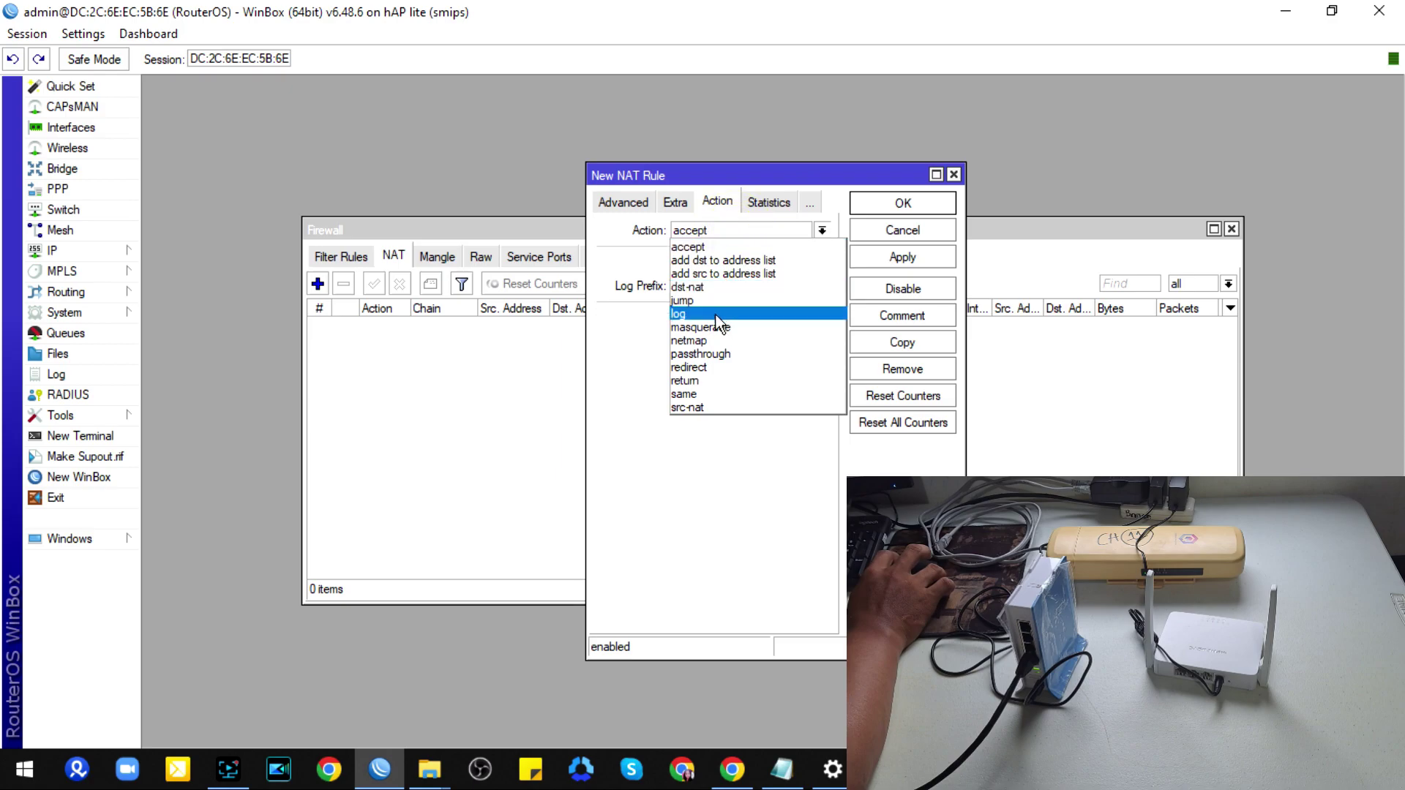
# Step: Save the ether1 masquerade NAT rule and bring up the router's DNS settings
pyautogui.click(894, 206)
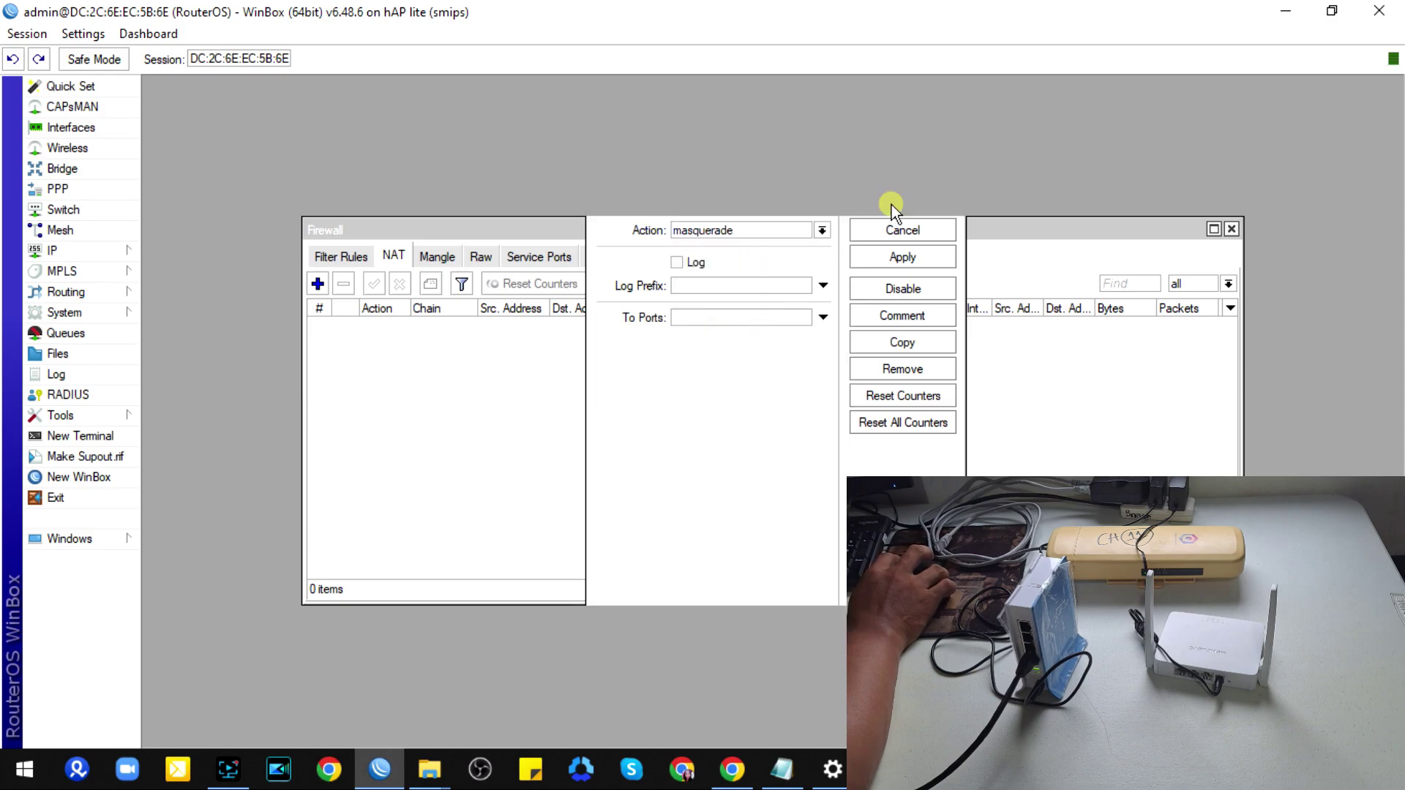
pyautogui.click(89, 254)
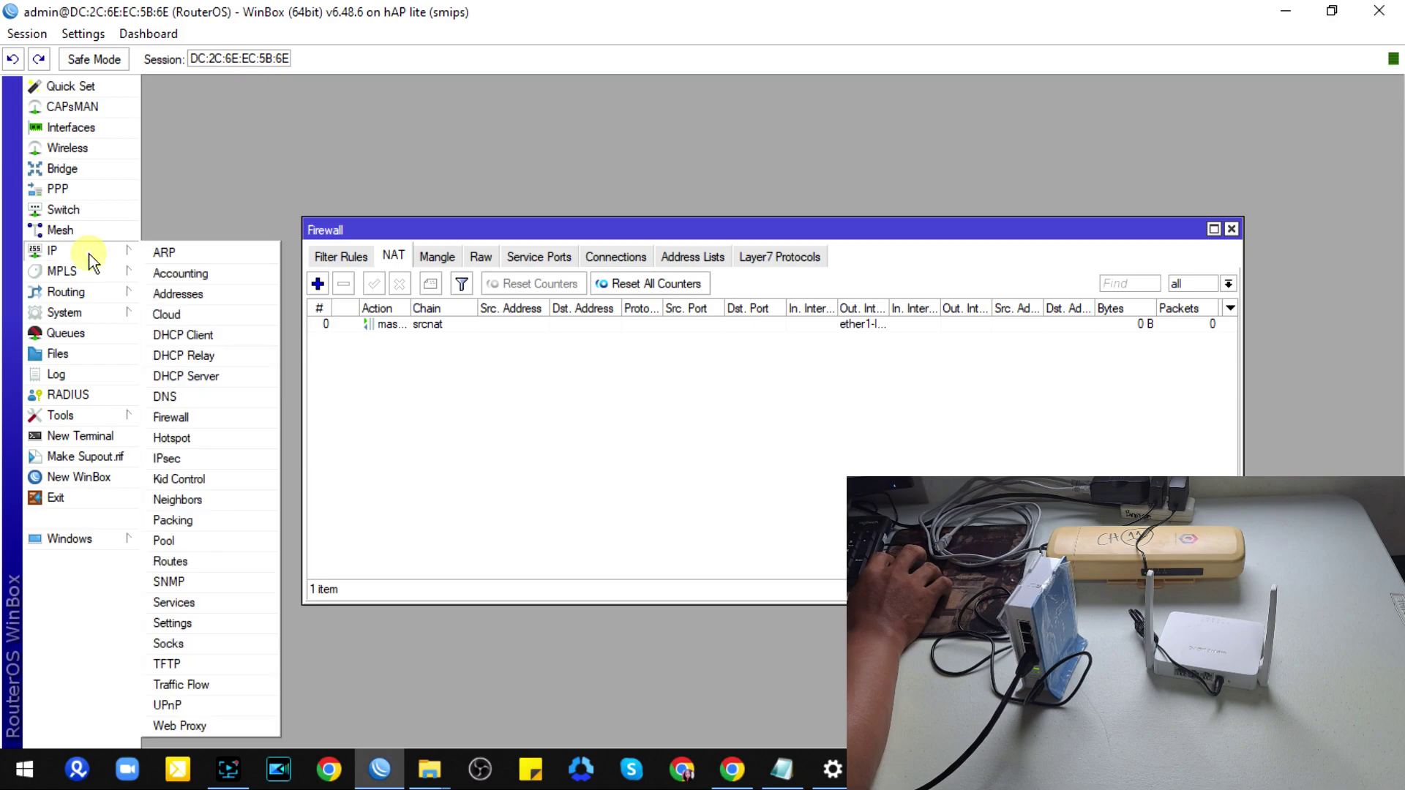
pyautogui.click(185, 395)
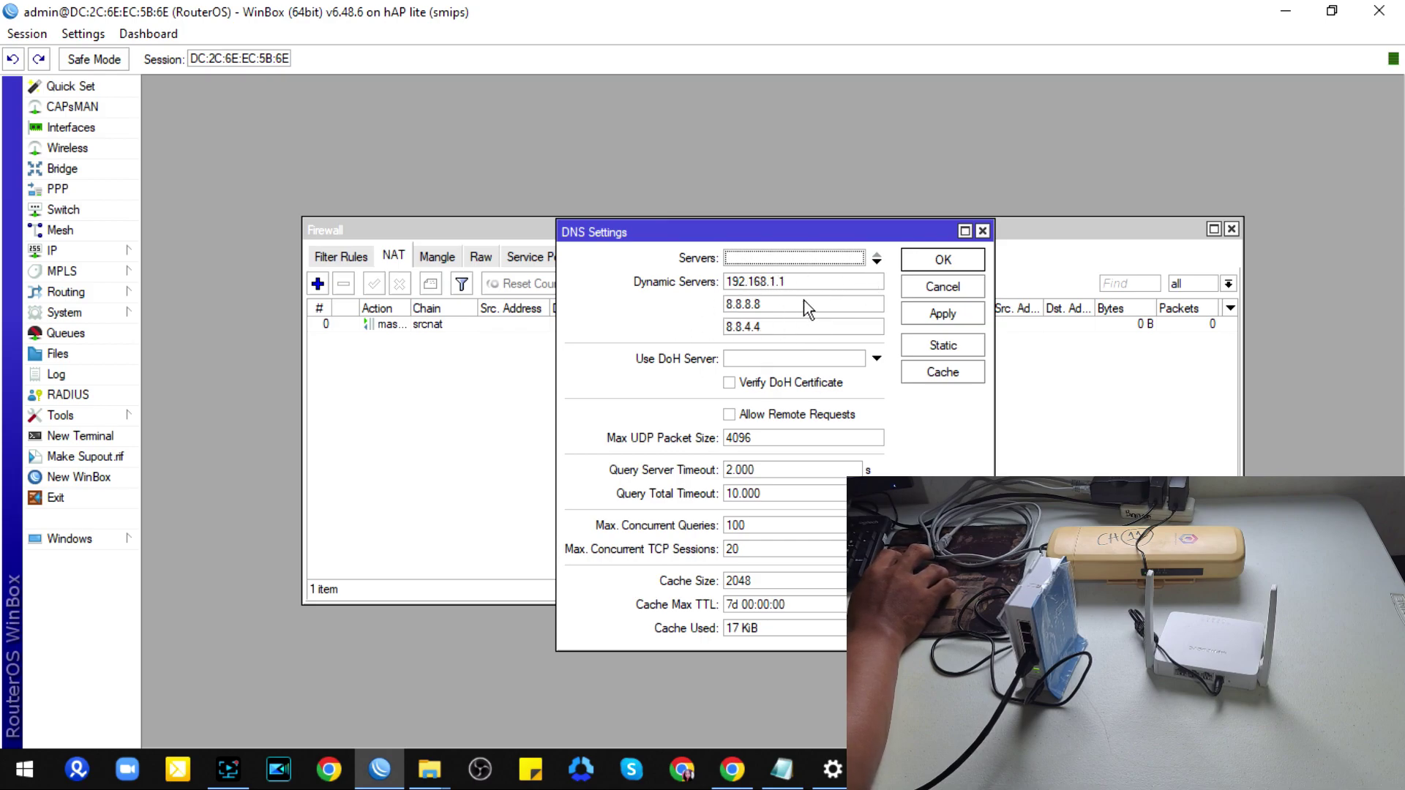
# Step: Leave DNS with no static servers and open a router terminal
pyautogui.click(769, 258)
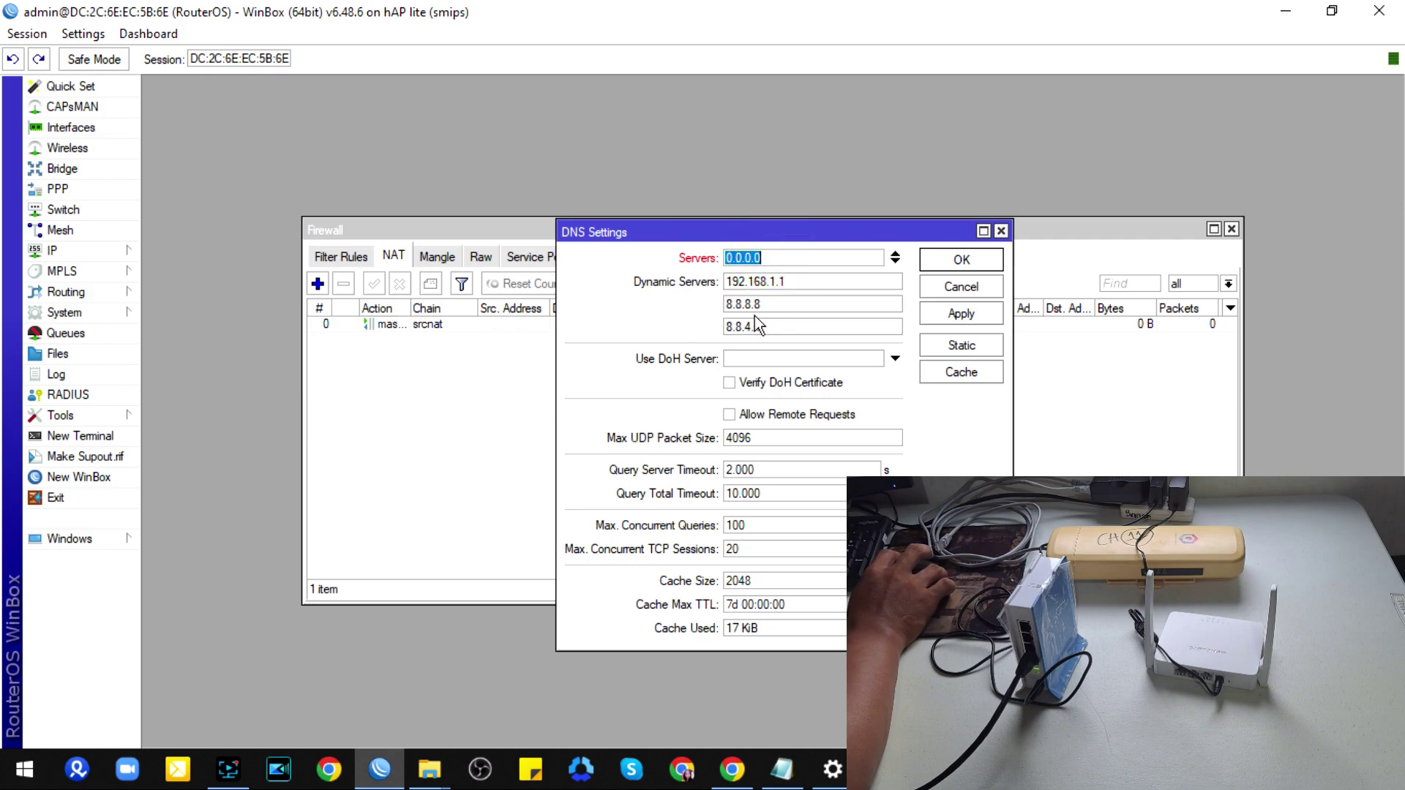
pyautogui.click(895, 255)
pyautogui.click(982, 262)
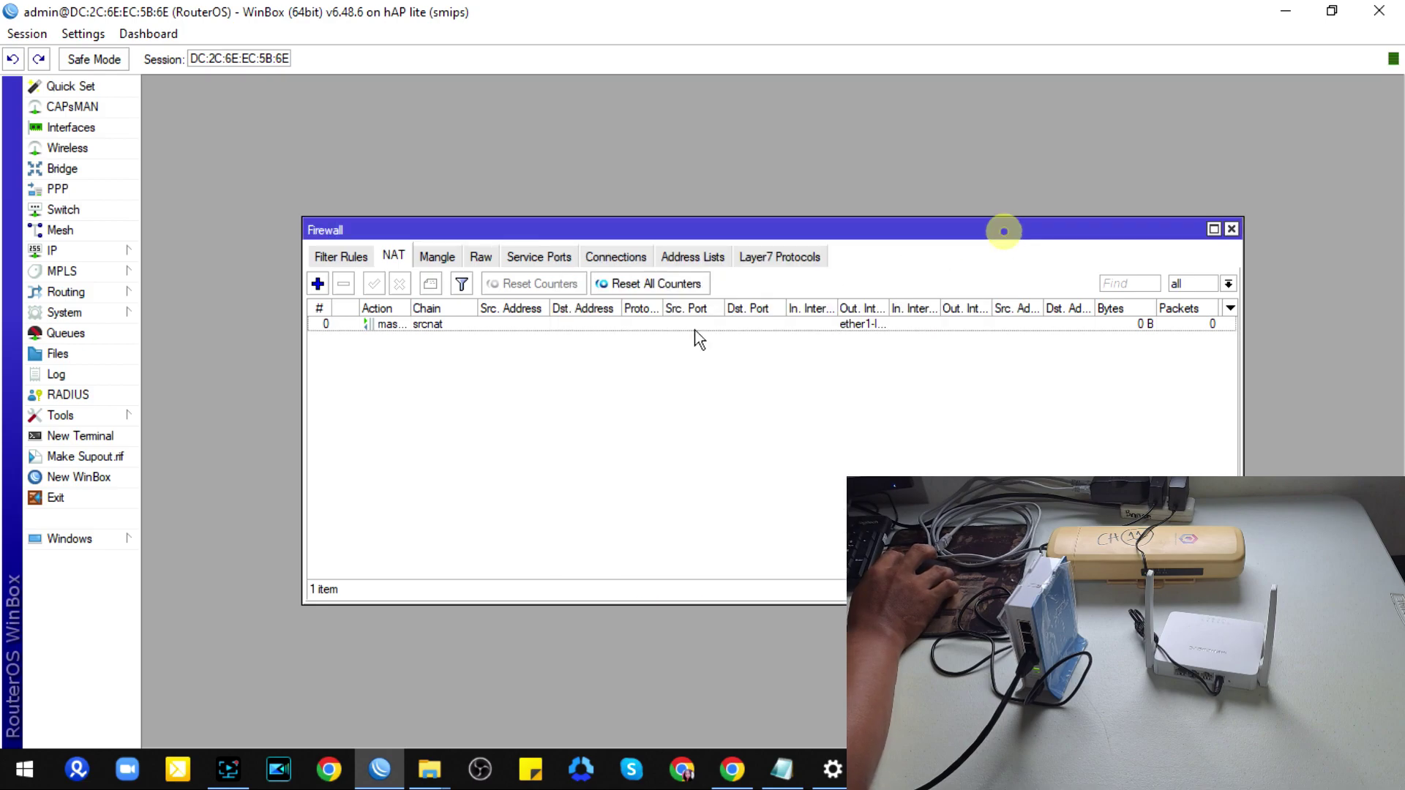
pyautogui.click(74, 435)
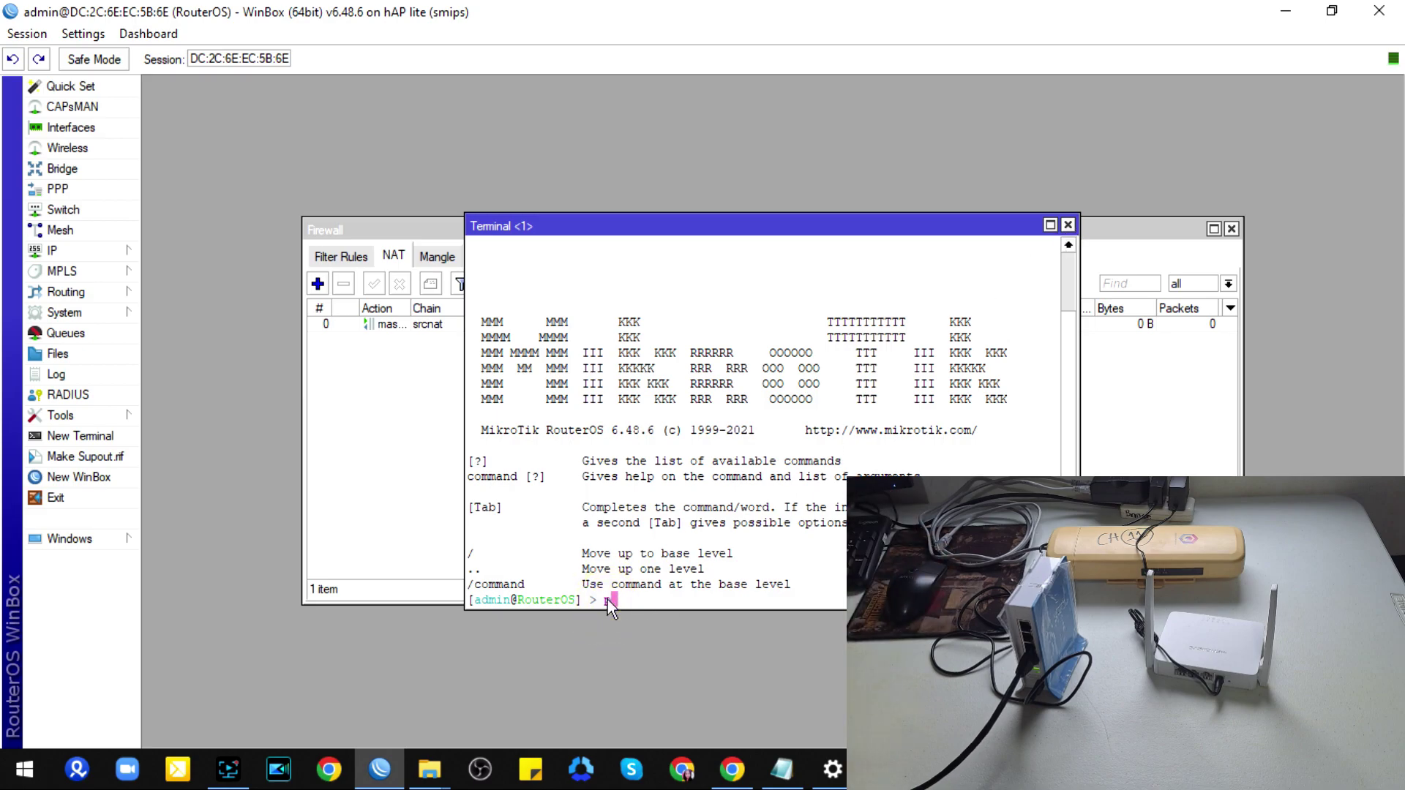
# Step: Ping google.com from the router, getting replies from 172.217.27.14, then close Terminal and Firewall
pyautogui.write('ing google.com')
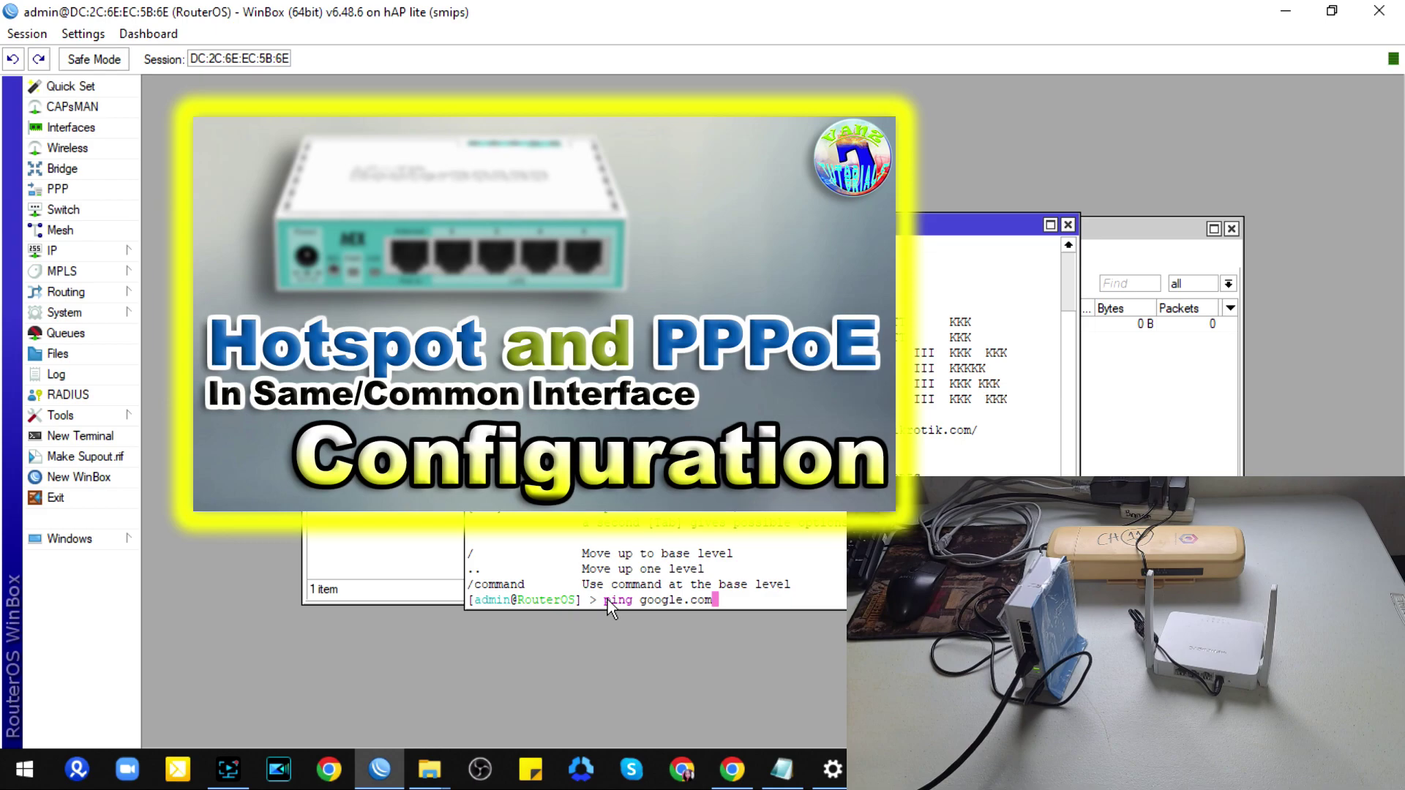
pyautogui.press('Return')
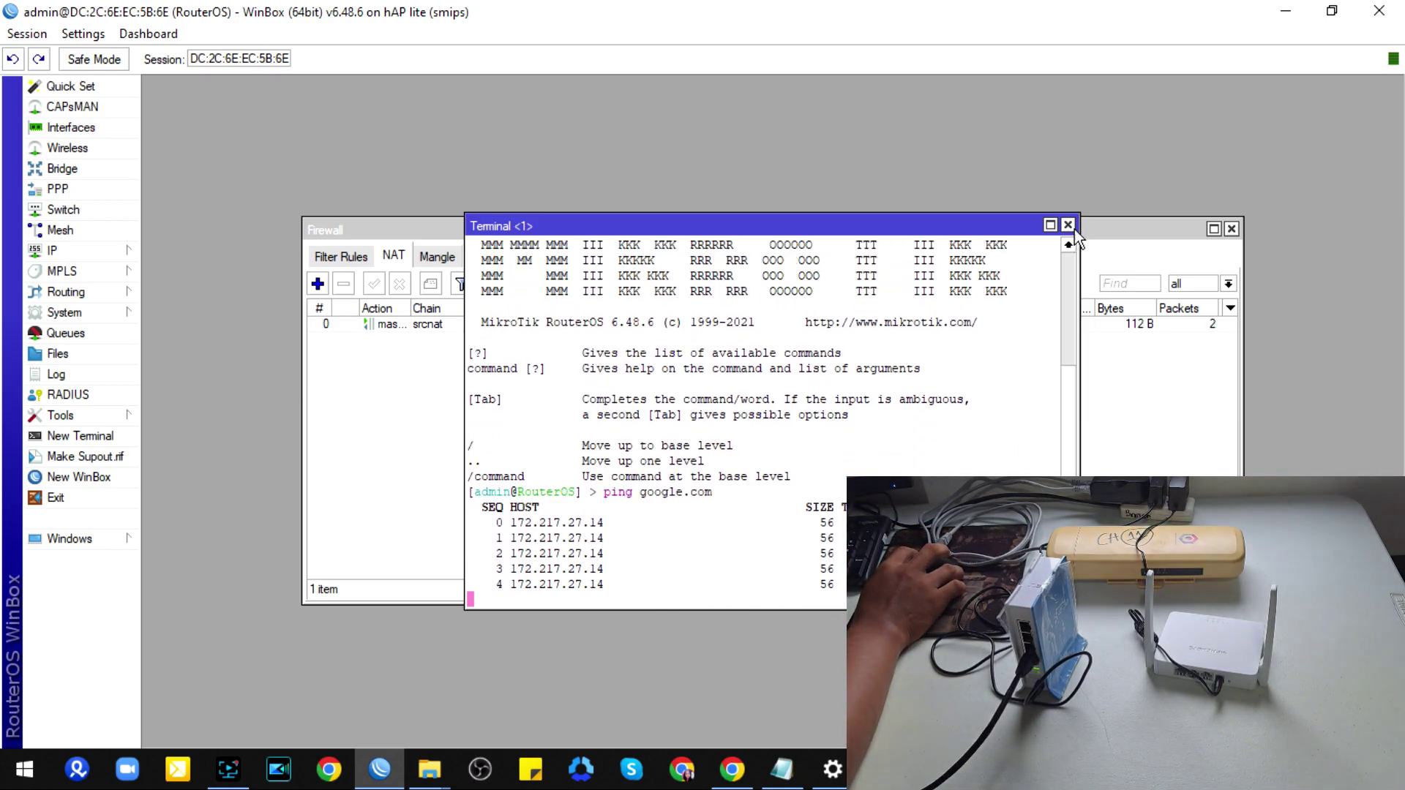
pyautogui.click(1069, 225)
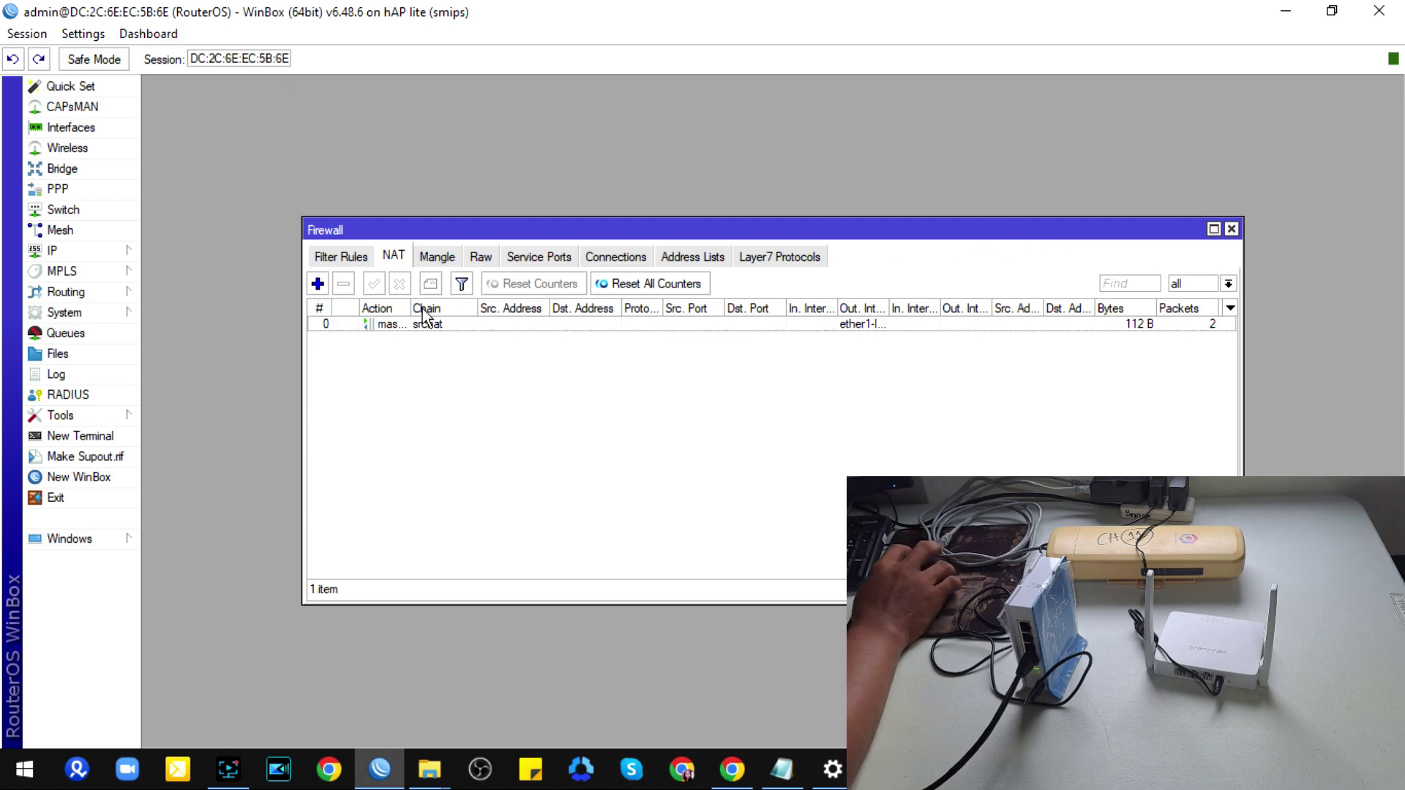
pyautogui.click(1231, 230)
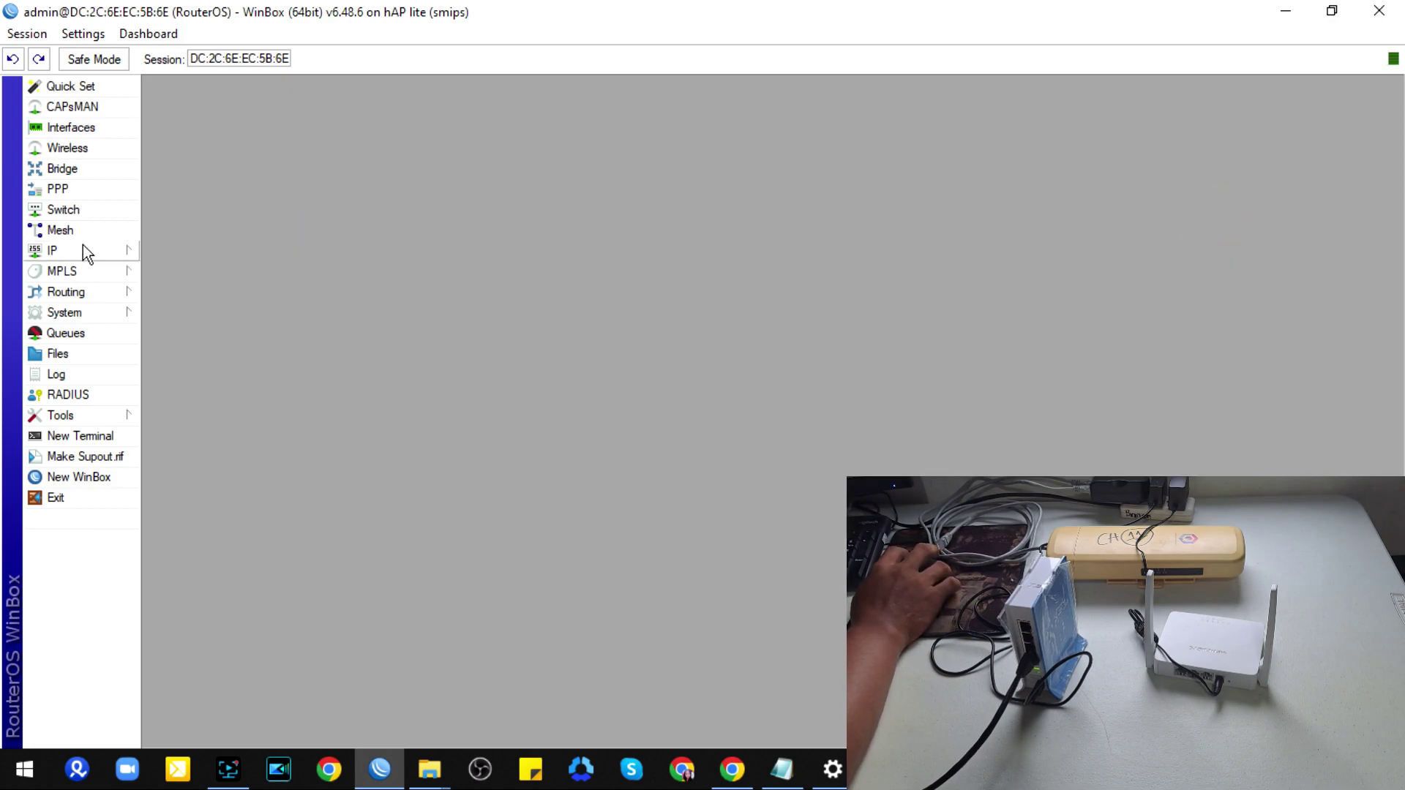
# Step: Create a new bridge interface named bridge-hotspot/pppoe
pyautogui.click(75, 173)
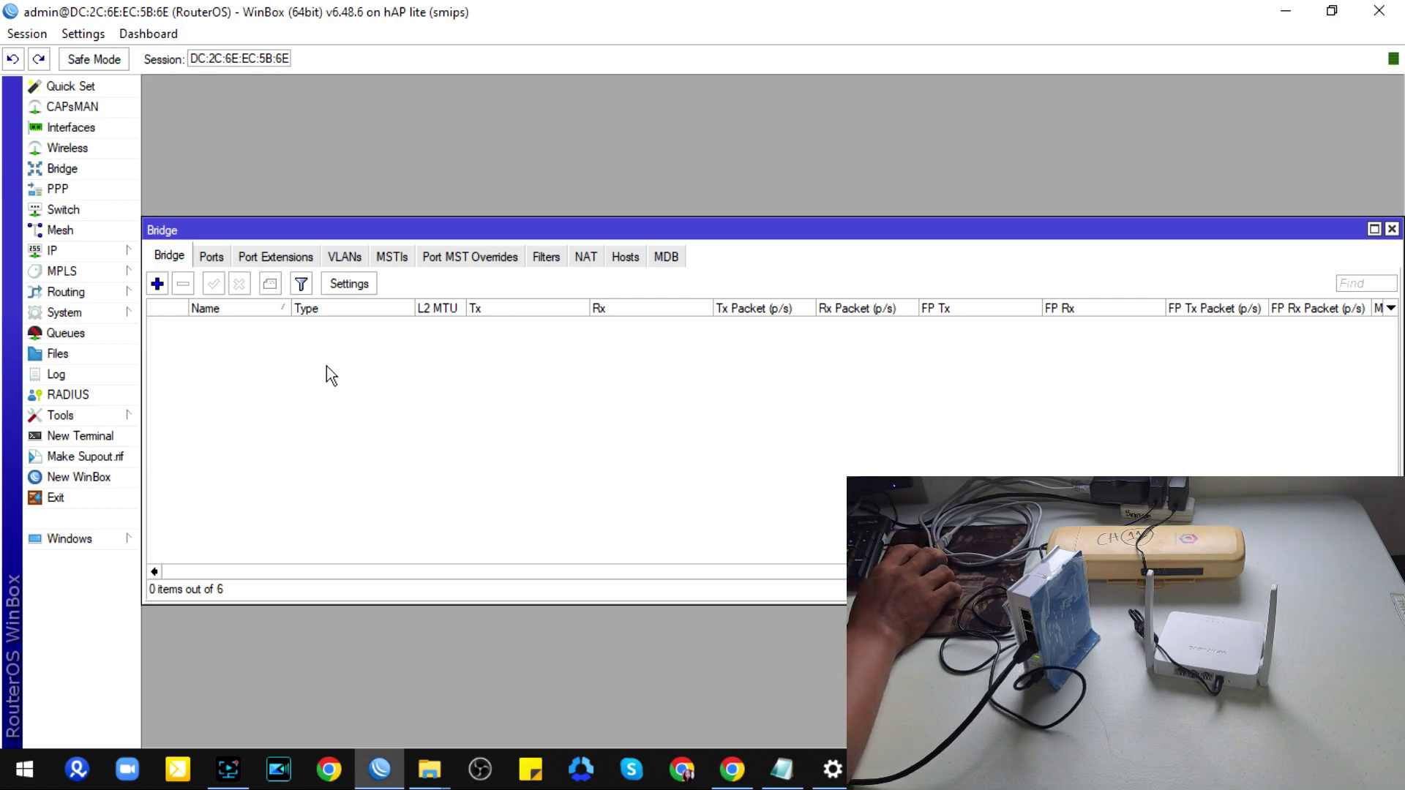
pyautogui.click(157, 285)
pyautogui.click(723, 248)
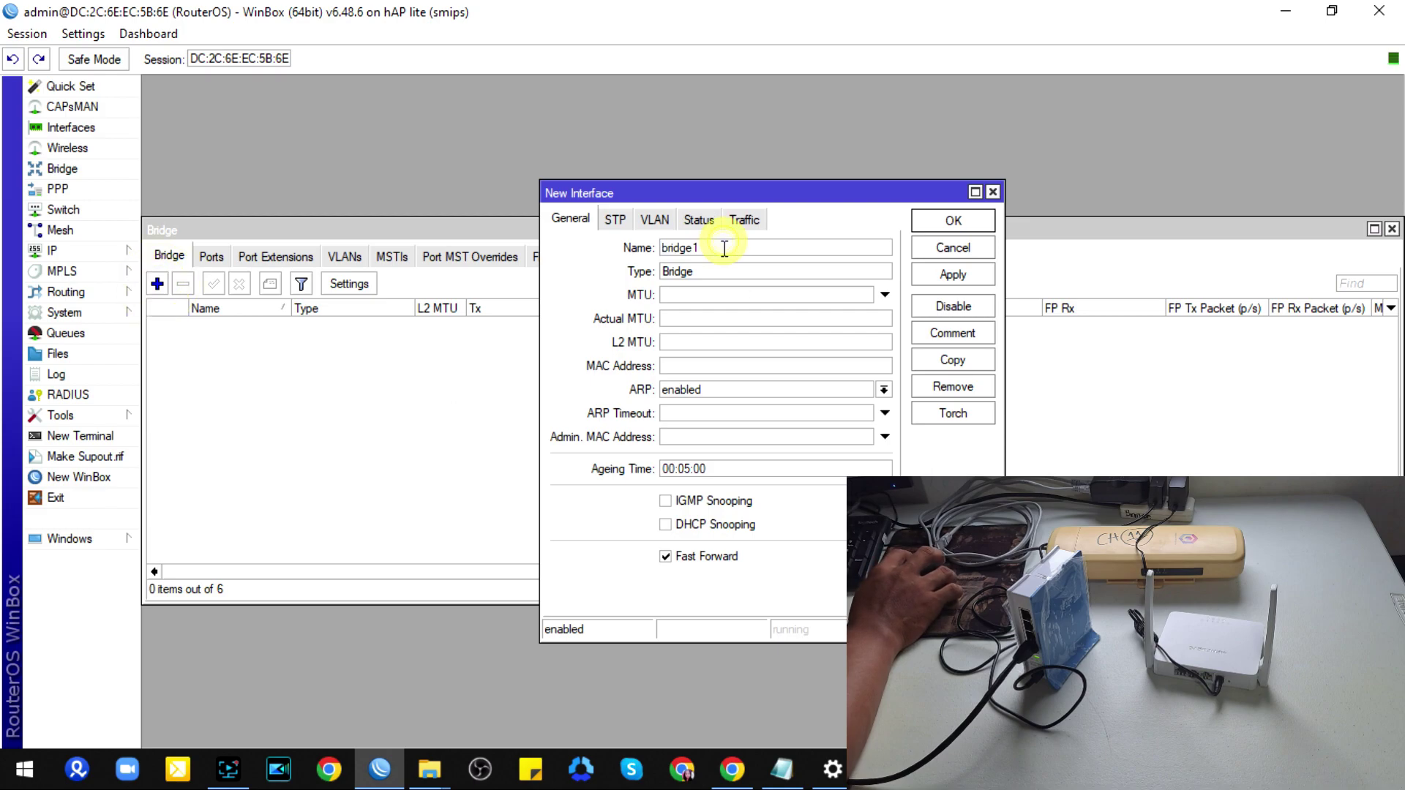
pyautogui.press('BackSpace')
pyautogui.write('-')
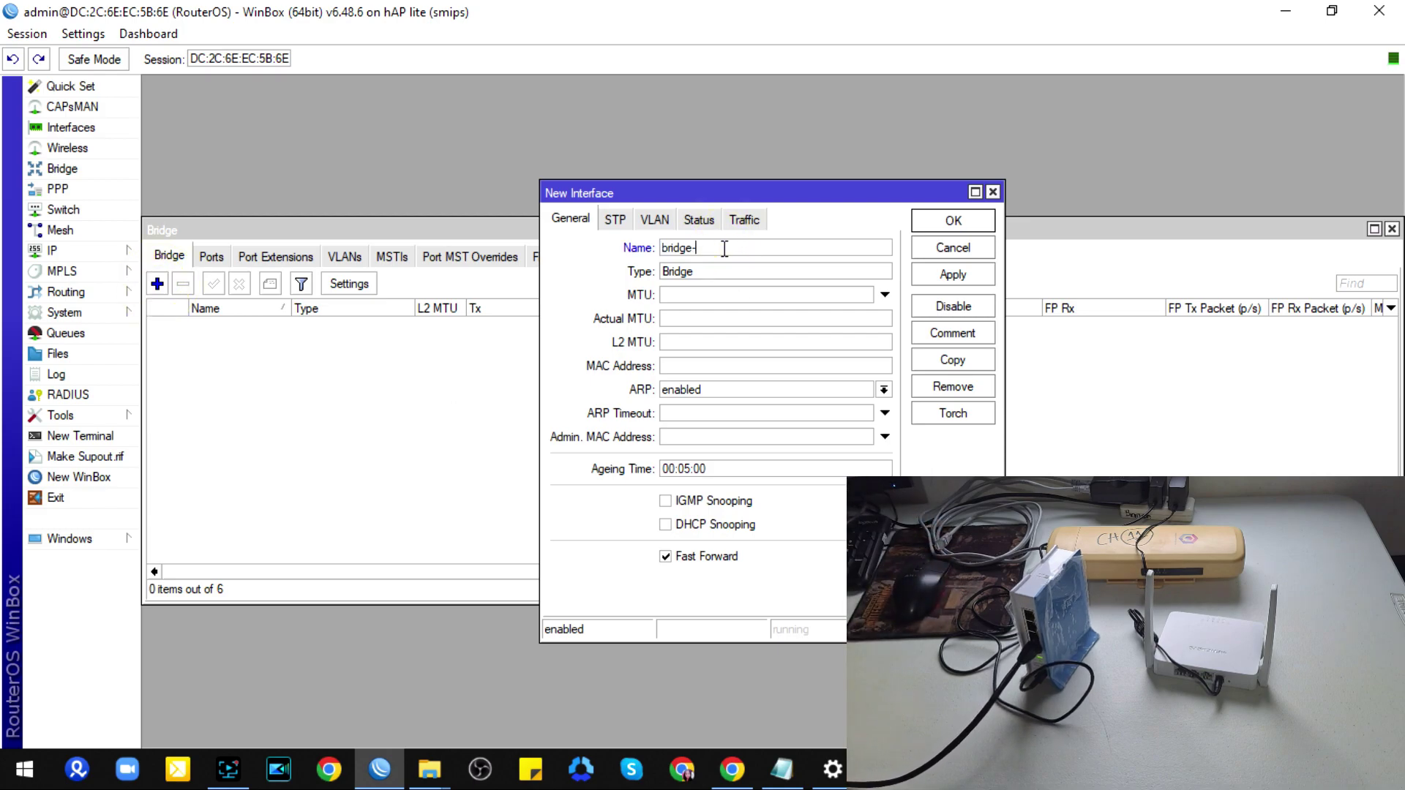
pyautogui.write('hotspot/pppo')
pyautogui.press('Return')
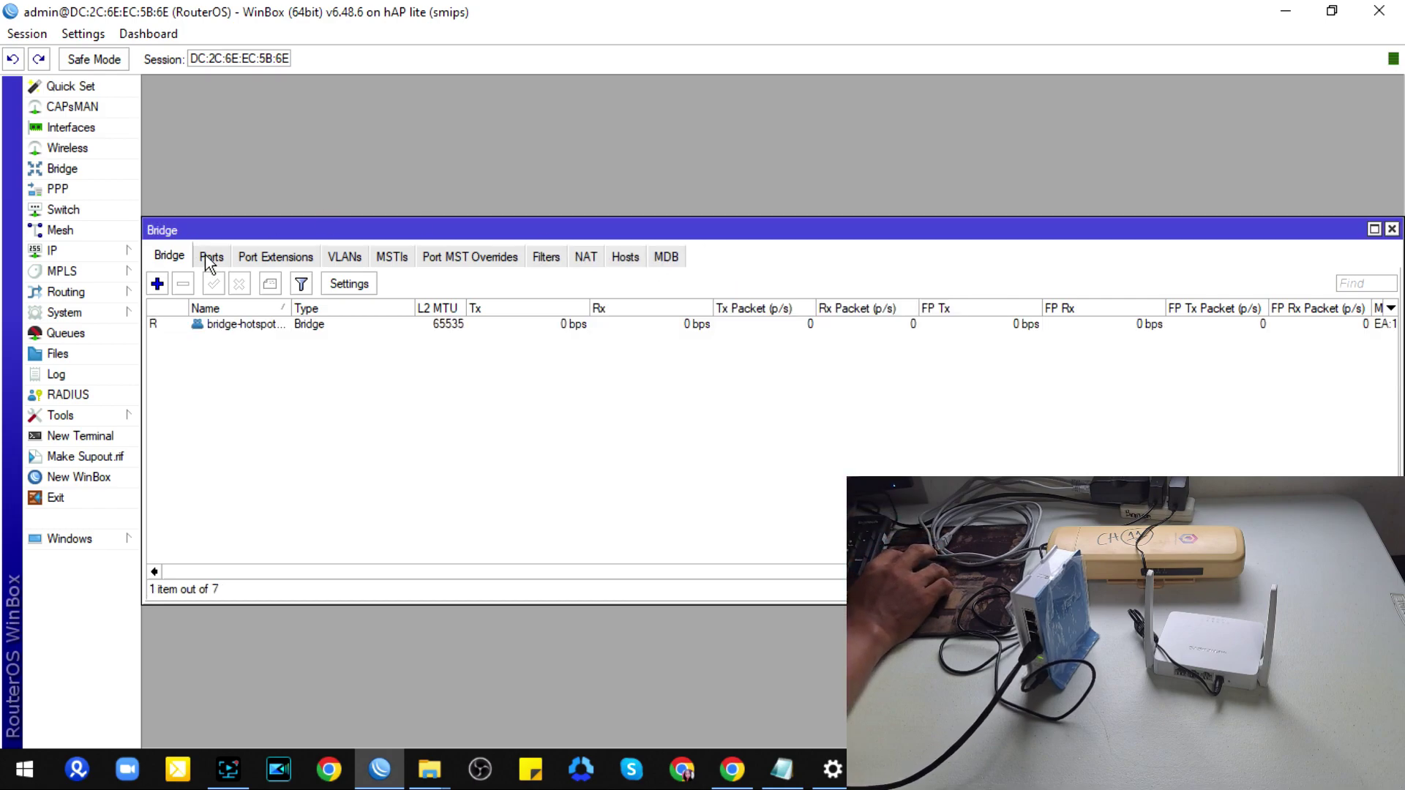
# Step: Add ether2 as a port of bridge-hotspot/pppoe
pyautogui.click(209, 256)
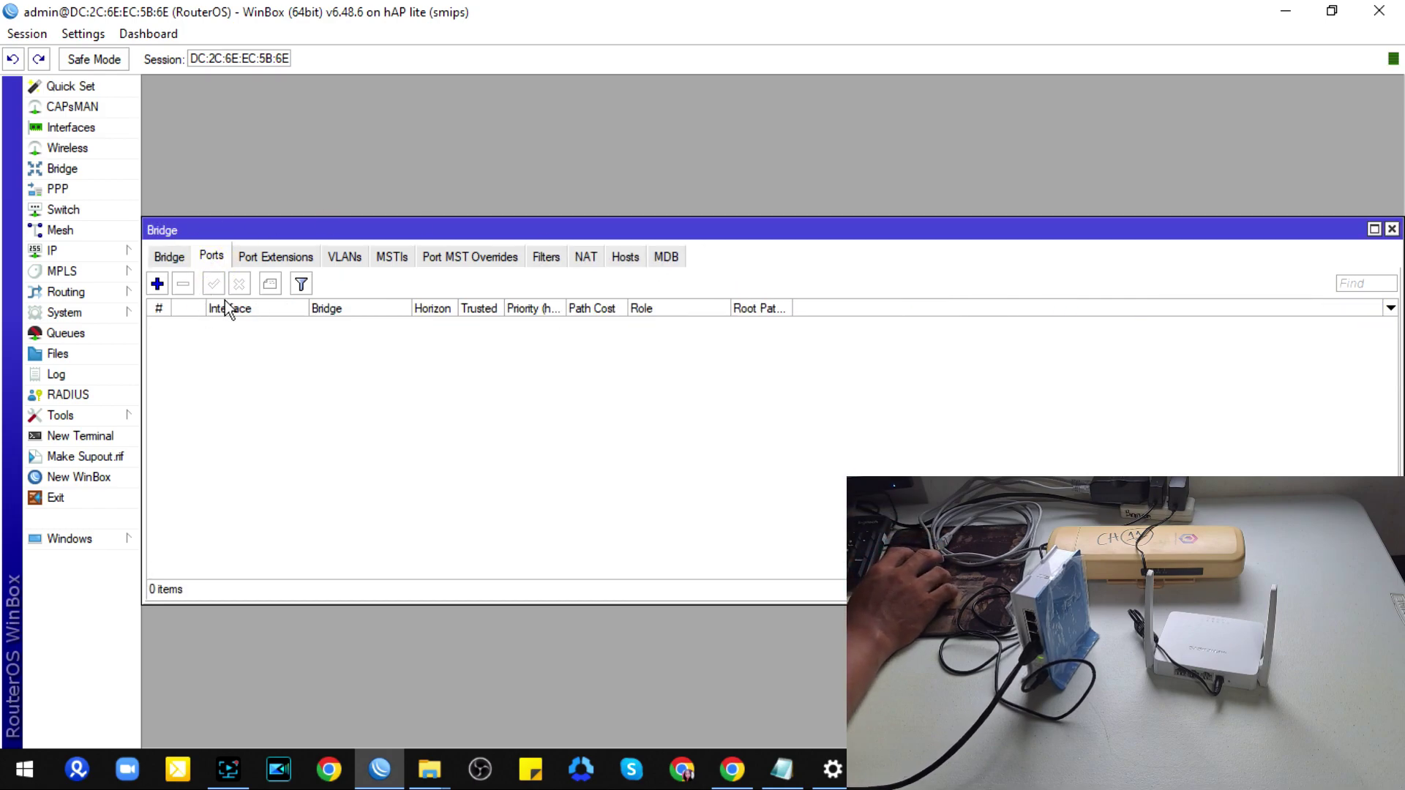
pyautogui.click(167, 257)
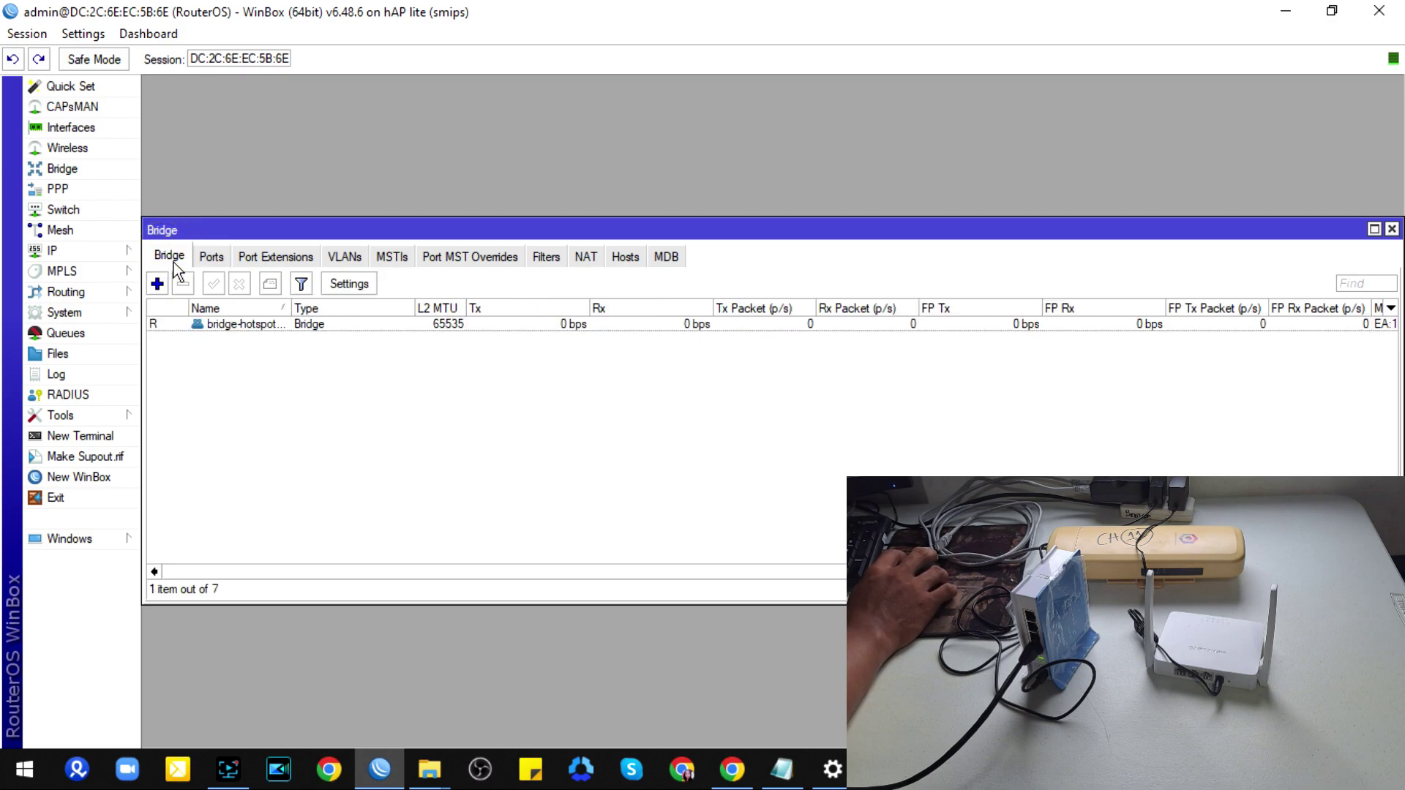
pyautogui.click(214, 258)
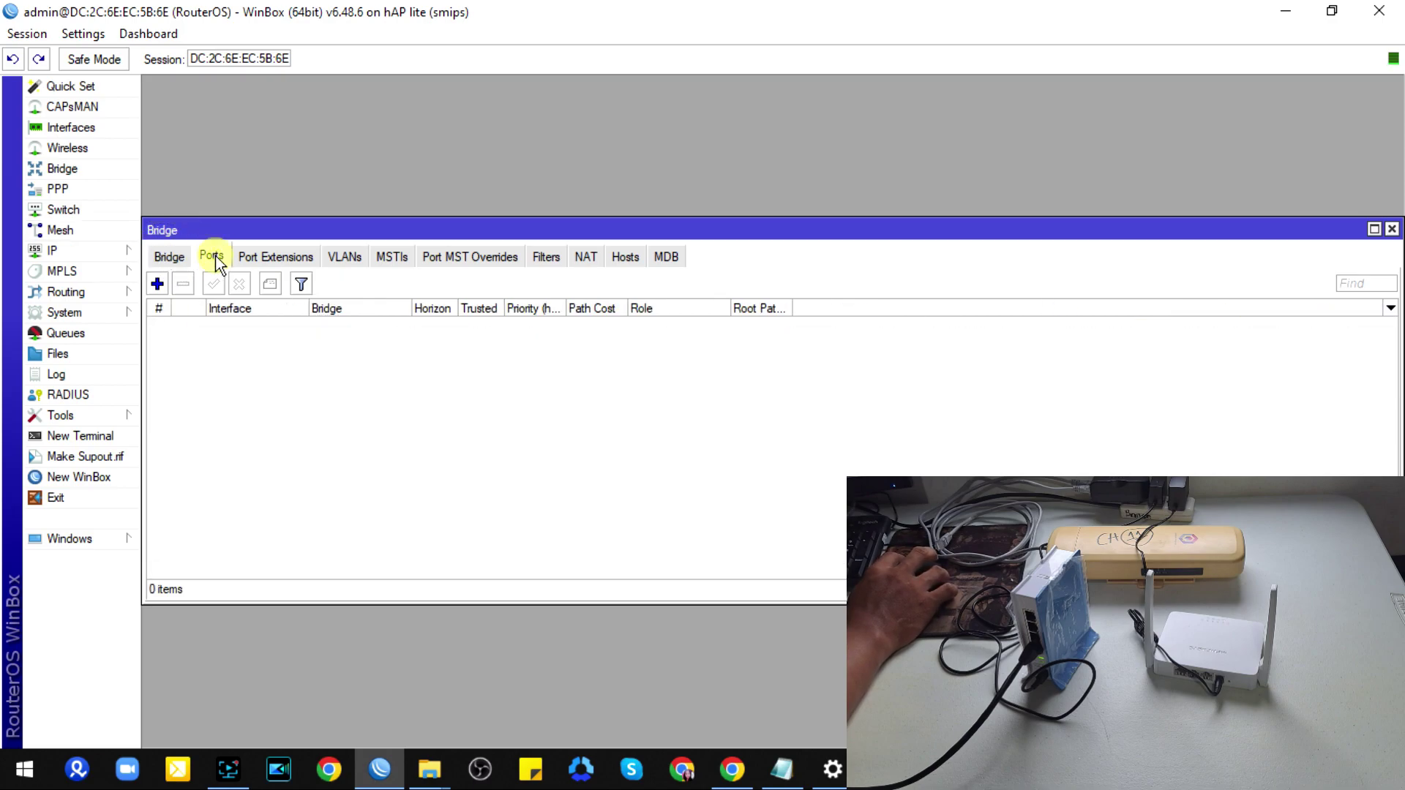
pyautogui.click(157, 285)
pyautogui.click(679, 312)
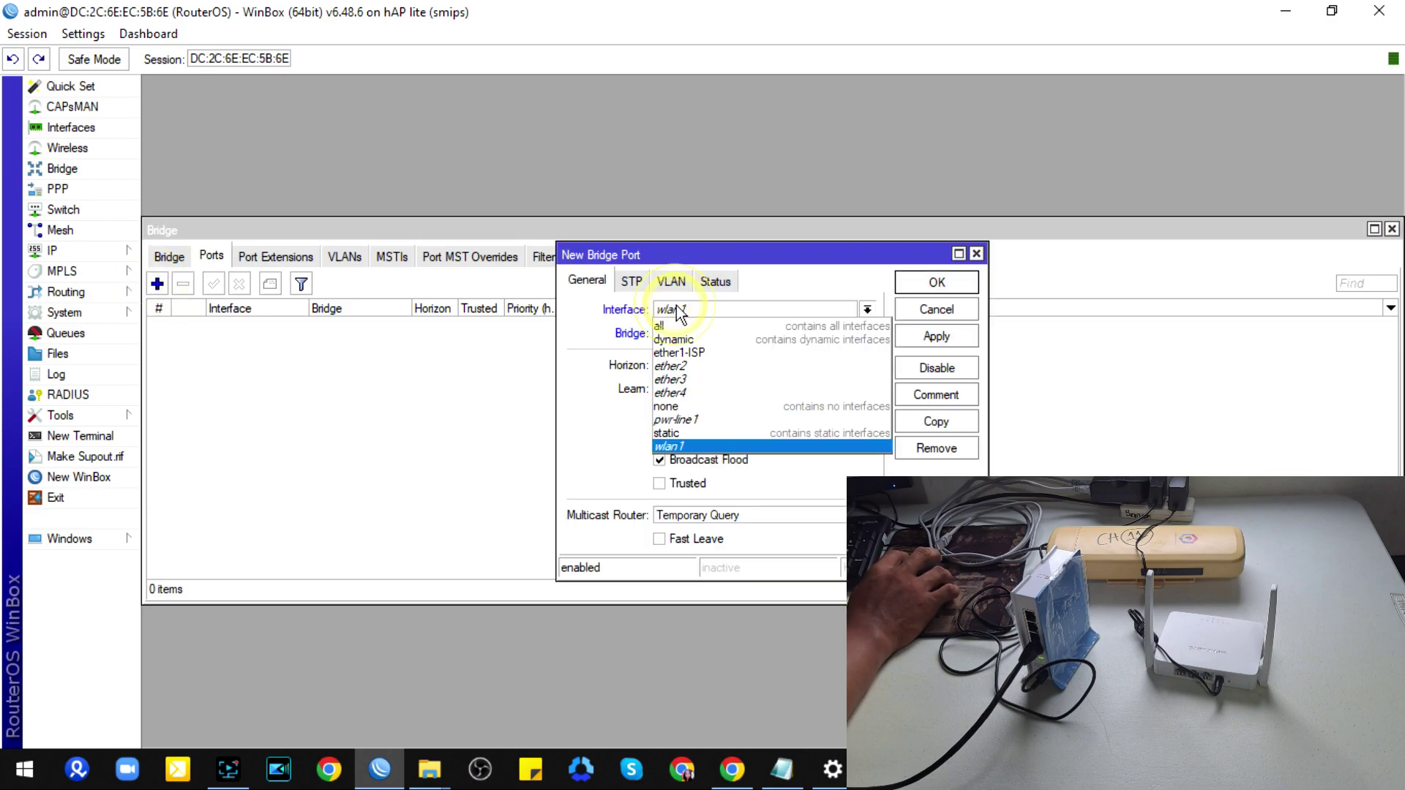
pyautogui.click(692, 366)
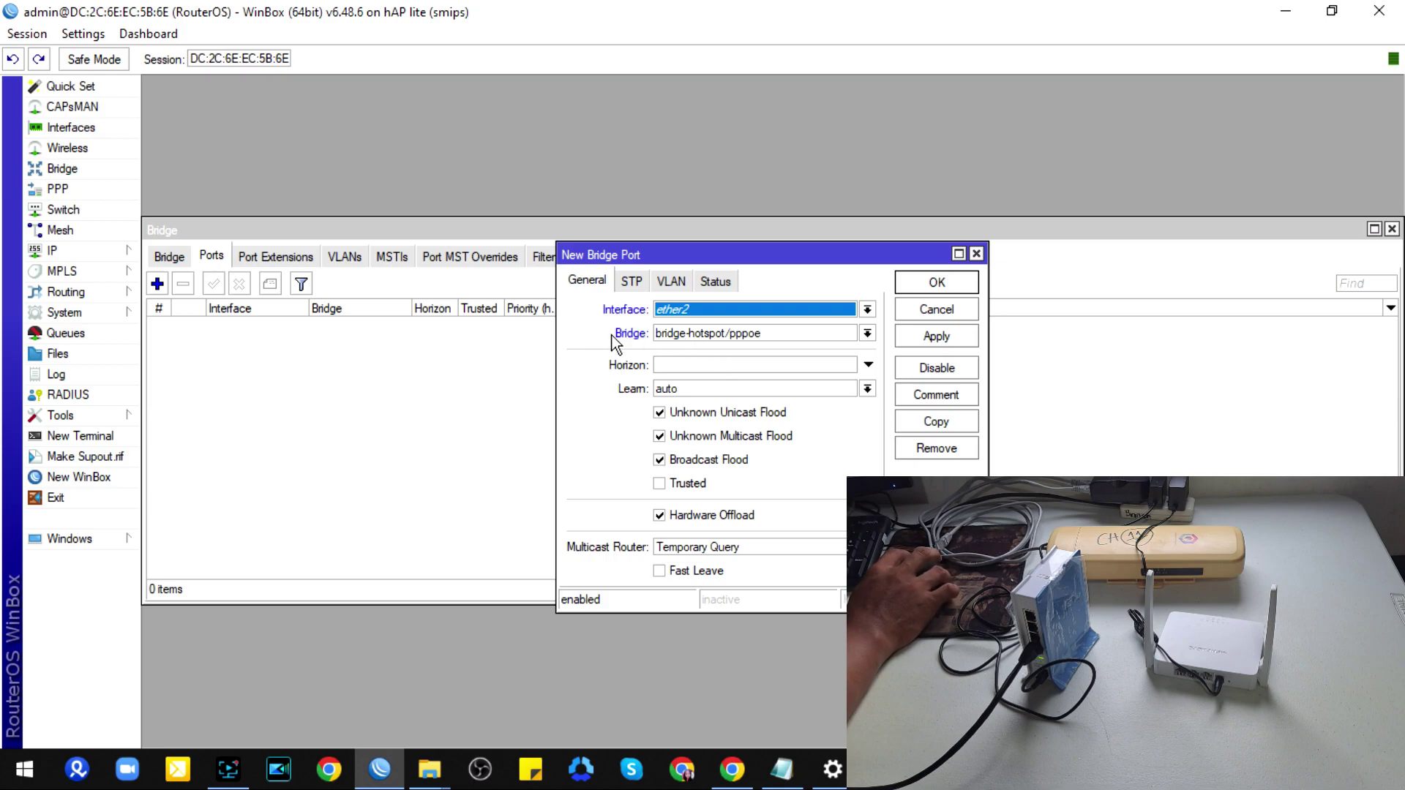
pyautogui.click(926, 286)
# Step: Add ether3 and ether4 as ports of bridge-hotspot/pppoe
pyautogui.click(157, 284)
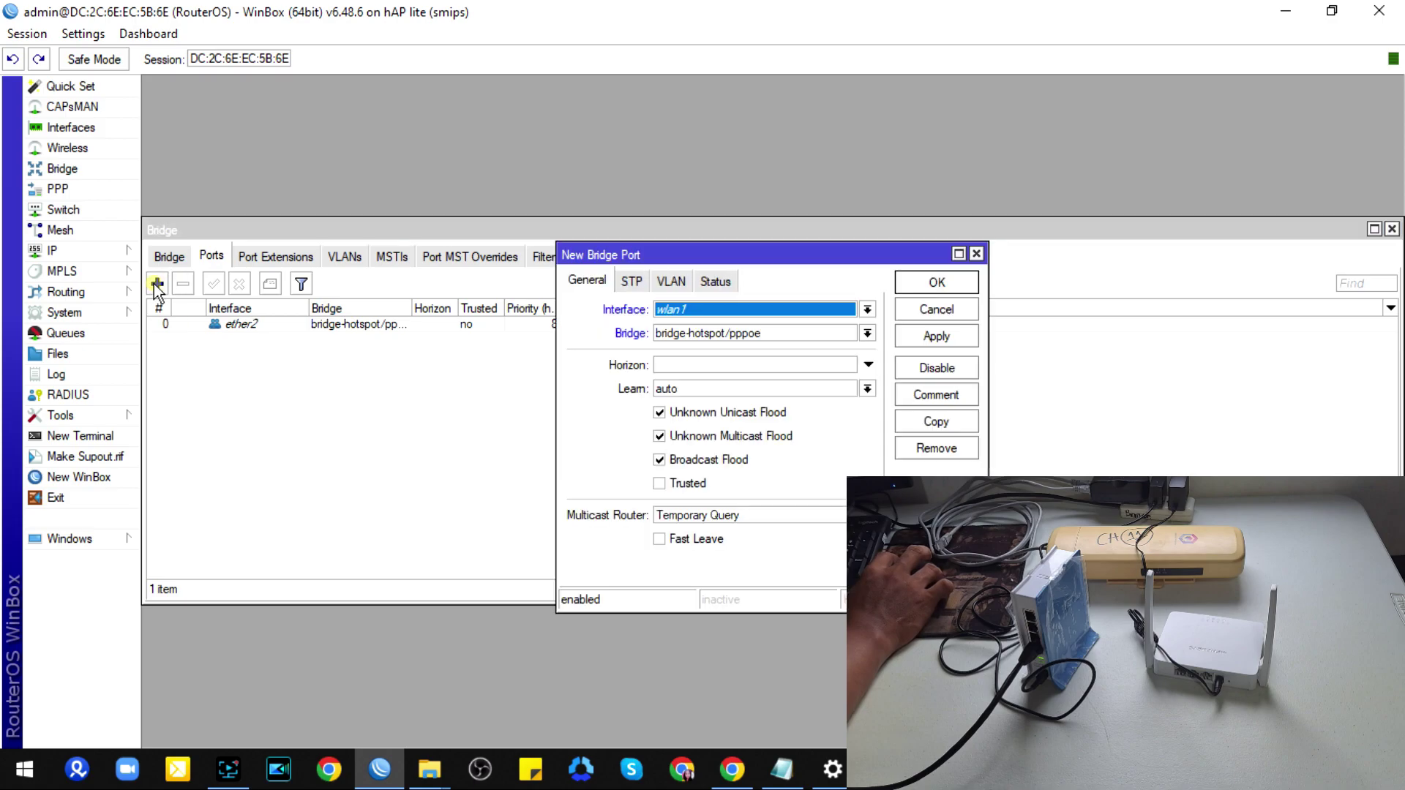
pyautogui.click(692, 310)
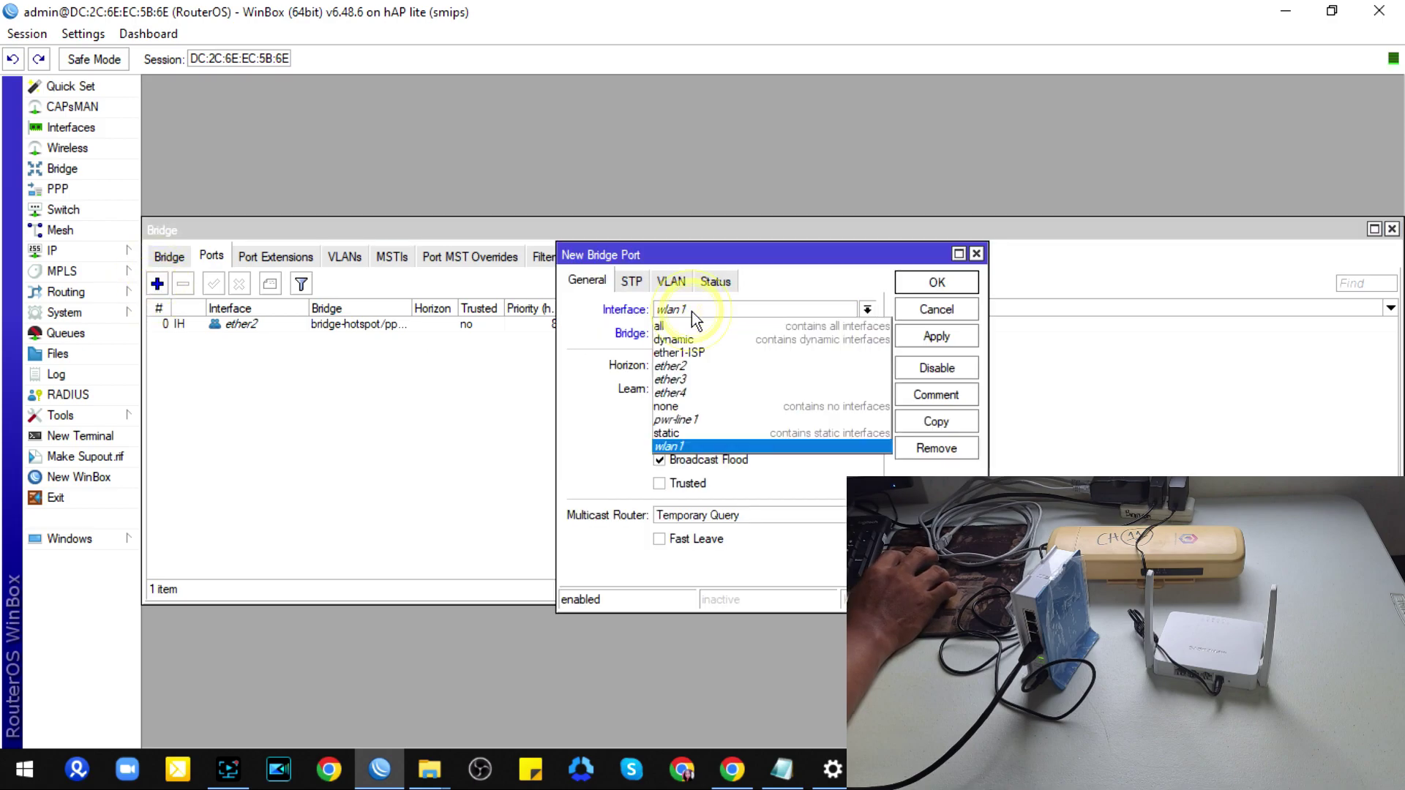
pyautogui.click(692, 377)
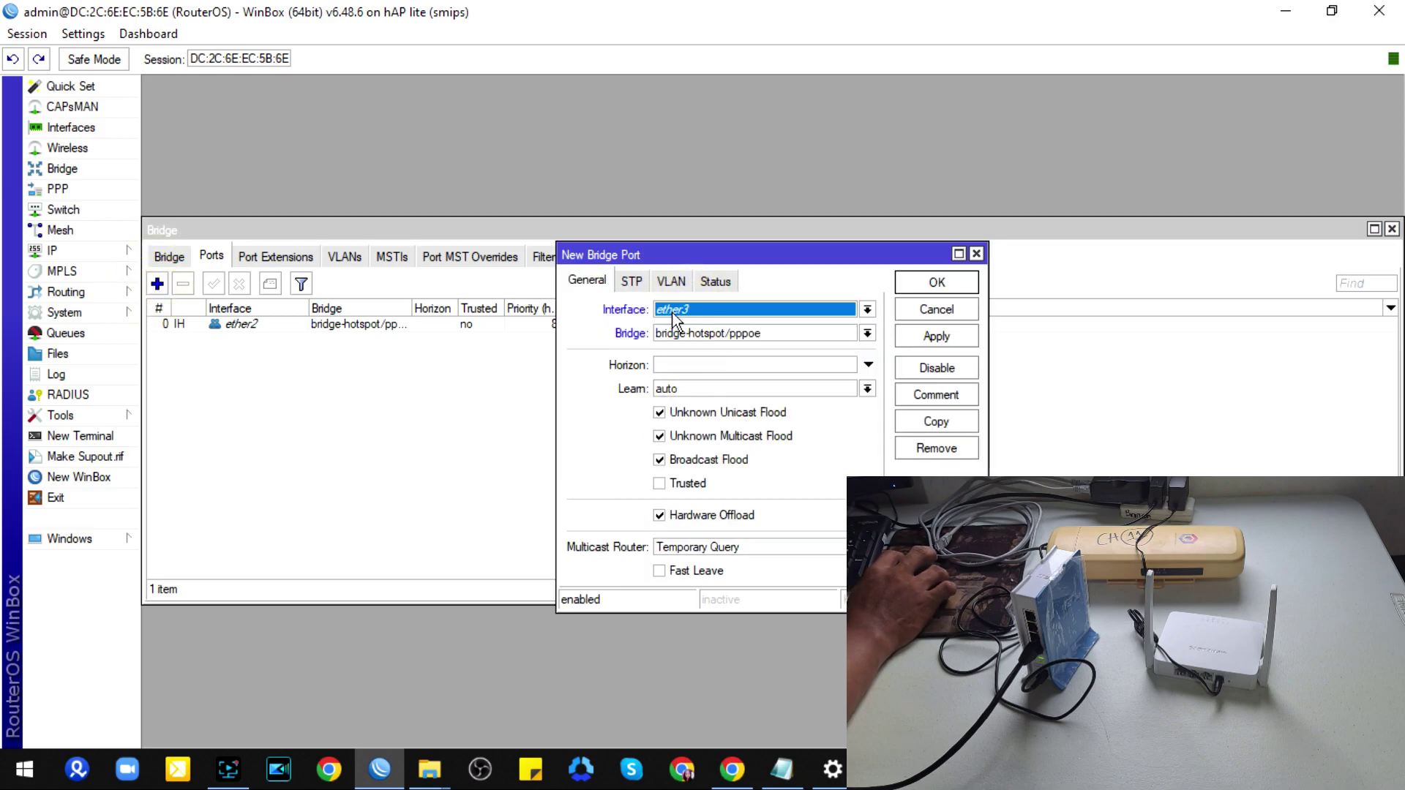
pyautogui.click(921, 285)
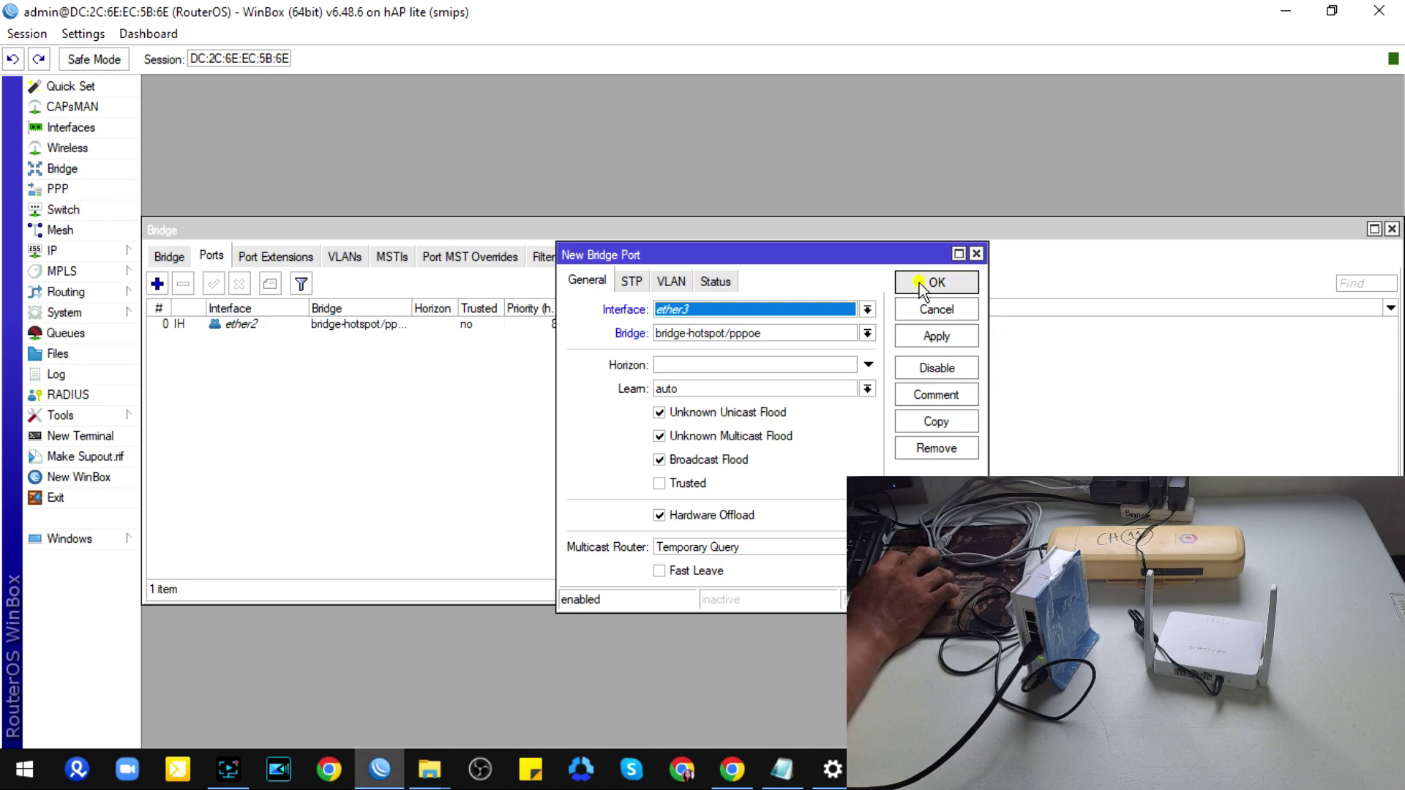
pyautogui.click(156, 284)
pyautogui.click(688, 314)
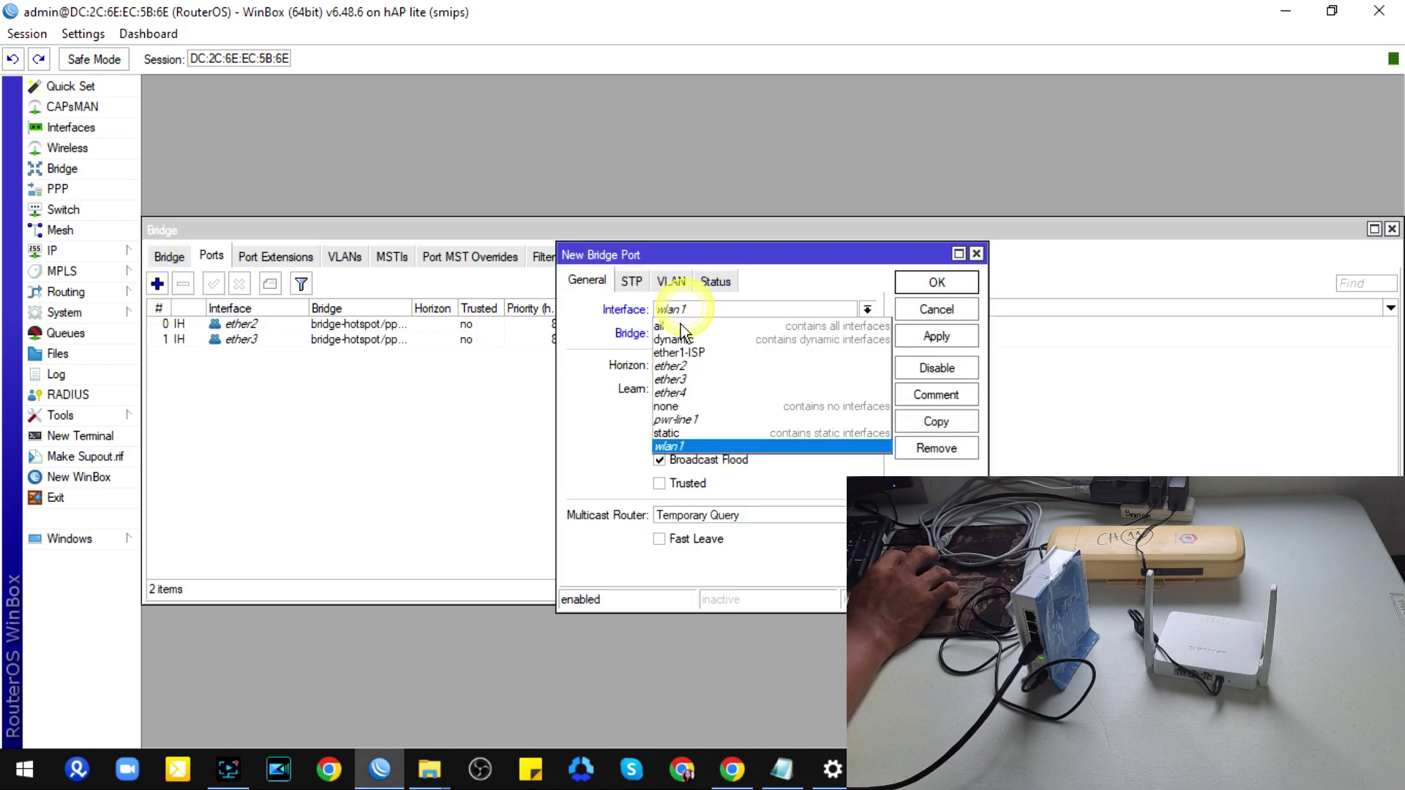
pyautogui.click(677, 399)
pyautogui.click(921, 285)
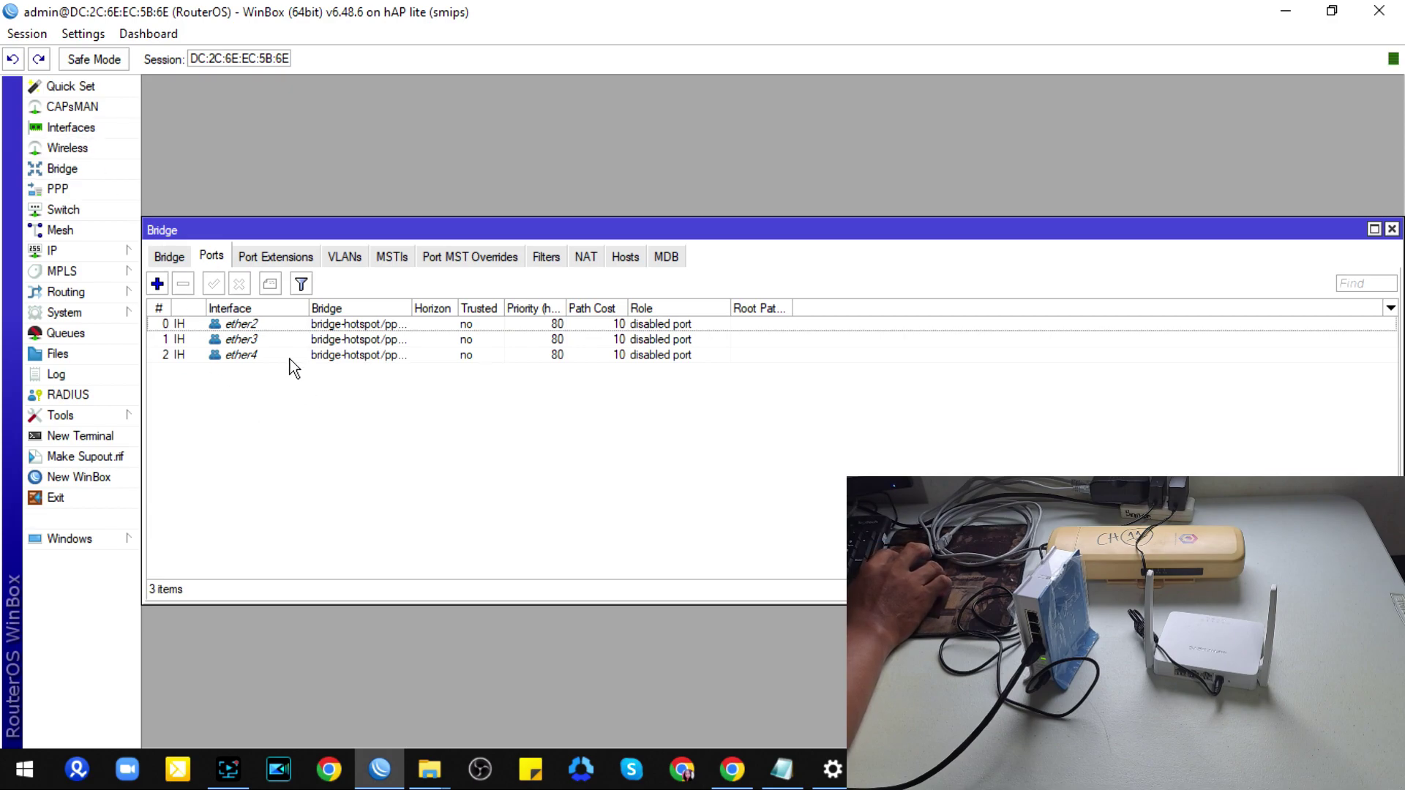
# Step: Review the ether2, ether3 and ether4 entries in the bridge port list
pyautogui.click(241, 325)
pyautogui.click(253, 340)
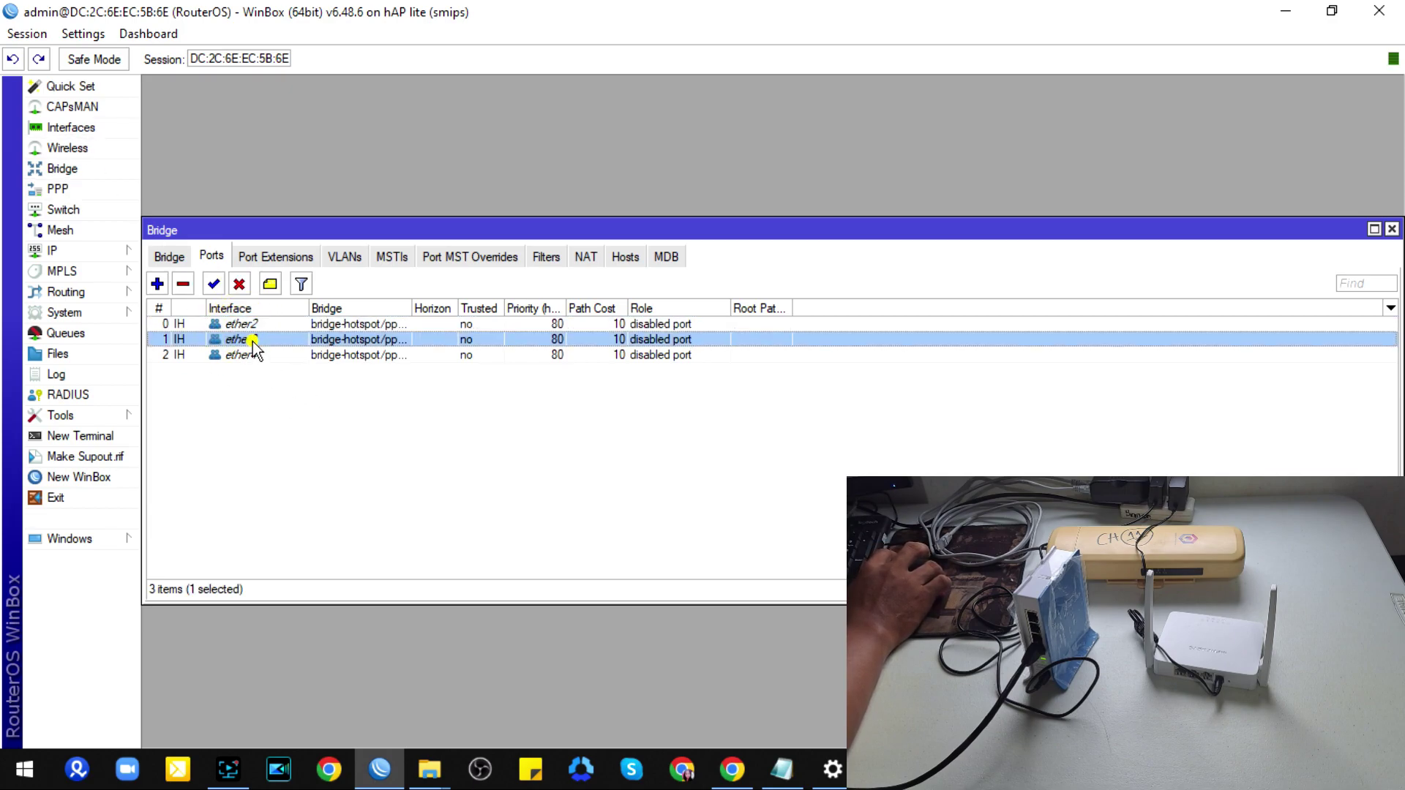
pyautogui.click(250, 325)
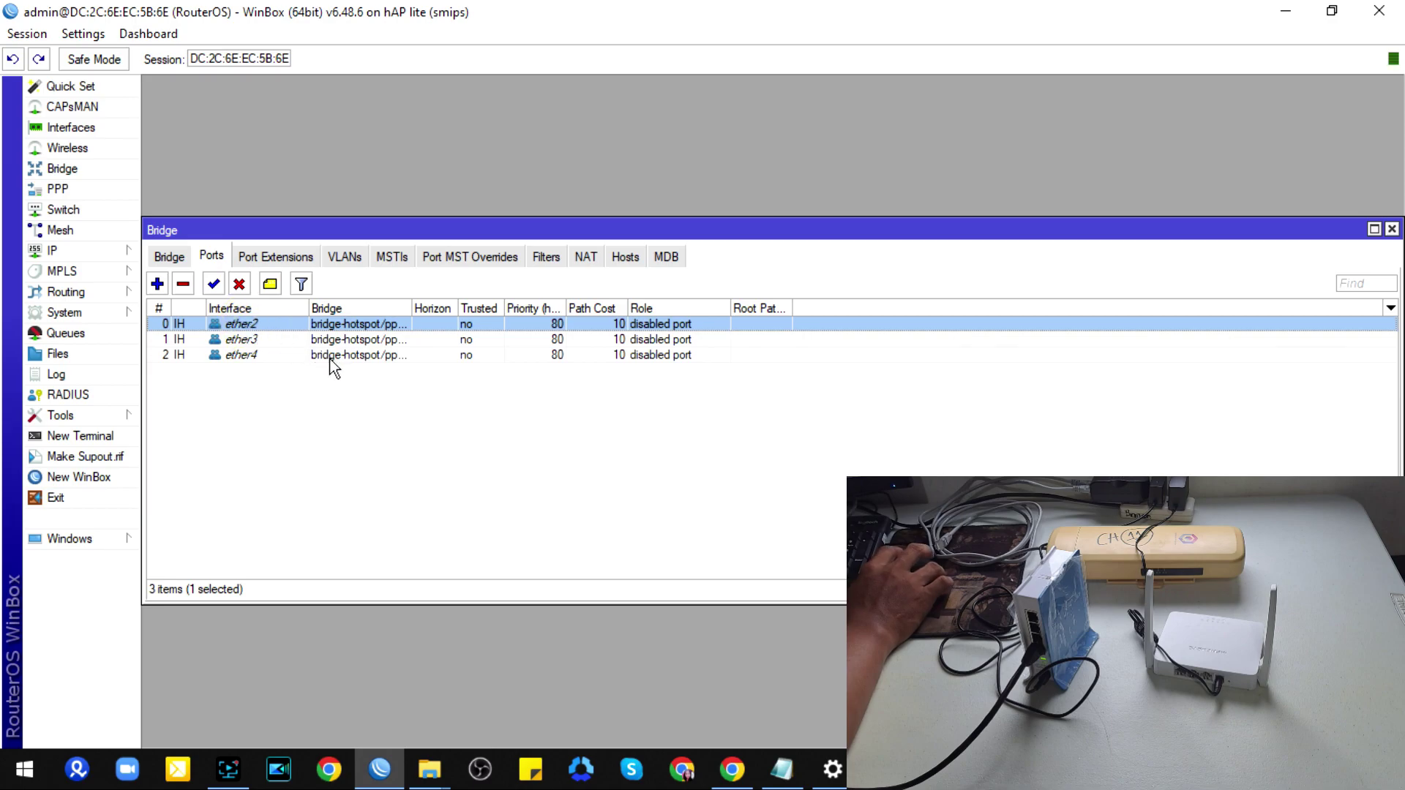
pyautogui.click(249, 340)
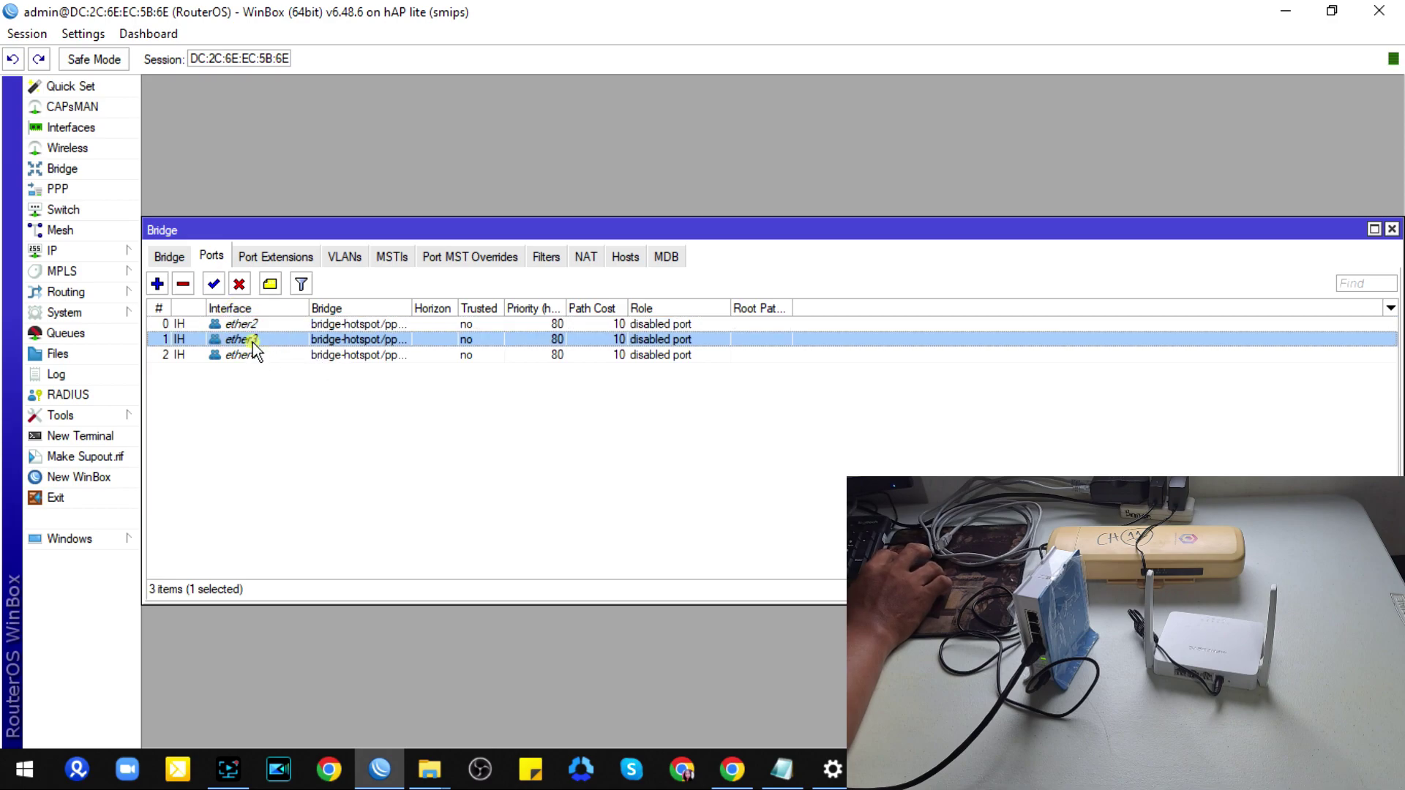
pyautogui.click(253, 355)
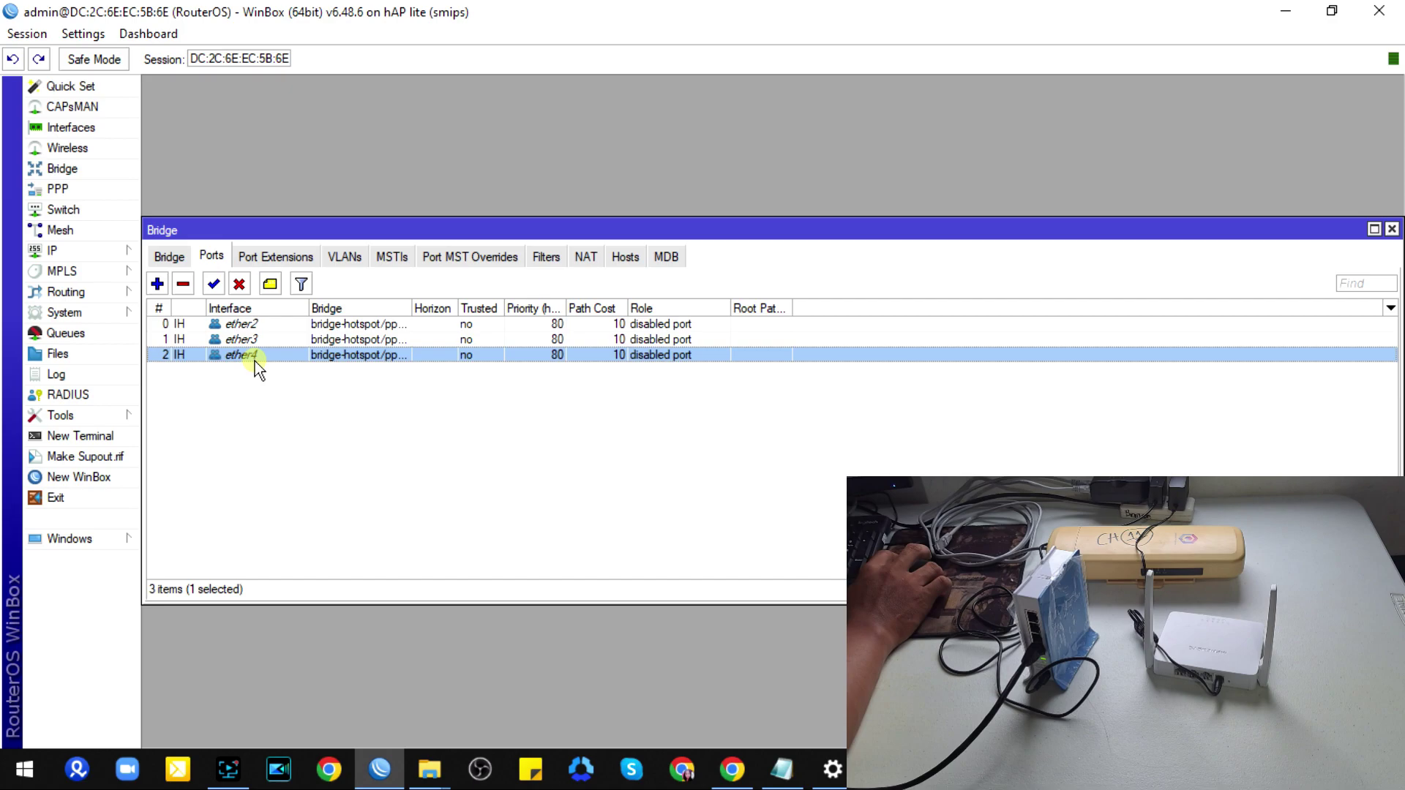
pyautogui.click(252, 324)
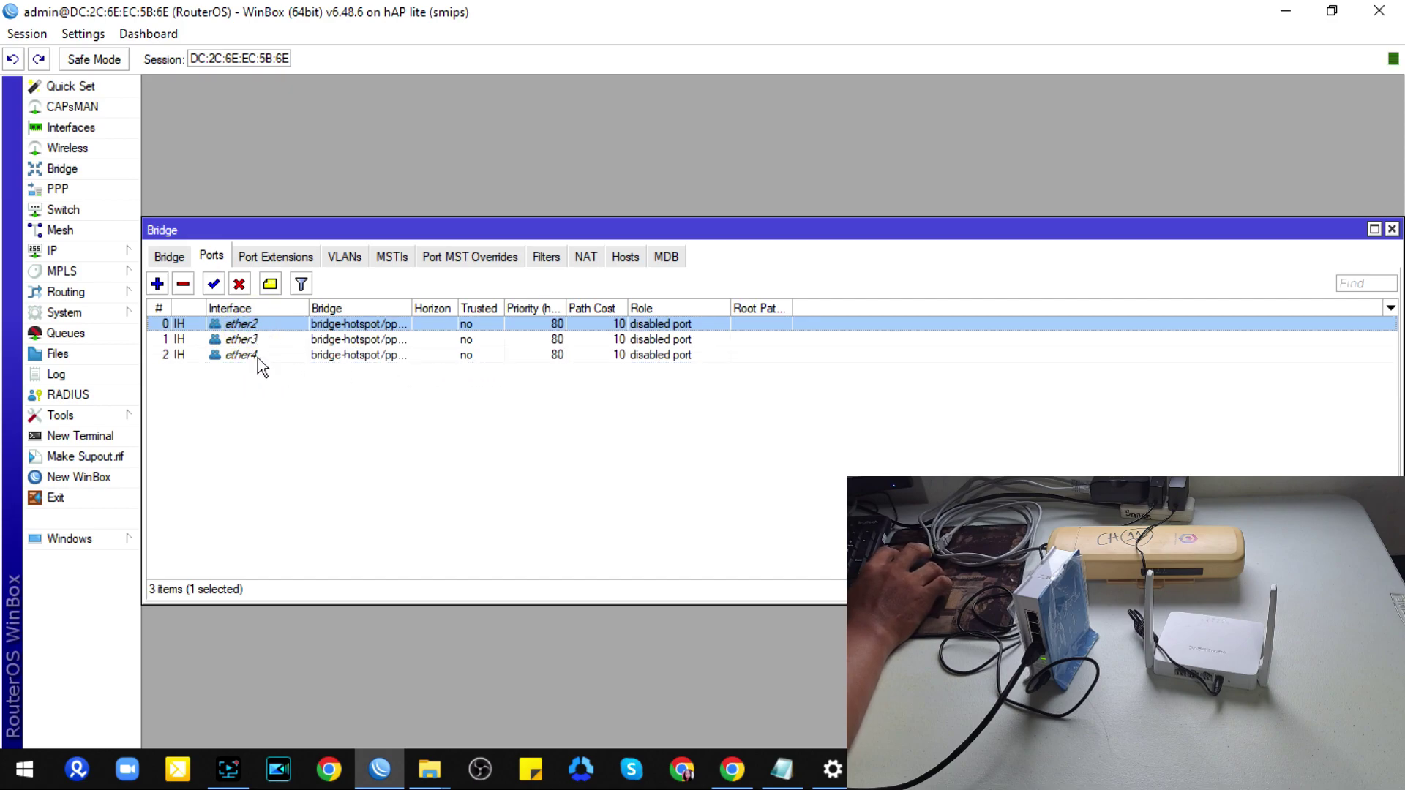
pyautogui.click(258, 358)
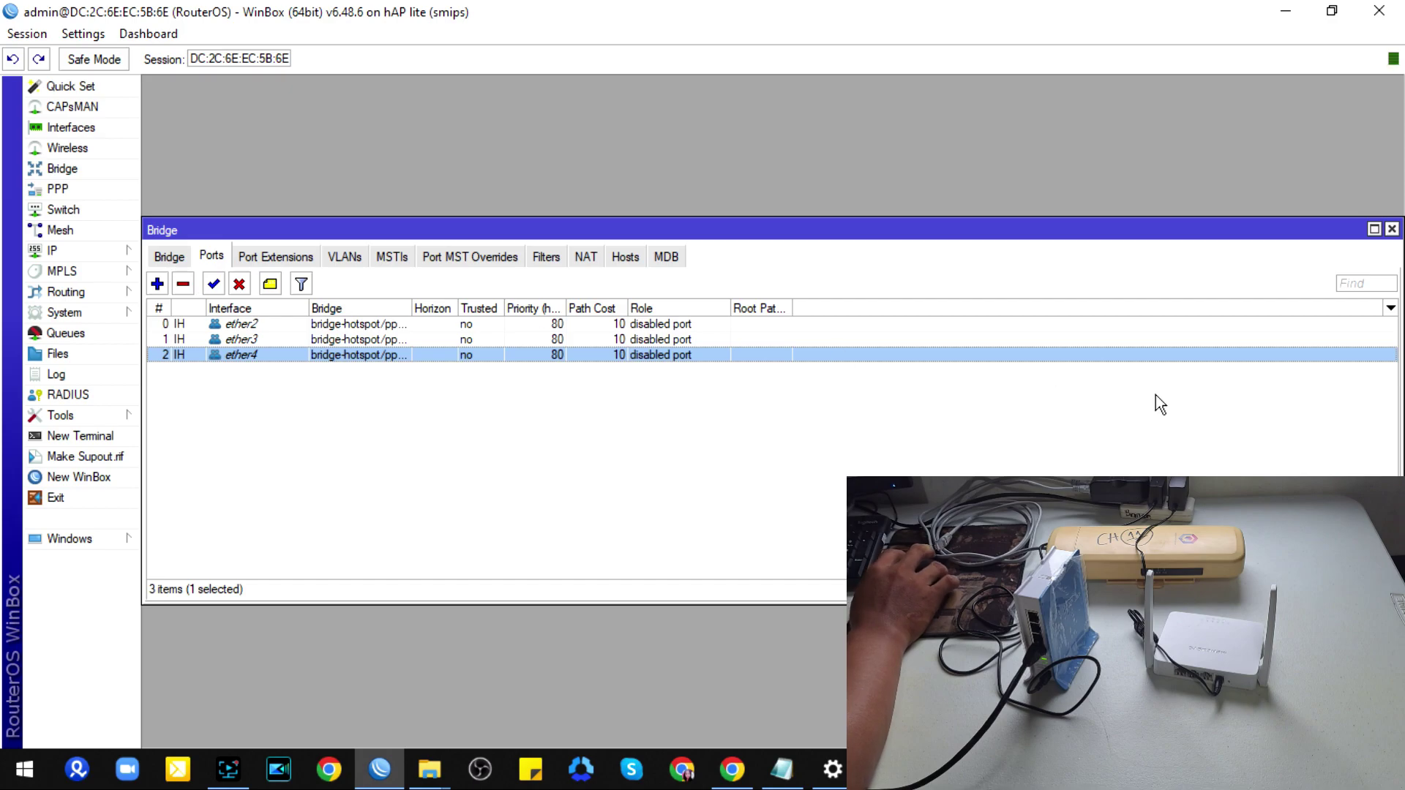
# Step: Add address 10.0.0.1/24 on interface bridge-hotspot/pppoe in the IP address list
pyautogui.click(1393, 229)
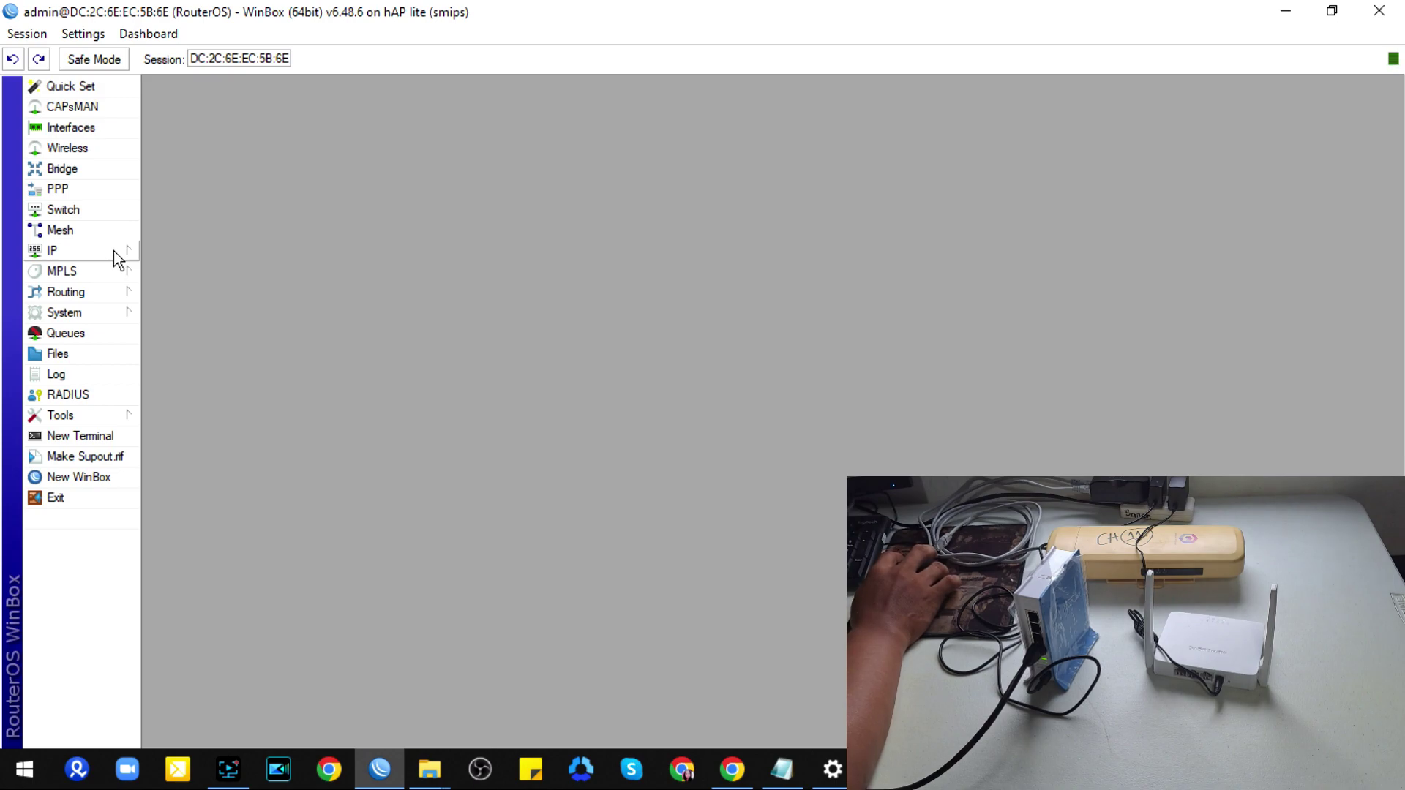
pyautogui.click(113, 250)
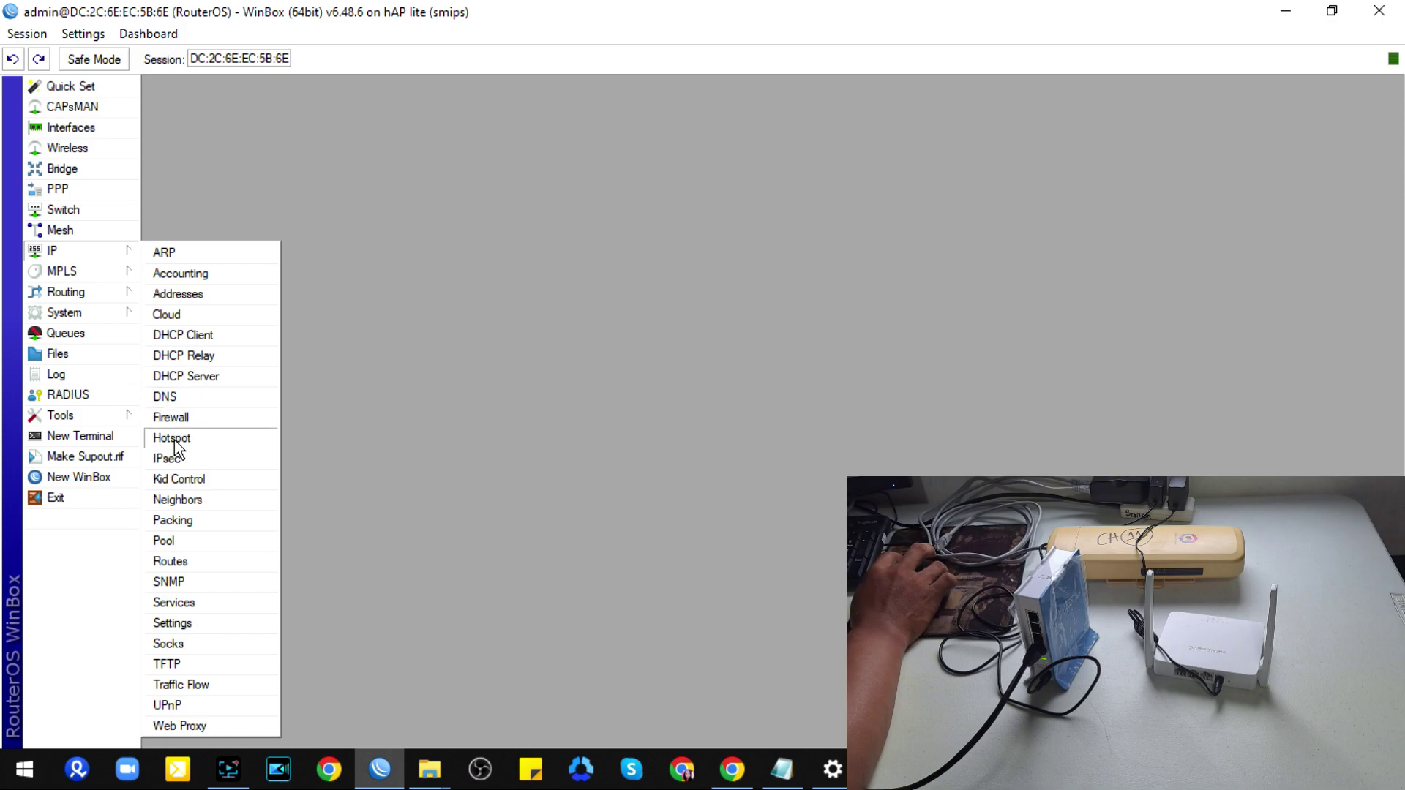
pyautogui.click(179, 294)
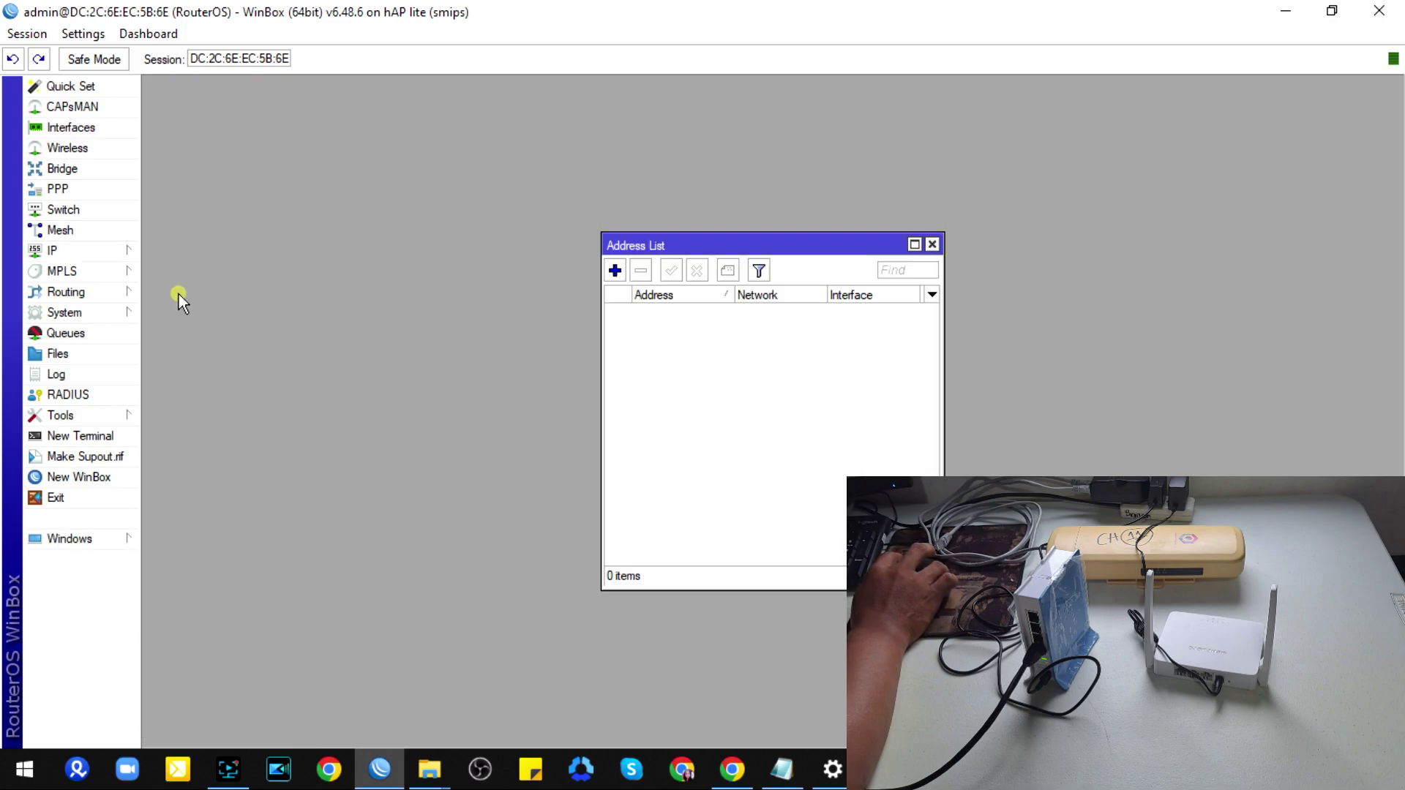
pyautogui.click(615, 270)
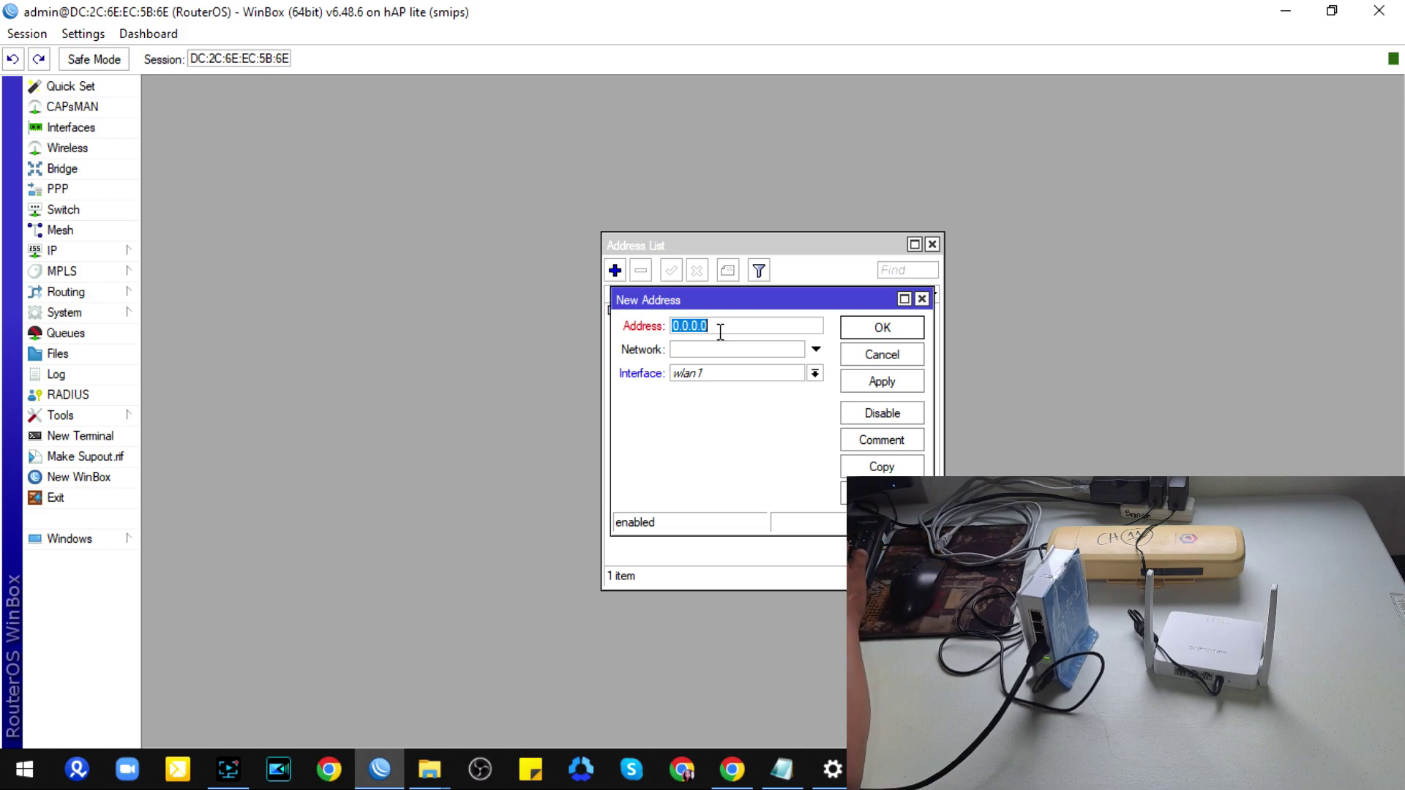
pyautogui.write('10.0.0')
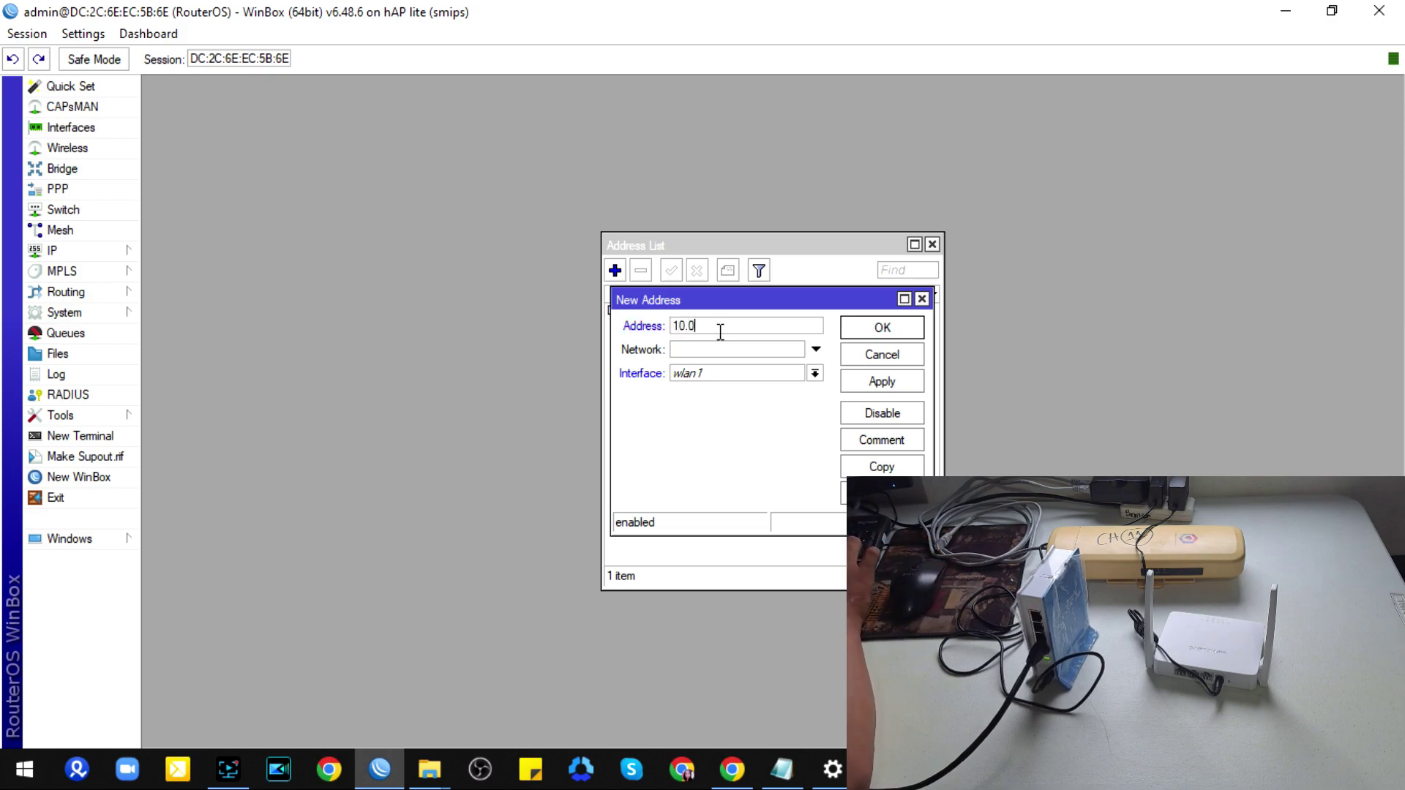
pyautogui.write('.1/24')
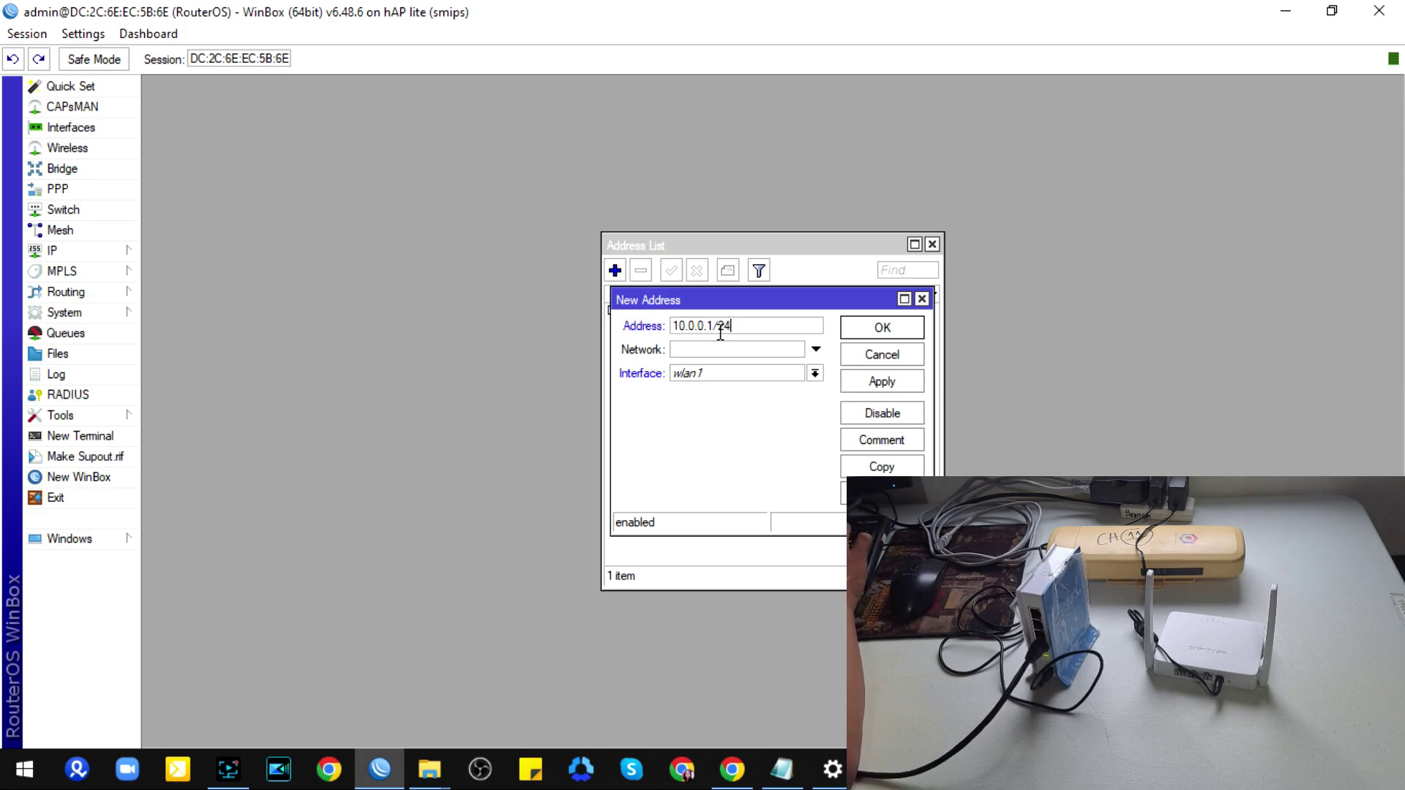
pyautogui.click(717, 374)
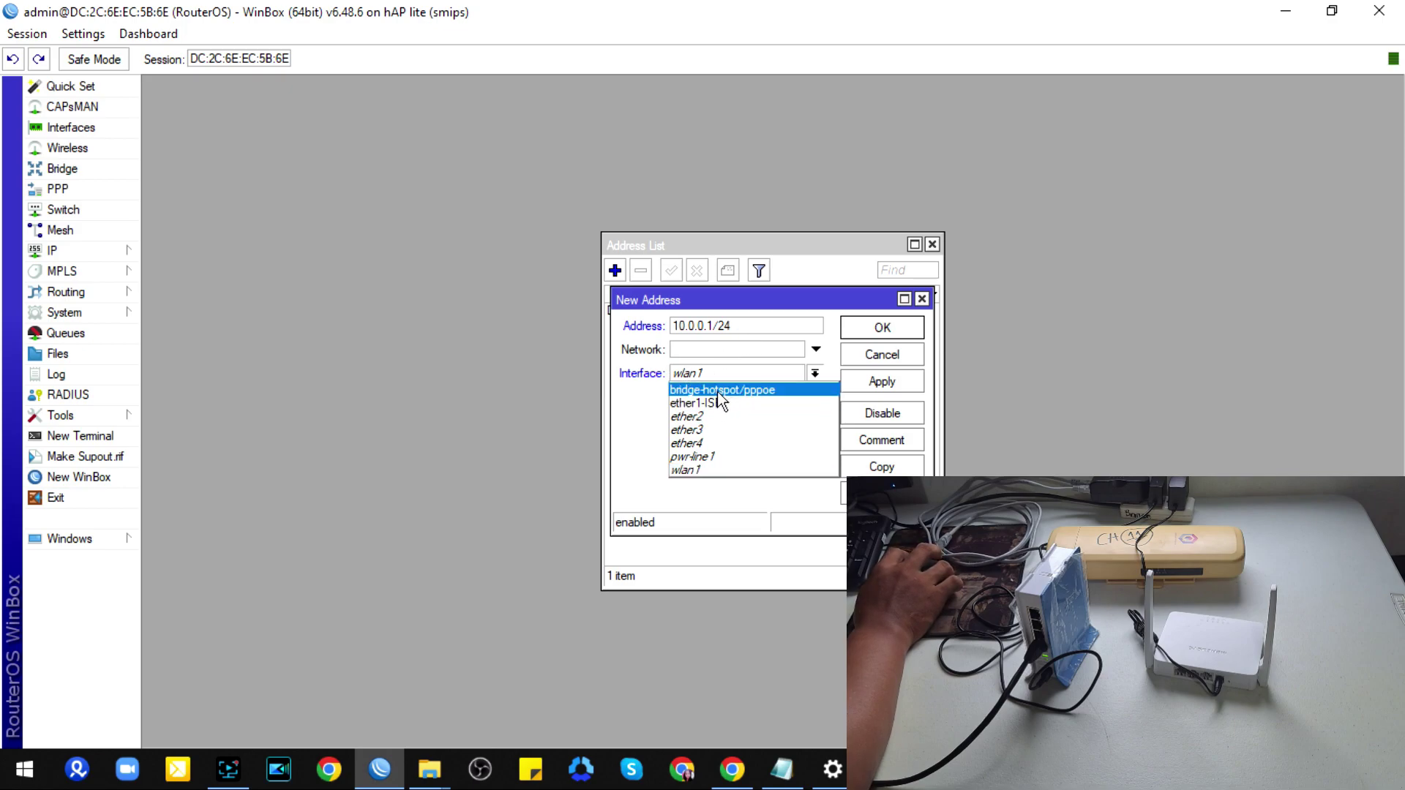
pyautogui.click(726, 392)
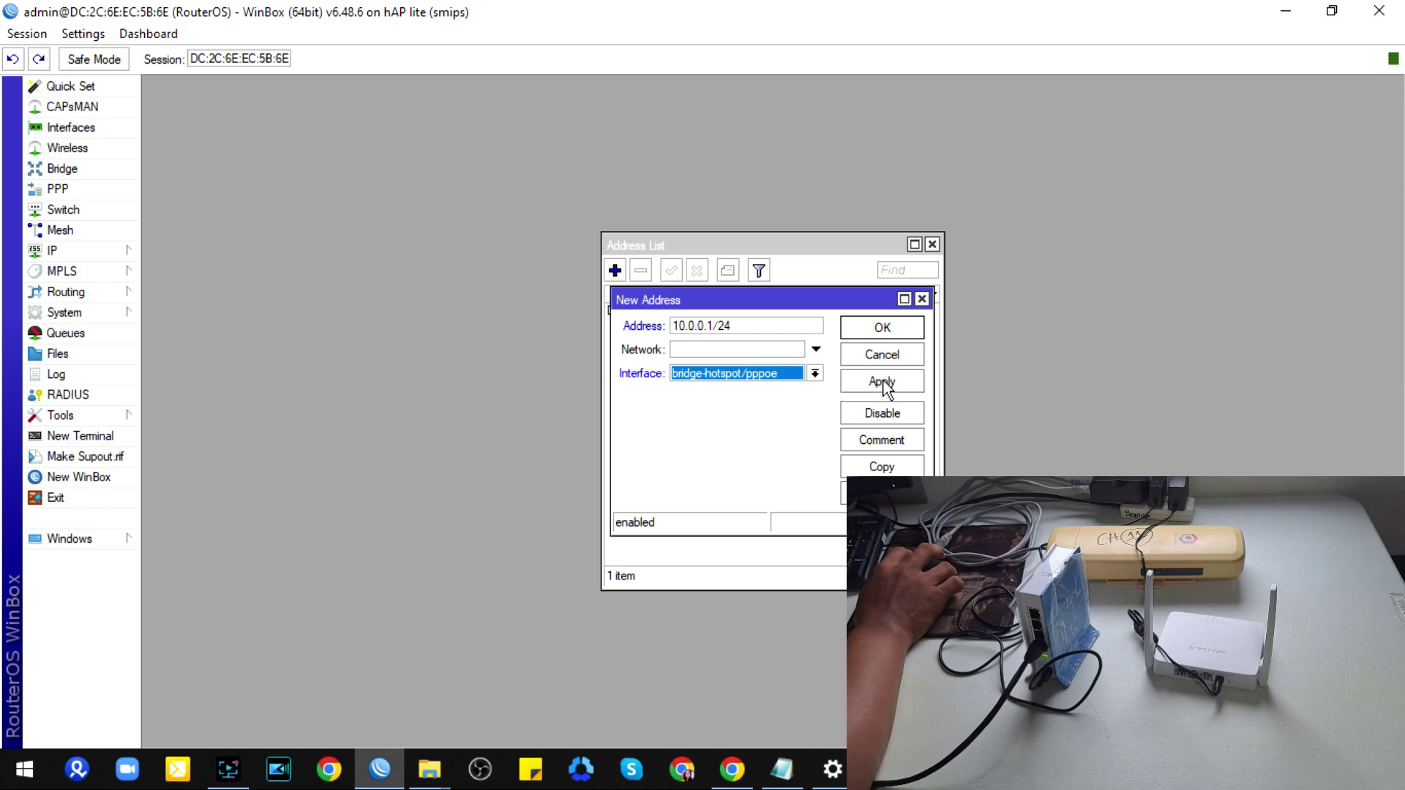
pyautogui.click(845, 380)
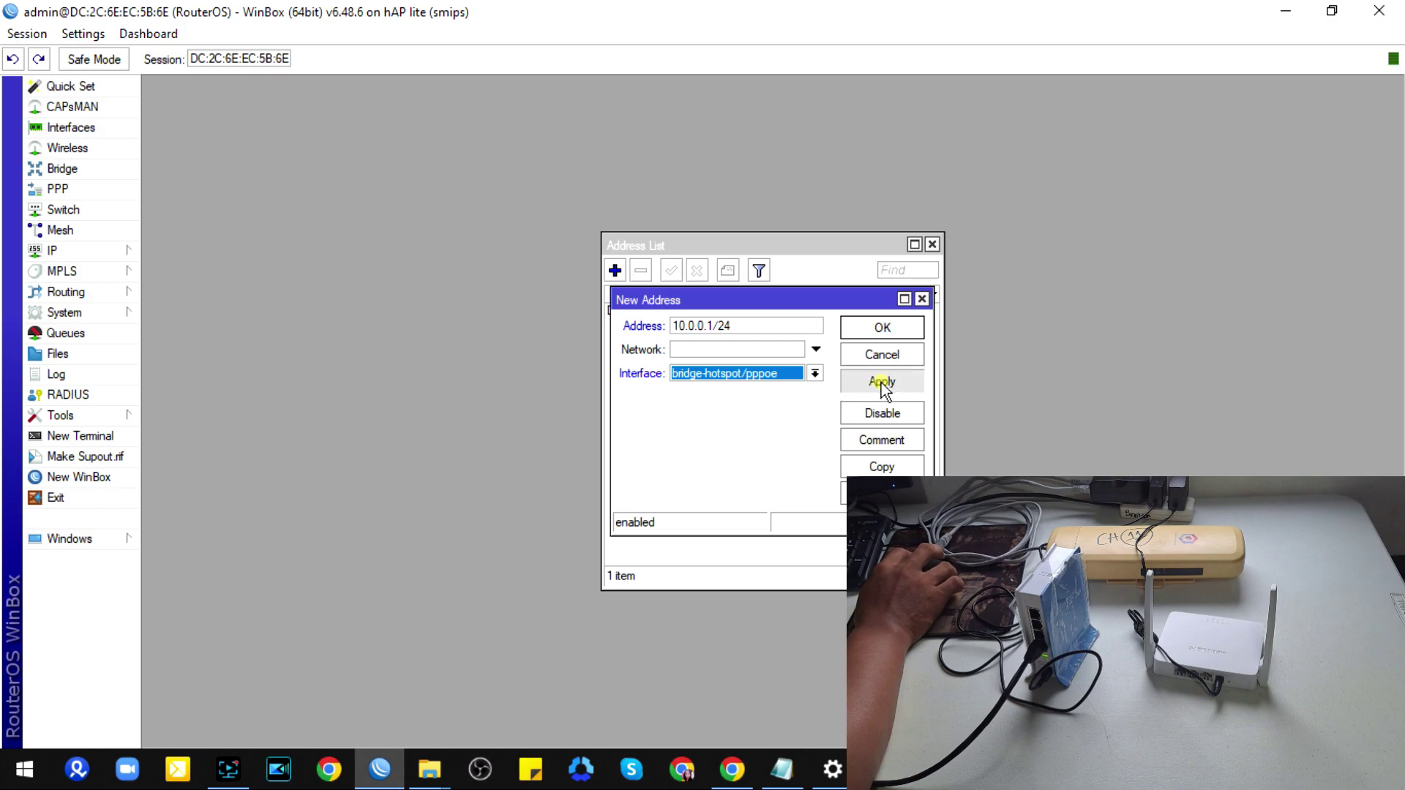
pyautogui.click(865, 329)
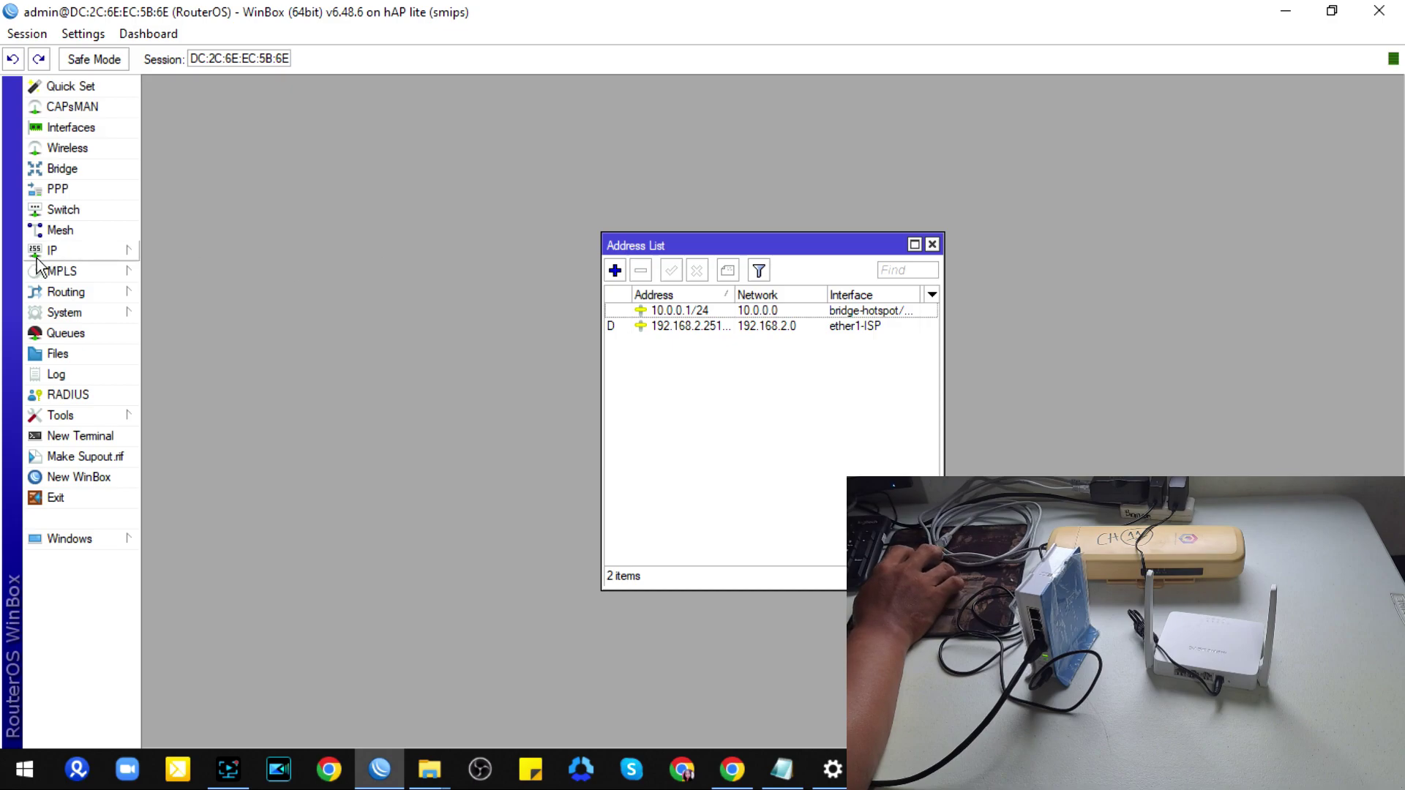
pyautogui.click(932, 245)
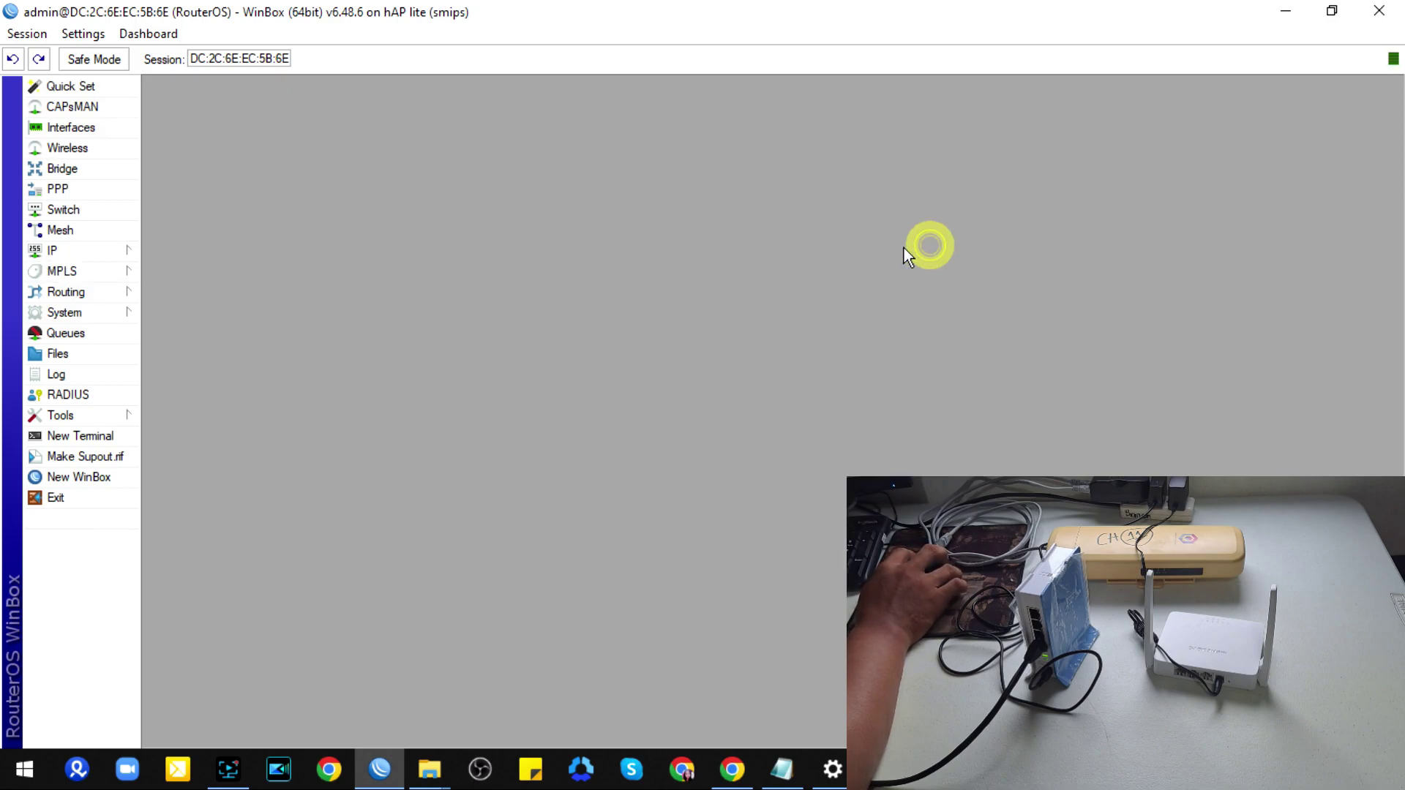
# Step: Start the Hotspot Setup wizard on interface bridge-hotspot/pppoe
pyautogui.click(86, 252)
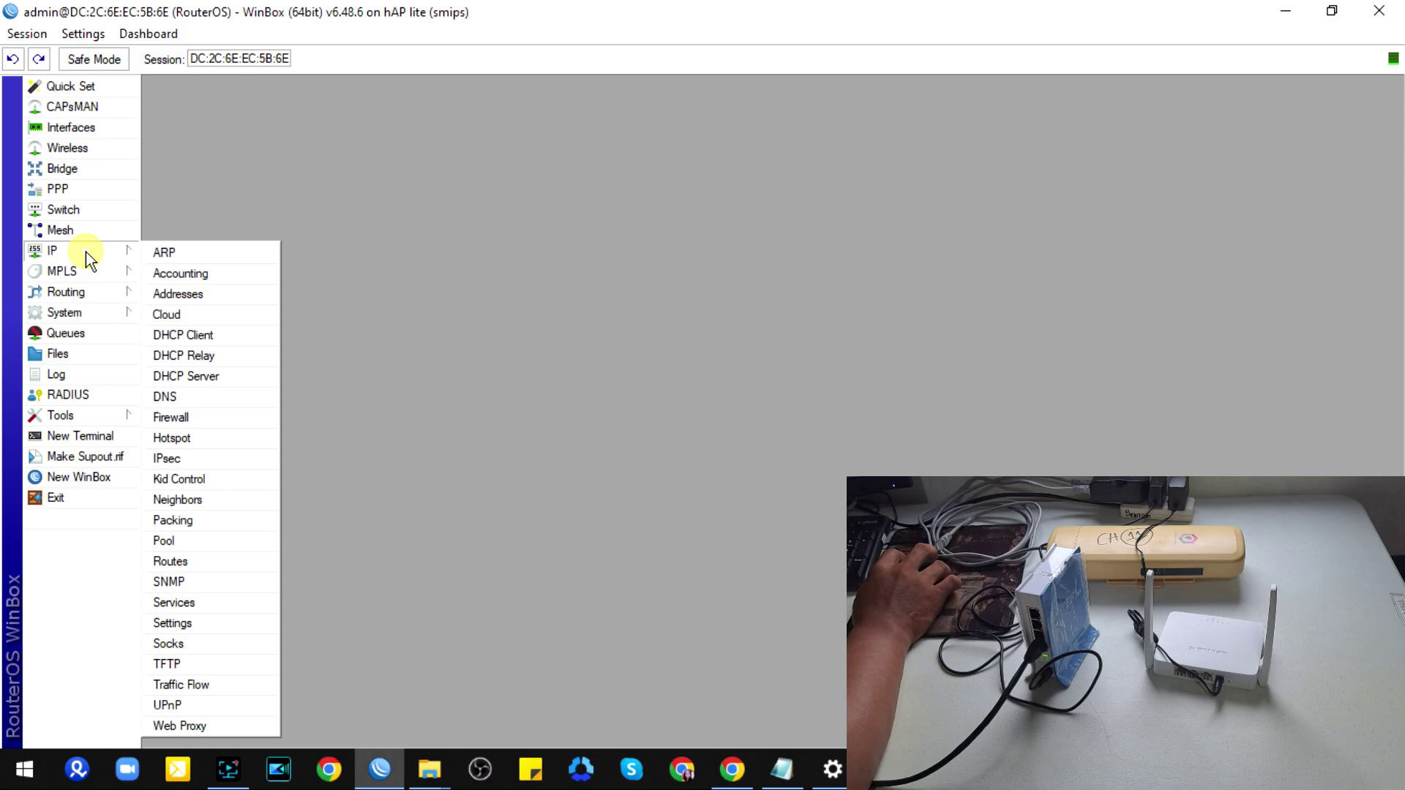
pyautogui.click(199, 438)
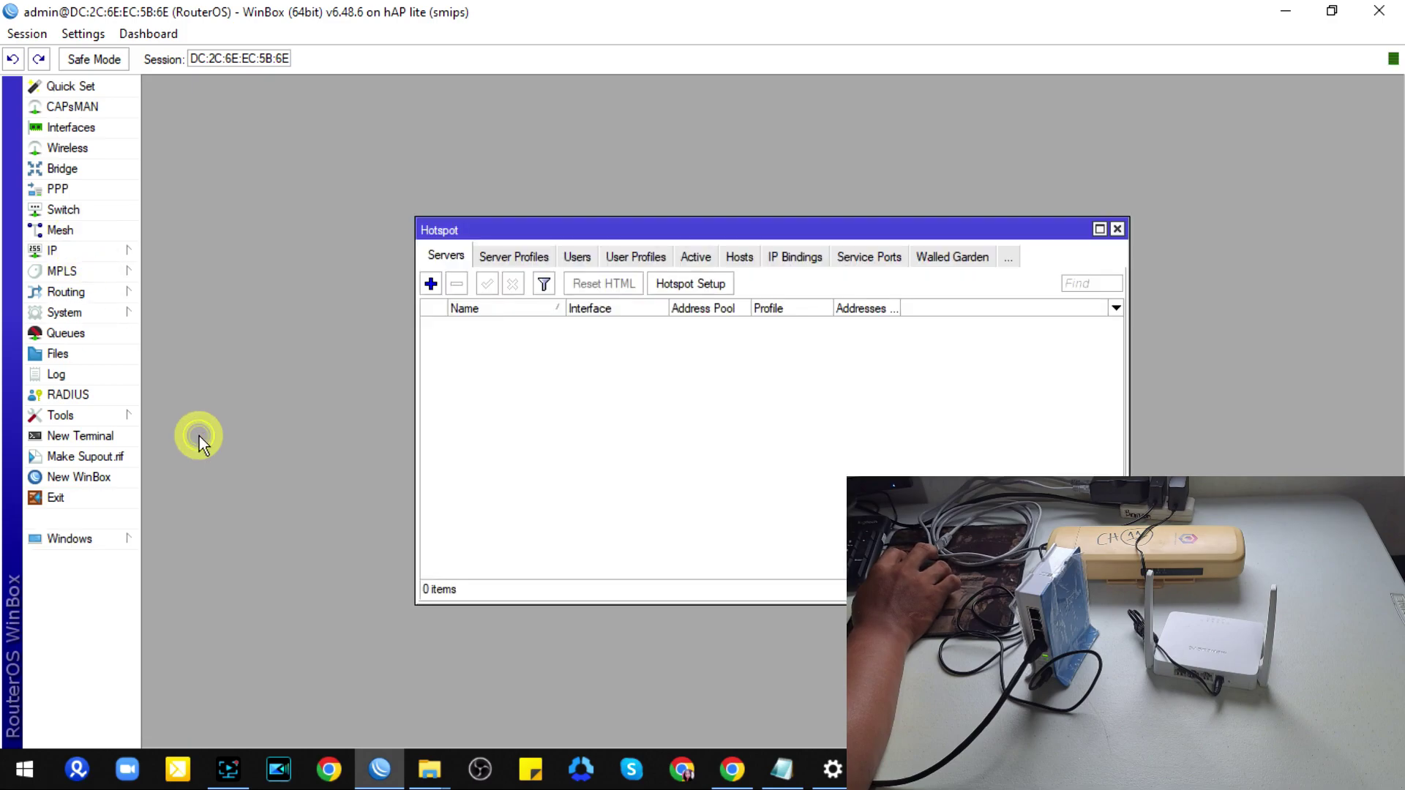
pyautogui.click(684, 285)
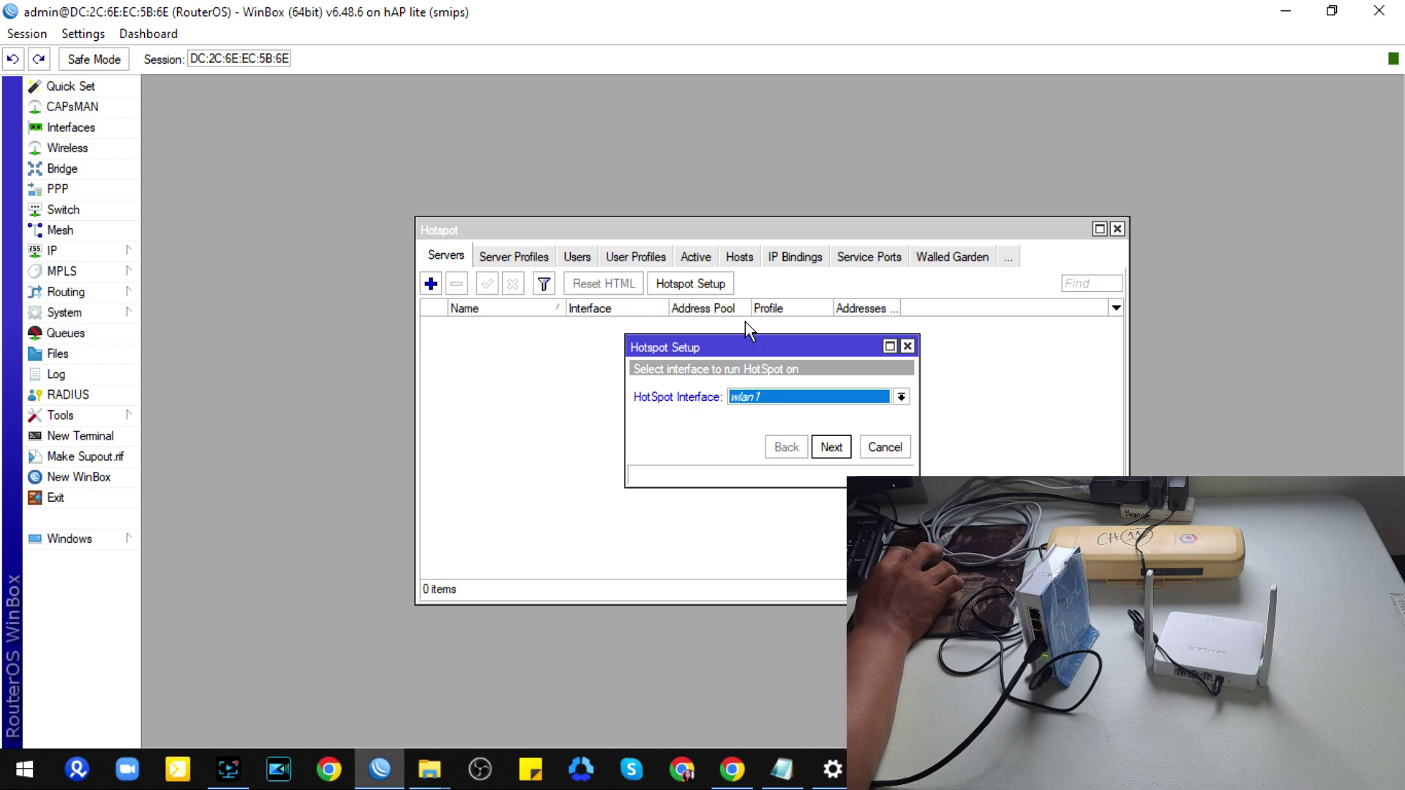
pyautogui.click(760, 396)
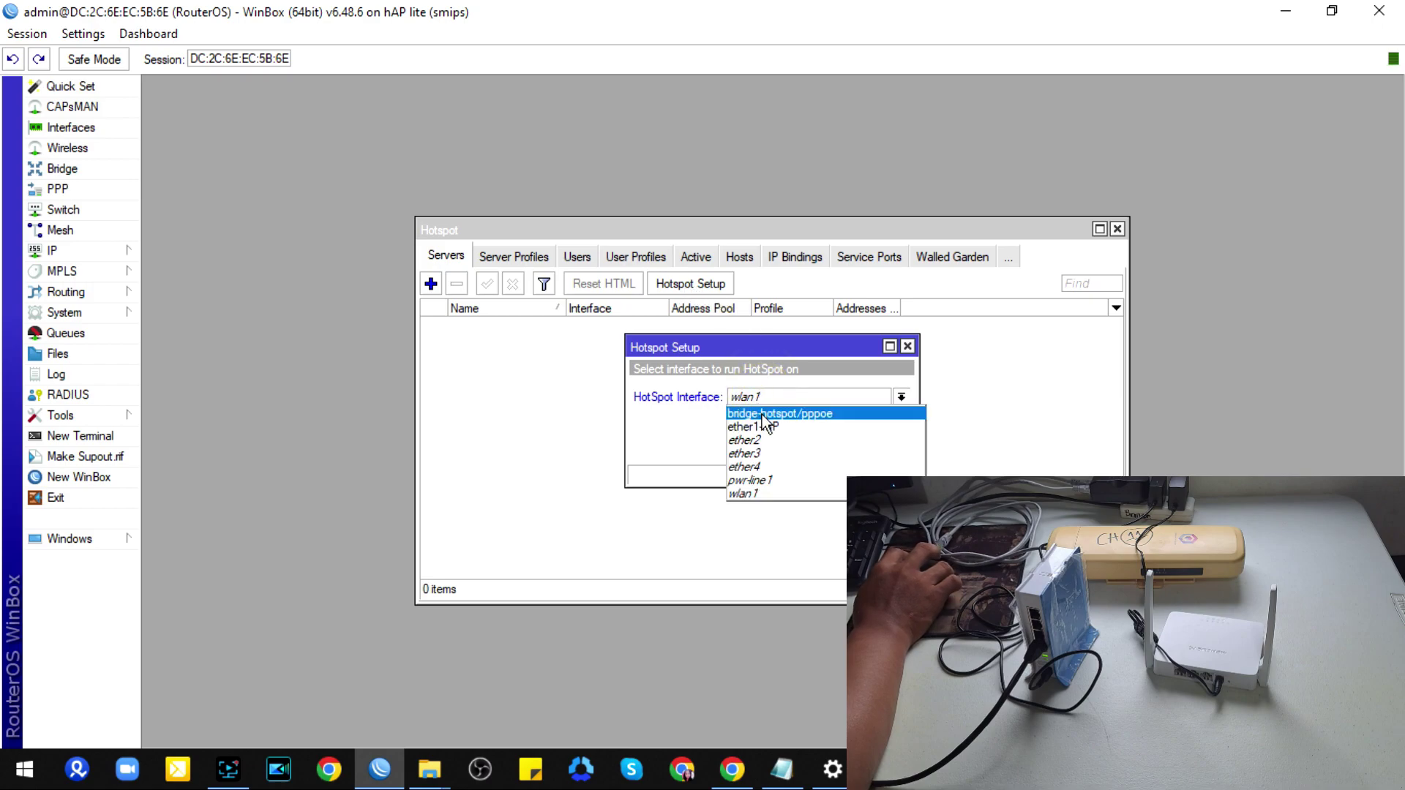
pyautogui.click(762, 414)
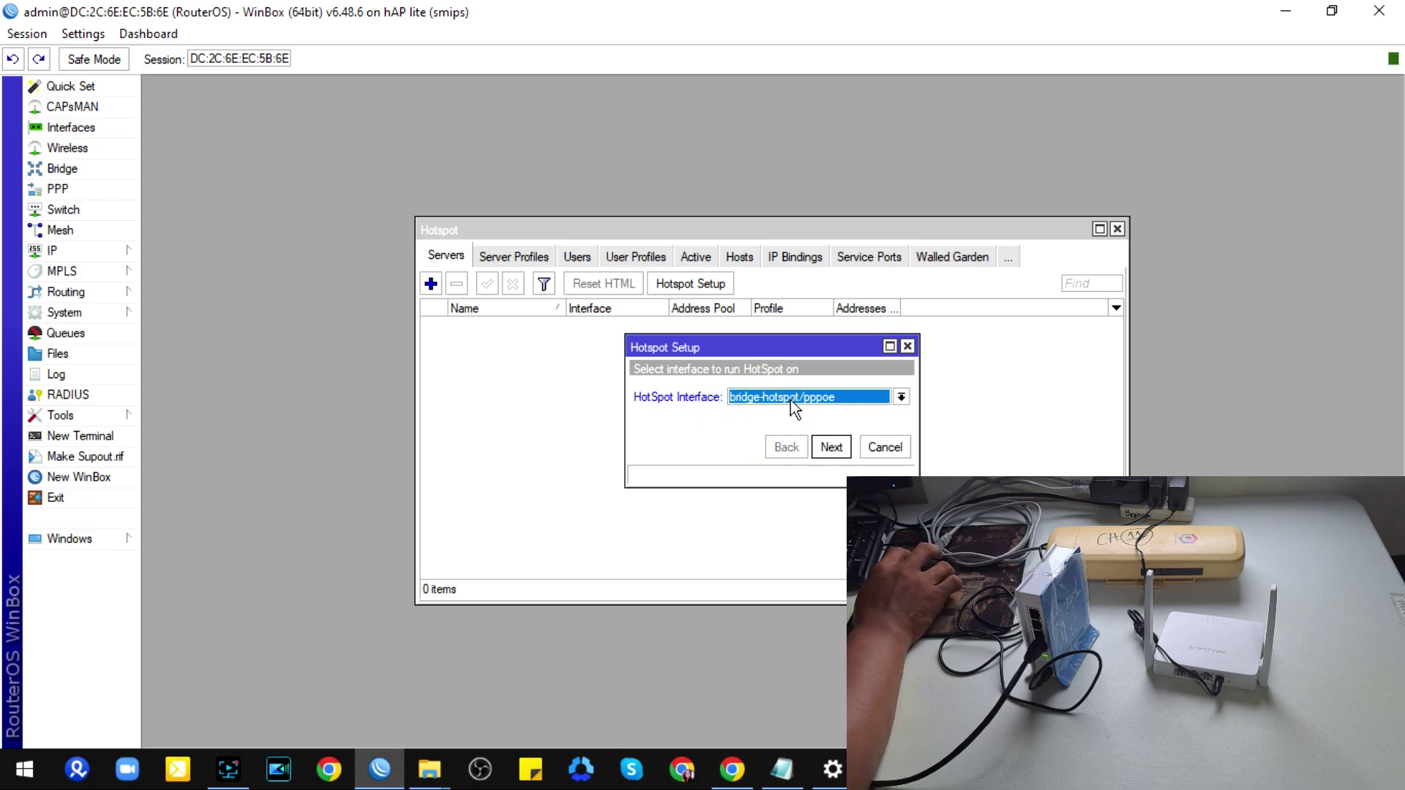
pyautogui.click(832, 447)
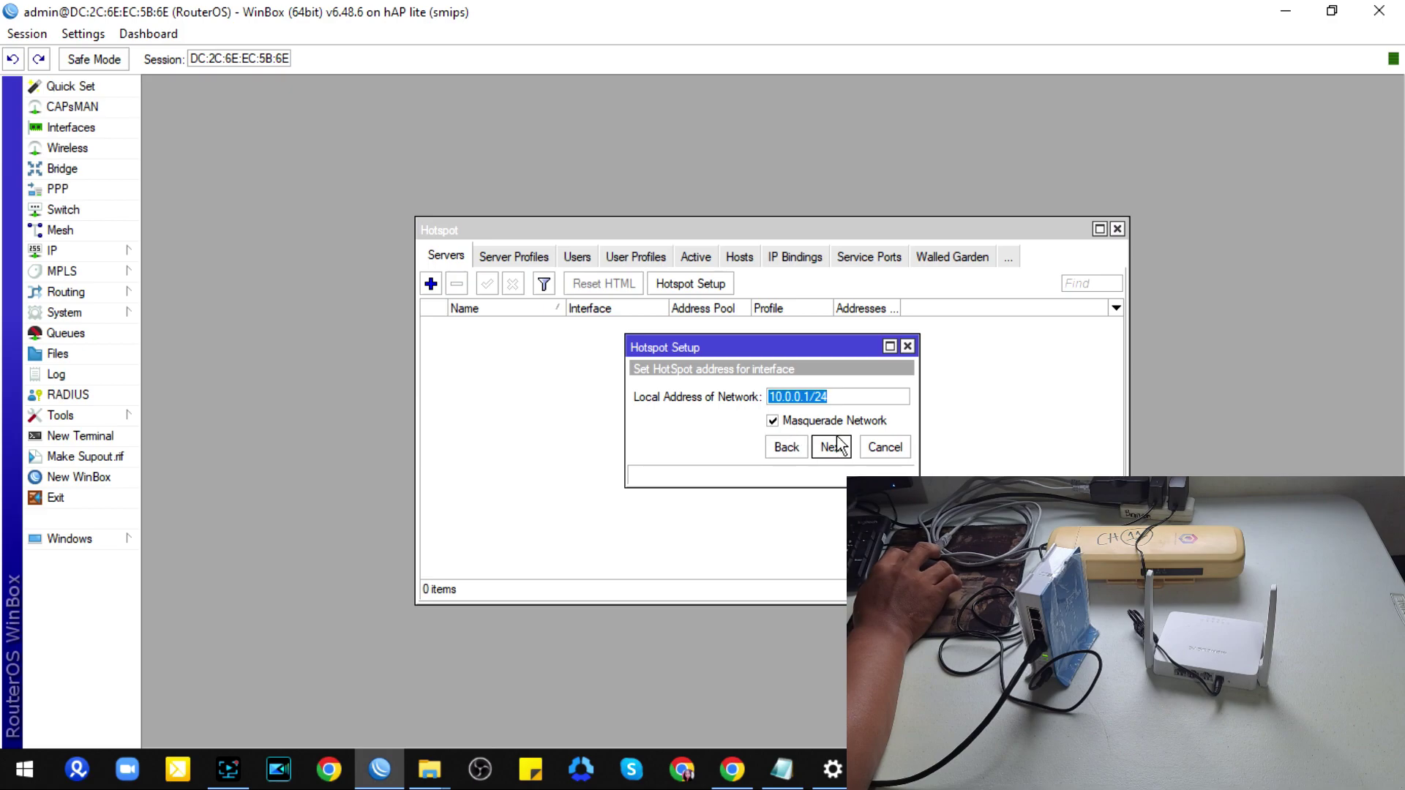
# Step: Accept address 10.0.0.1/24 and pool 10.0.0.2-10.0.0.254, skipping certificate, SMTP and DNS name
pyautogui.click(831, 447)
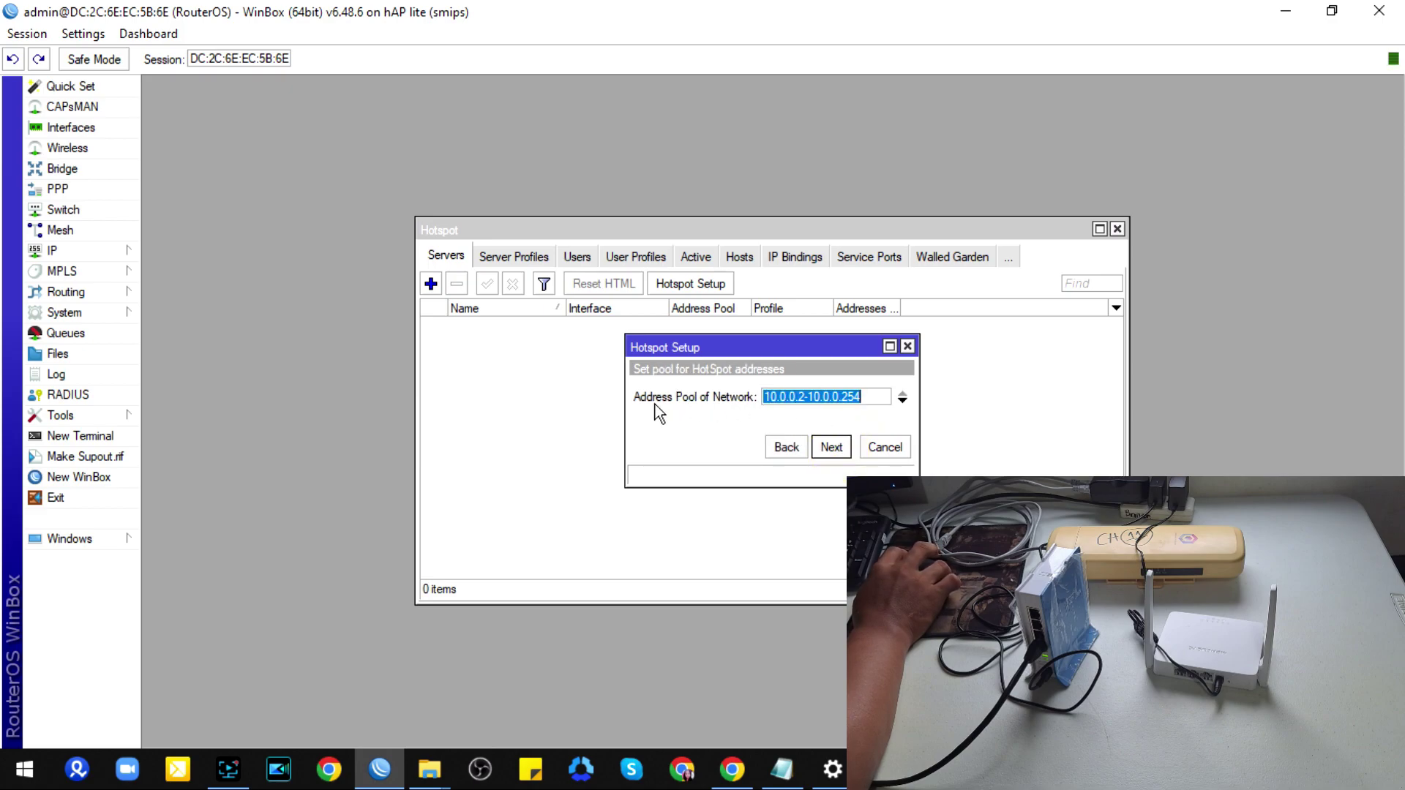
pyautogui.click(831, 447)
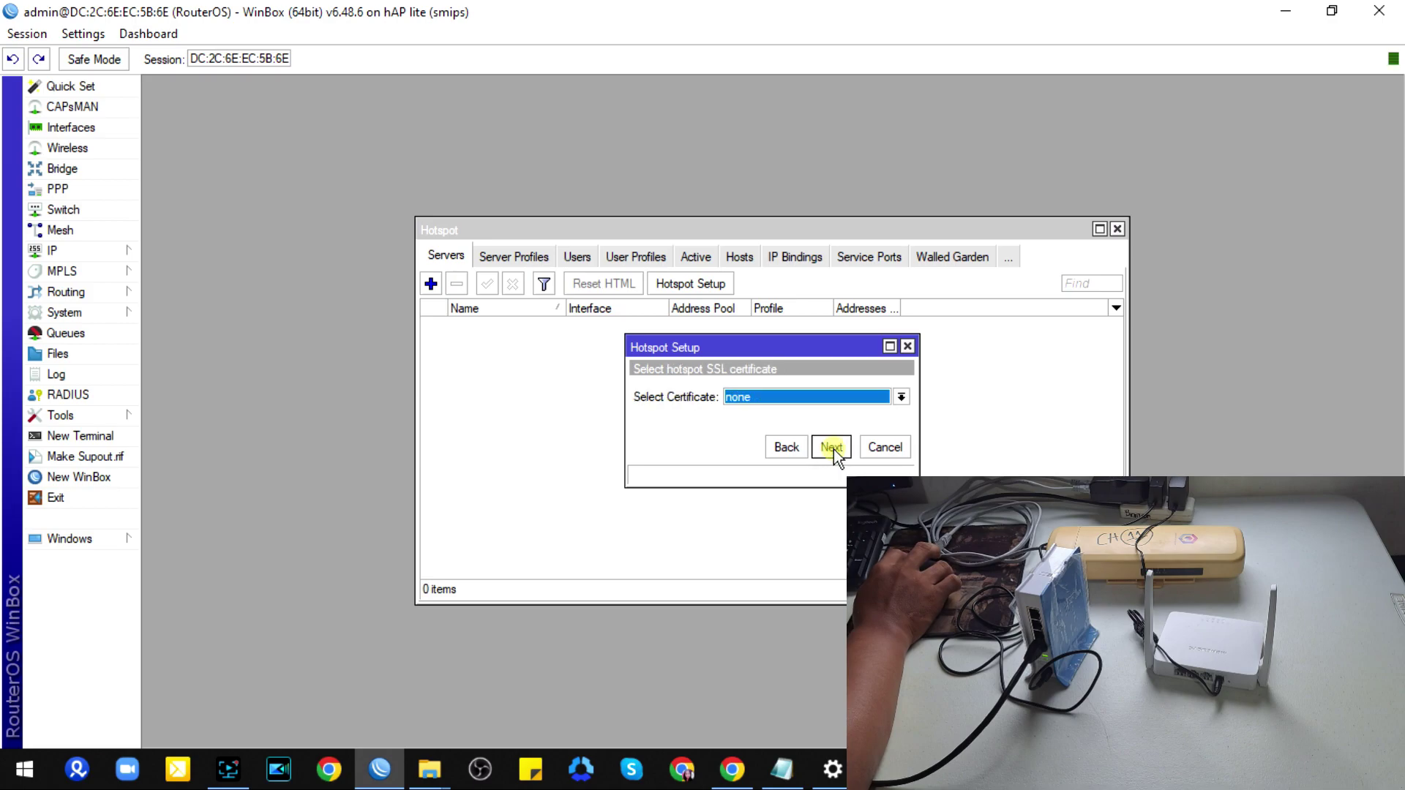
pyautogui.click(831, 447)
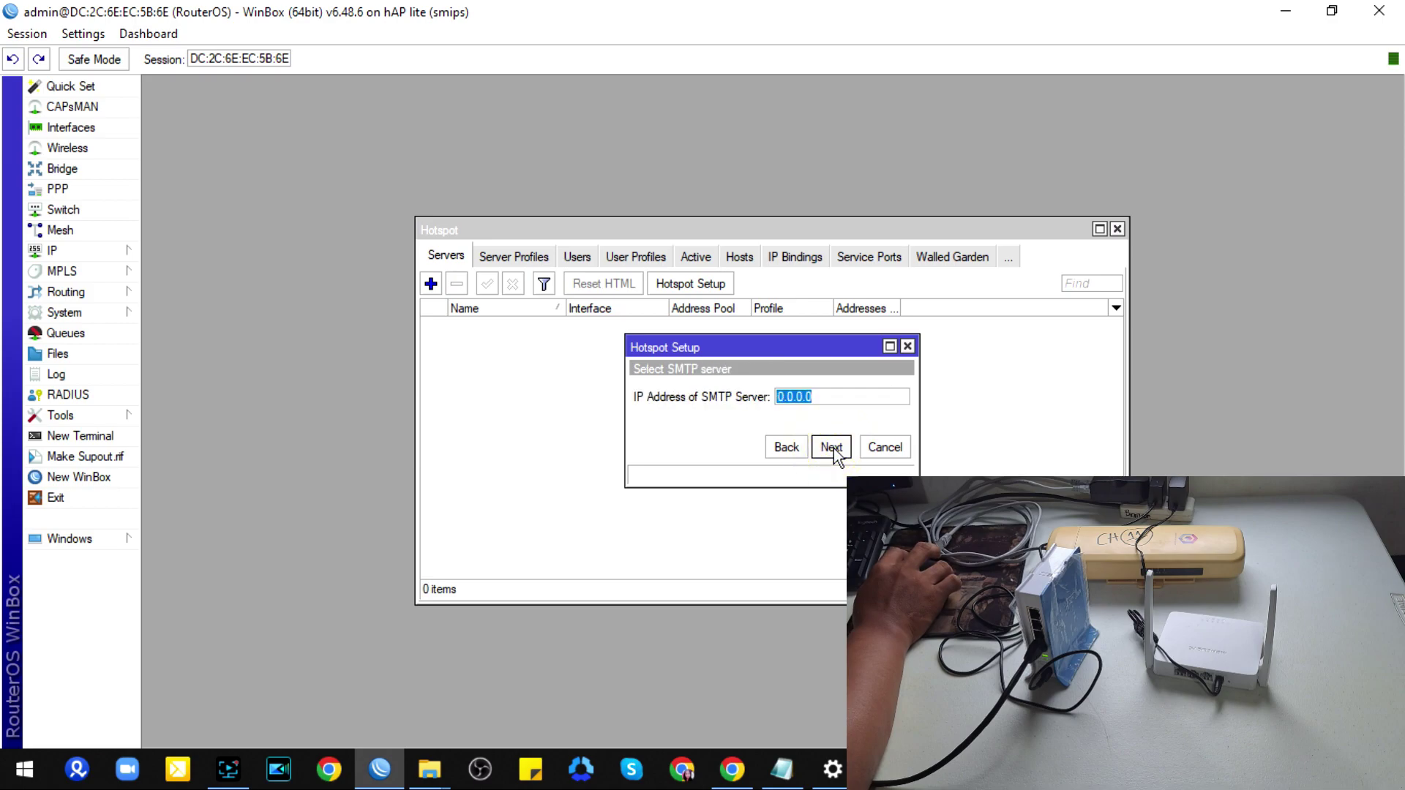
pyautogui.click(835, 445)
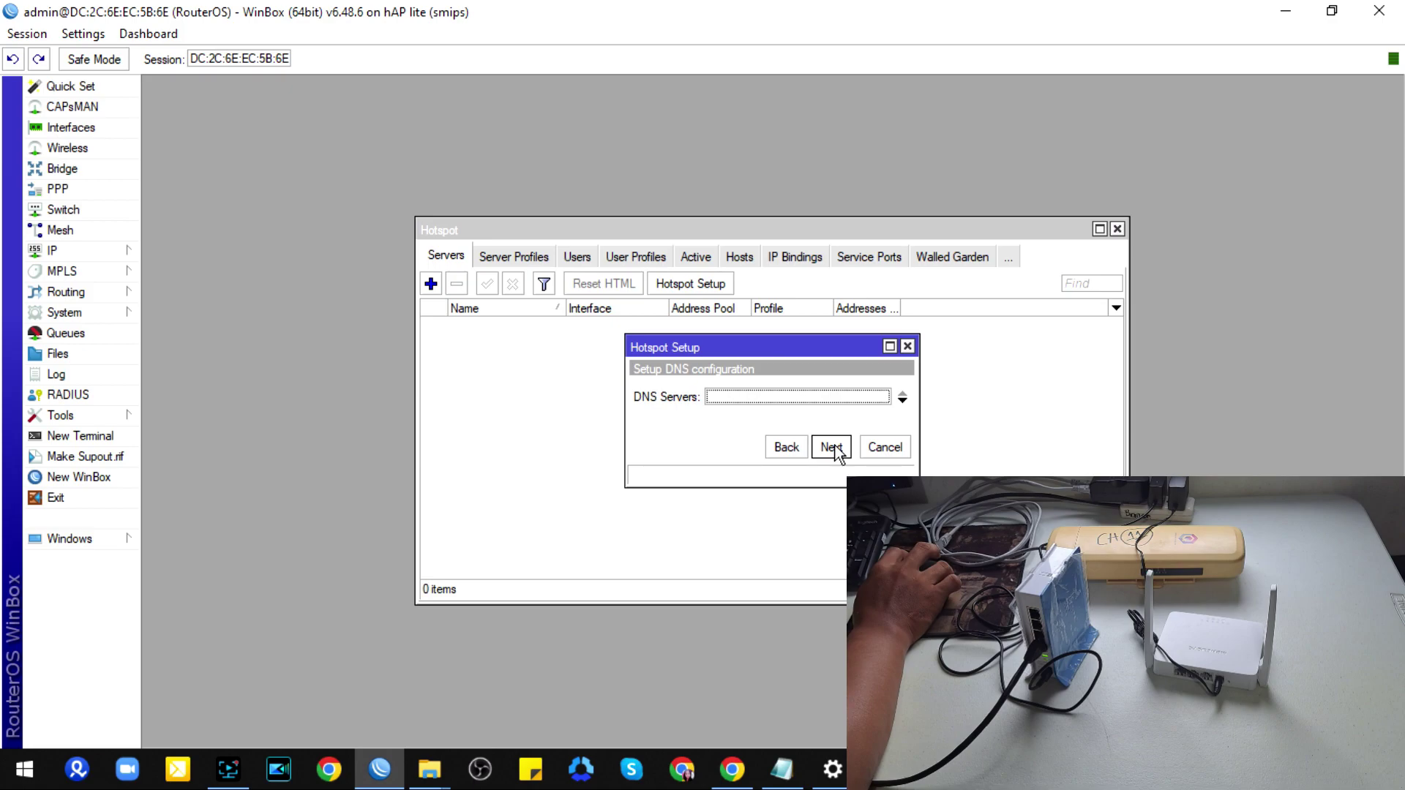
pyautogui.click(830, 449)
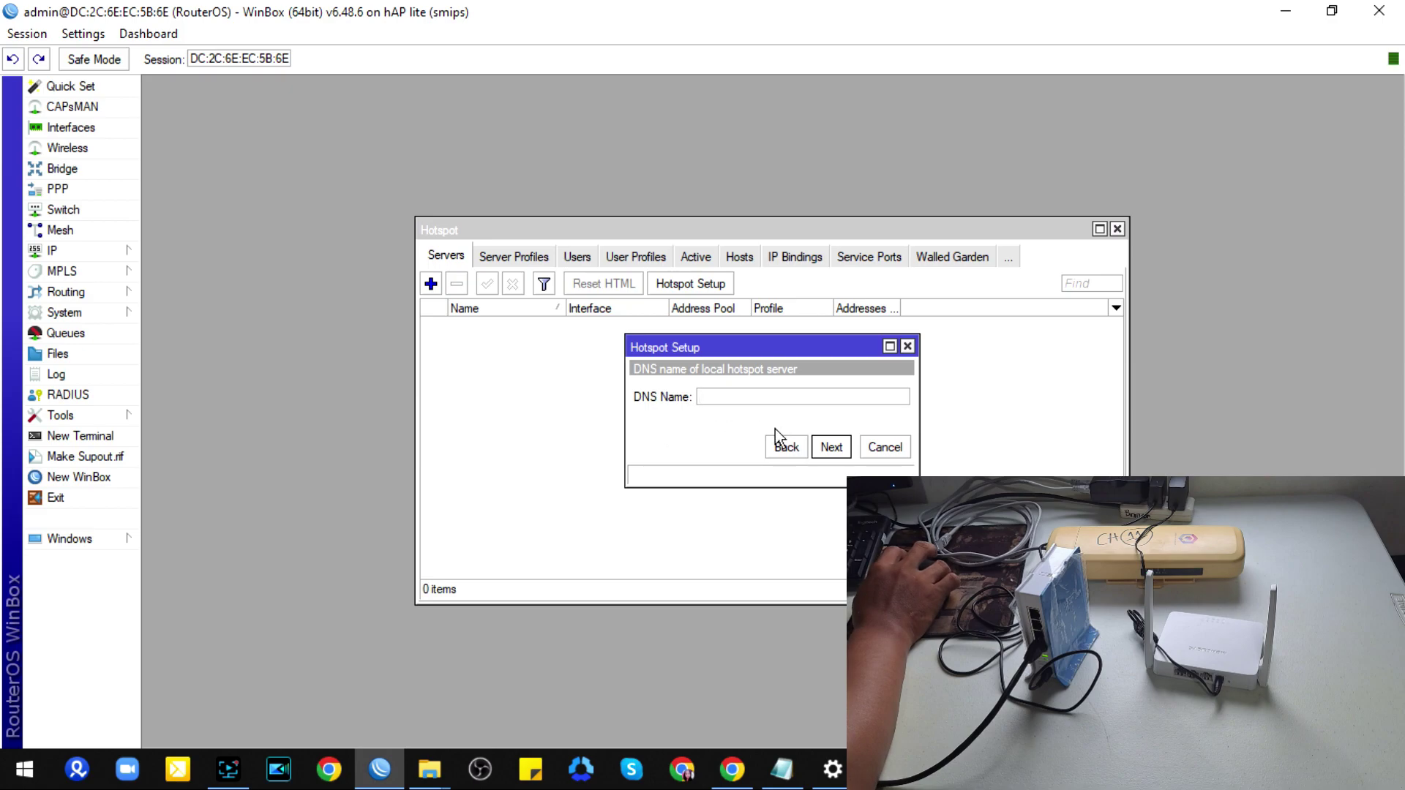
pyautogui.click(718, 403)
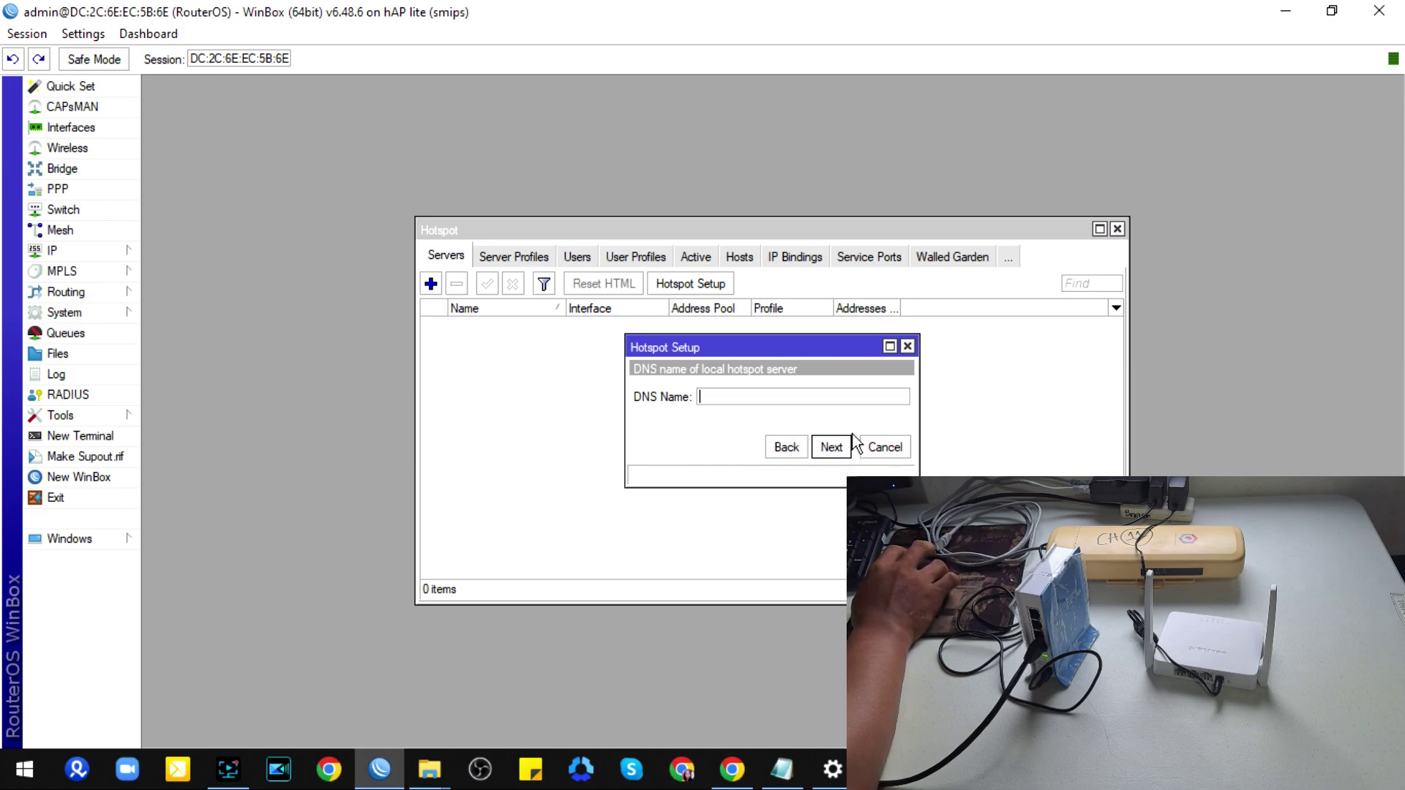
pyautogui.click(834, 450)
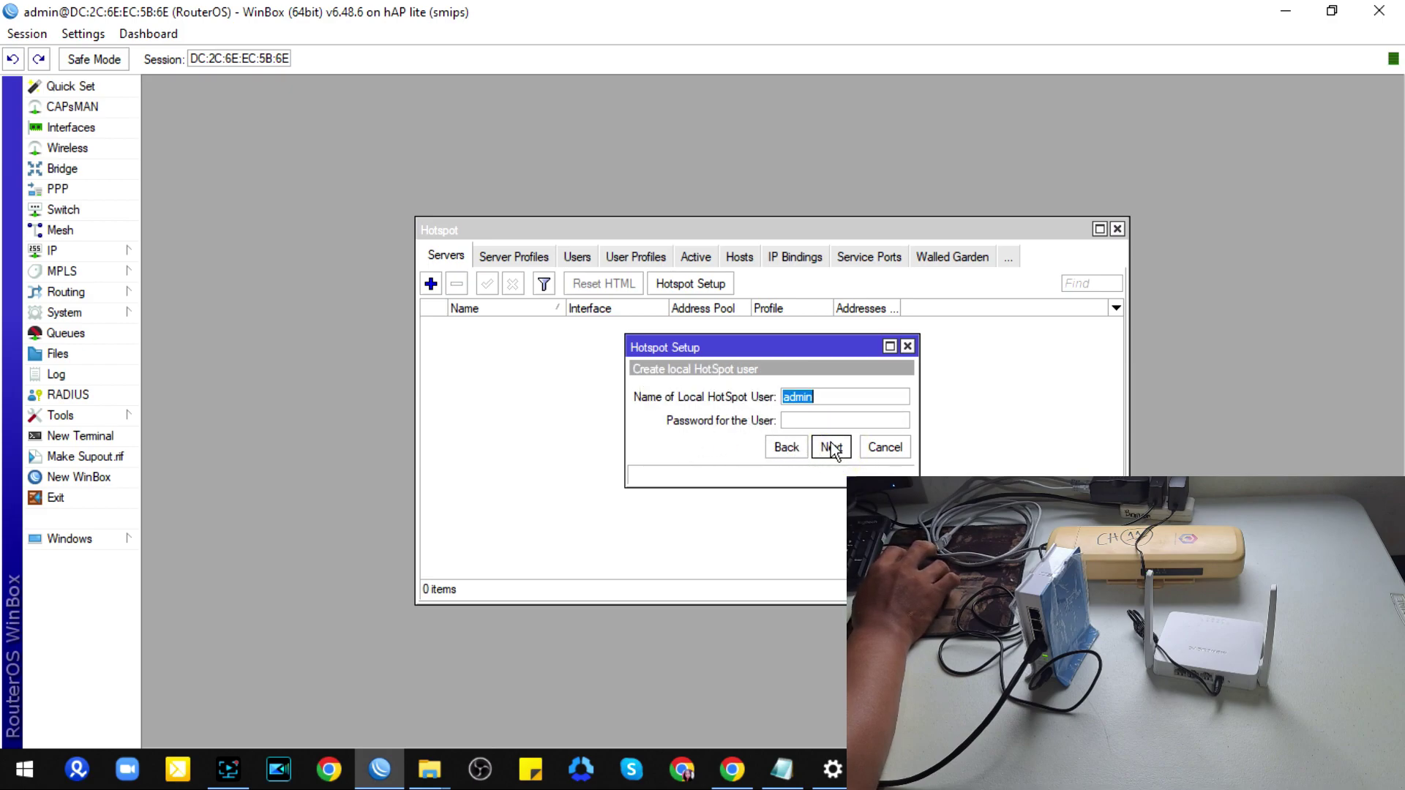
pyautogui.click(830, 448)
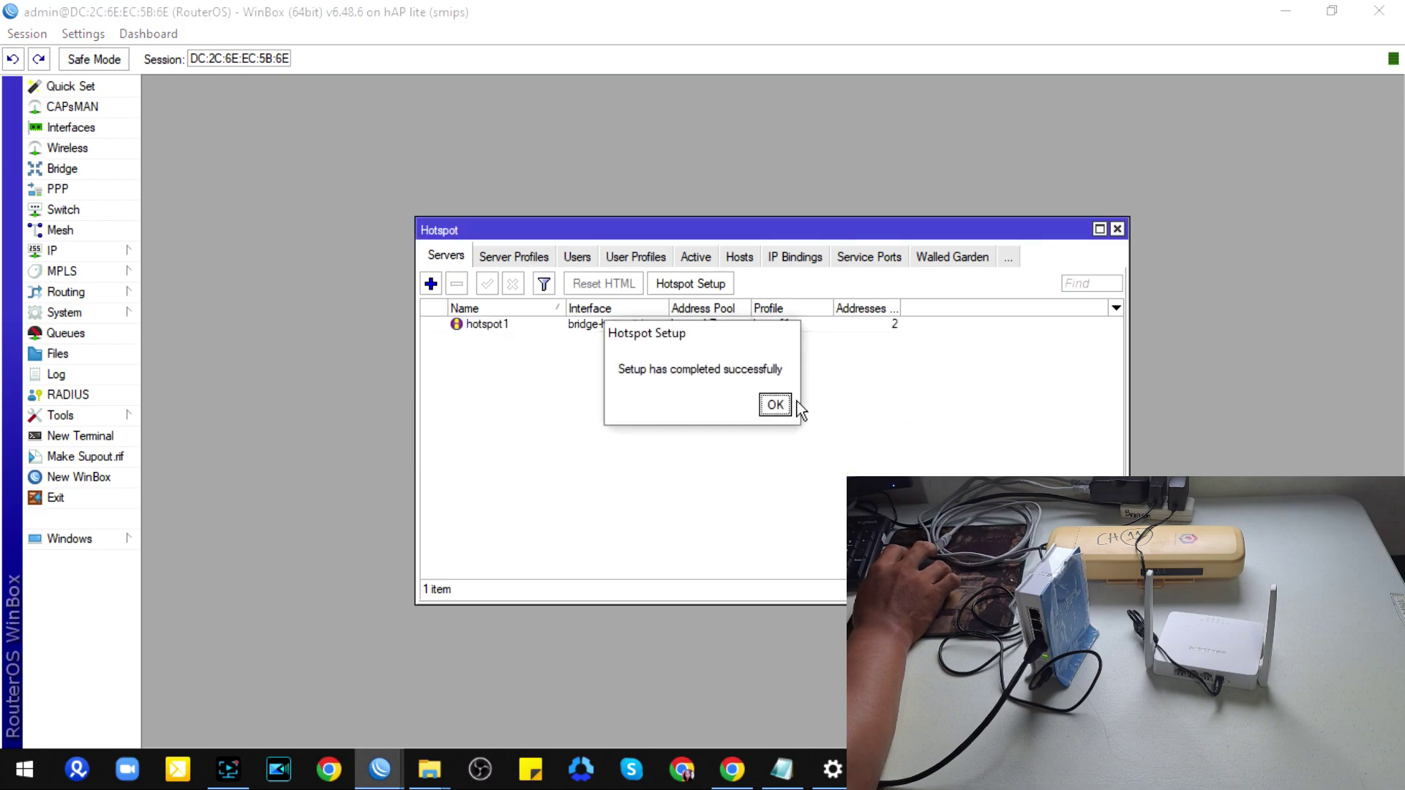
pyautogui.click(774, 404)
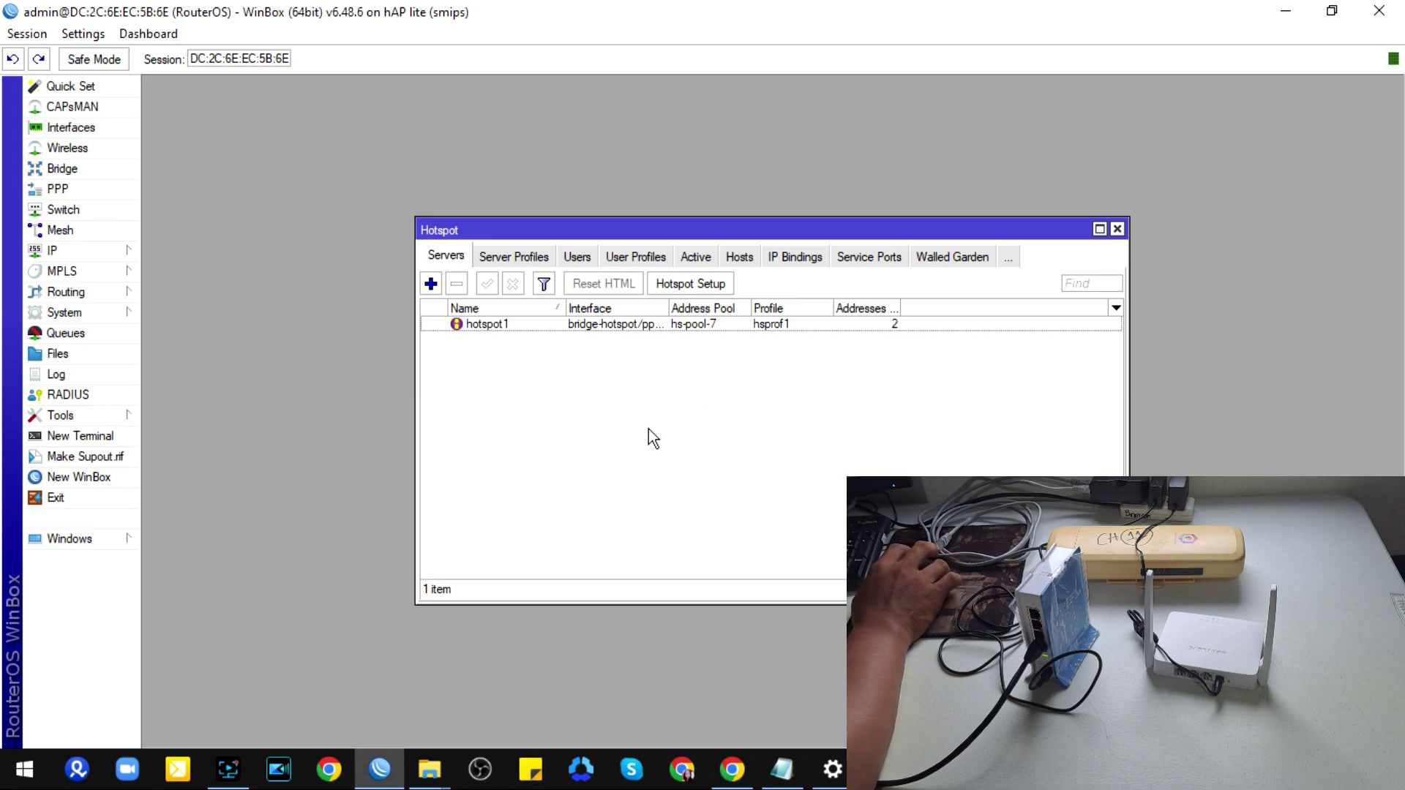
# Step: Check the wizard-created admin hotspot user, then close the Hotspot window
pyautogui.click(582, 257)
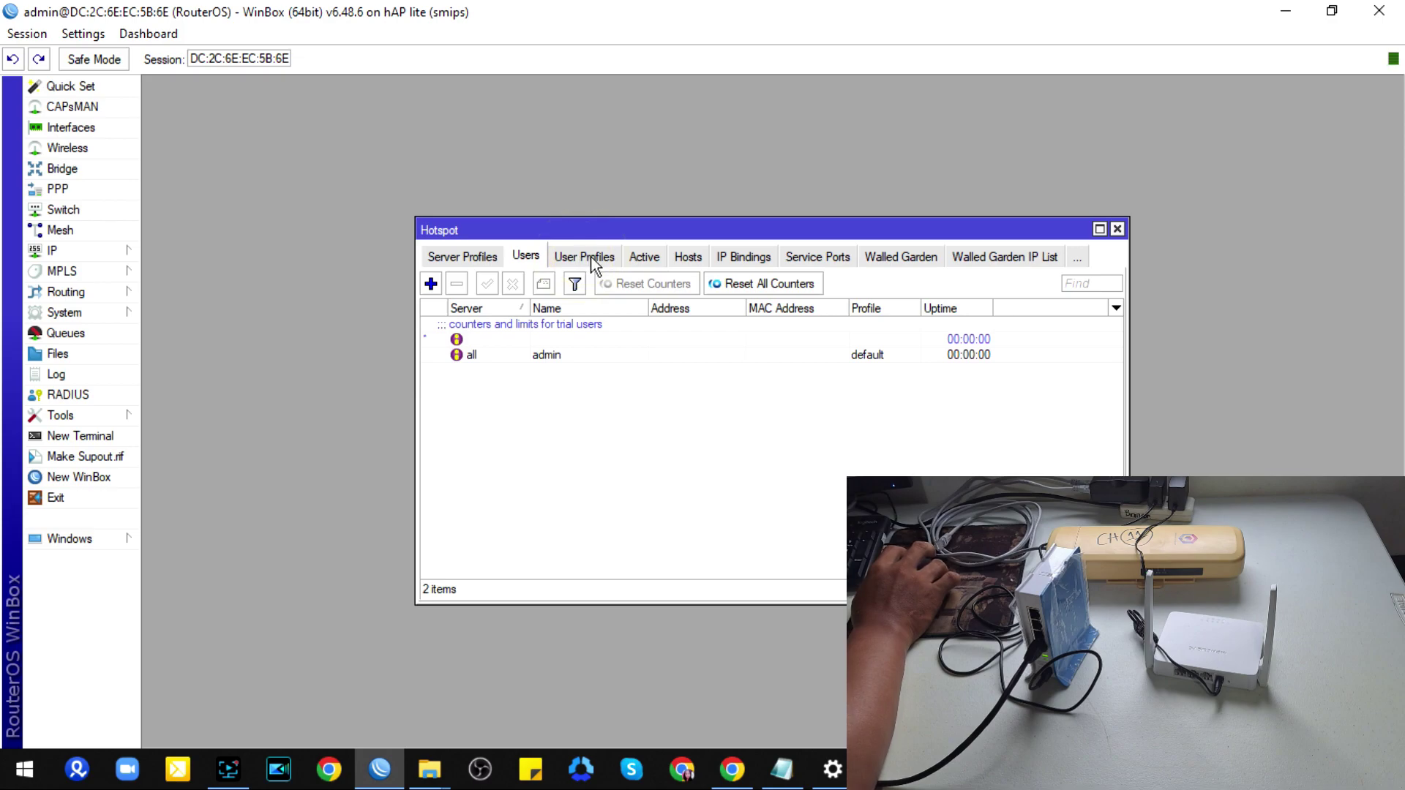
pyautogui.click(560, 357)
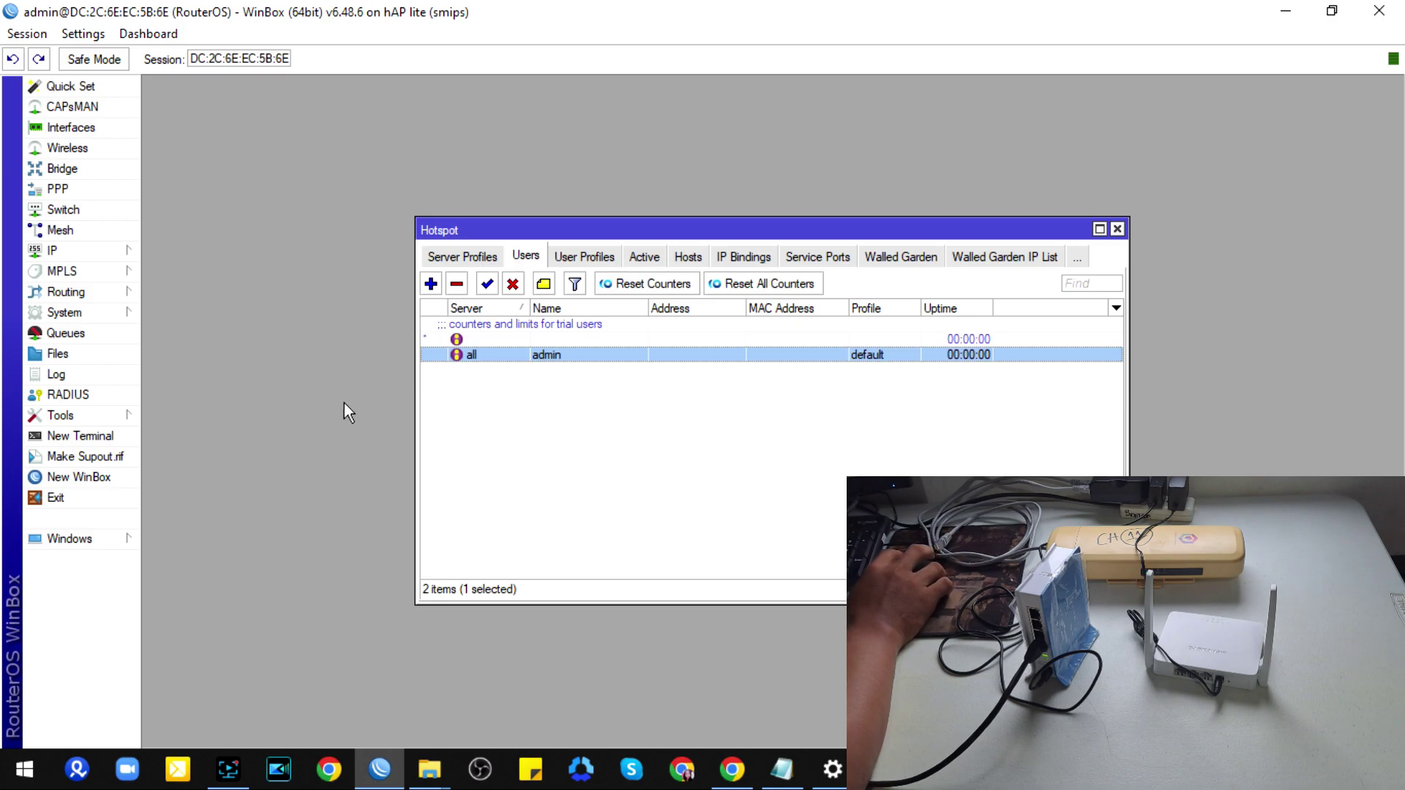
pyautogui.click(1118, 230)
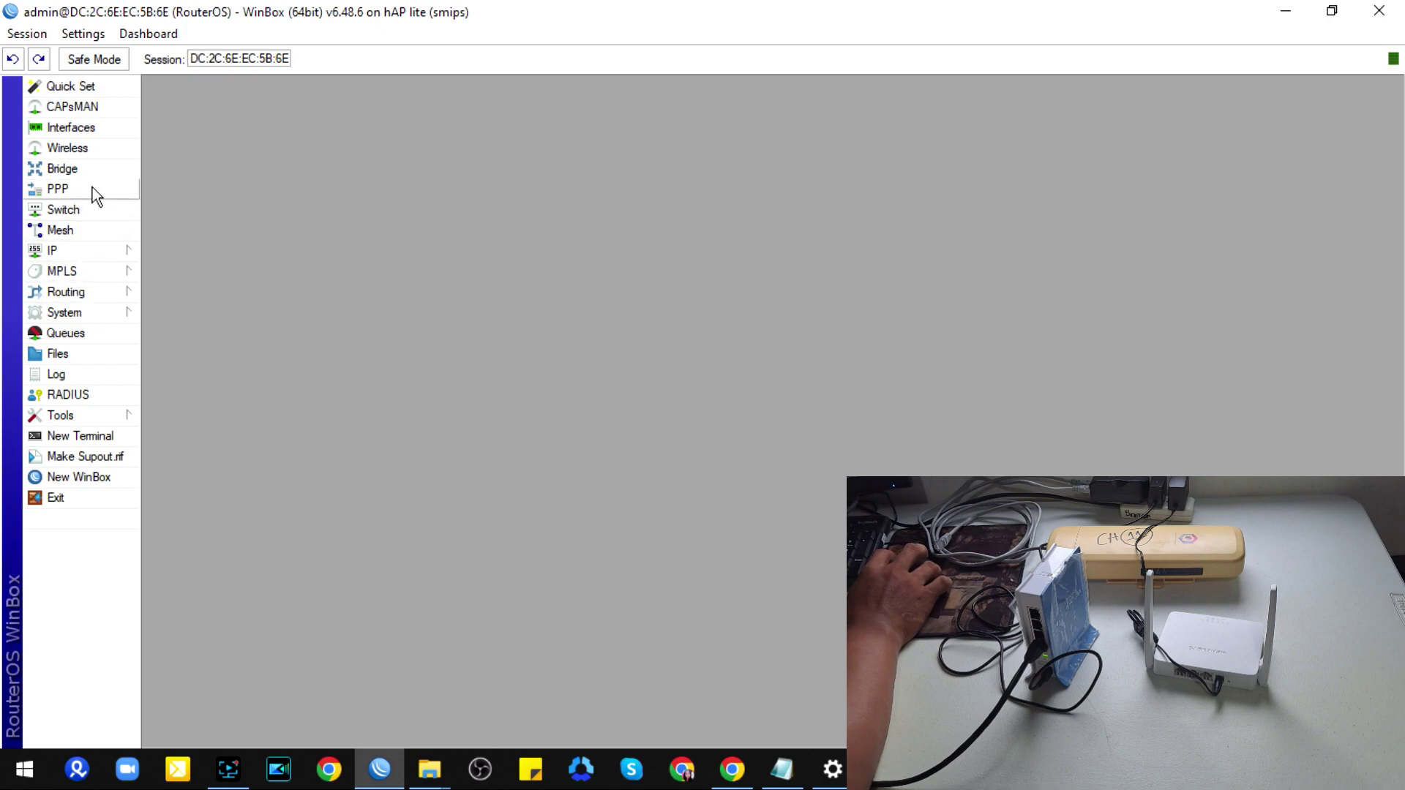
# Step: Add a new IP address pool named pool-pppoe
pyautogui.click(85, 252)
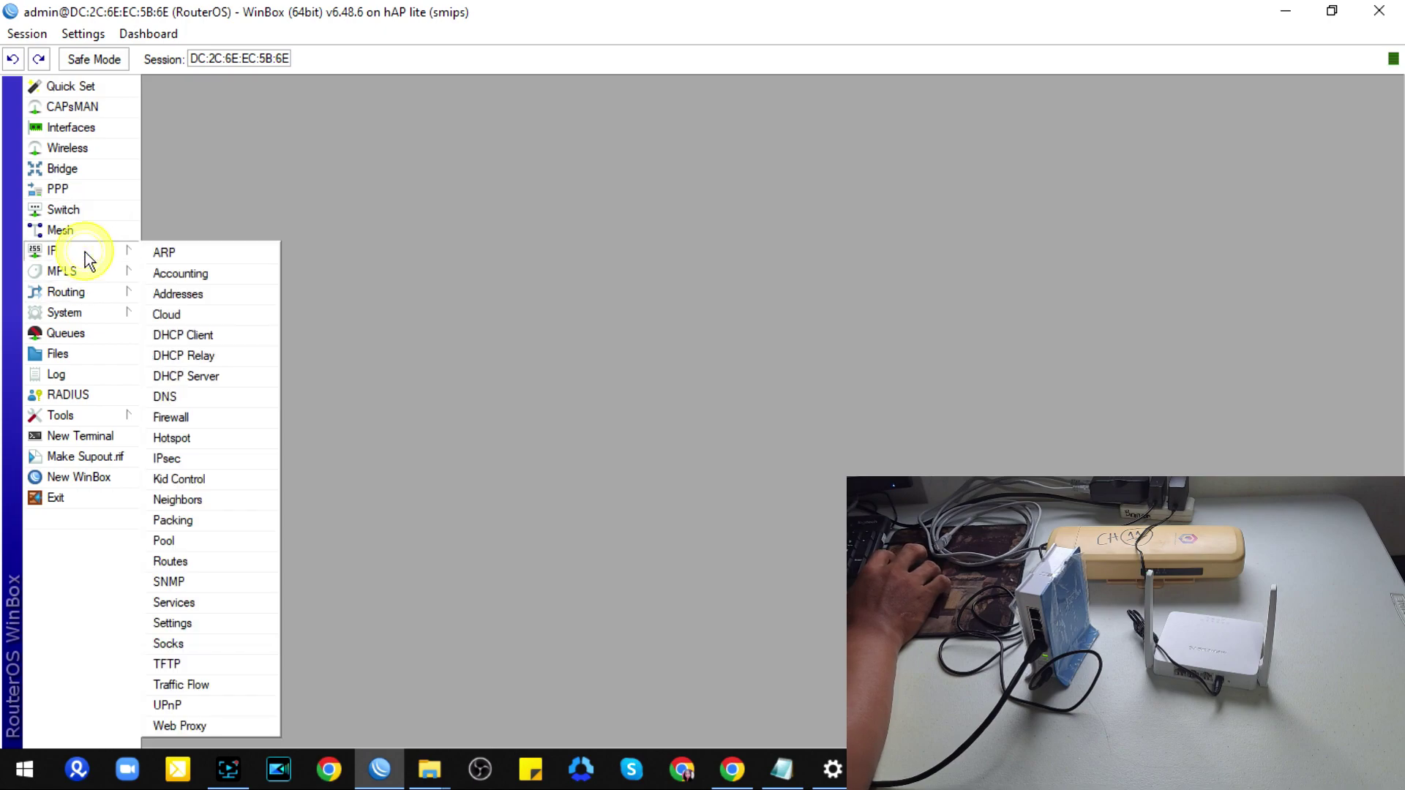
pyautogui.click(195, 542)
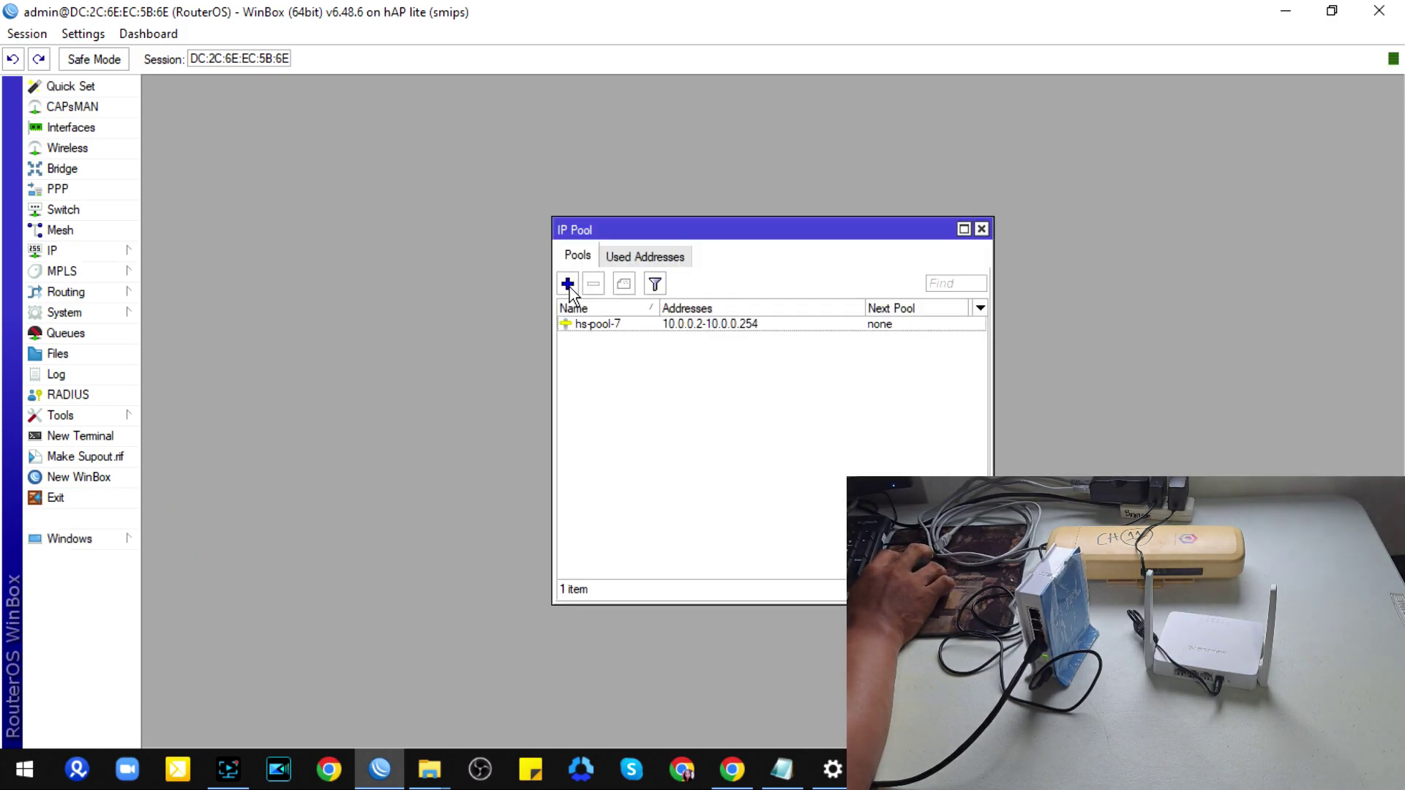
pyautogui.click(570, 284)
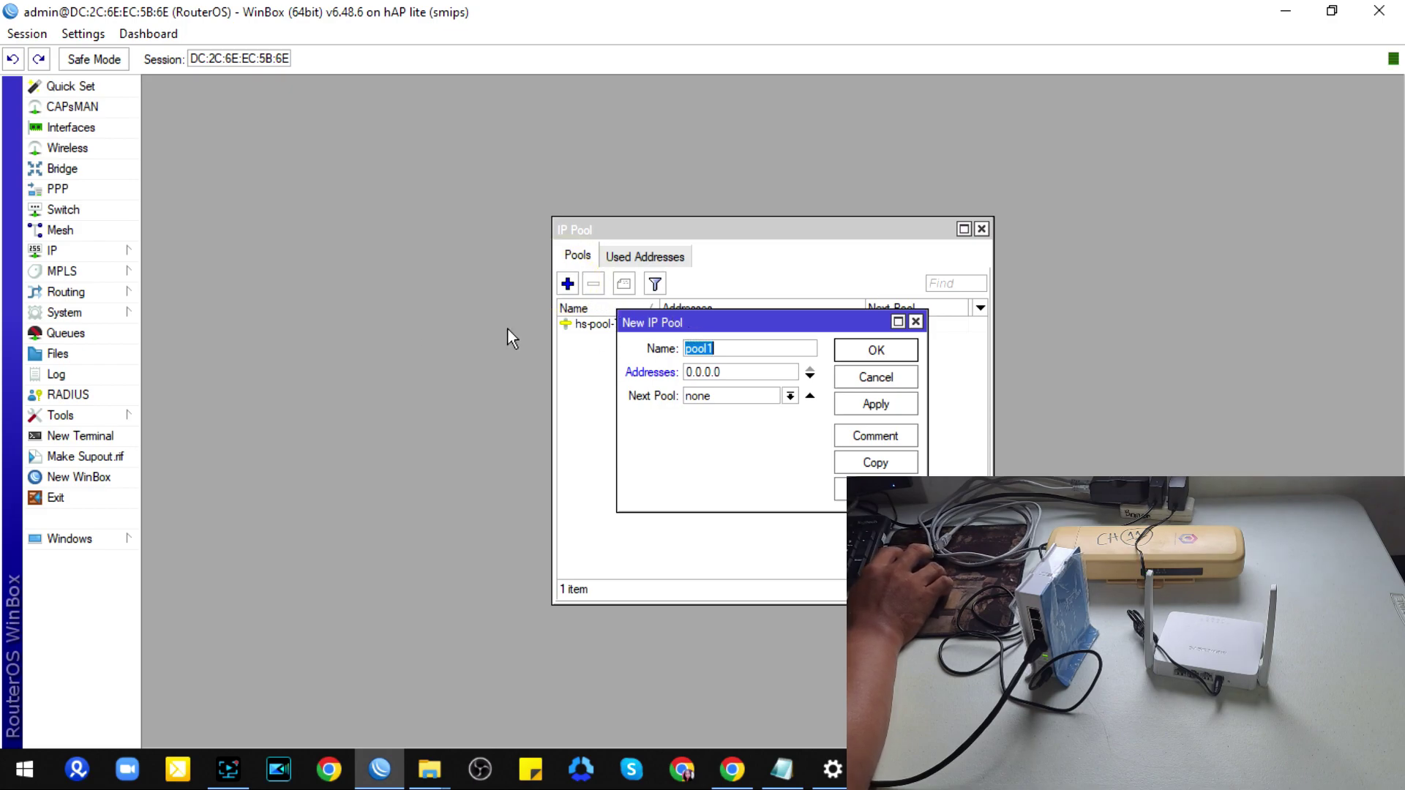
pyautogui.click(85, 256)
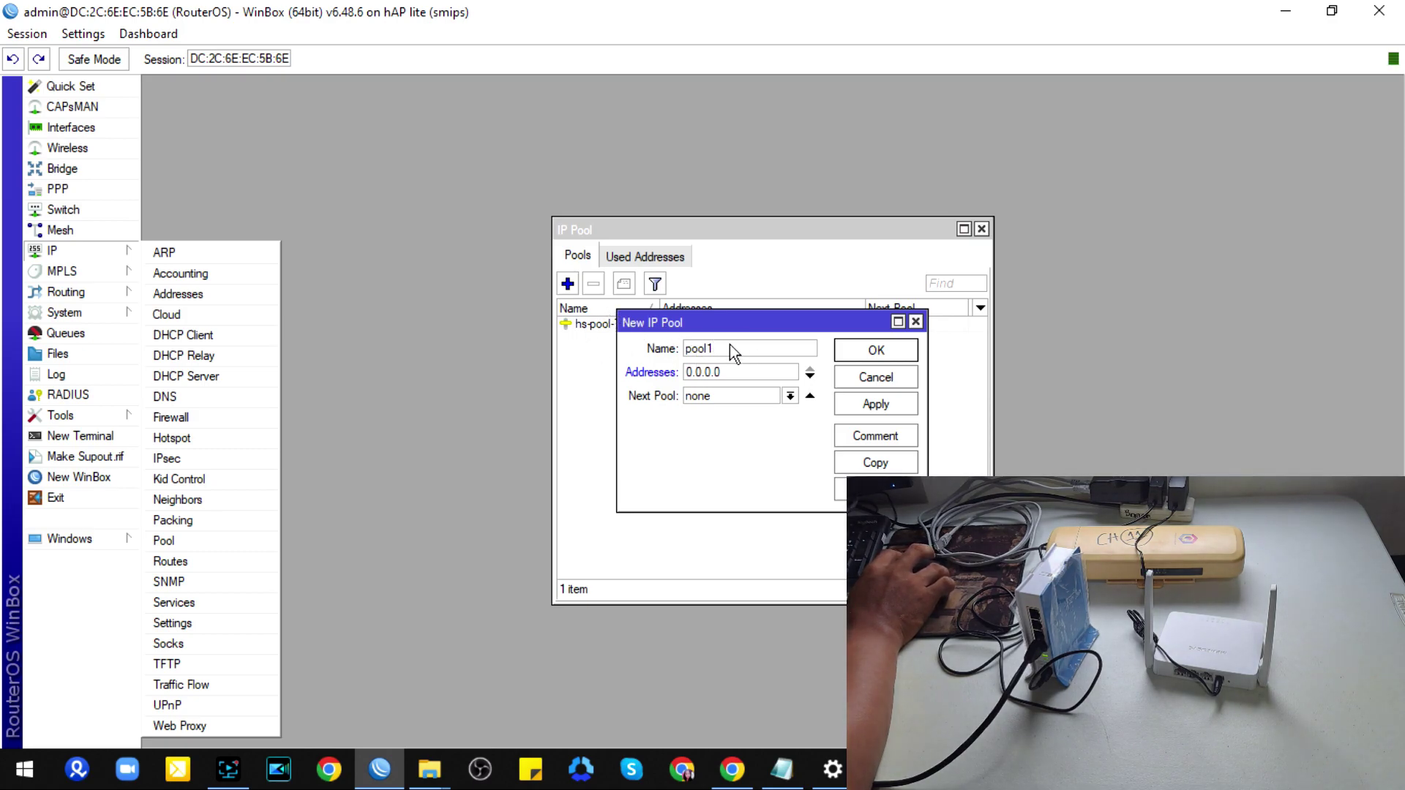
pyautogui.click(717, 349)
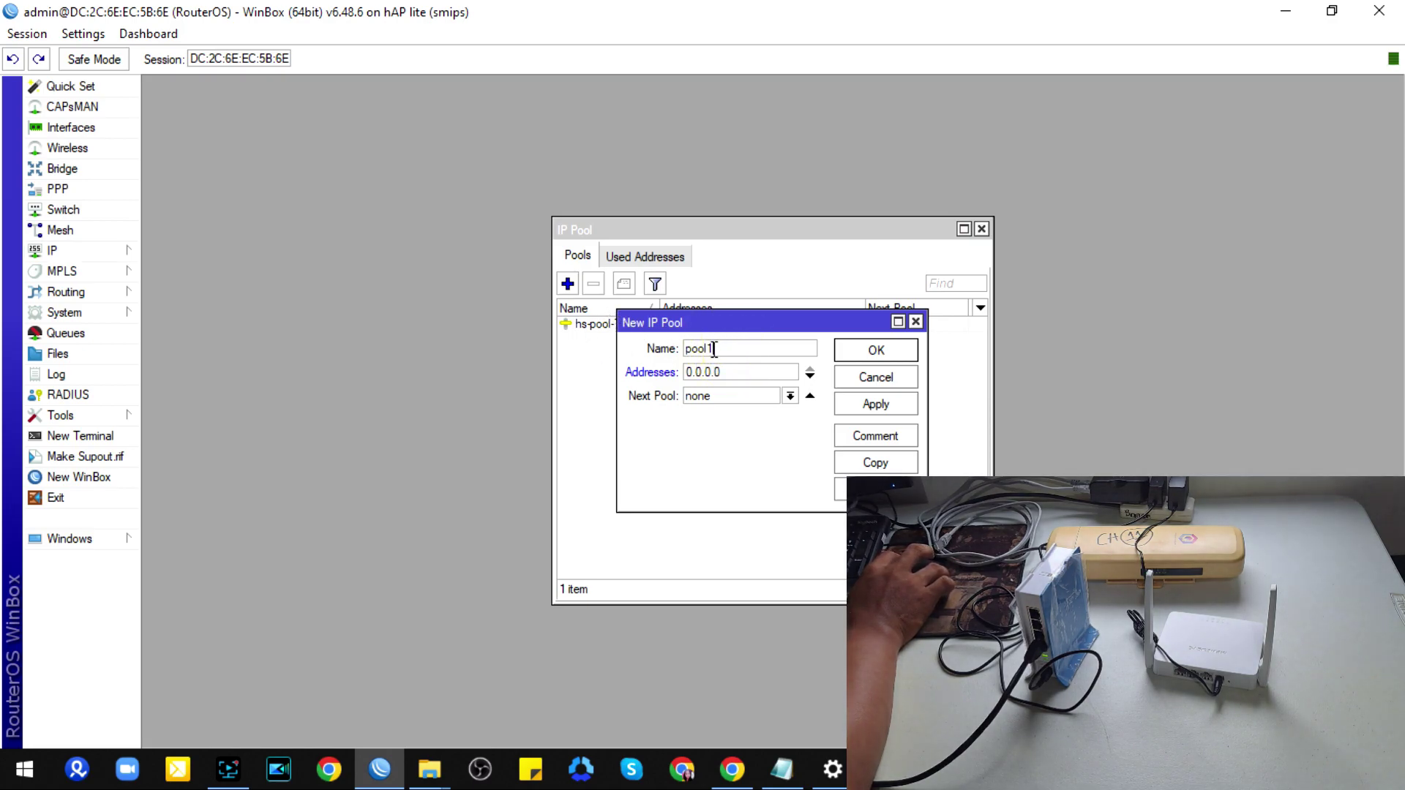
pyautogui.press('BackSpace')
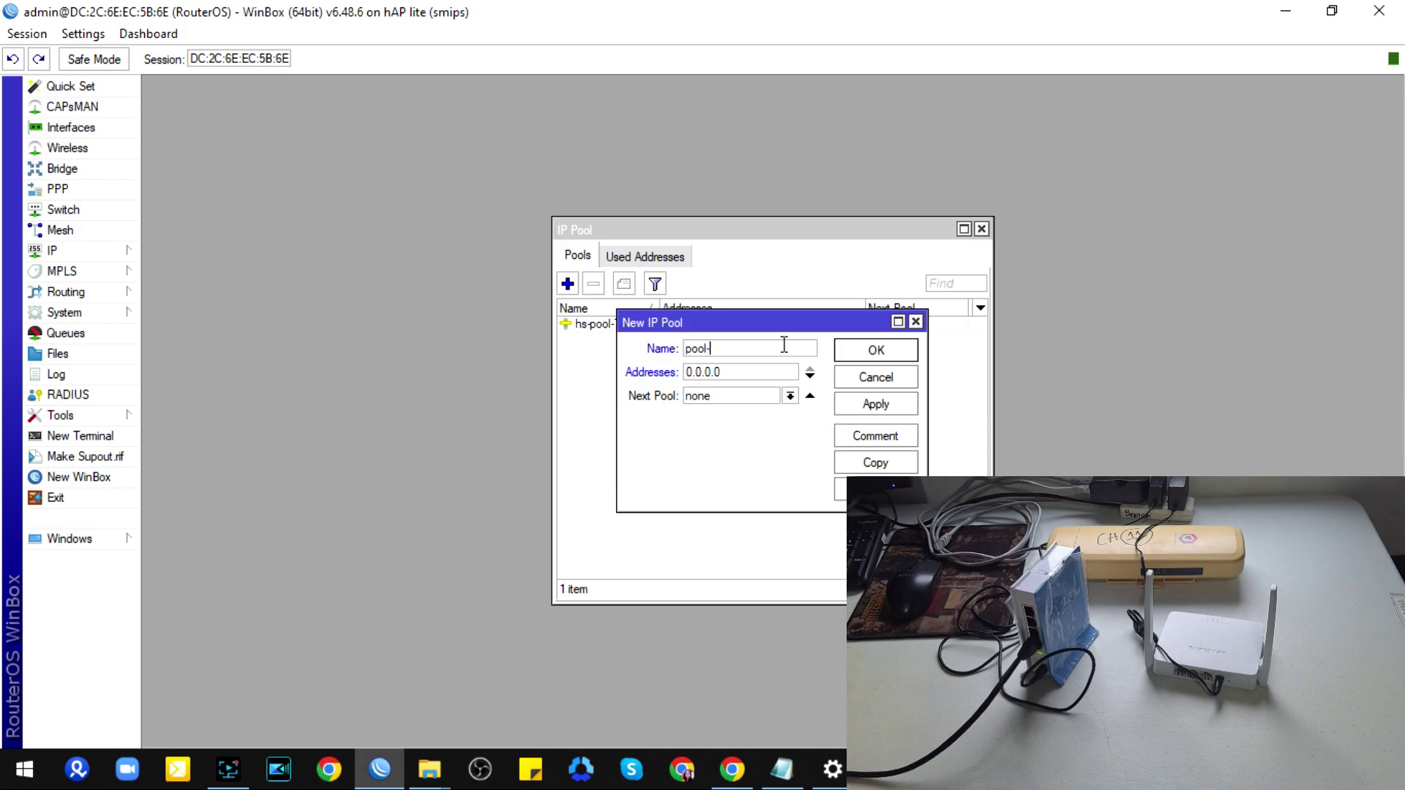
pyautogui.write('-ppp')
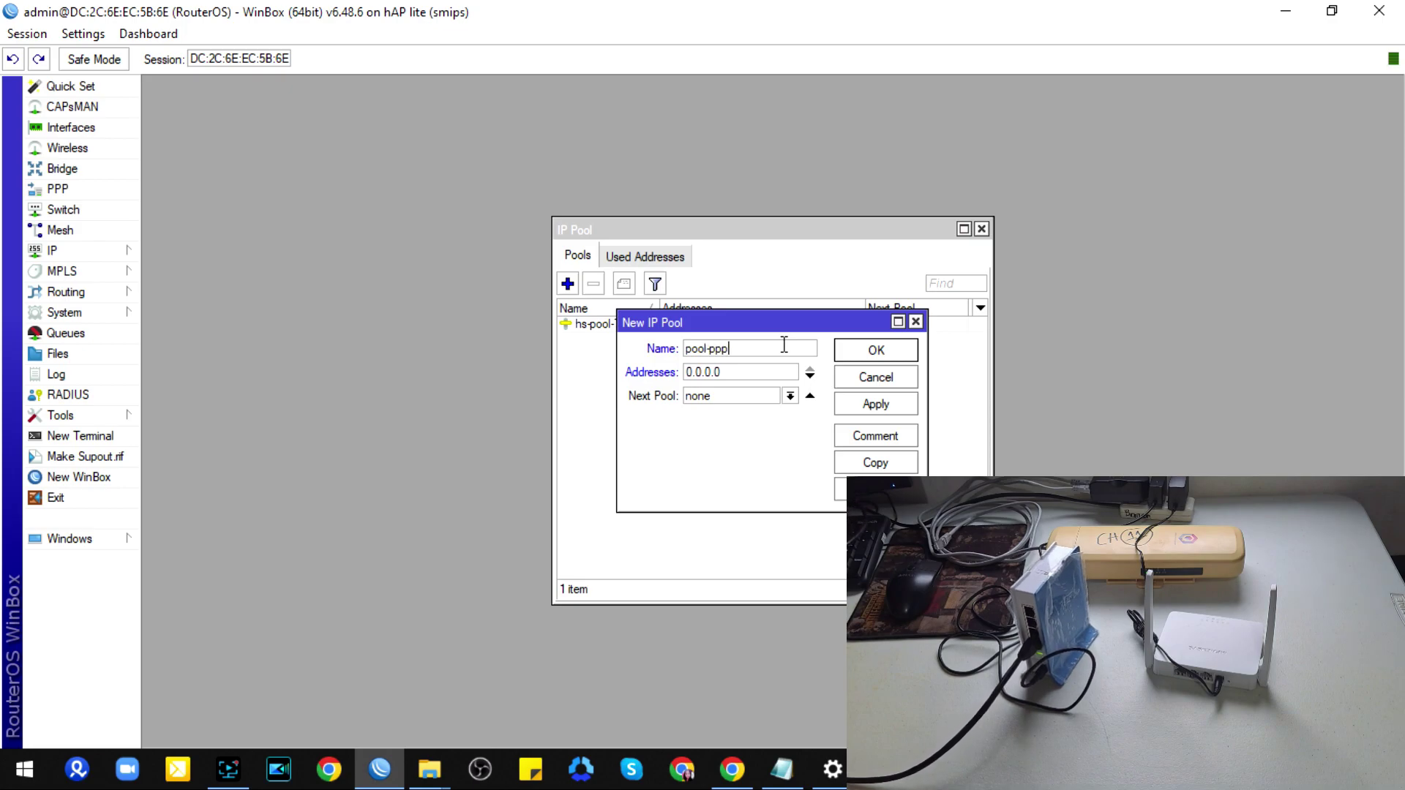
pyautogui.write('o')
pyautogui.write('e')
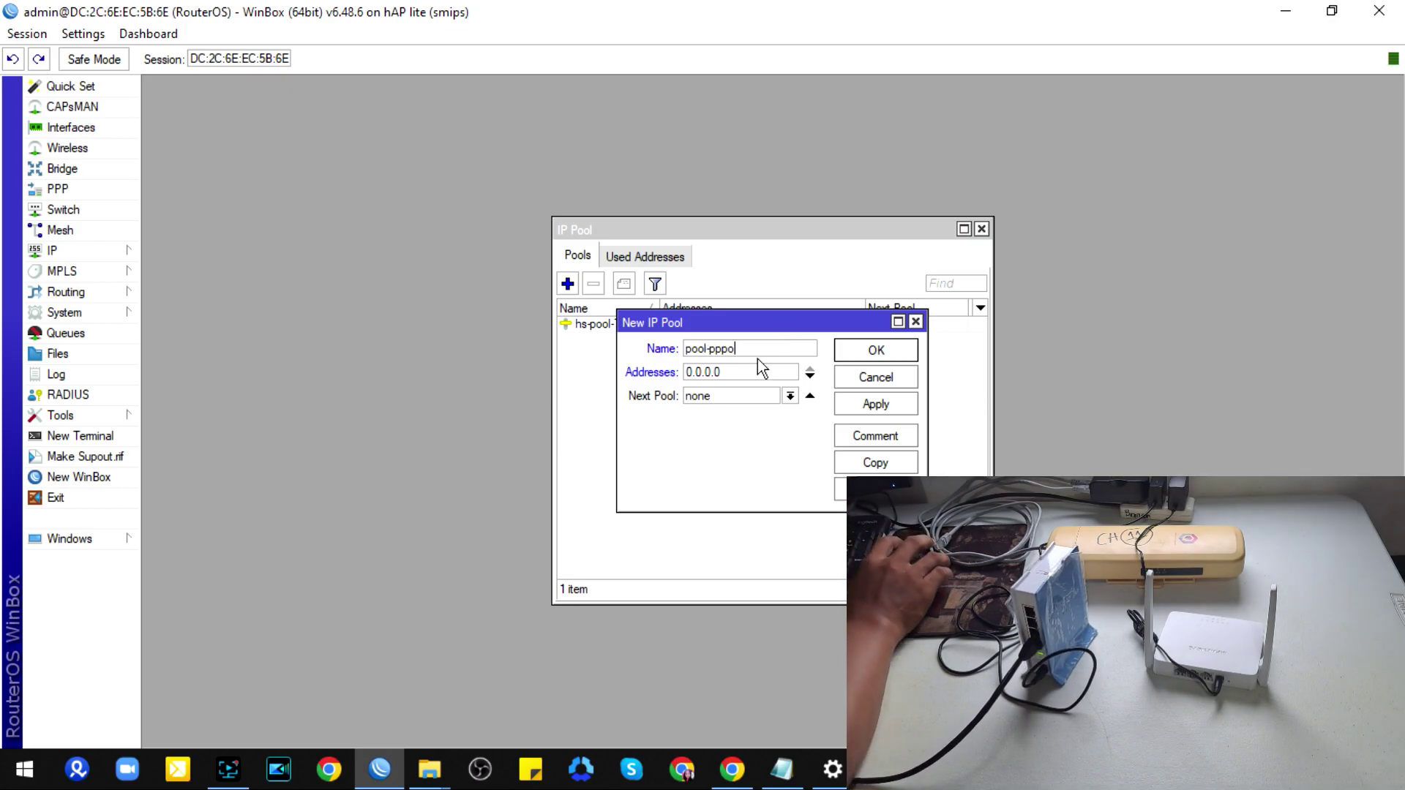
# Step: Set the pool range to 192.168.11.2-192.168.11.254 and save it
pyautogui.click(725, 372)
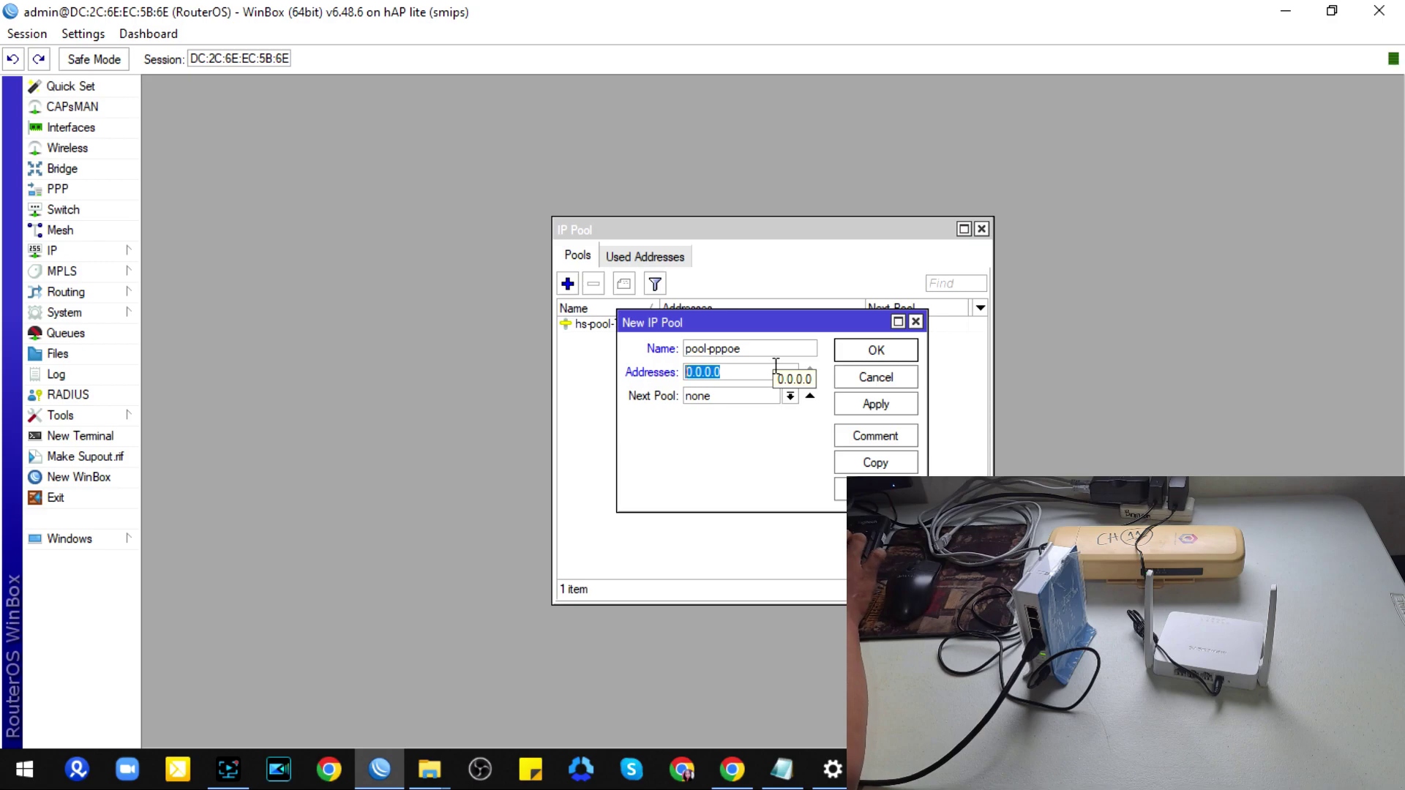
pyautogui.write('192.168.11')
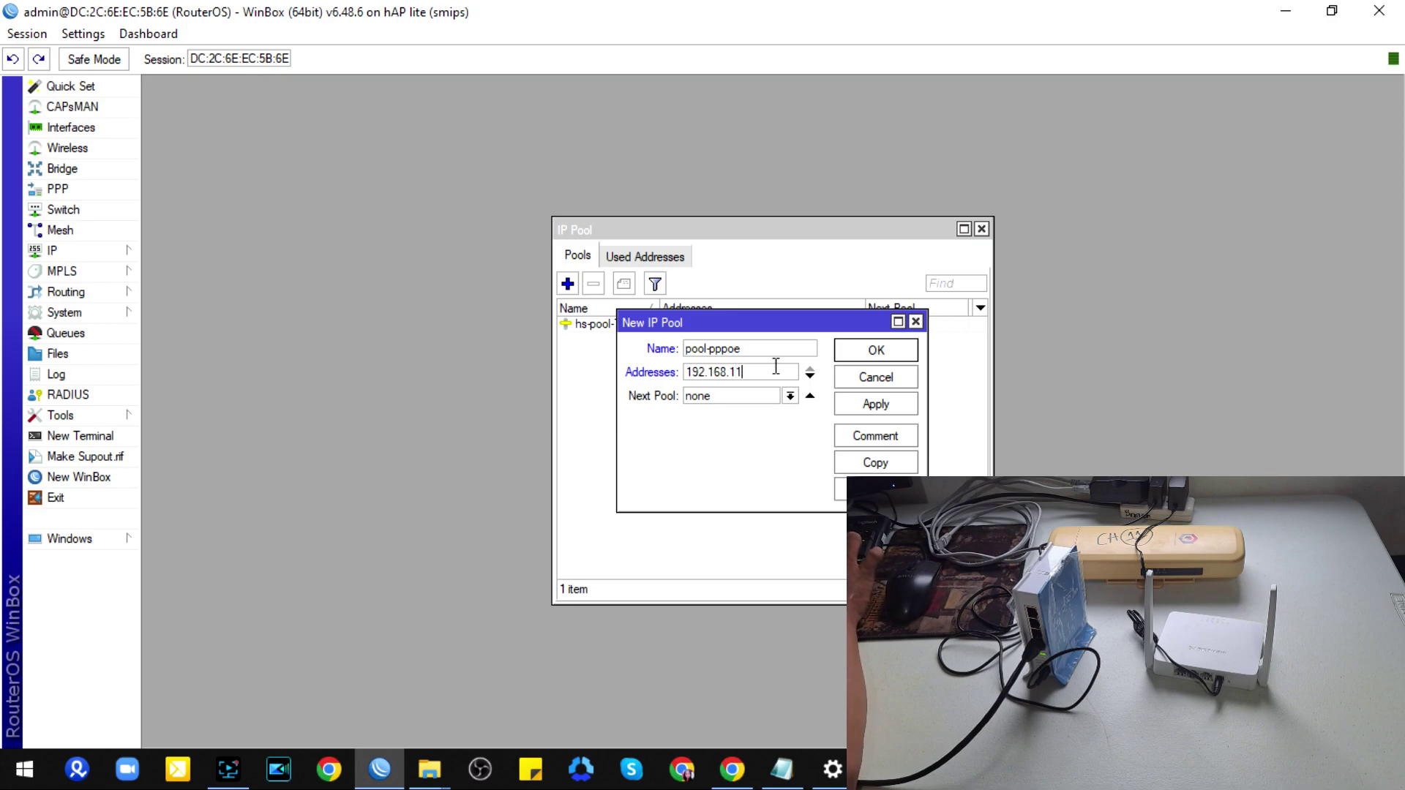
pyautogui.write('-2')
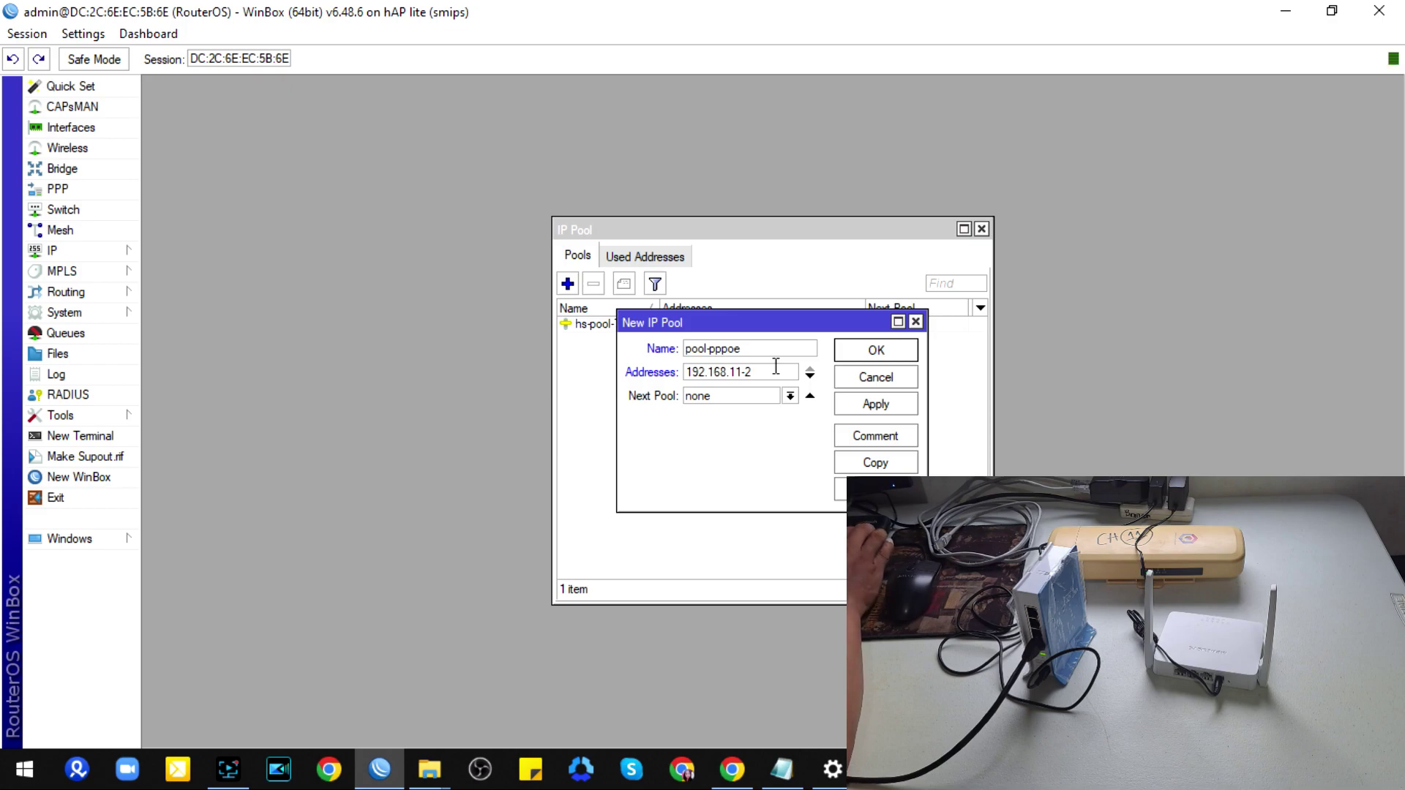
pyautogui.press('BackSpace')
pyautogui.press('BackSpace')
pyautogui.write('.2-192')
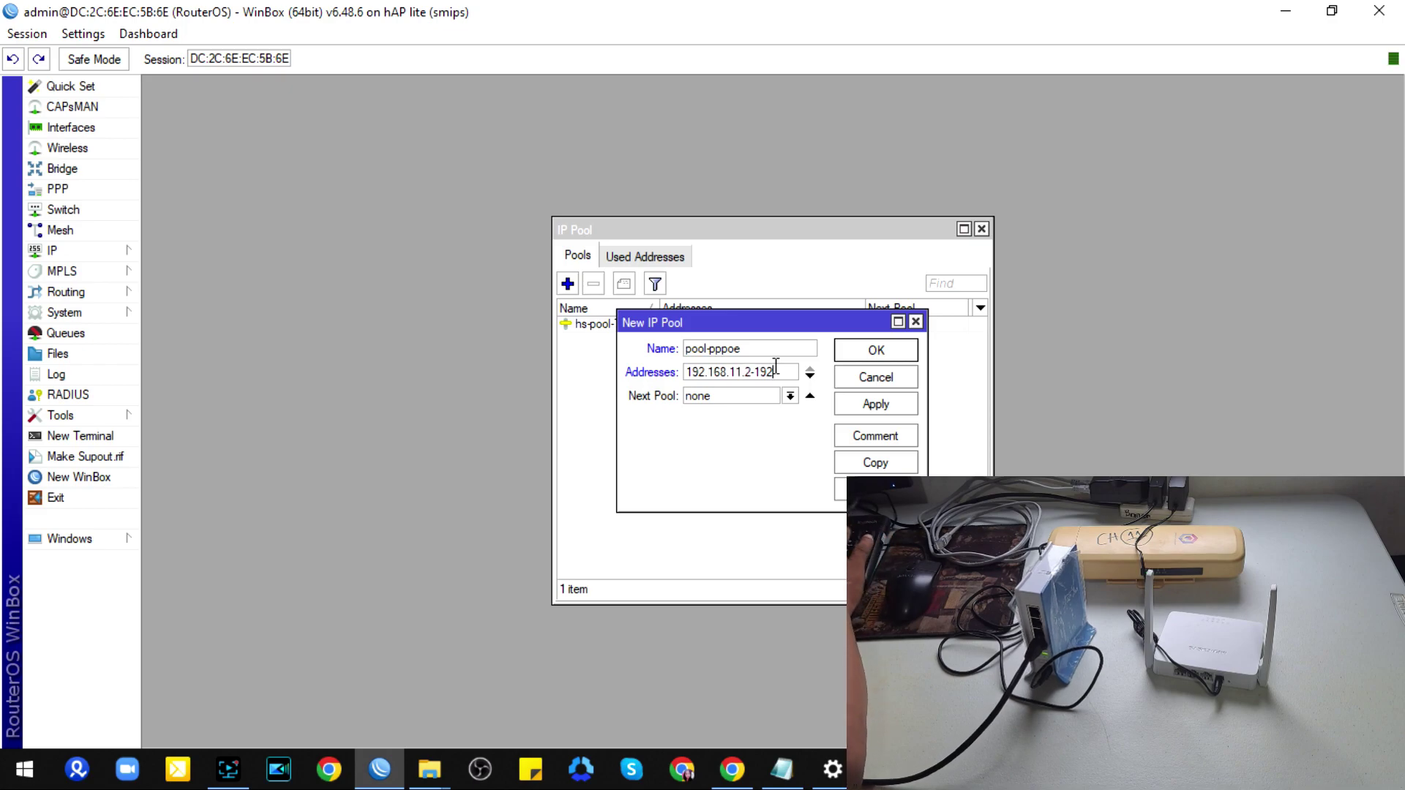
pyautogui.write('.168.11')
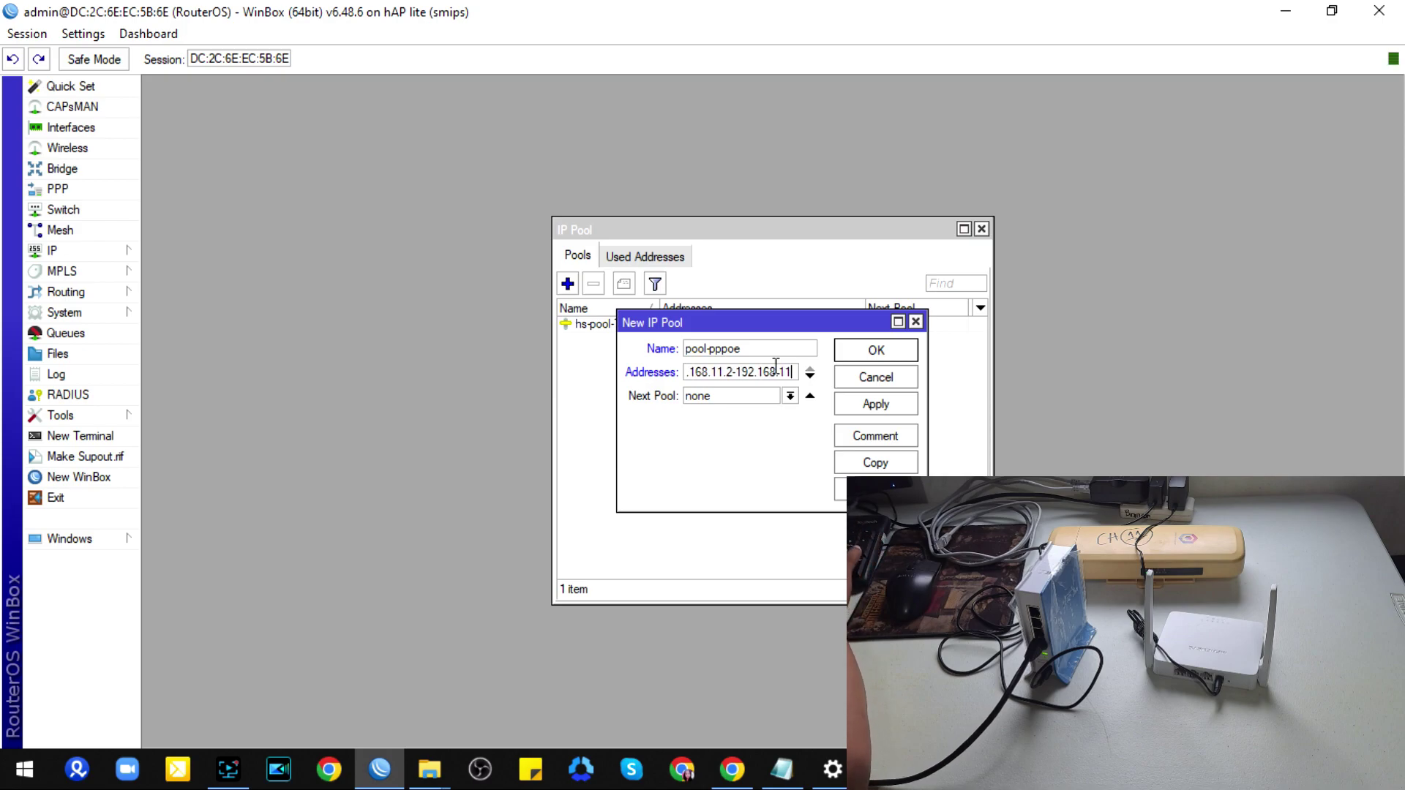
pyautogui.write('.254')
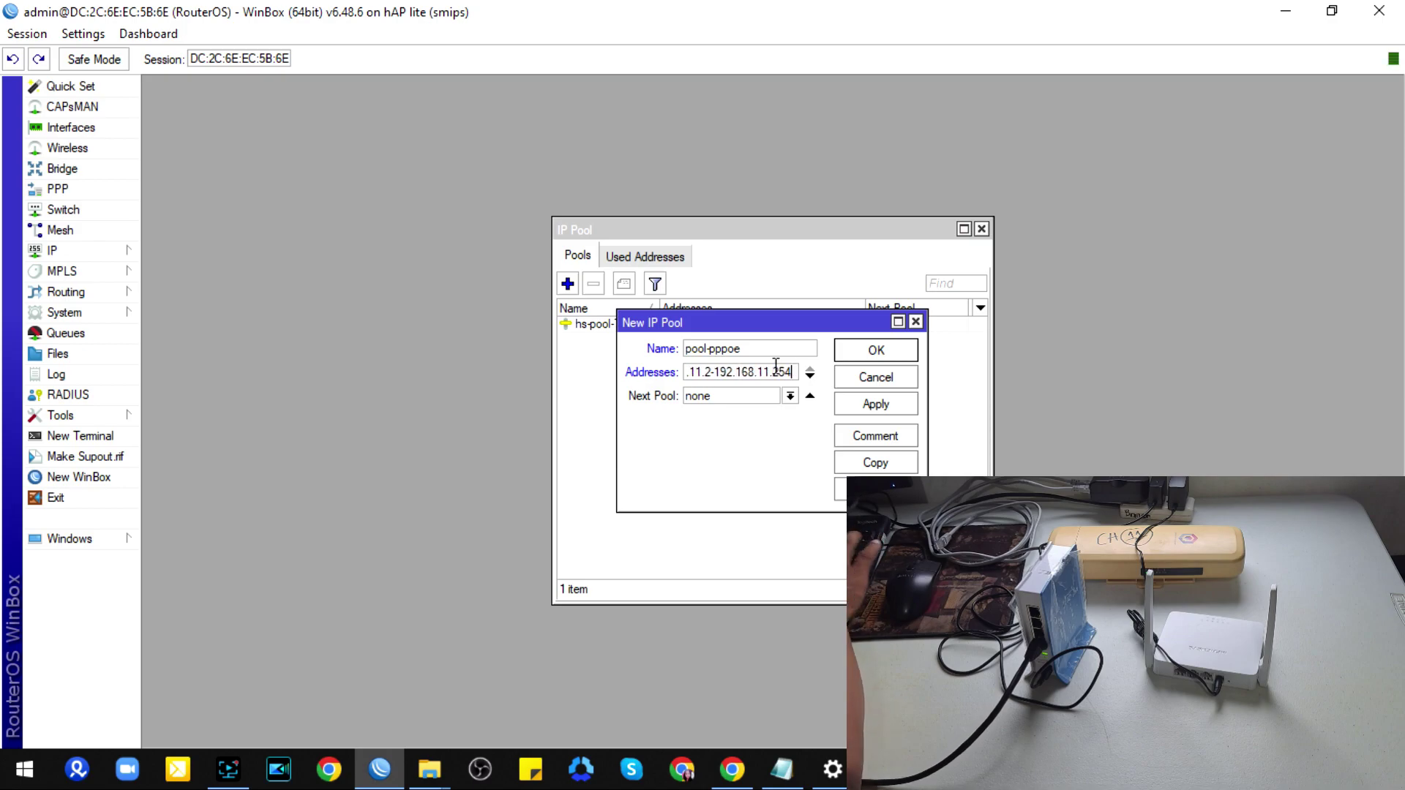
pyautogui.click(874, 353)
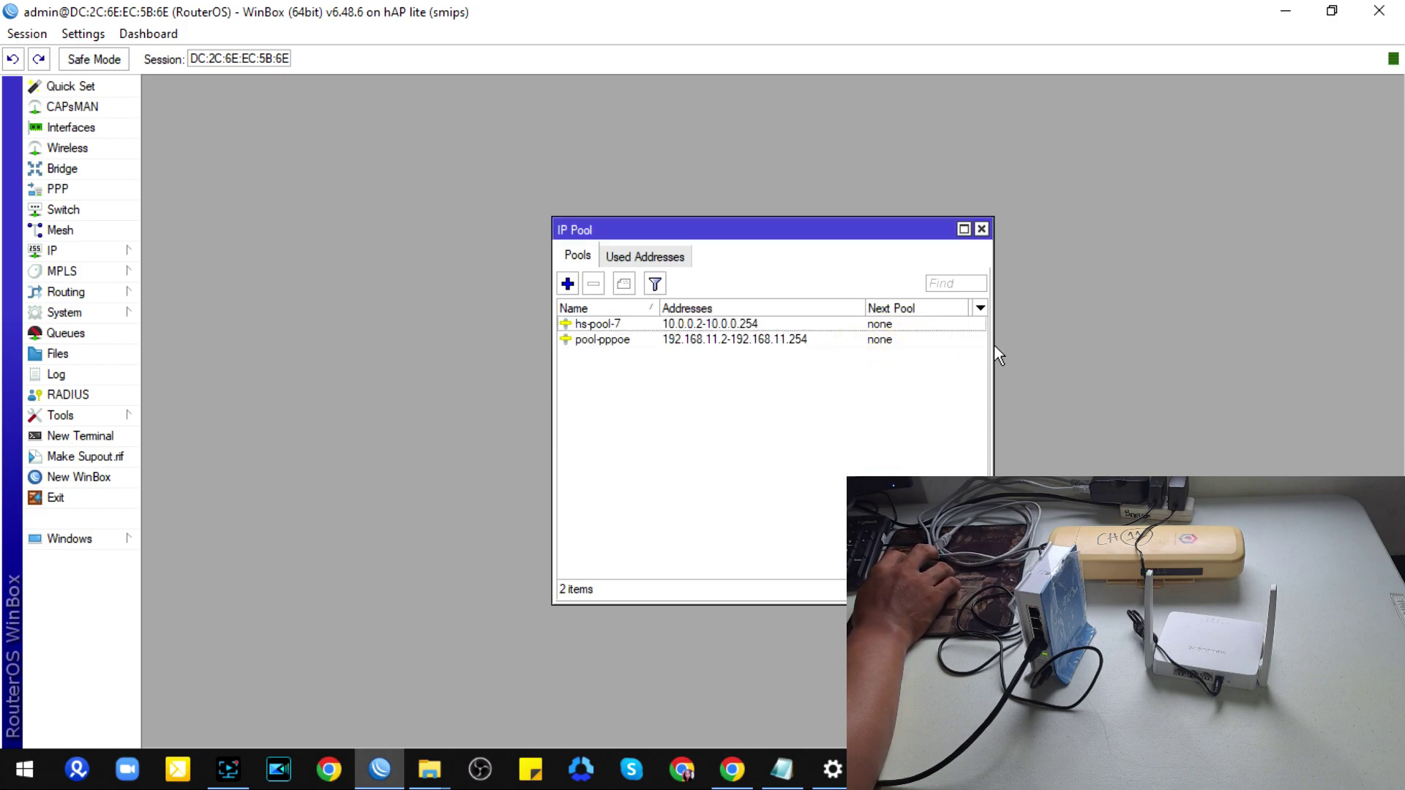
pyautogui.moveTo(990, 345); pyautogui.dragTo(1028, 345)
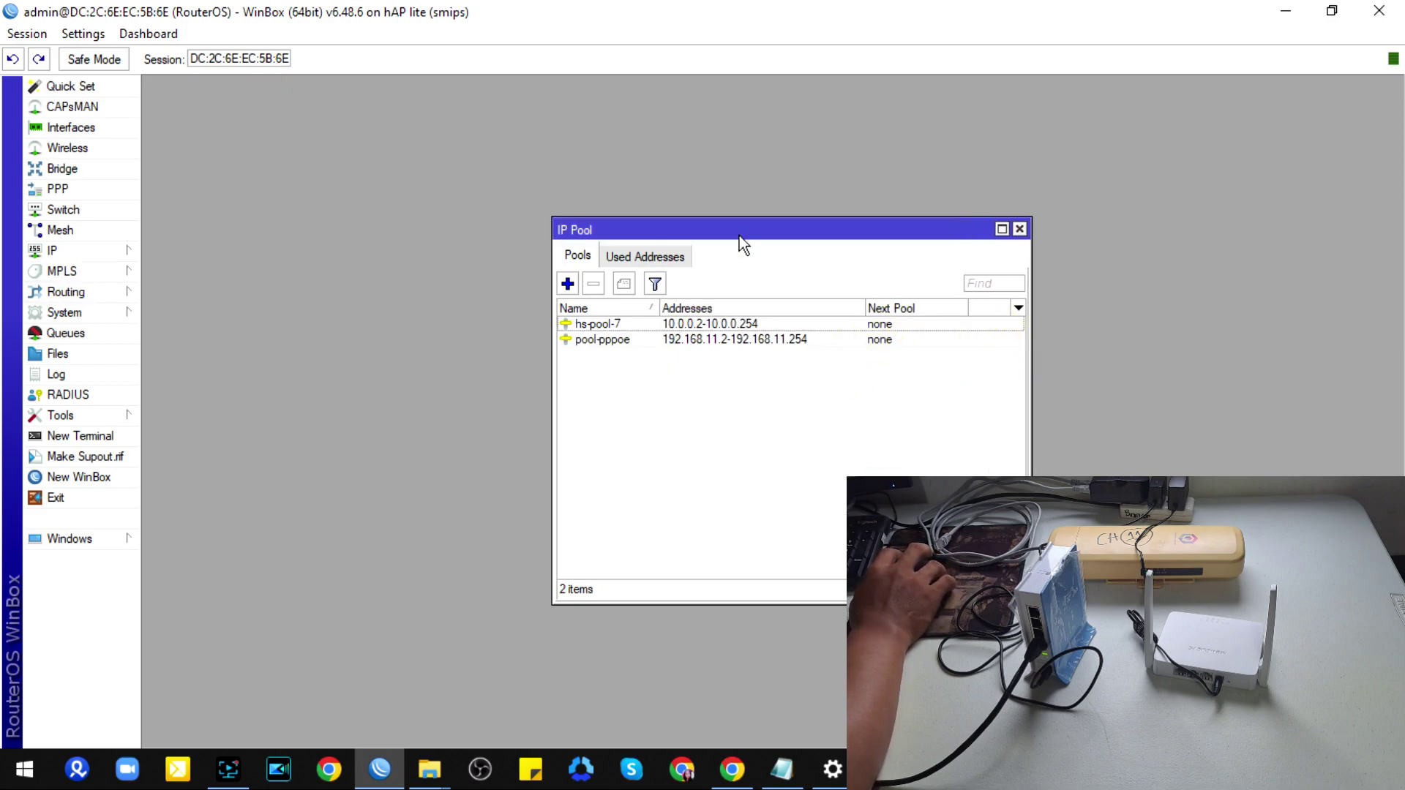
# Step: Add PPPoE server PPPoE-Sever on bridge-hotspot/pppoe with One Session Per Host enabled
pyautogui.click(78, 192)
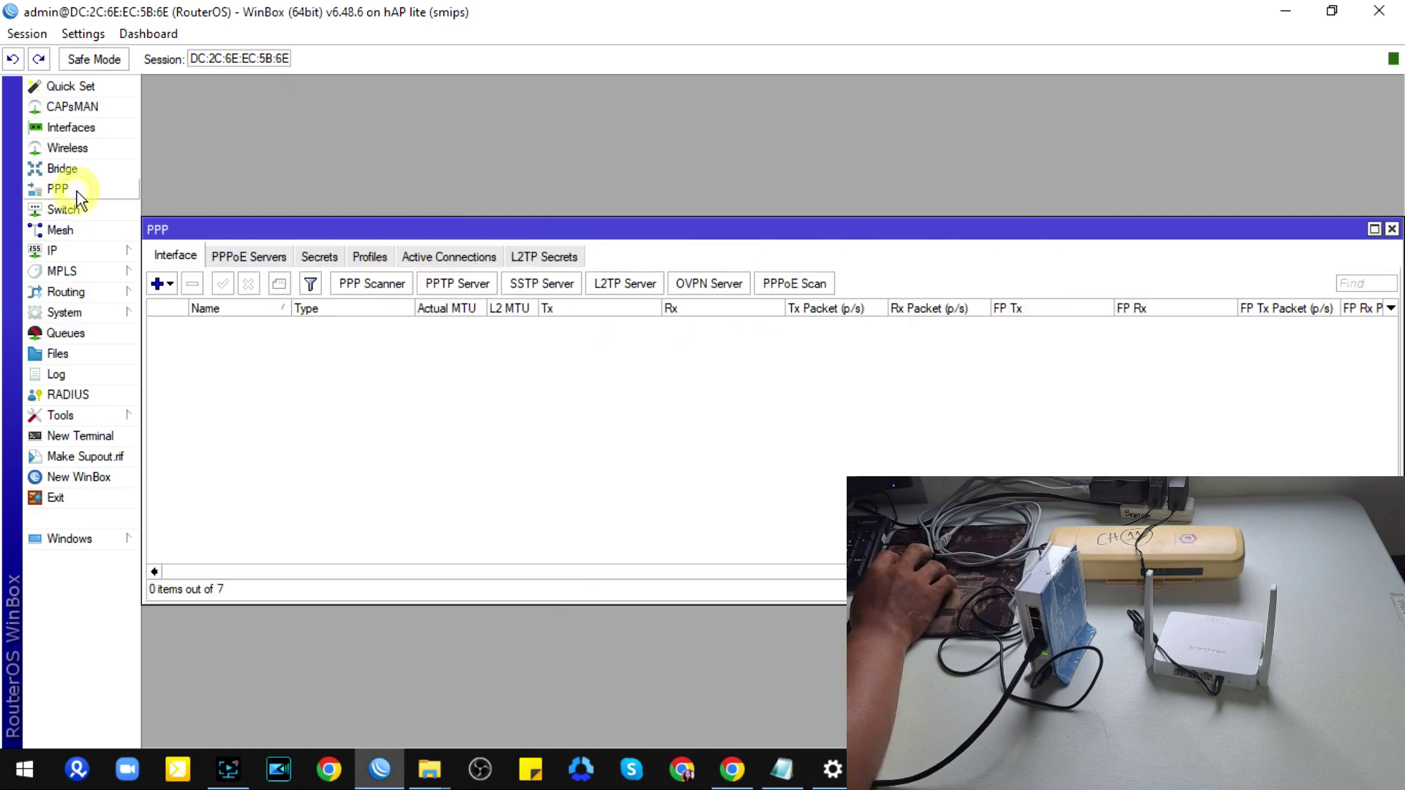
pyautogui.click(249, 258)
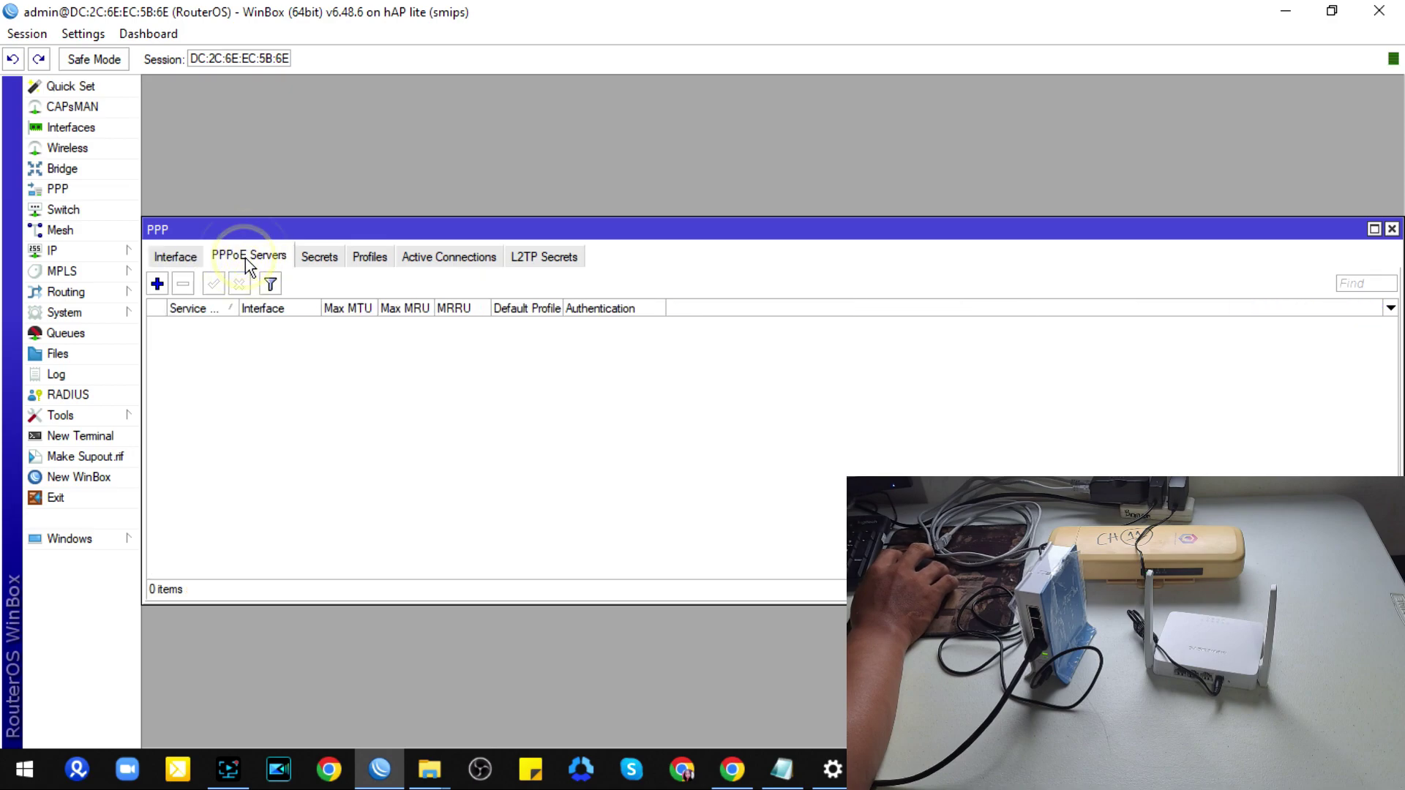
pyautogui.click(156, 283)
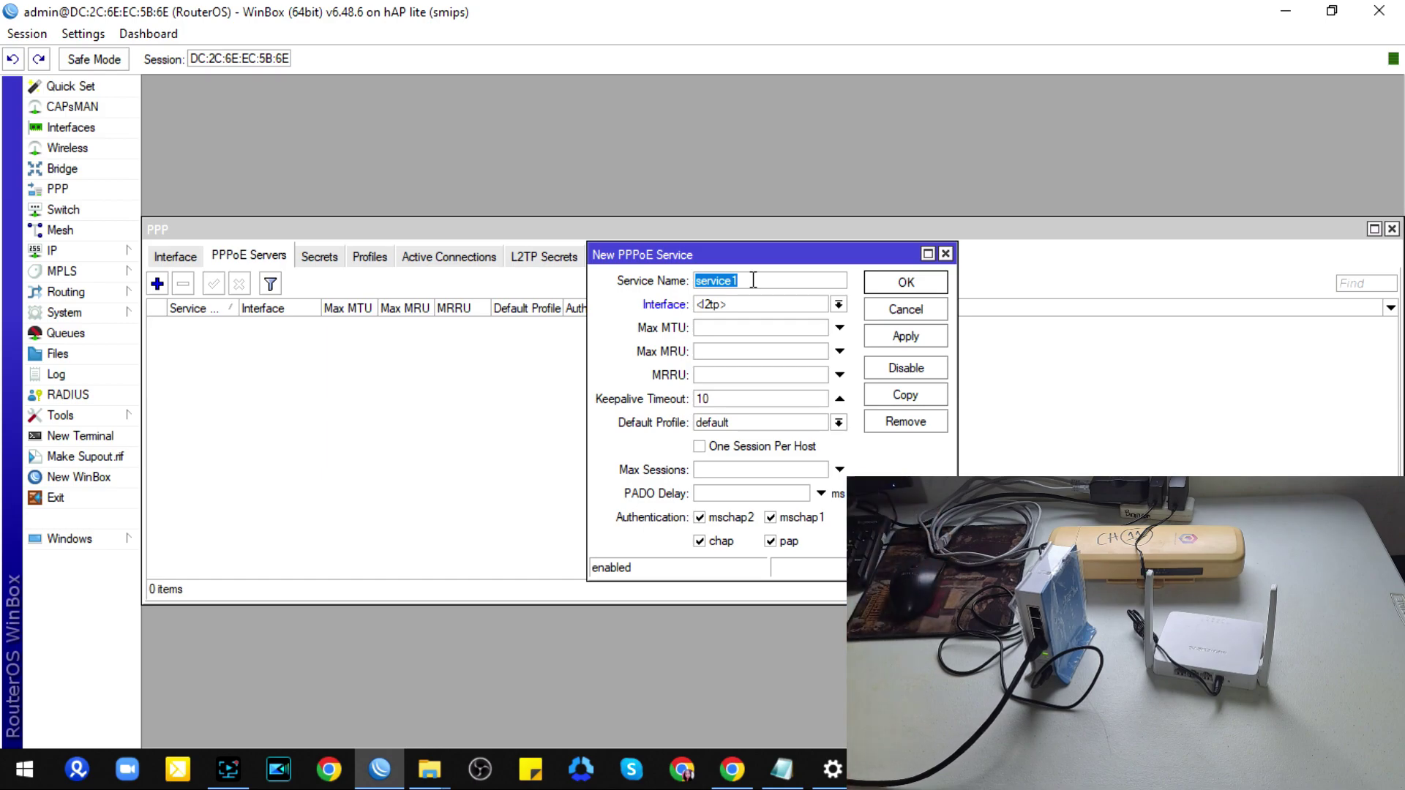
pyautogui.write('P')
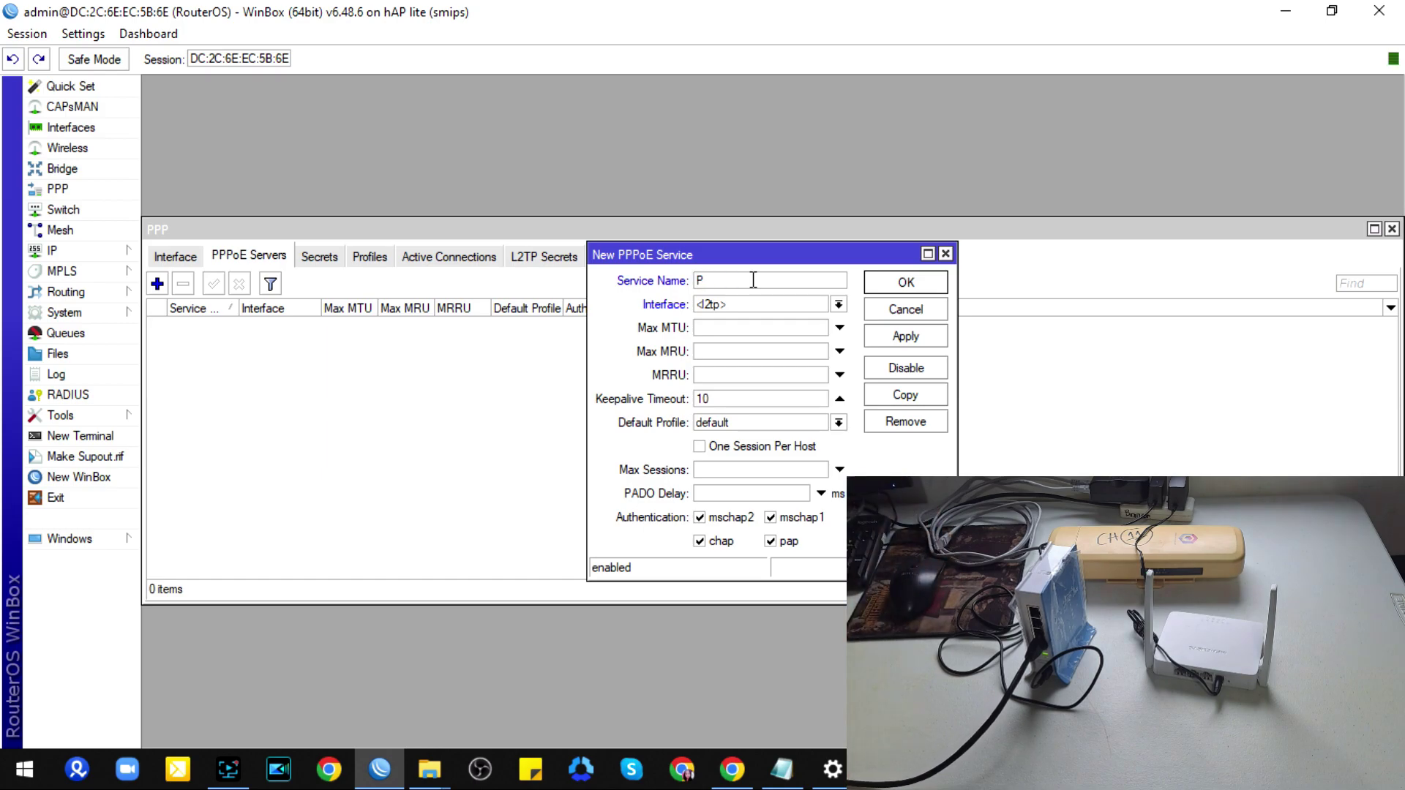
pyautogui.write('PPoE-Se')
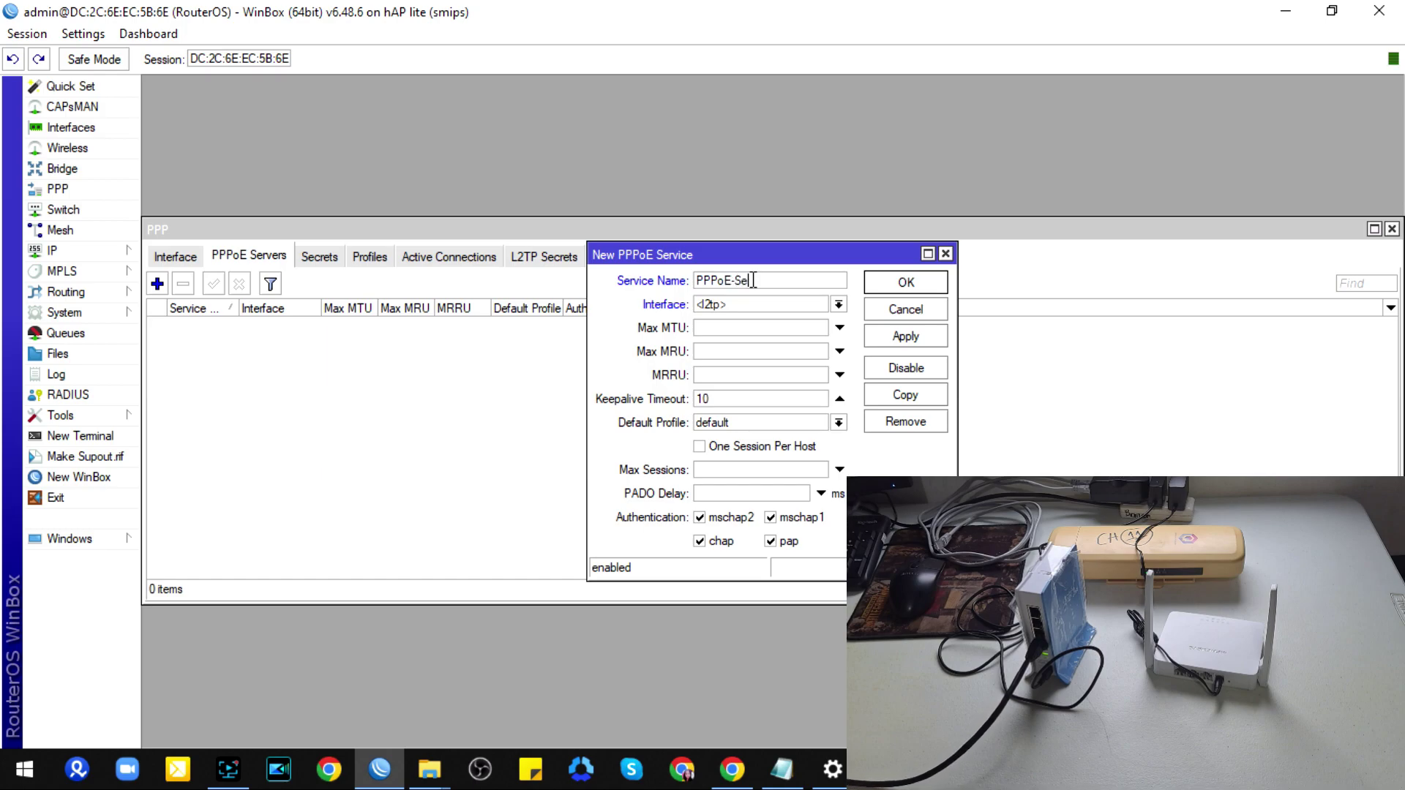
pyautogui.write('ver')
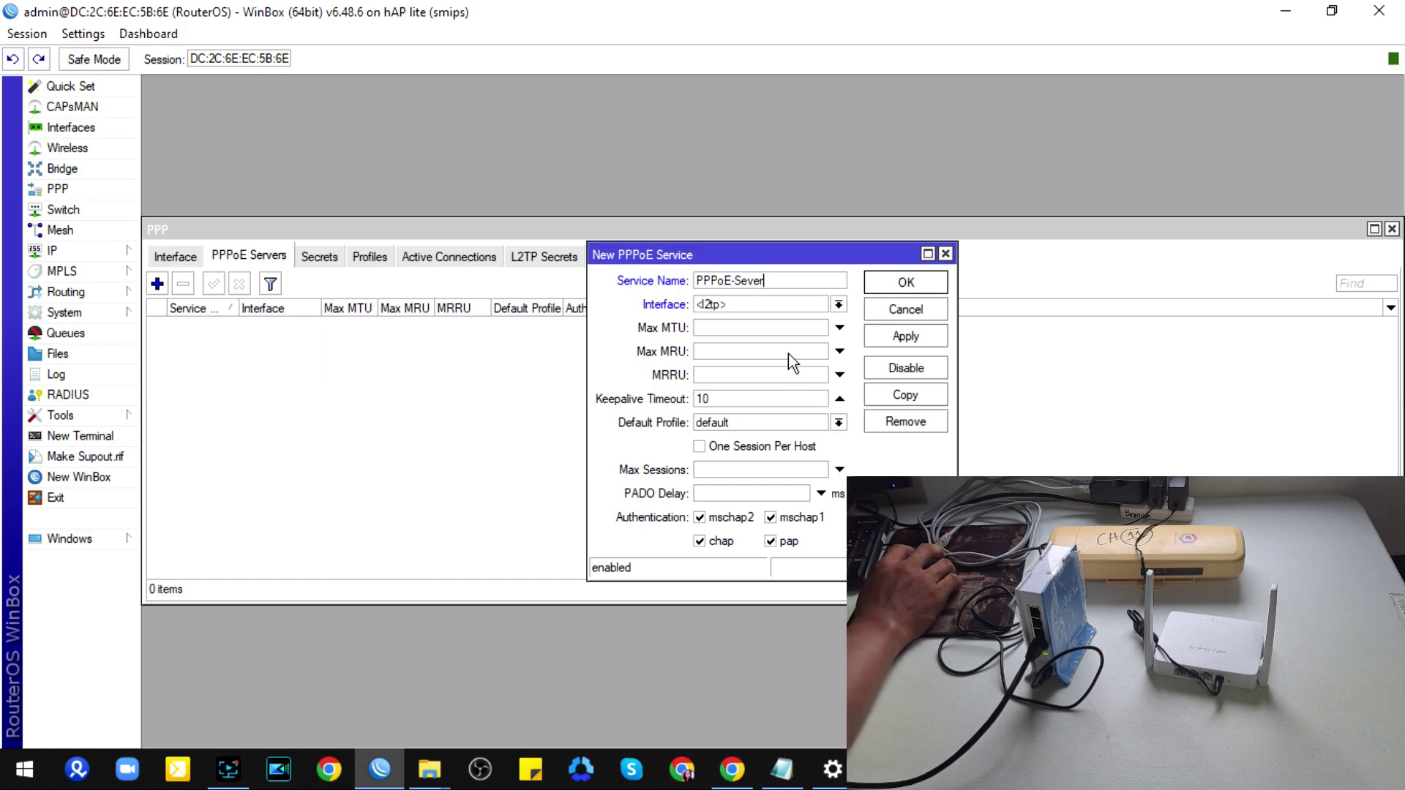
pyautogui.click(745, 304)
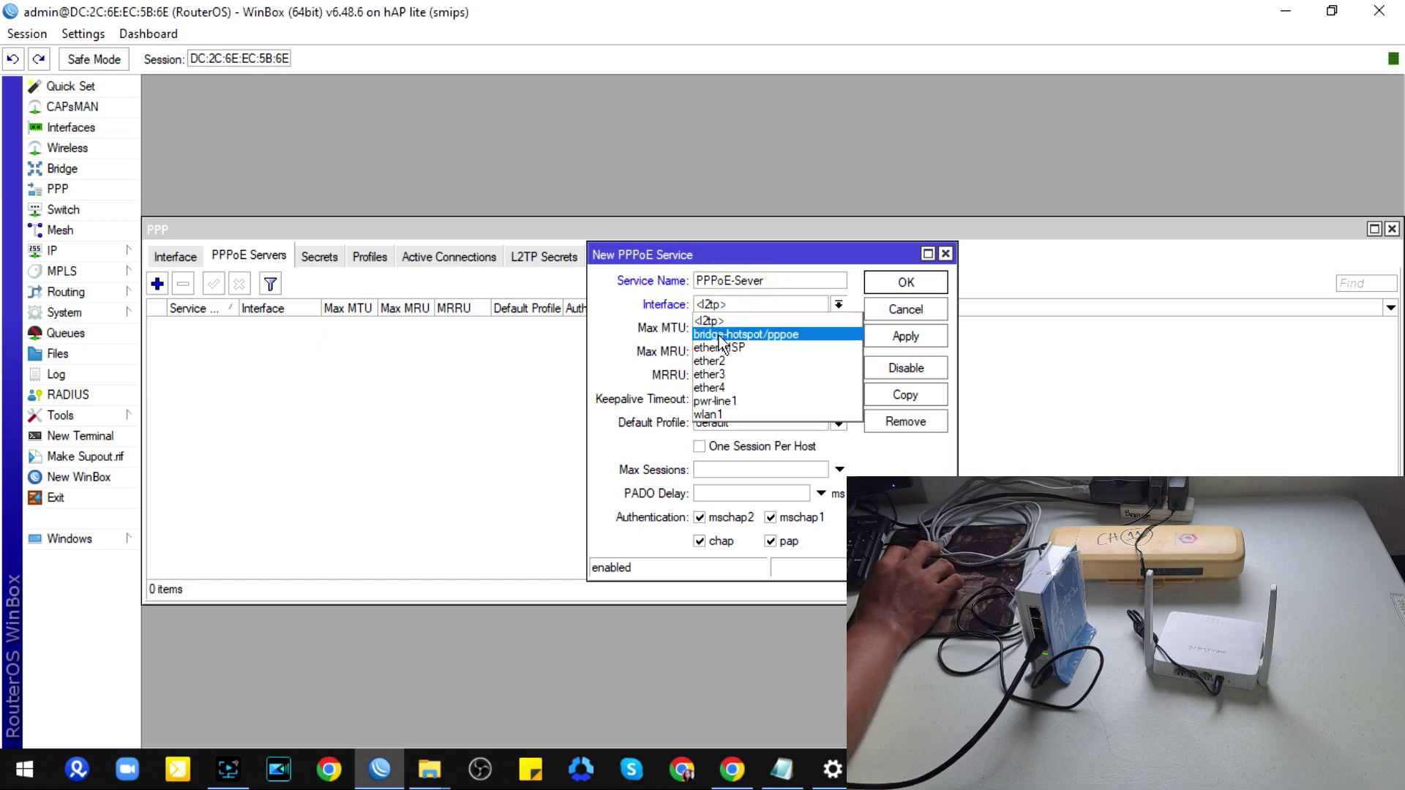
pyautogui.click(721, 335)
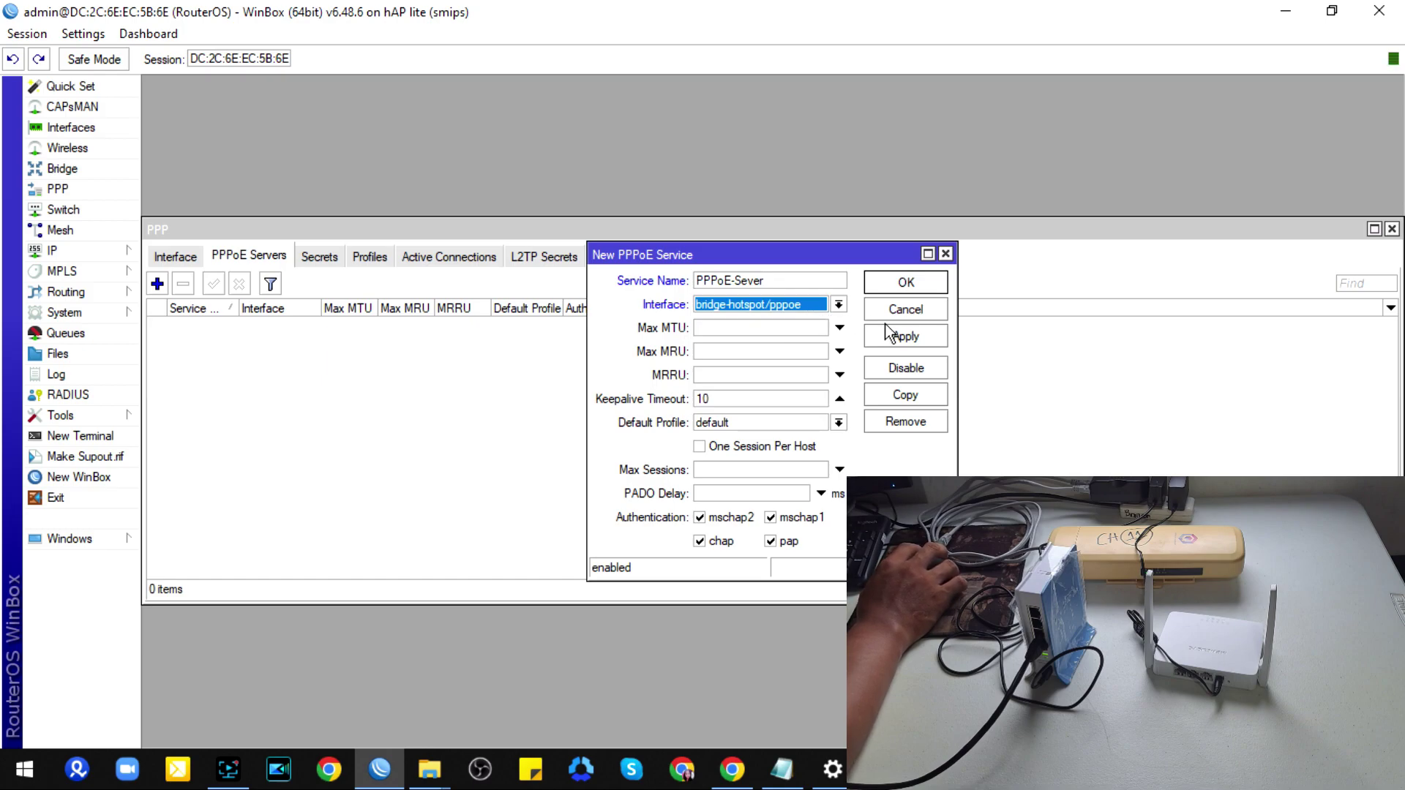
pyautogui.click(700, 445)
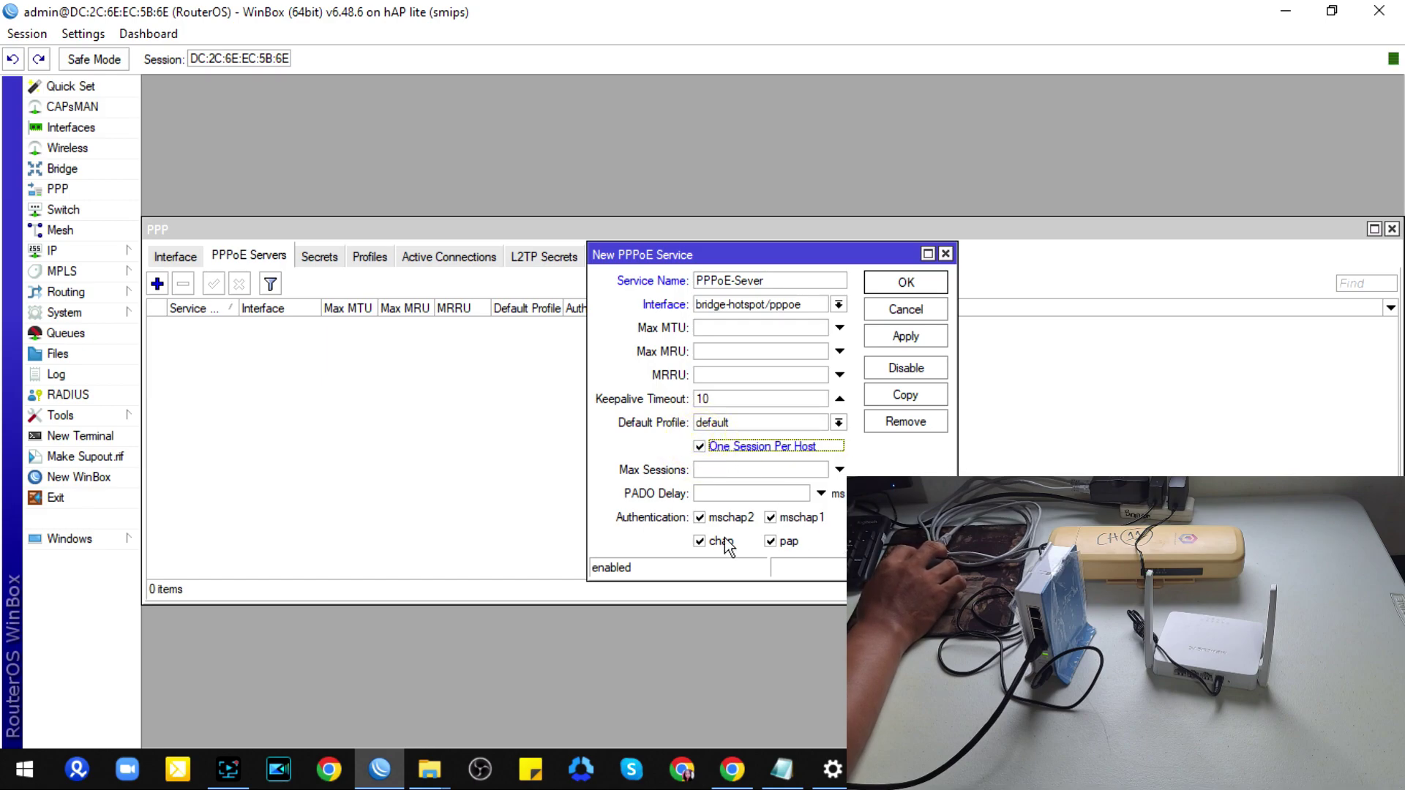
pyautogui.click(877, 284)
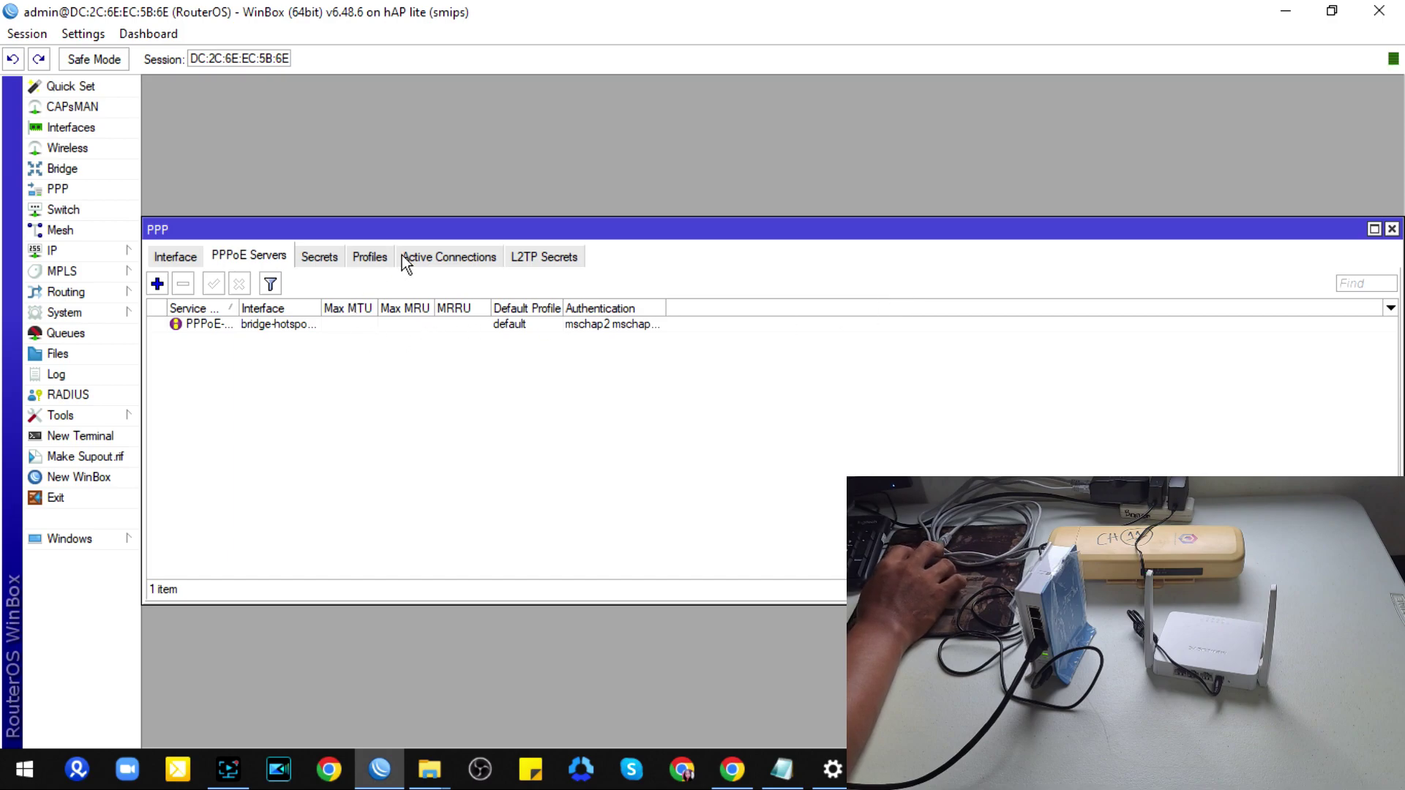
# Step: Add a new PPP profile named 5Mbps
pyautogui.click(378, 264)
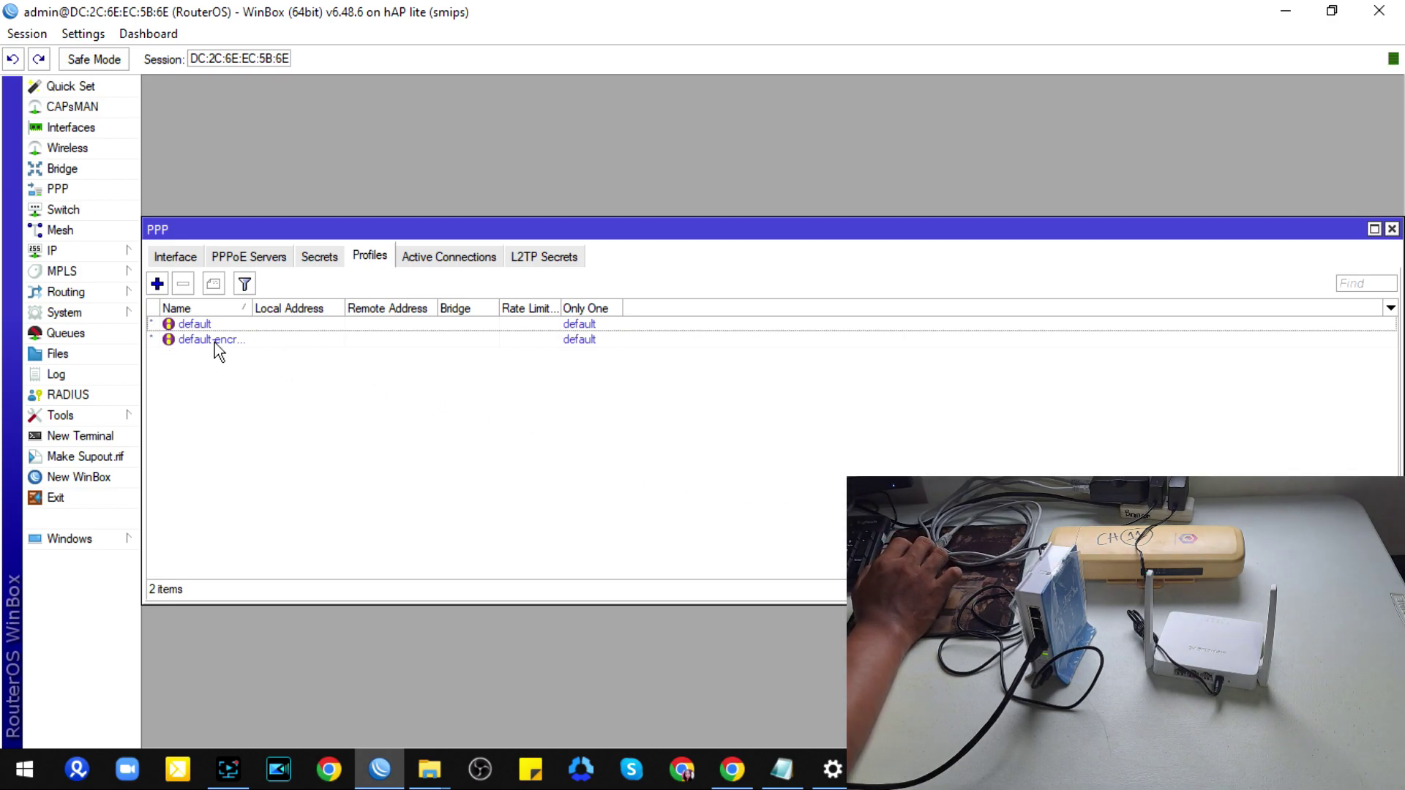
pyautogui.click(156, 284)
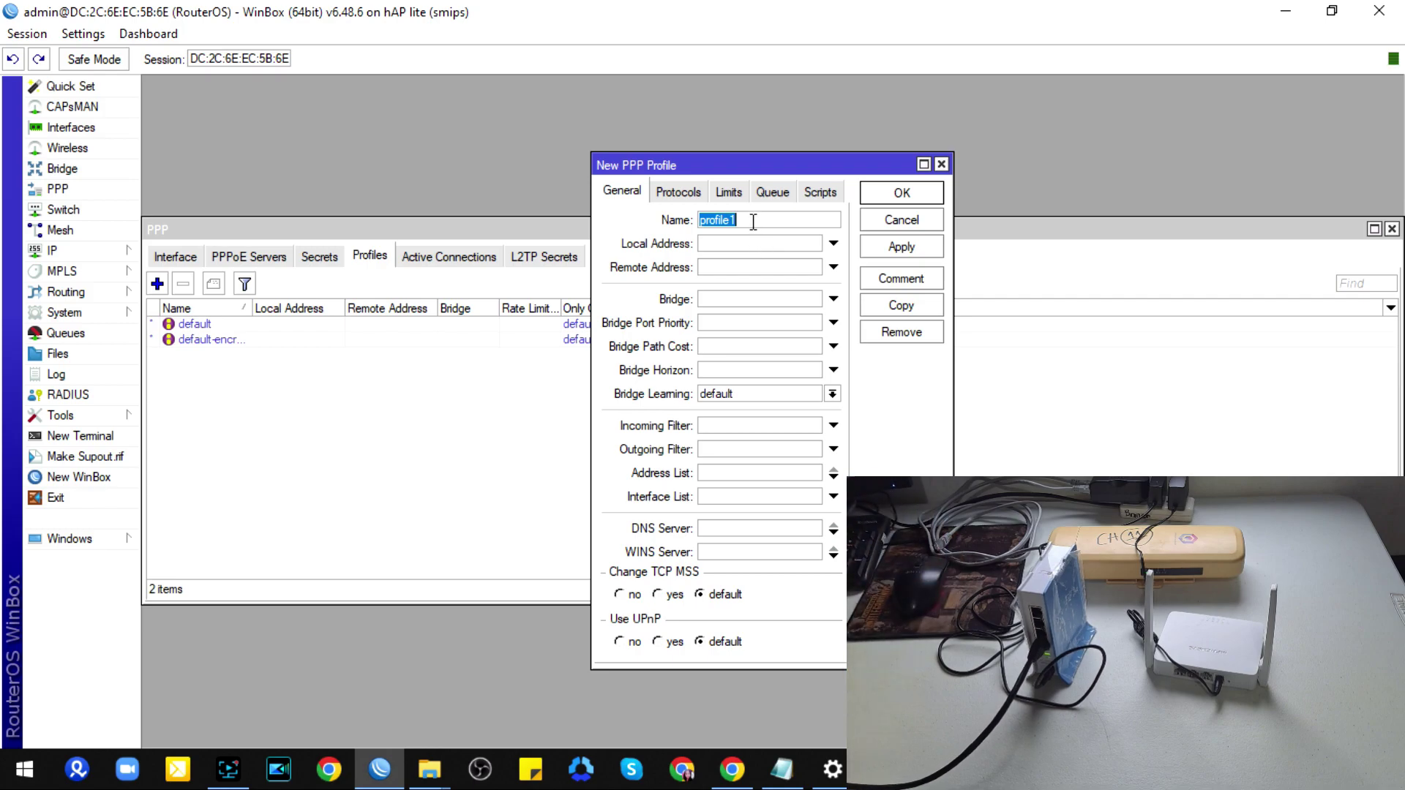
pyautogui.write('5')
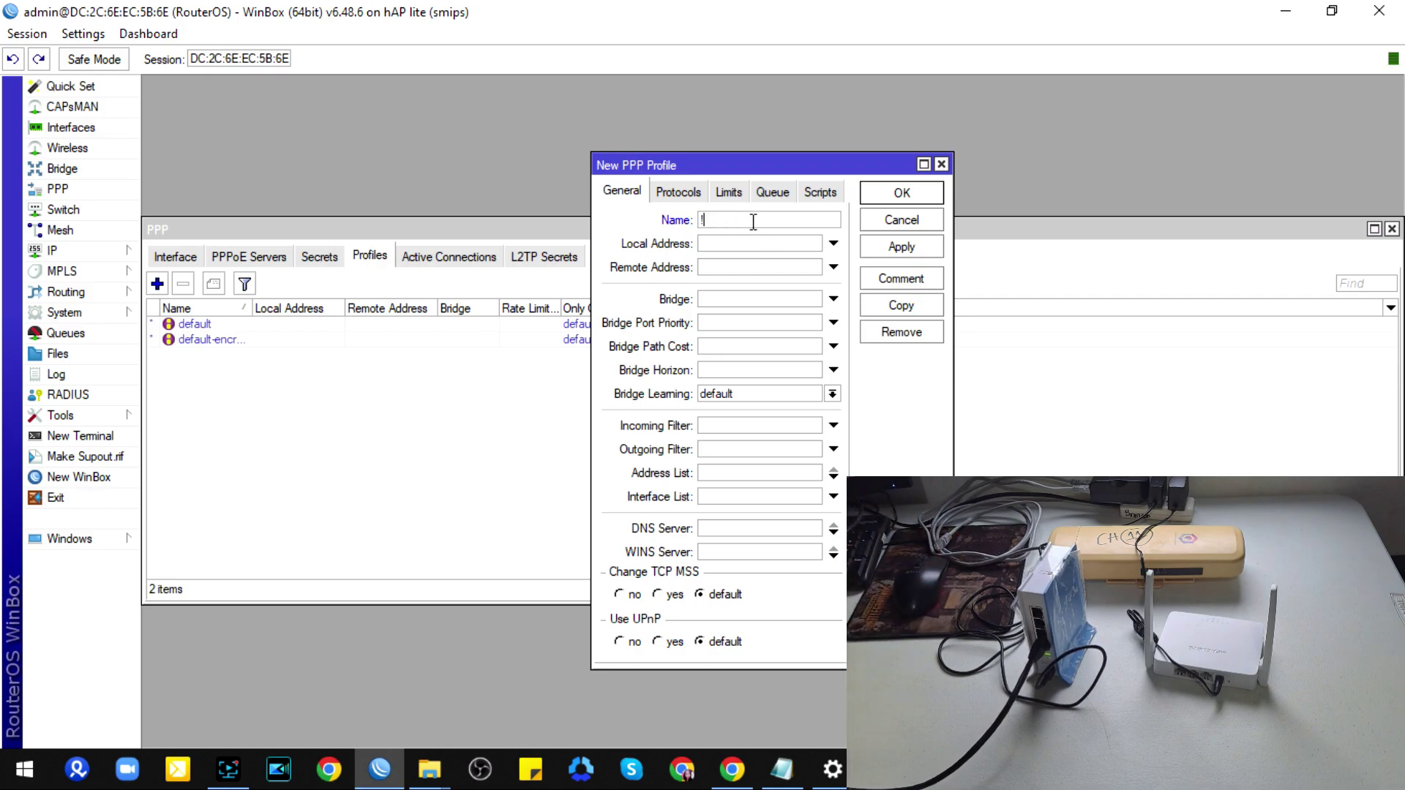
pyautogui.write('M')
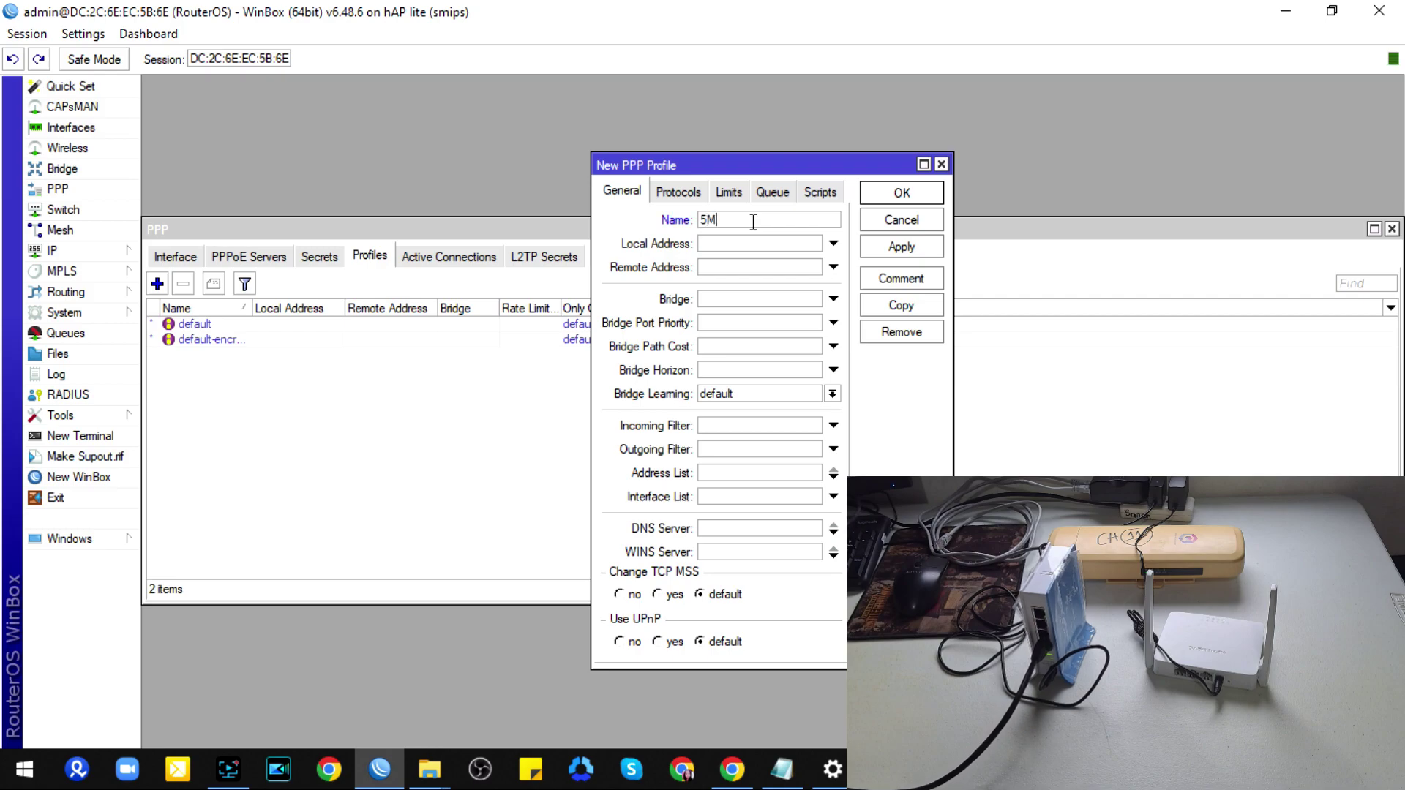
pyautogui.write('bps')
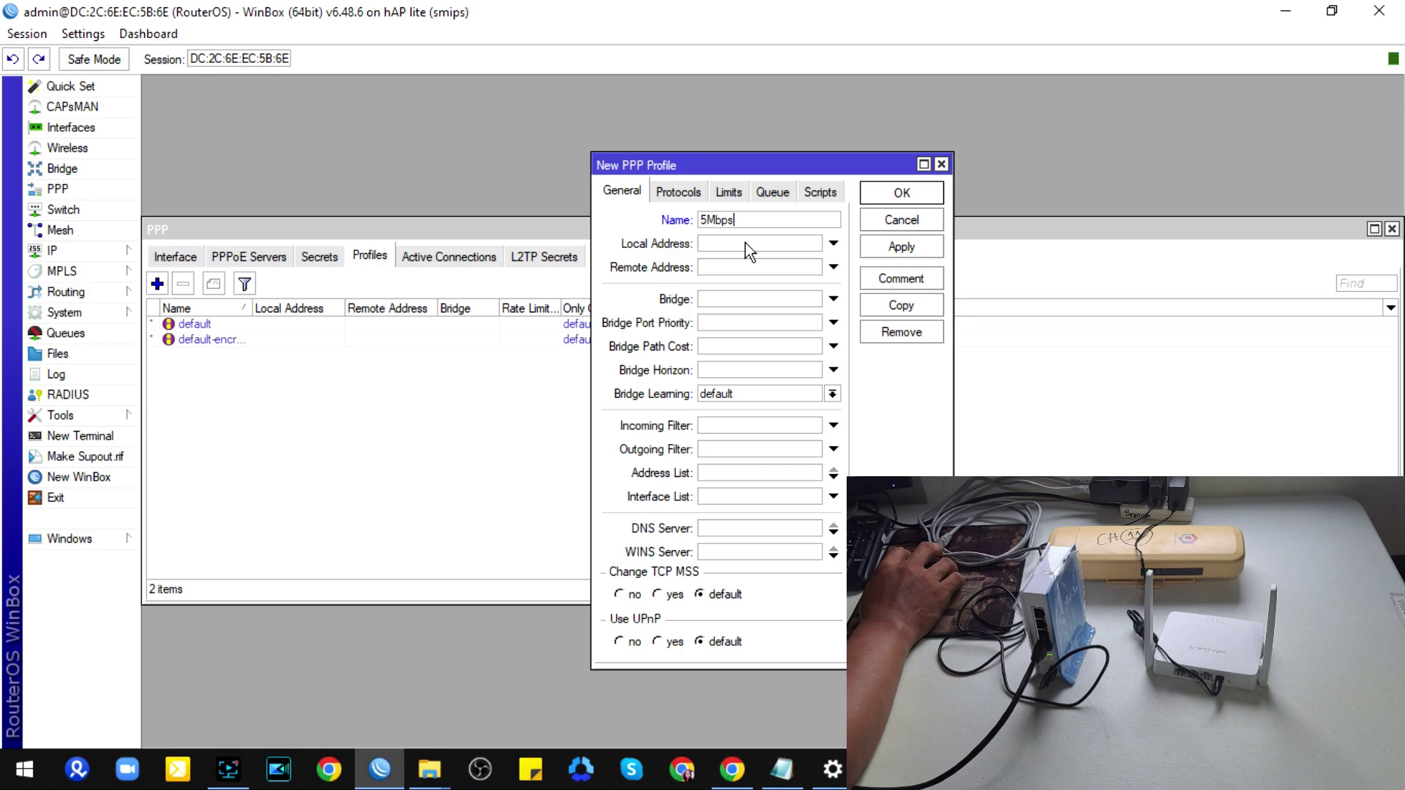
pyautogui.click(745, 243)
# Step: Rearrange the PPP, IP Pool and new profile windows so the IP Pool list is visible
pyautogui.moveTo(729, 170); pyautogui.dragTo(740, 243)
pyautogui.moveTo(590, 234); pyautogui.dragTo(590, 363)
pyautogui.click(600, 231)
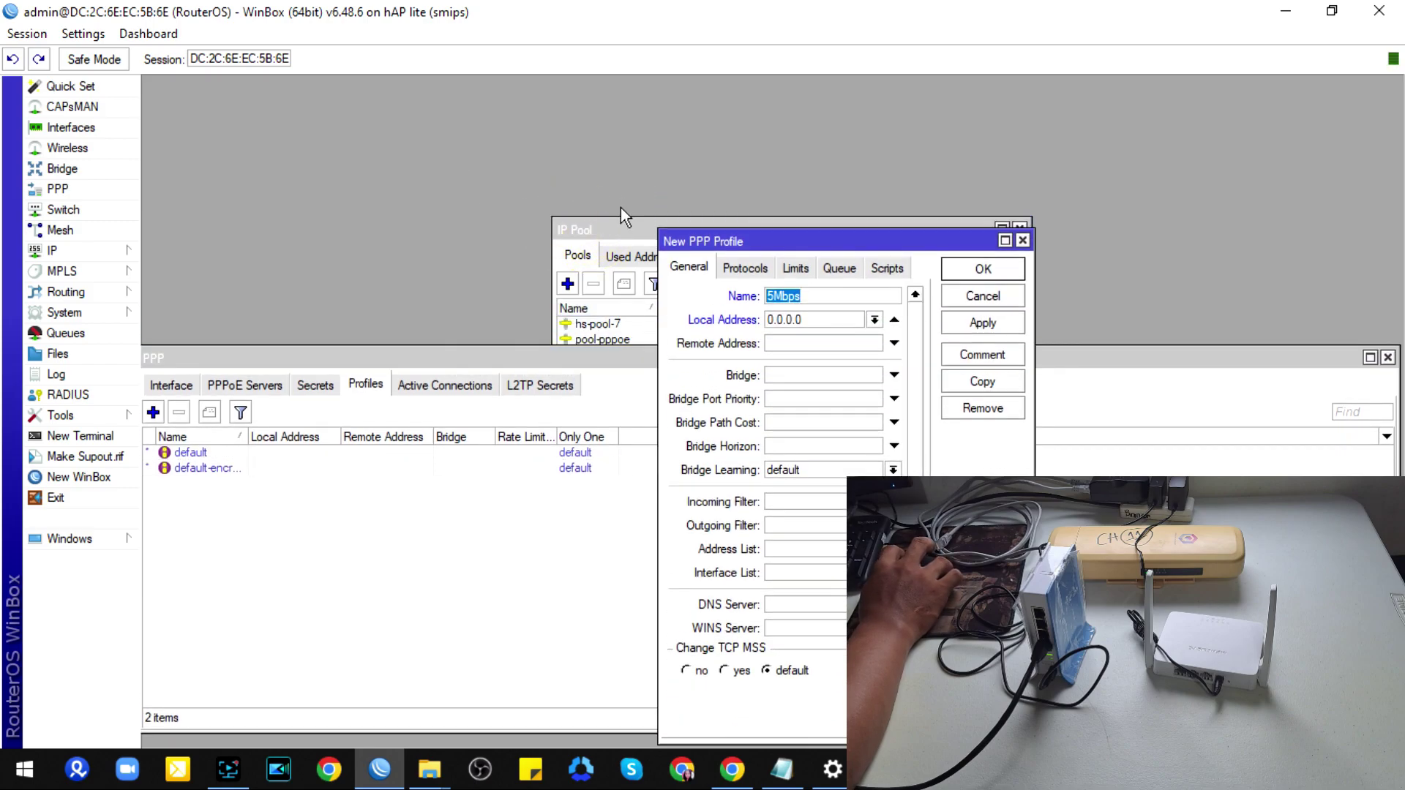
pyautogui.moveTo(616, 230); pyautogui.dragTo(341, 92)
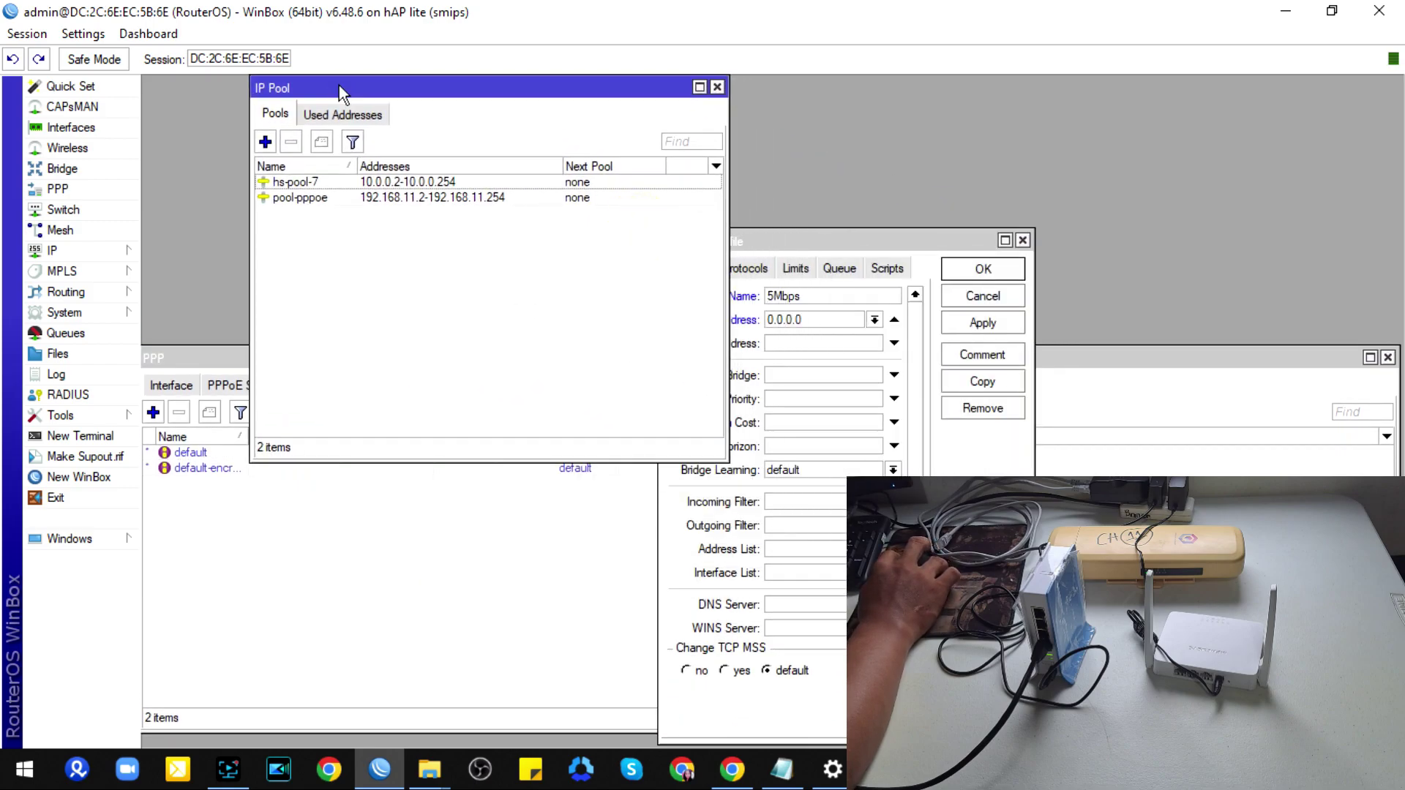
pyautogui.click(823, 240)
# Step: Enter local address 192.168.11.1, remote address pool-pppoe and DNS server 8.8.8.8
pyautogui.click(817, 319)
pyautogui.doubleClick(820, 319)
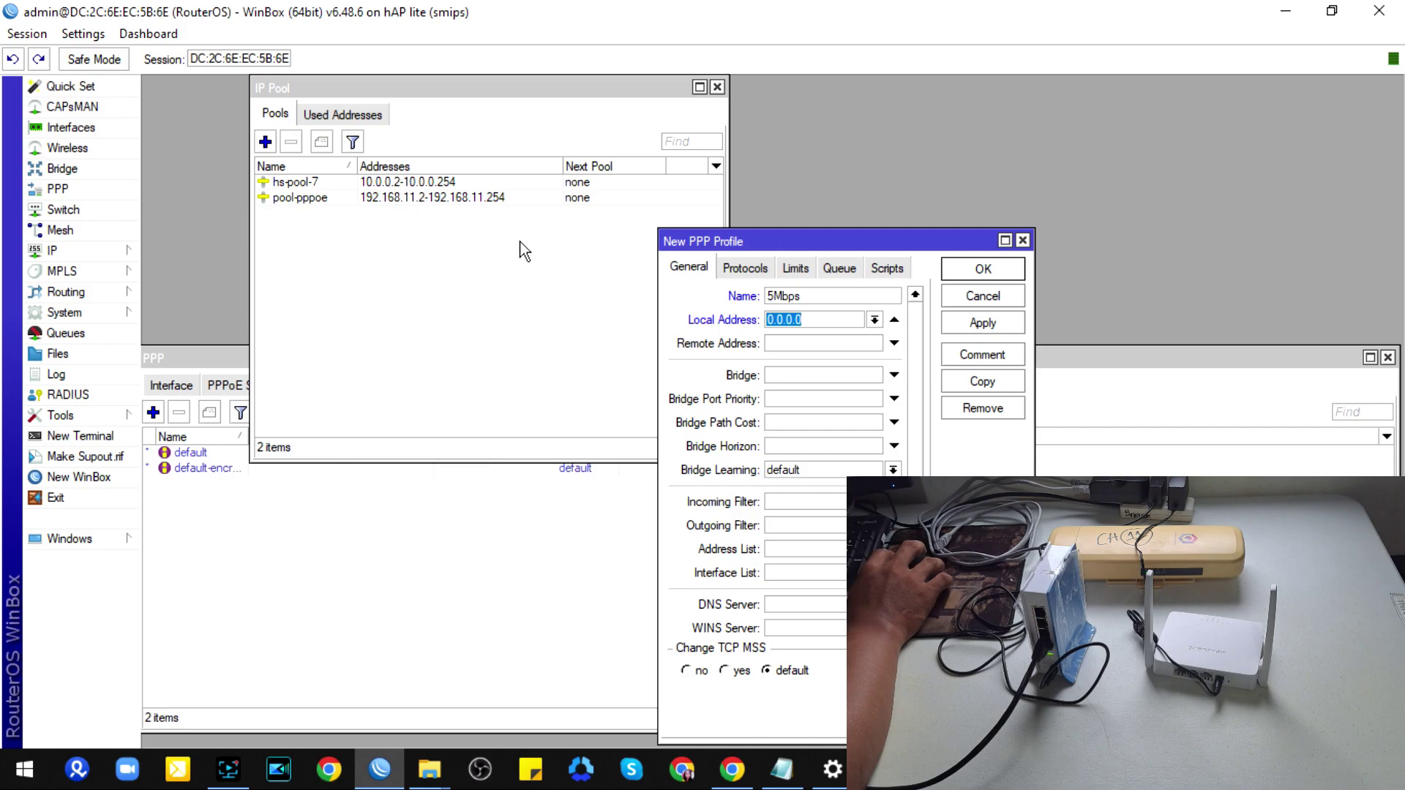
pyautogui.write('19')
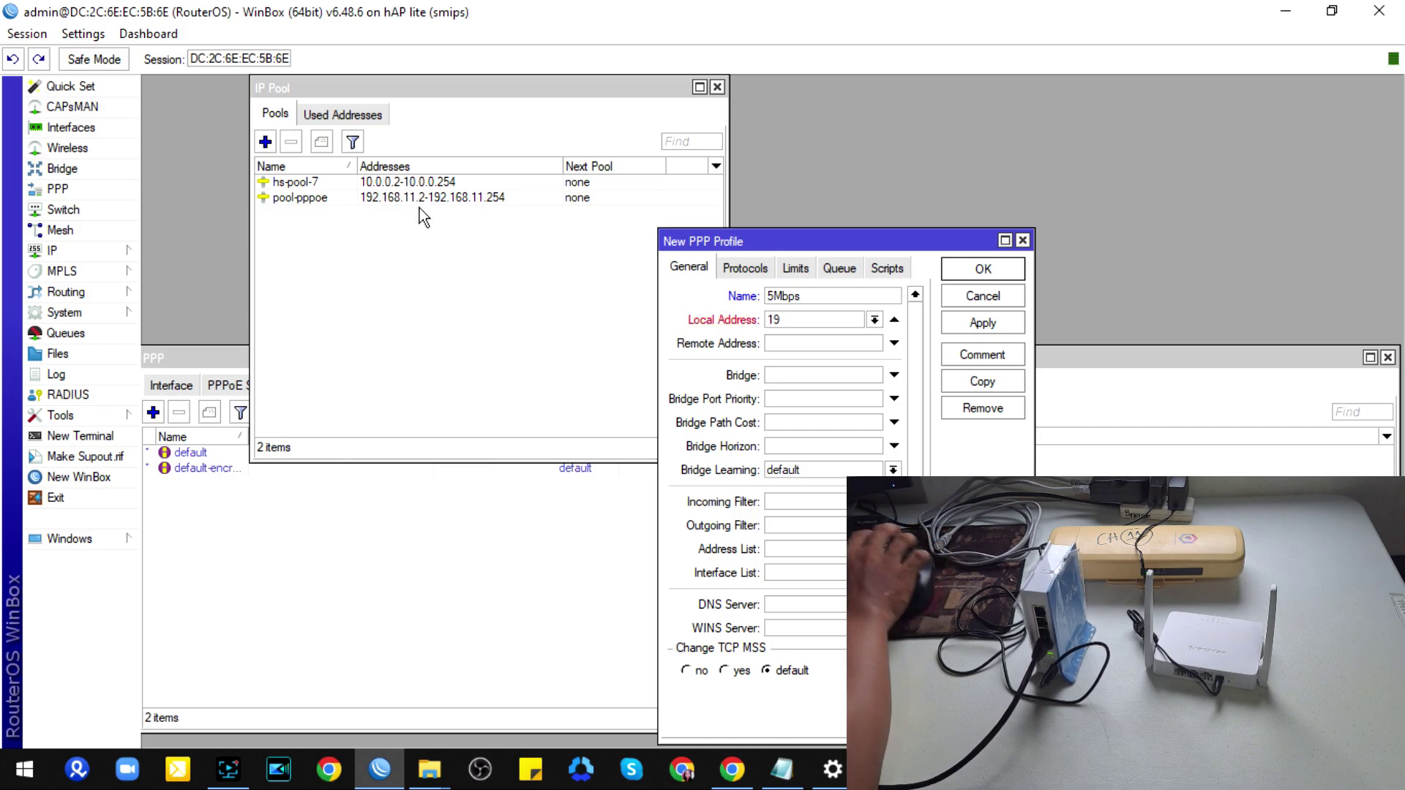
pyautogui.write('2.')
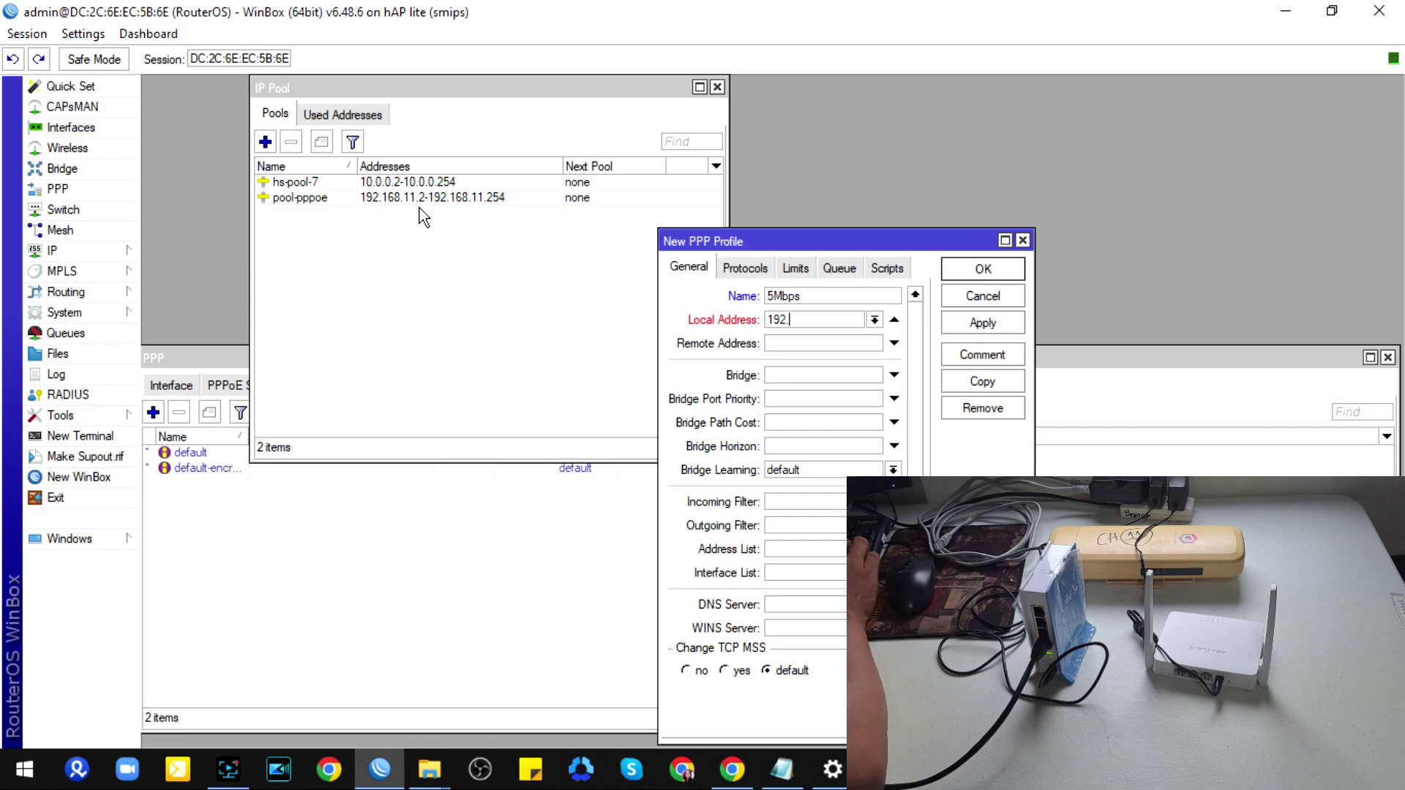
pyautogui.write('168.11.1')
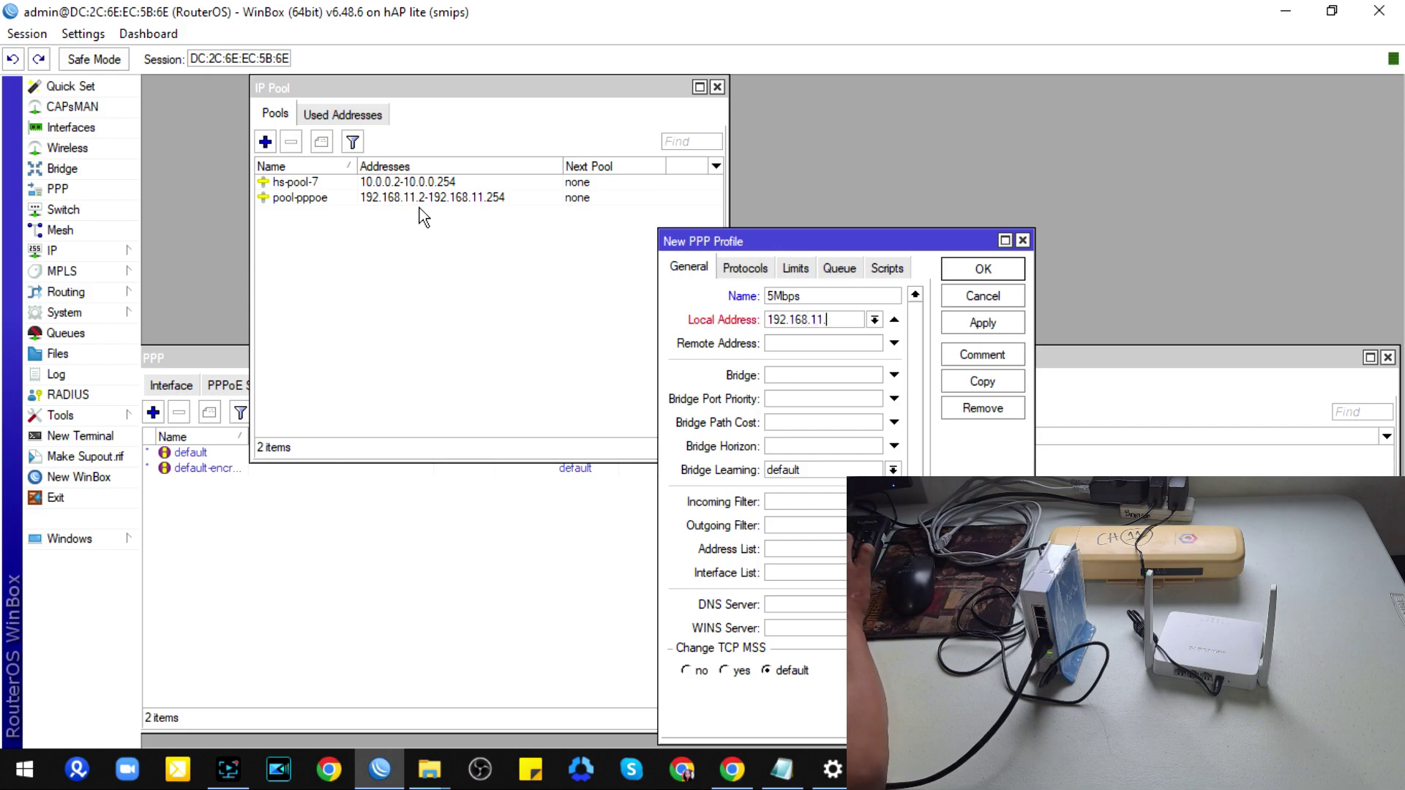
pyautogui.click(894, 343)
pyautogui.click(874, 343)
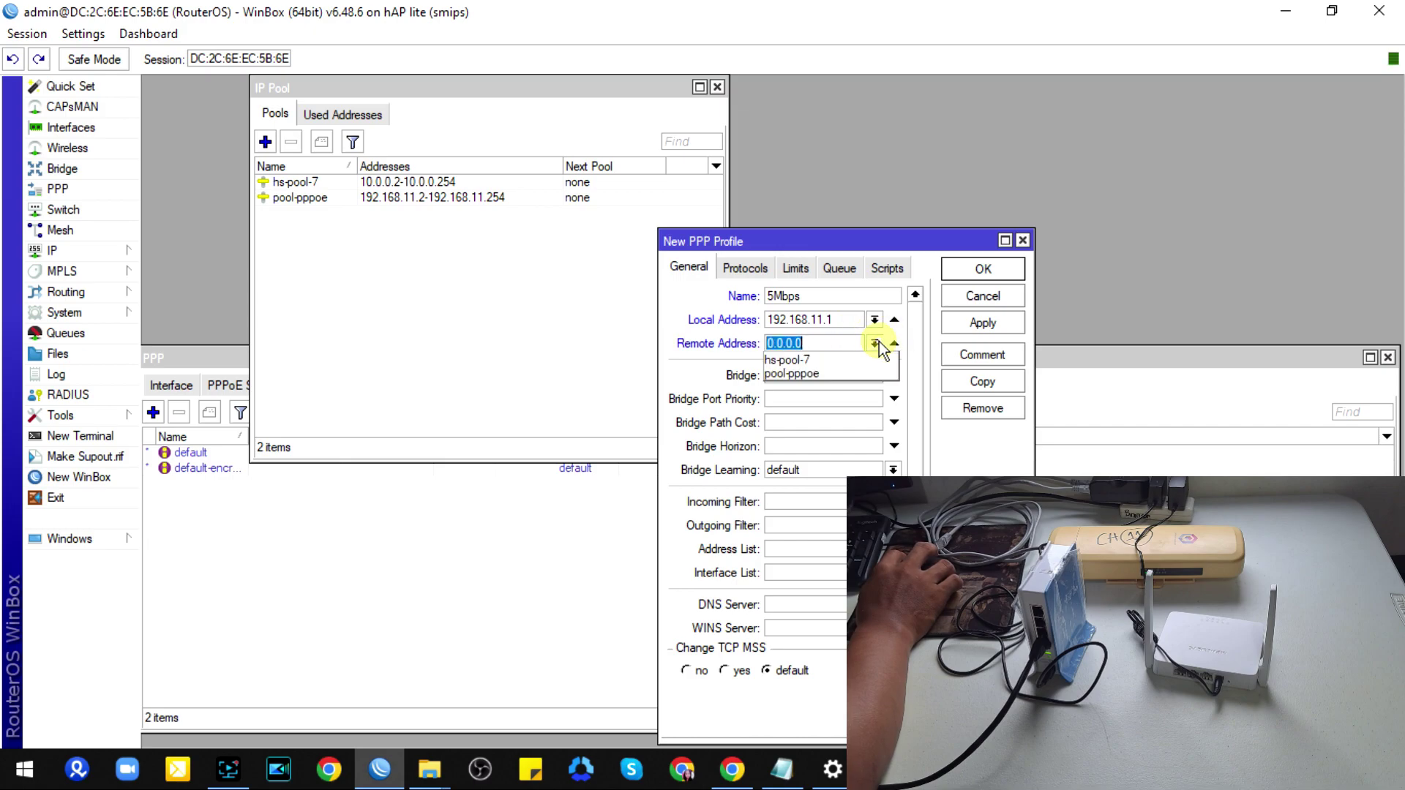
pyautogui.click(821, 373)
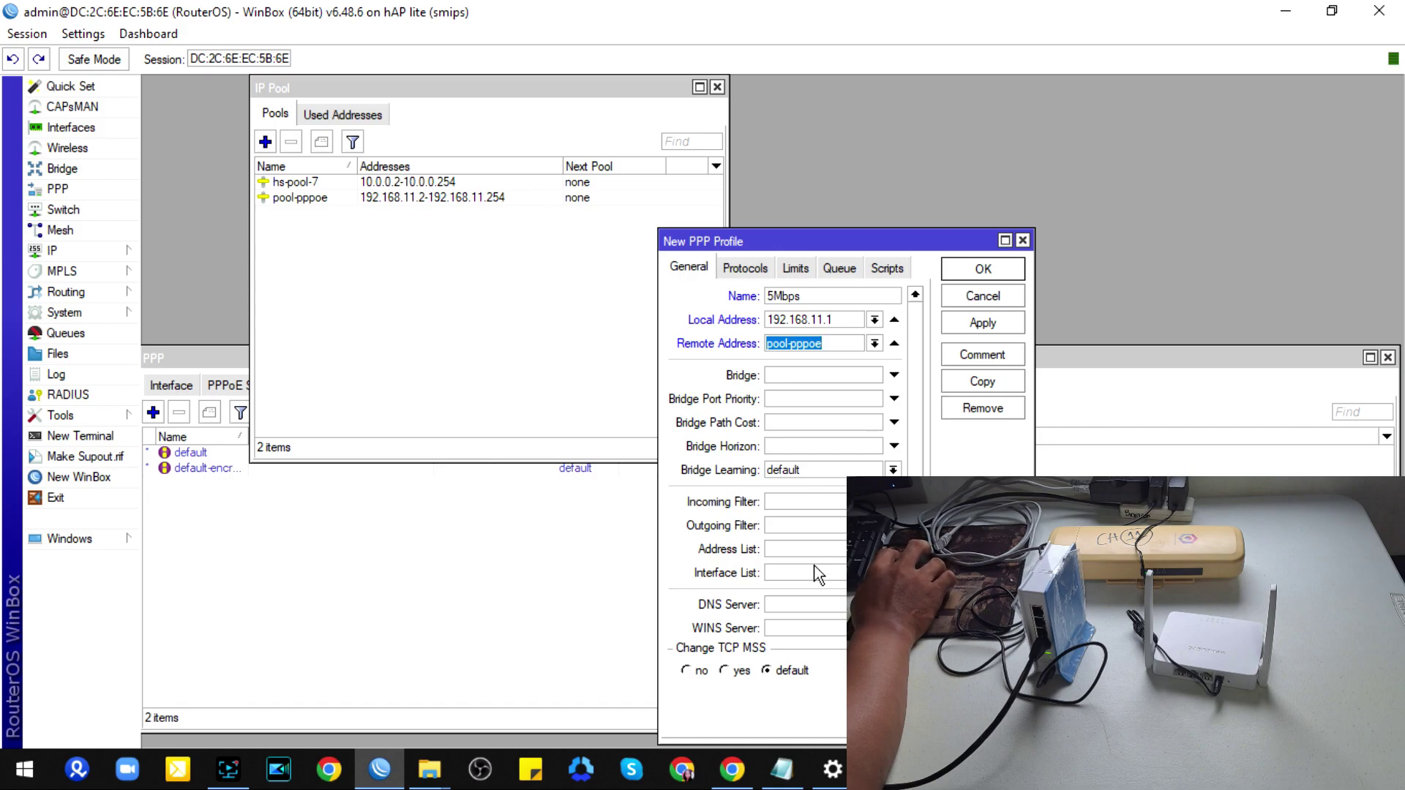
pyautogui.click(895, 604)
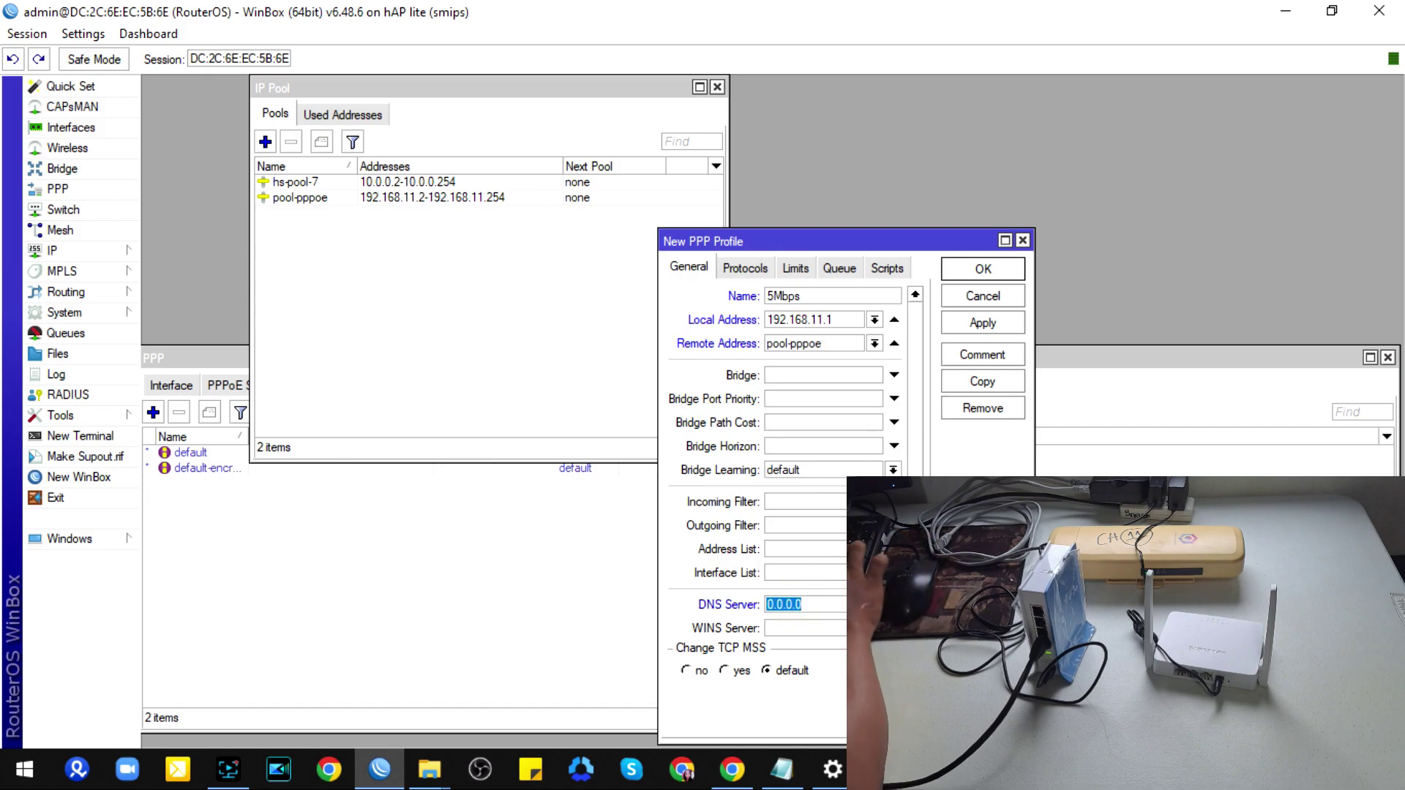
pyautogui.write('8.8.8.8')
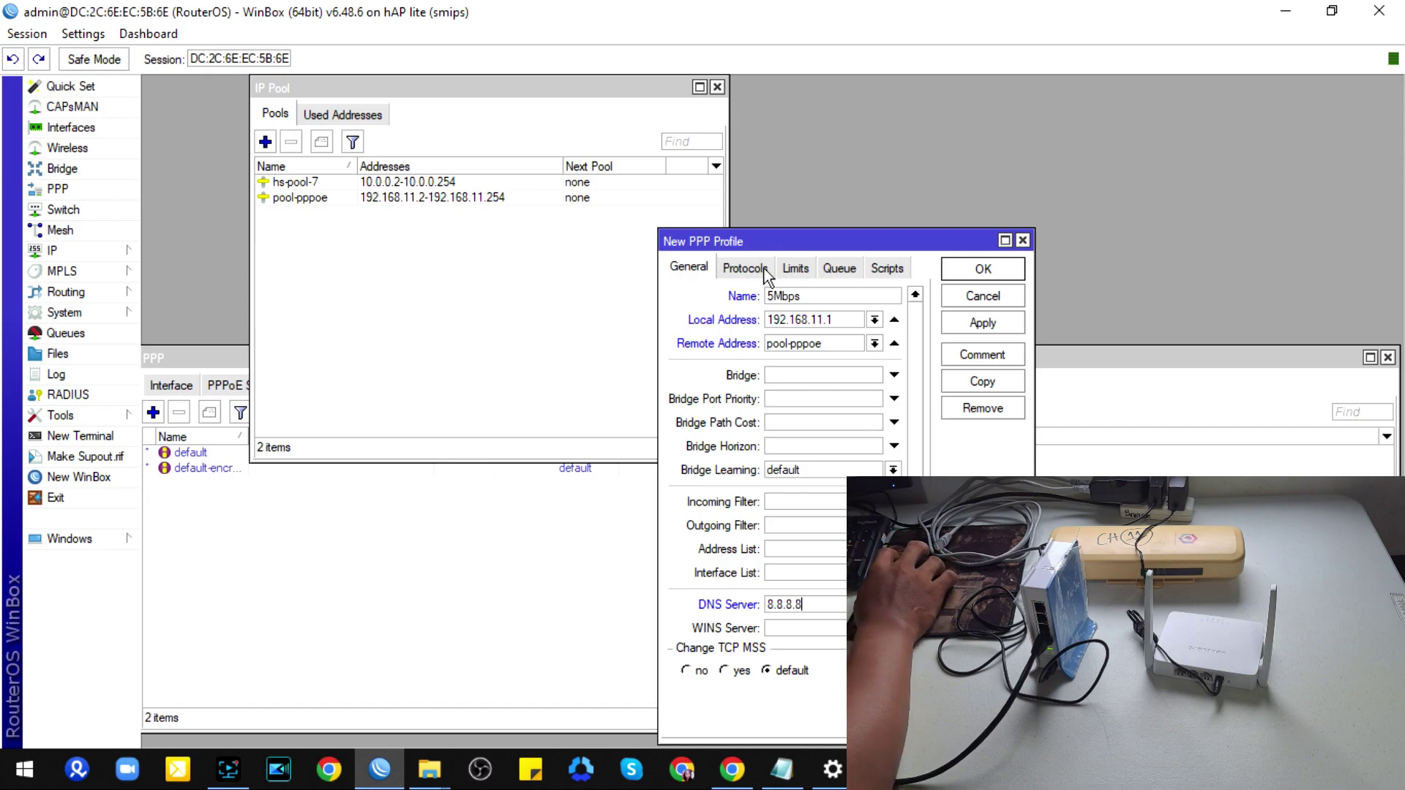
pyautogui.click(797, 269)
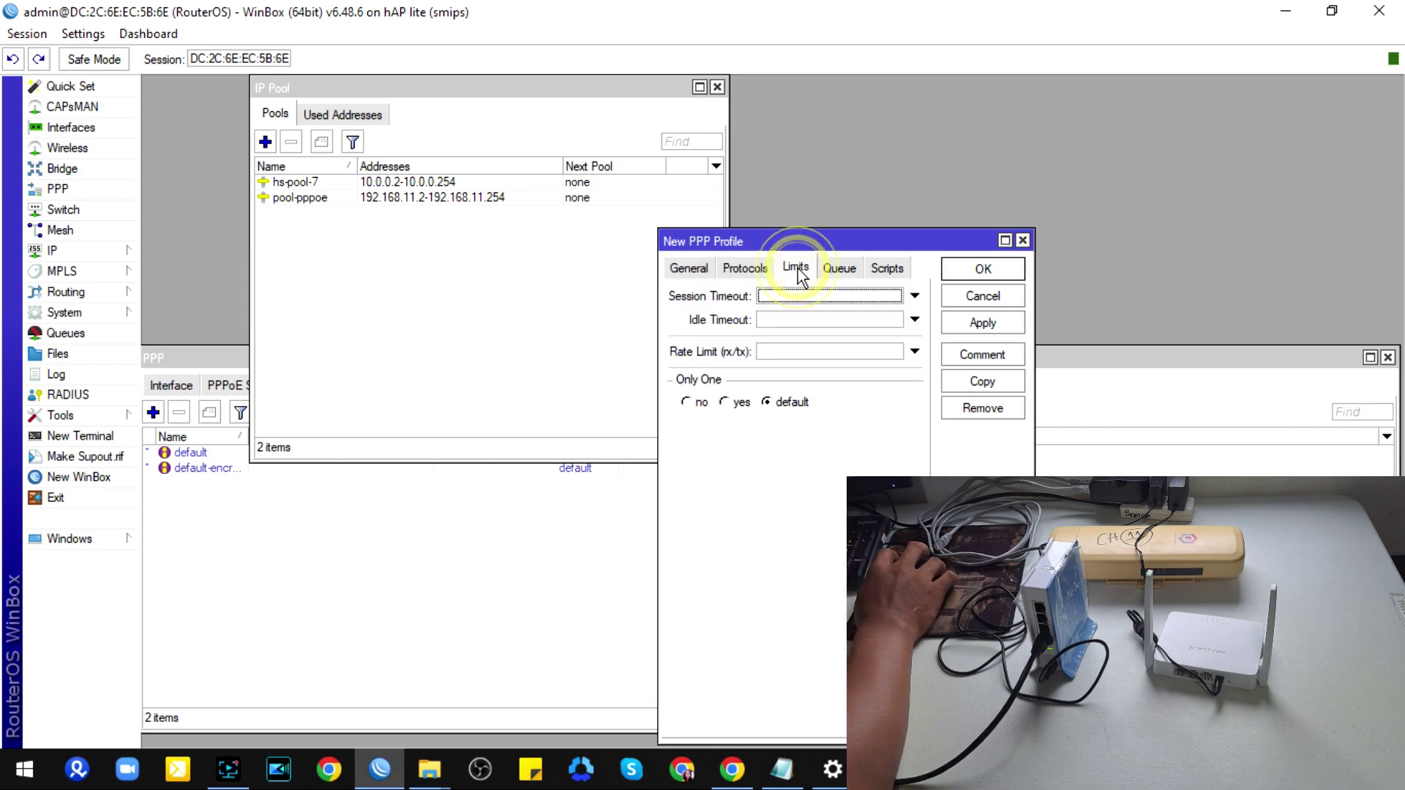
# Step: Set Only One to yes and rate limit 10M/10M, then save the 5Mbps profile
pyautogui.click(725, 403)
pyautogui.click(768, 403)
pyautogui.click(727, 403)
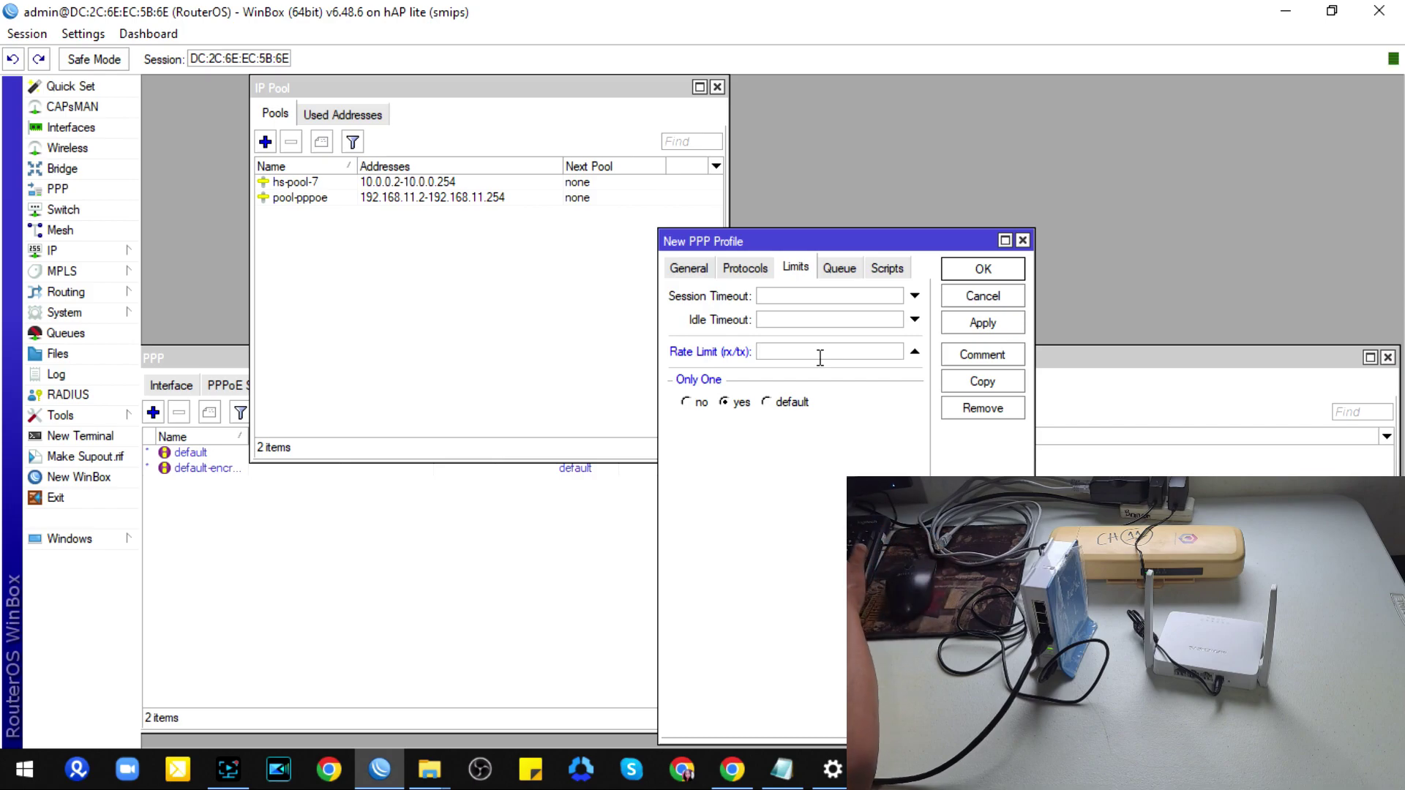
pyautogui.write('10')
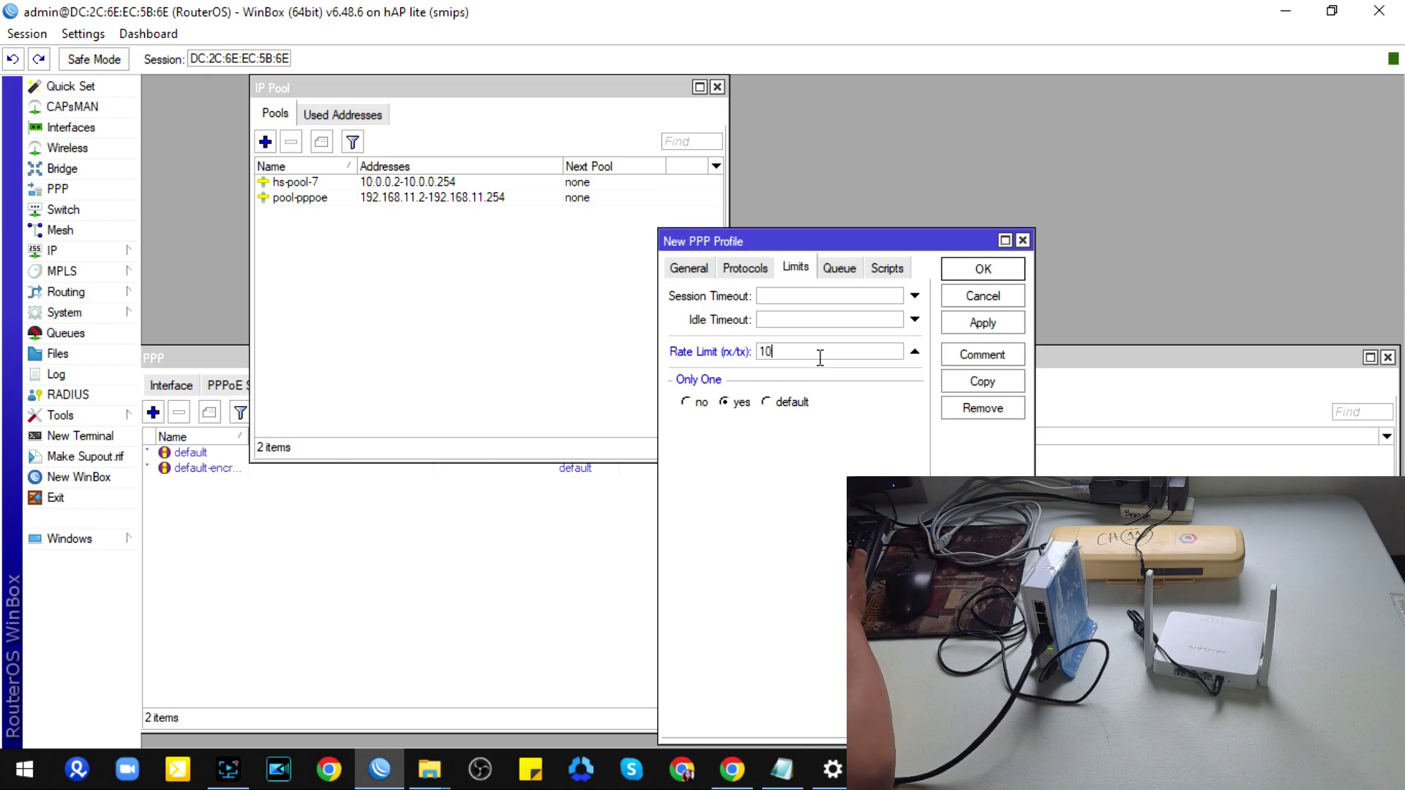
pyautogui.write('M/')
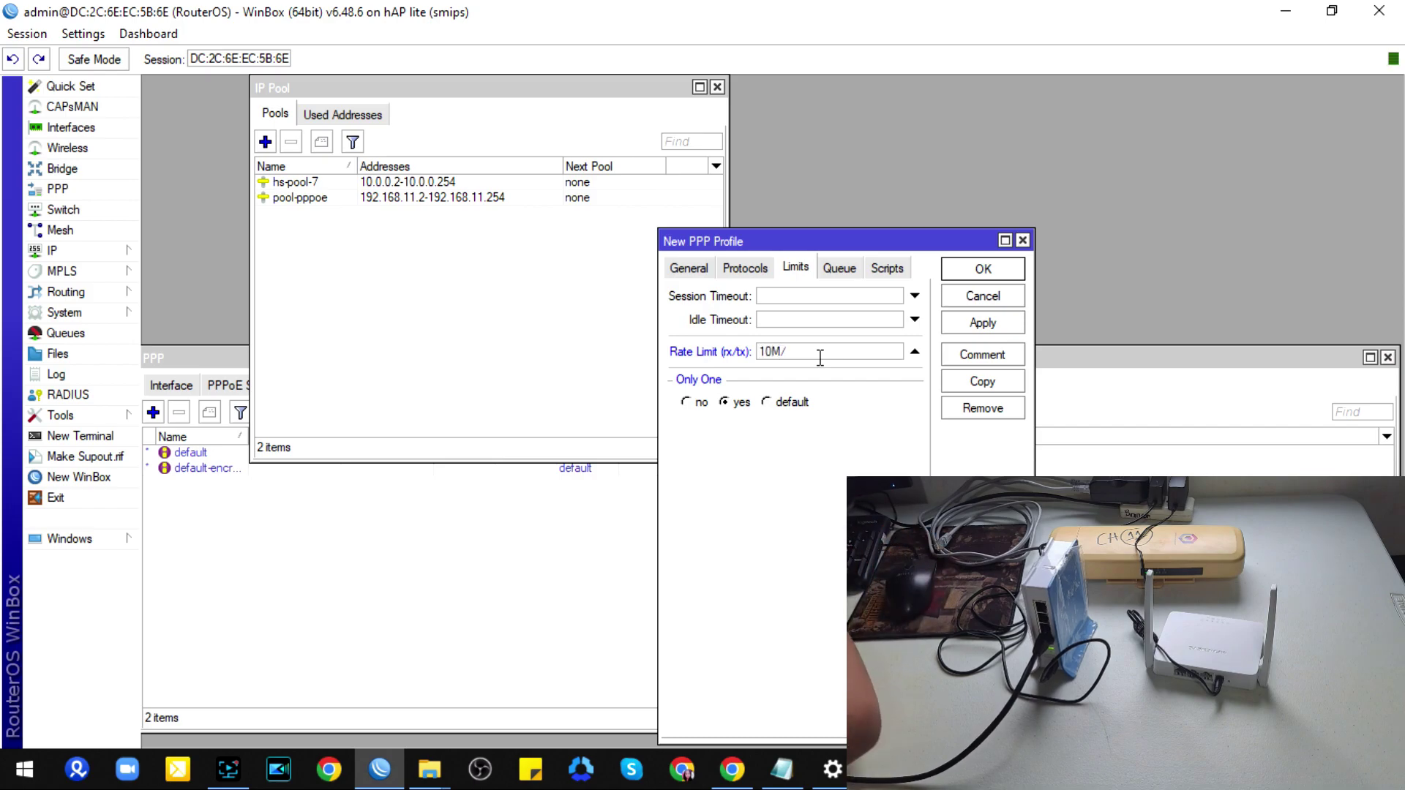
pyautogui.write('10')
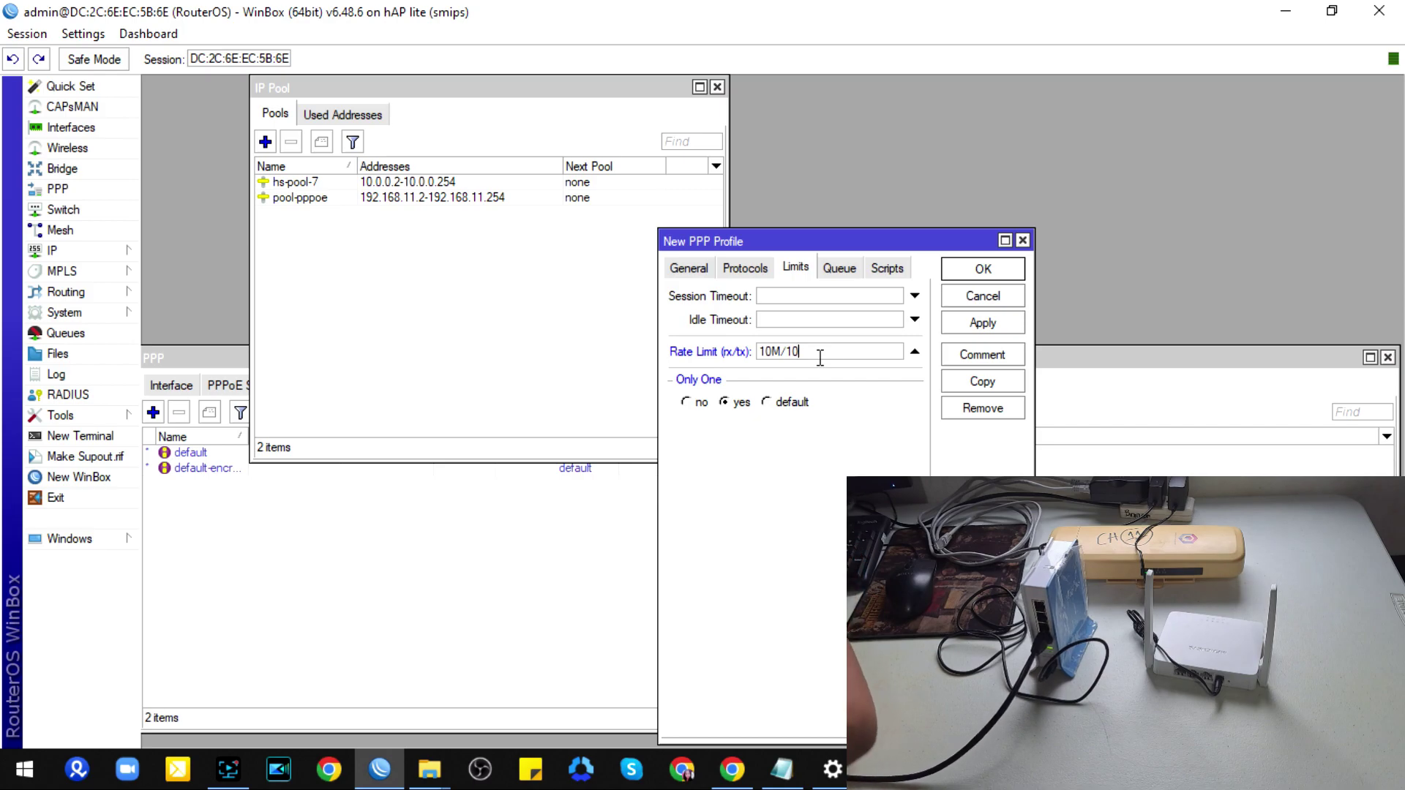
pyautogui.write('M')
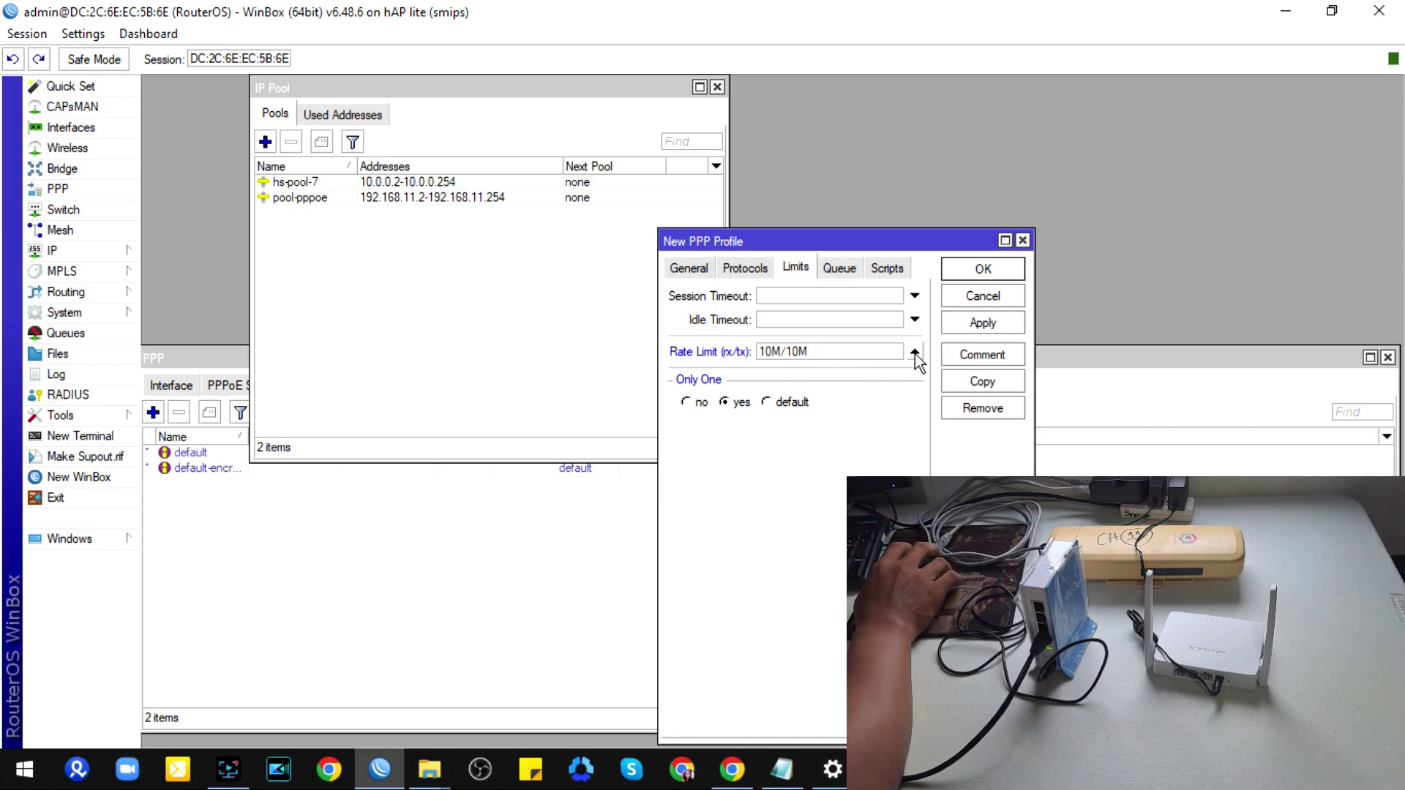
pyautogui.click(887, 269)
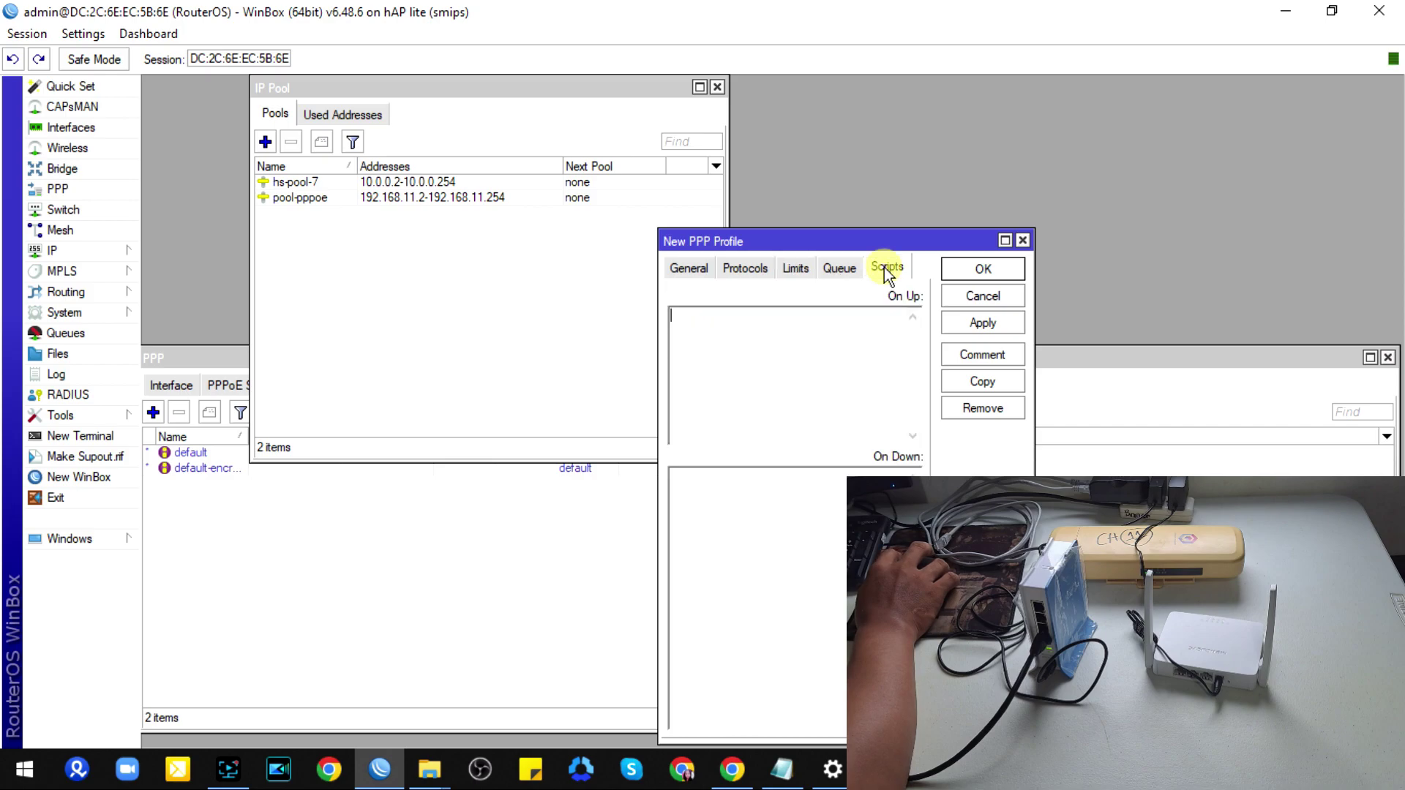
pyautogui.click(688, 268)
pyautogui.click(974, 271)
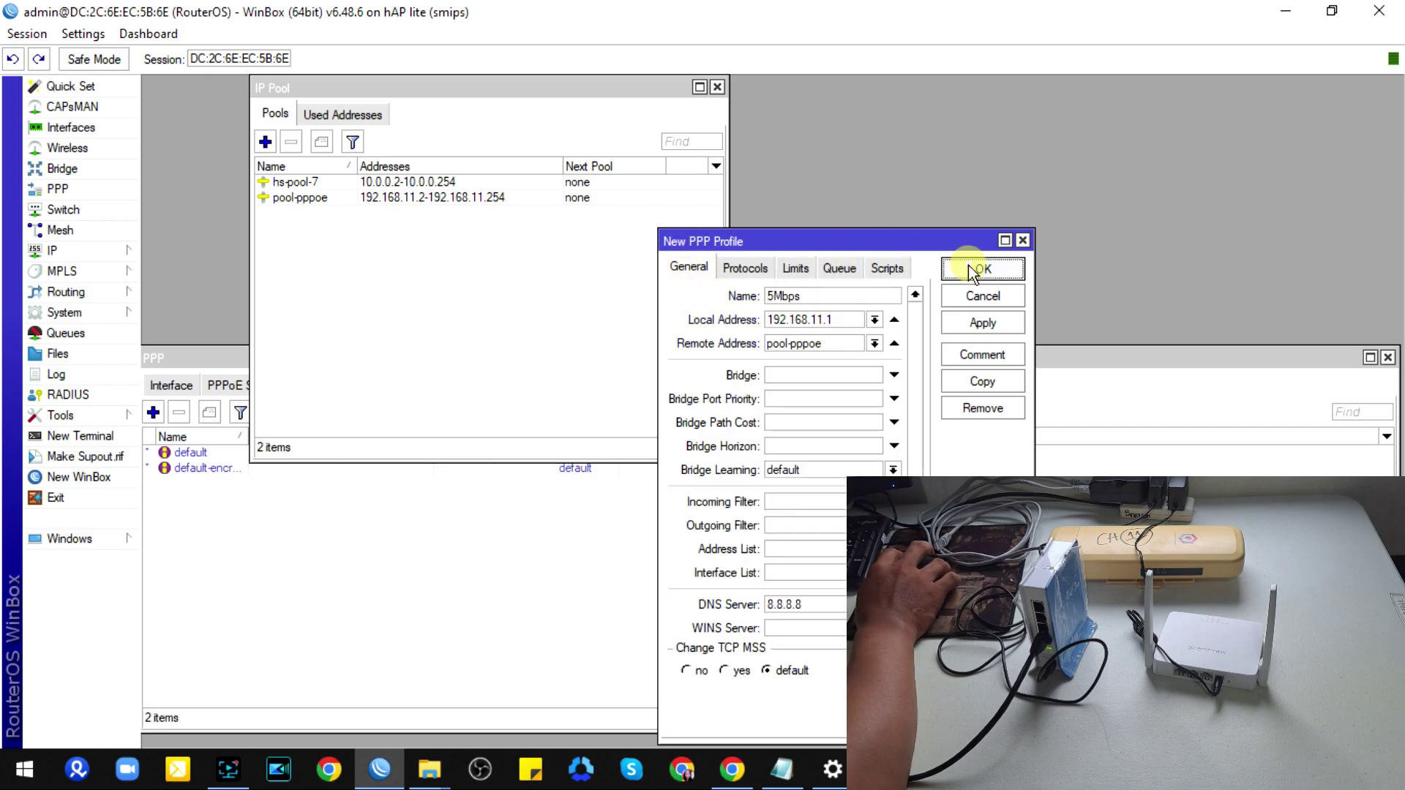
pyautogui.click(843, 359)
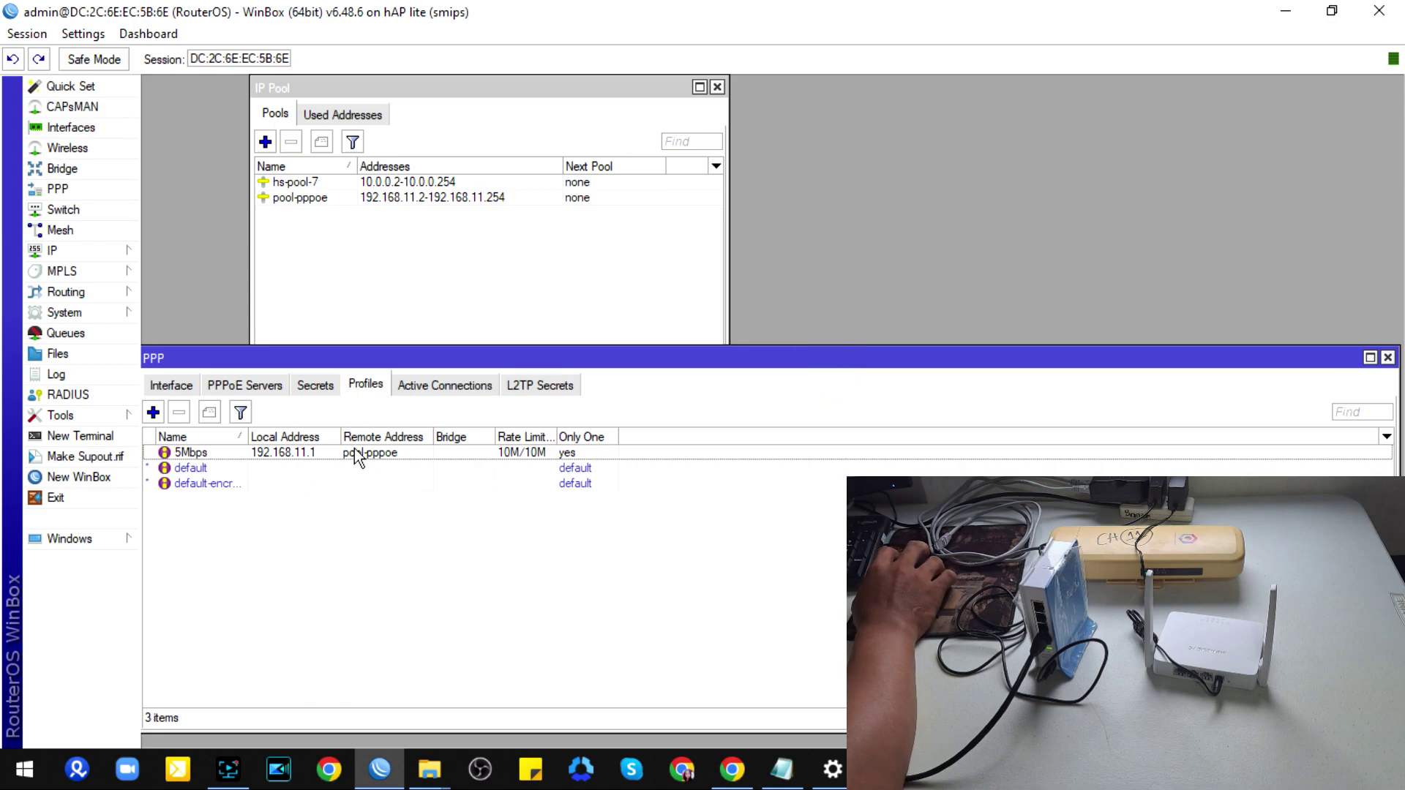
# Step: Start a new PPP secret named client1 and enter its password
pyautogui.click(316, 386)
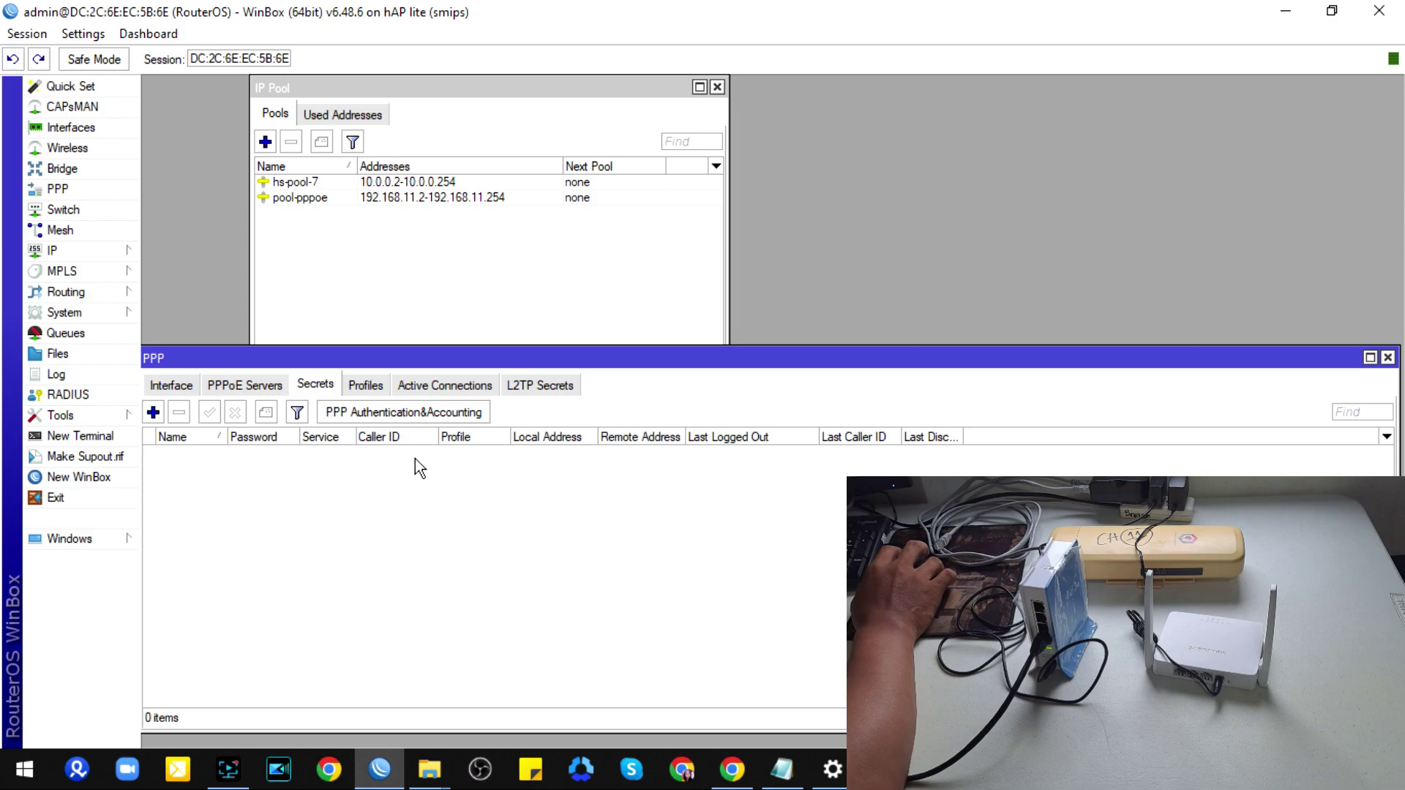
pyautogui.click(154, 411)
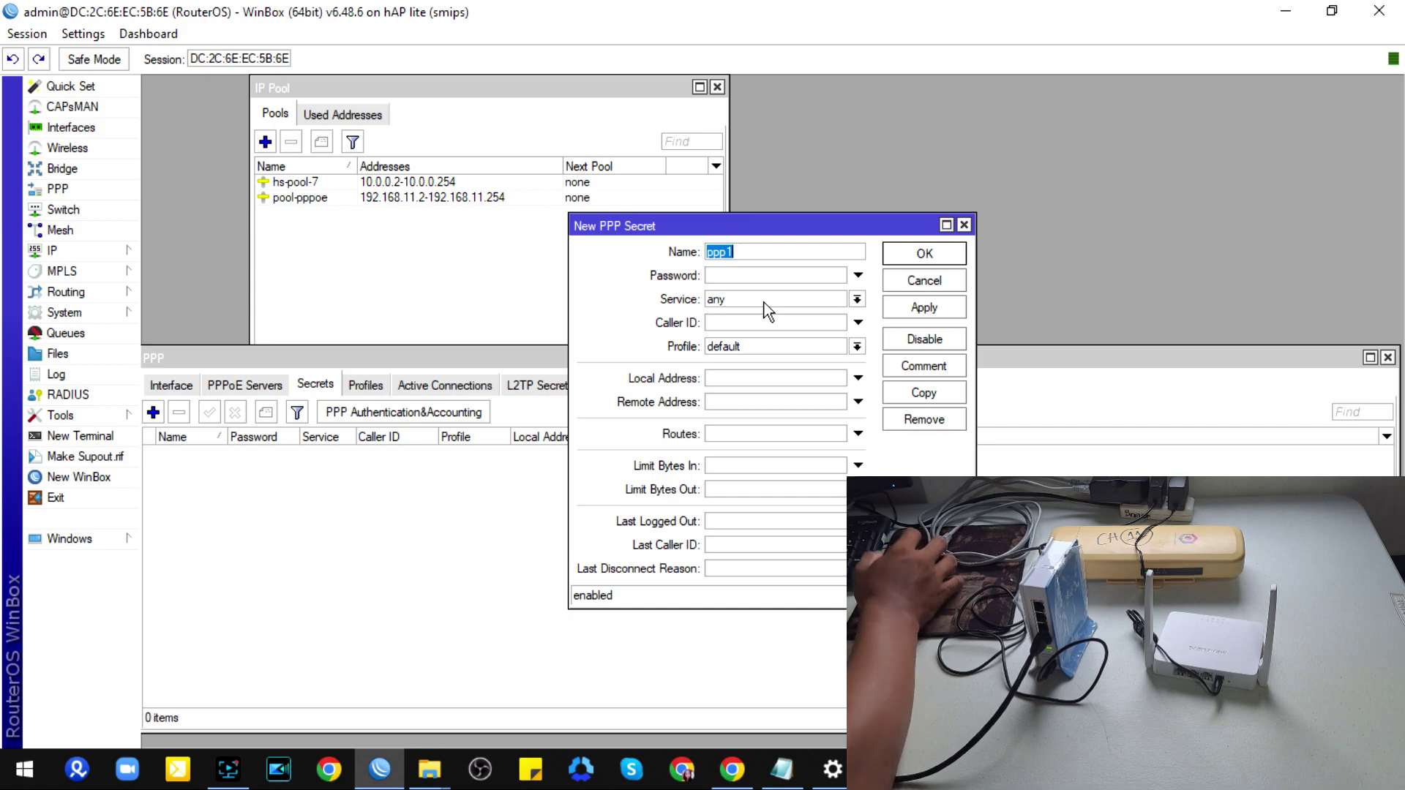
pyautogui.write('clie')
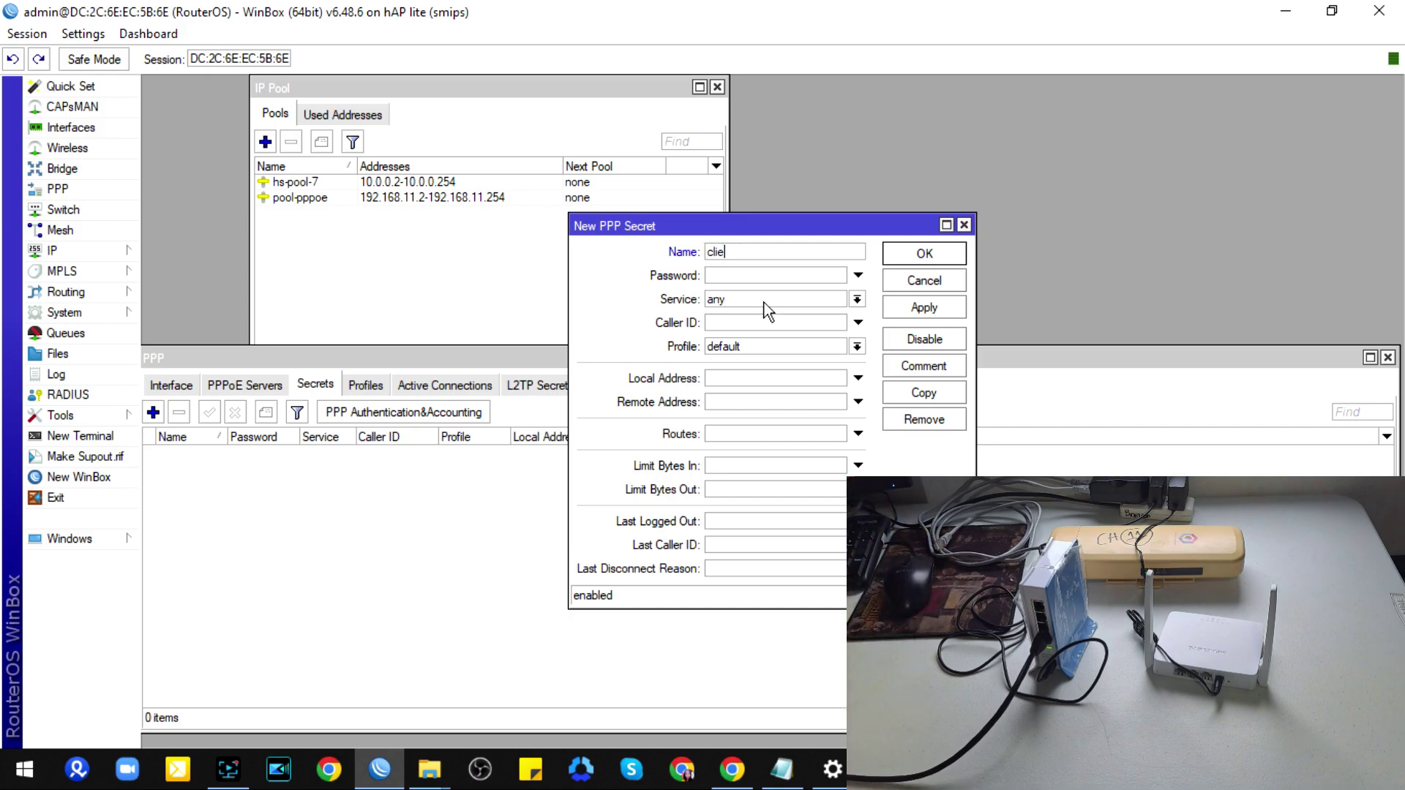
pyautogui.write('nt1')
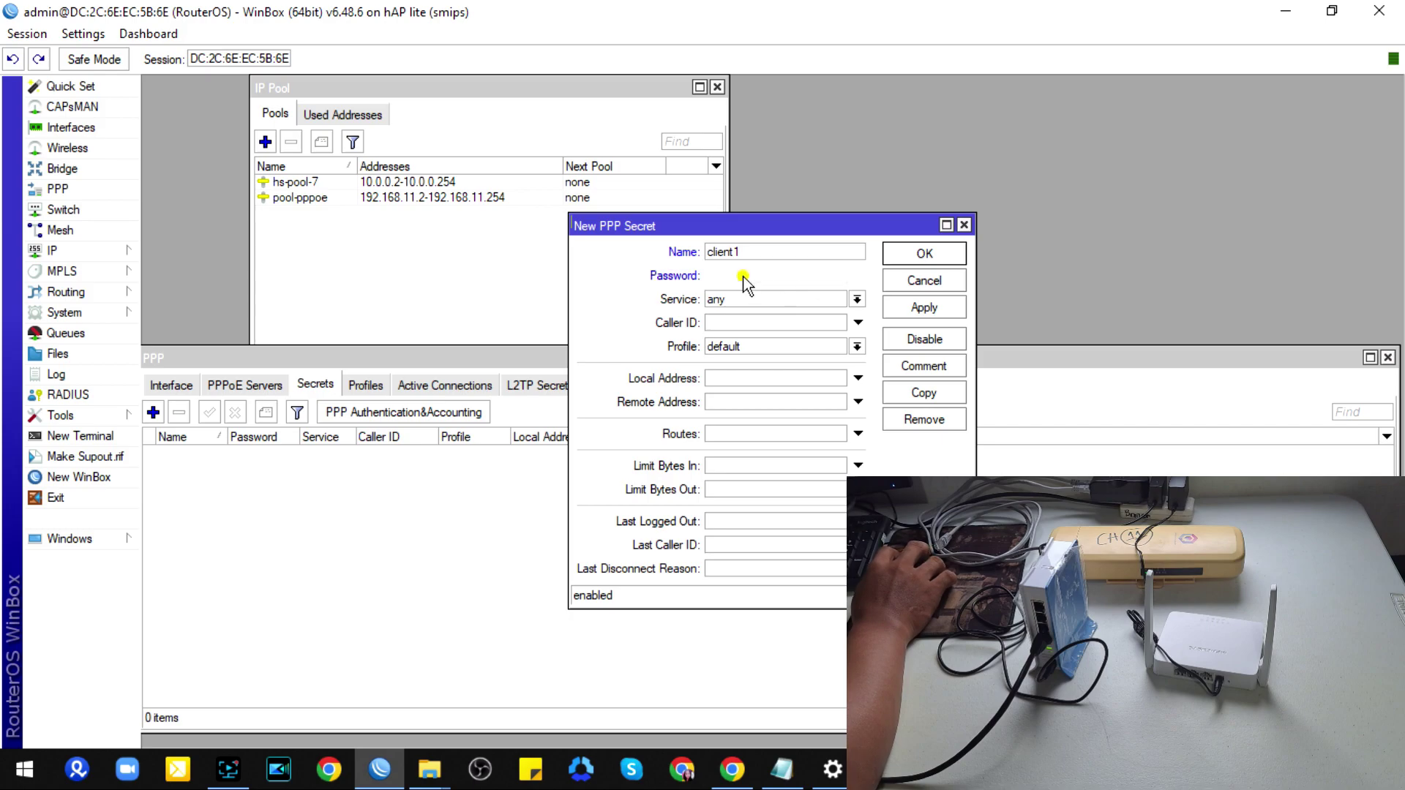
pyautogui.click(752, 277)
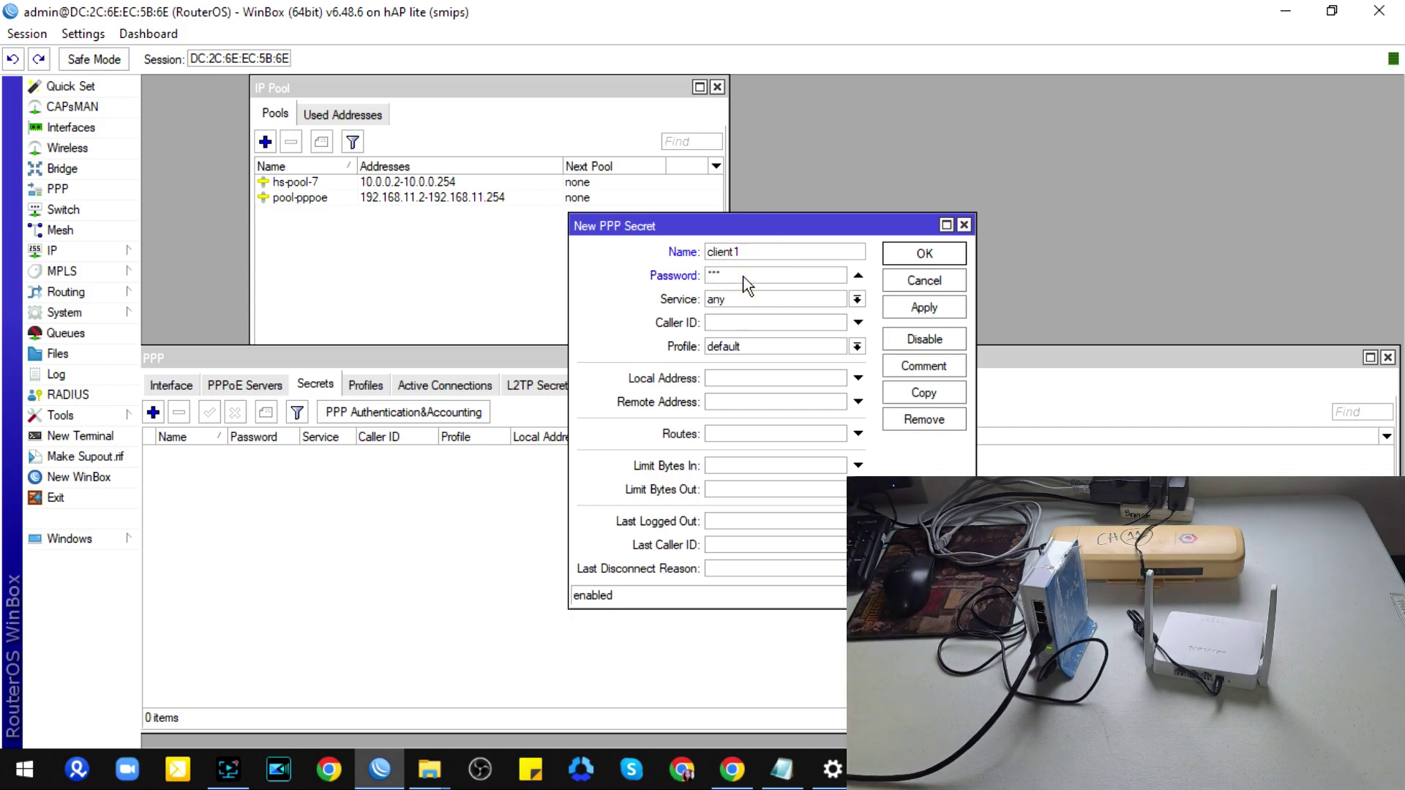
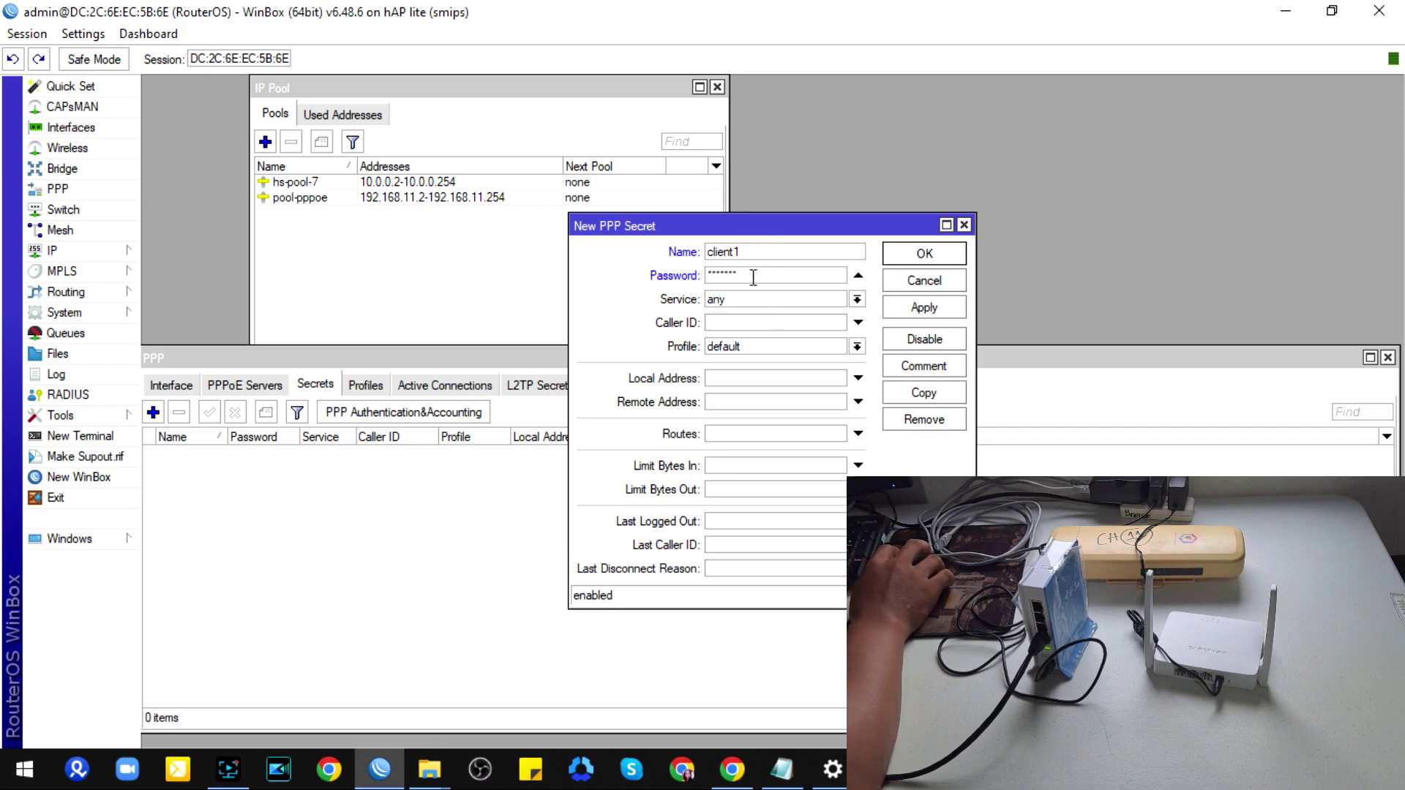
# Step: Set service pppoe and profile 5Mbps, save the secret, and stop hiding passwords
pyautogui.click(741, 301)
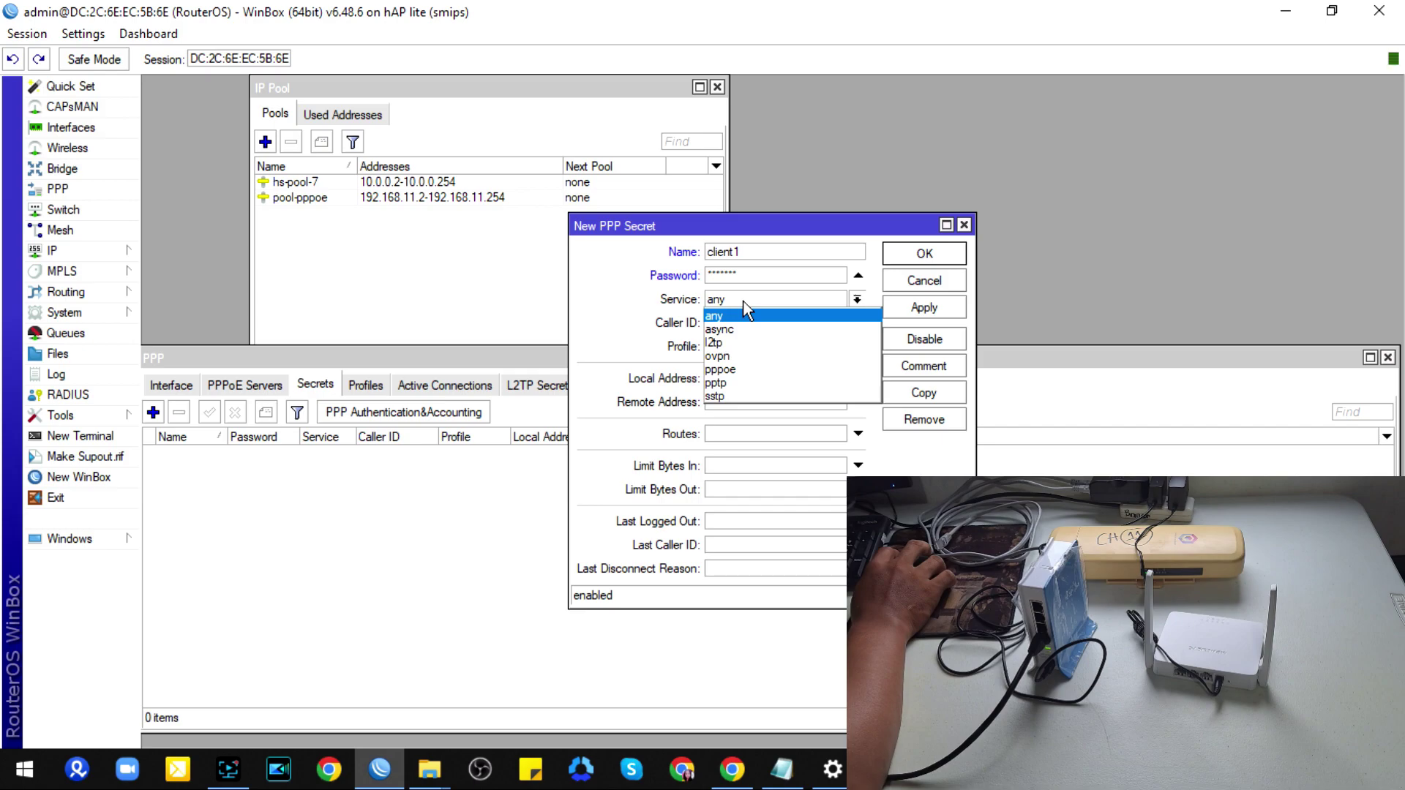
pyautogui.click(732, 369)
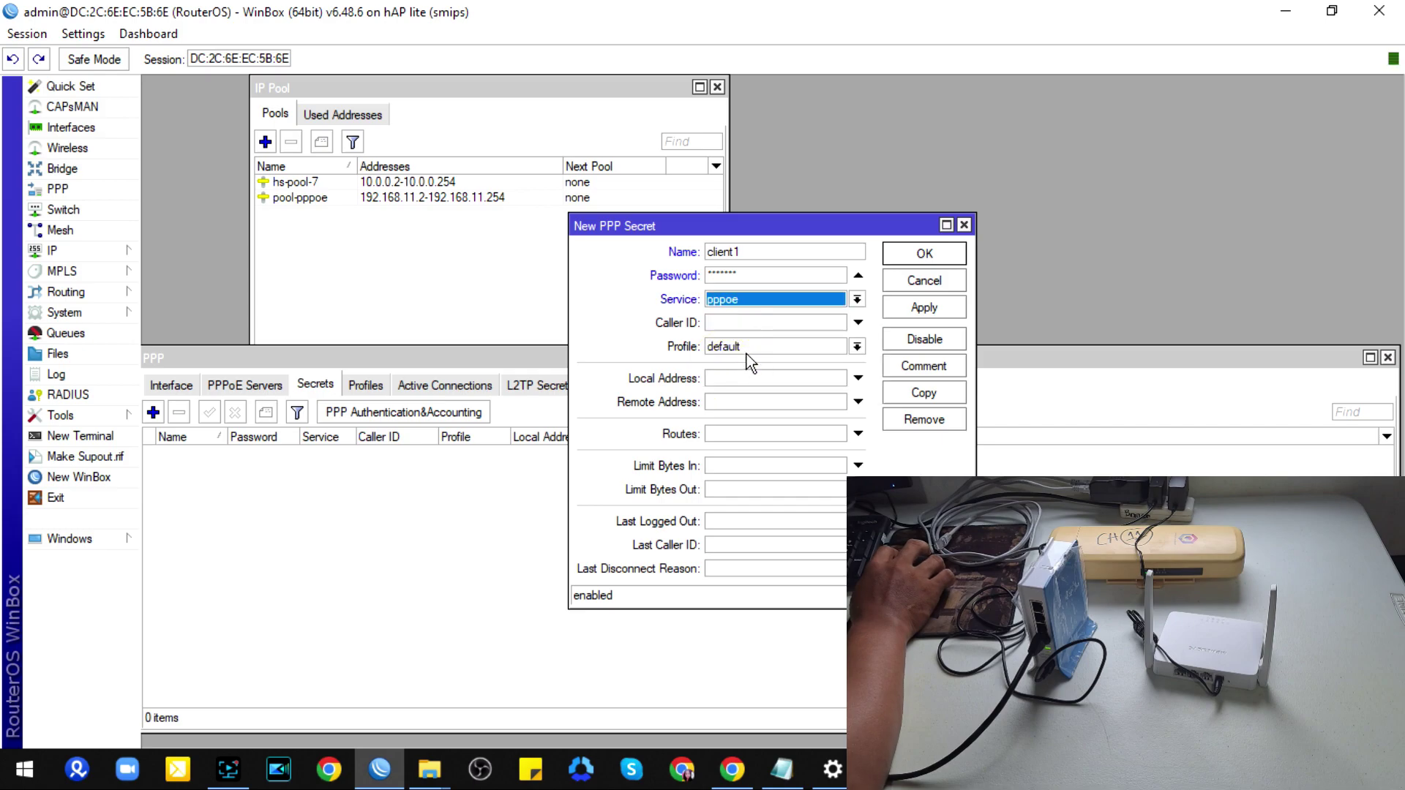
pyautogui.click(744, 345)
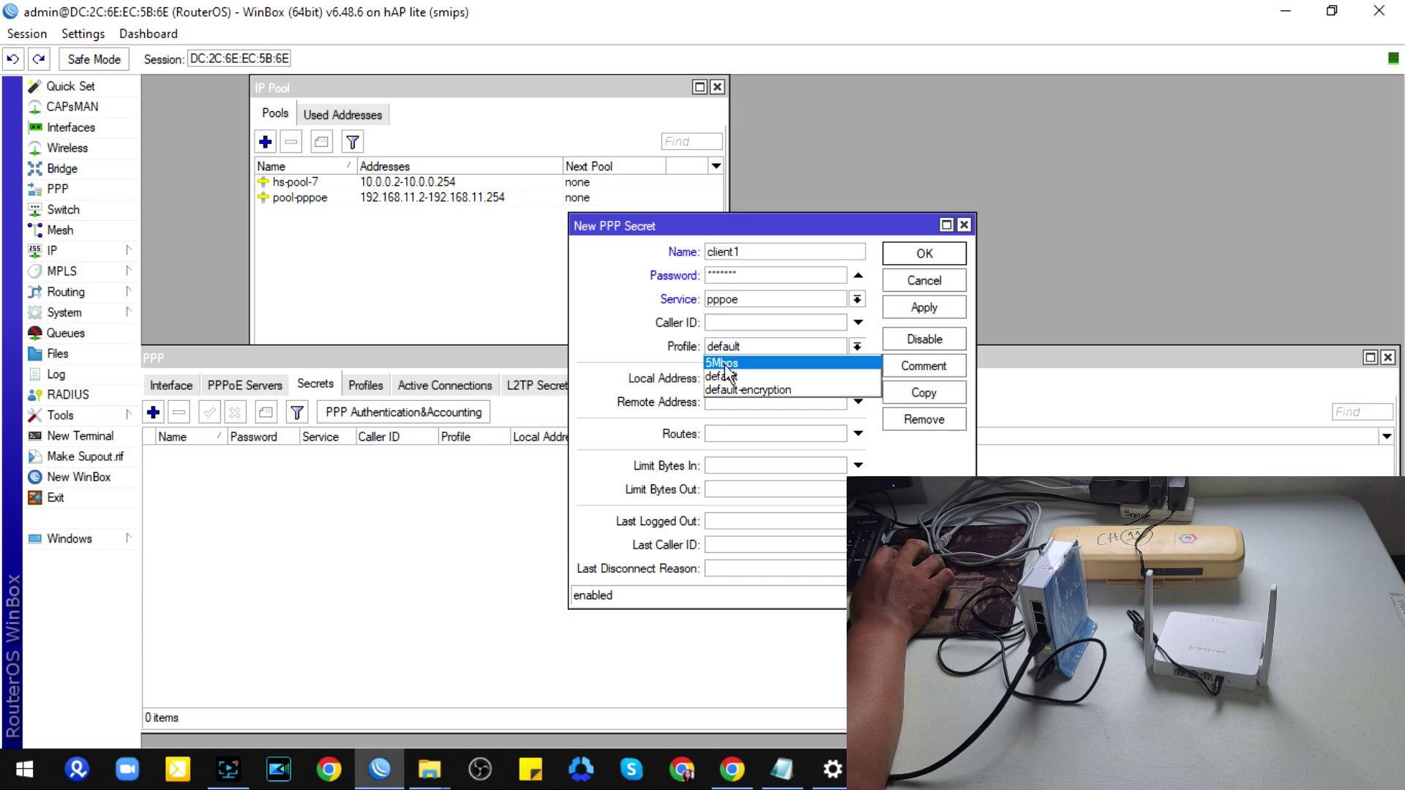
pyautogui.click(900, 253)
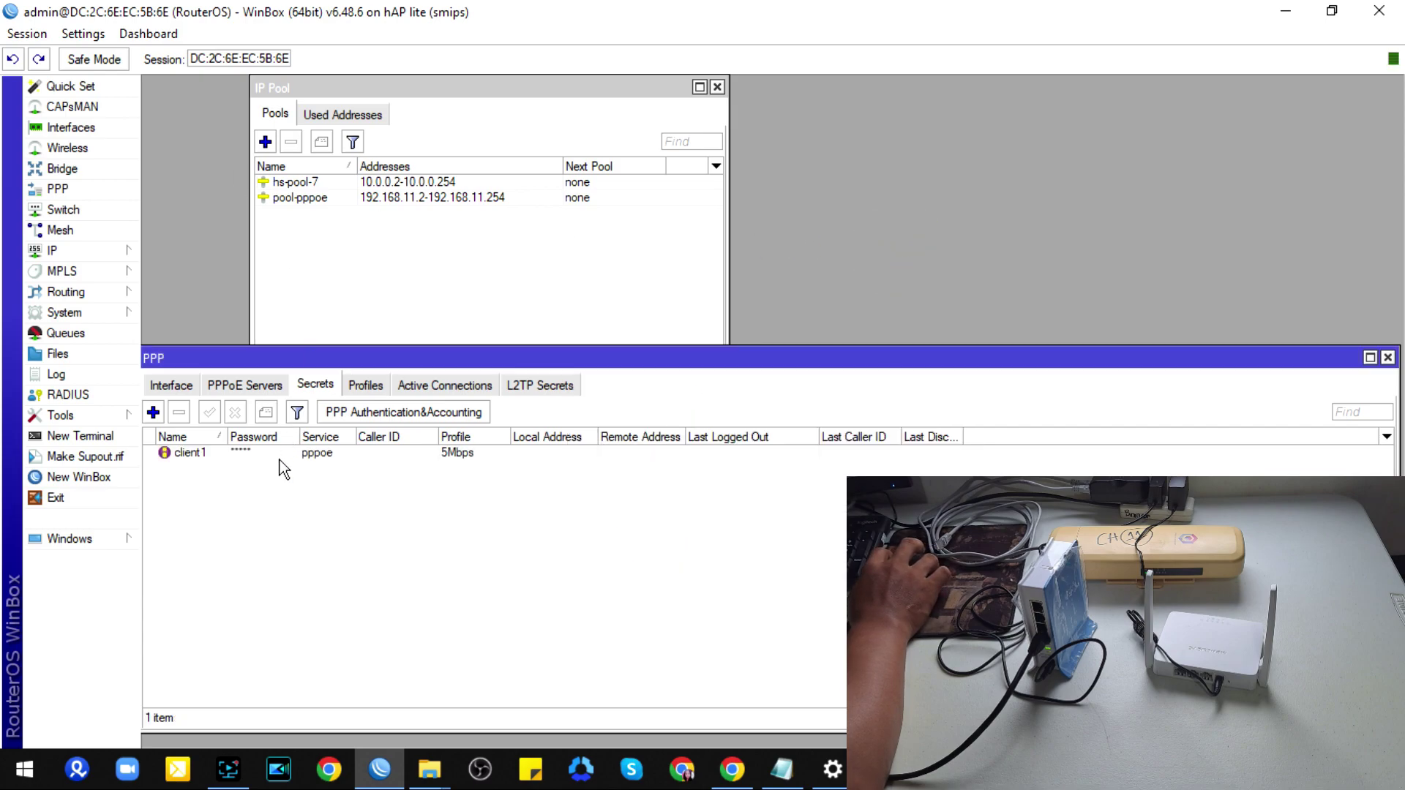
pyautogui.click(83, 33)
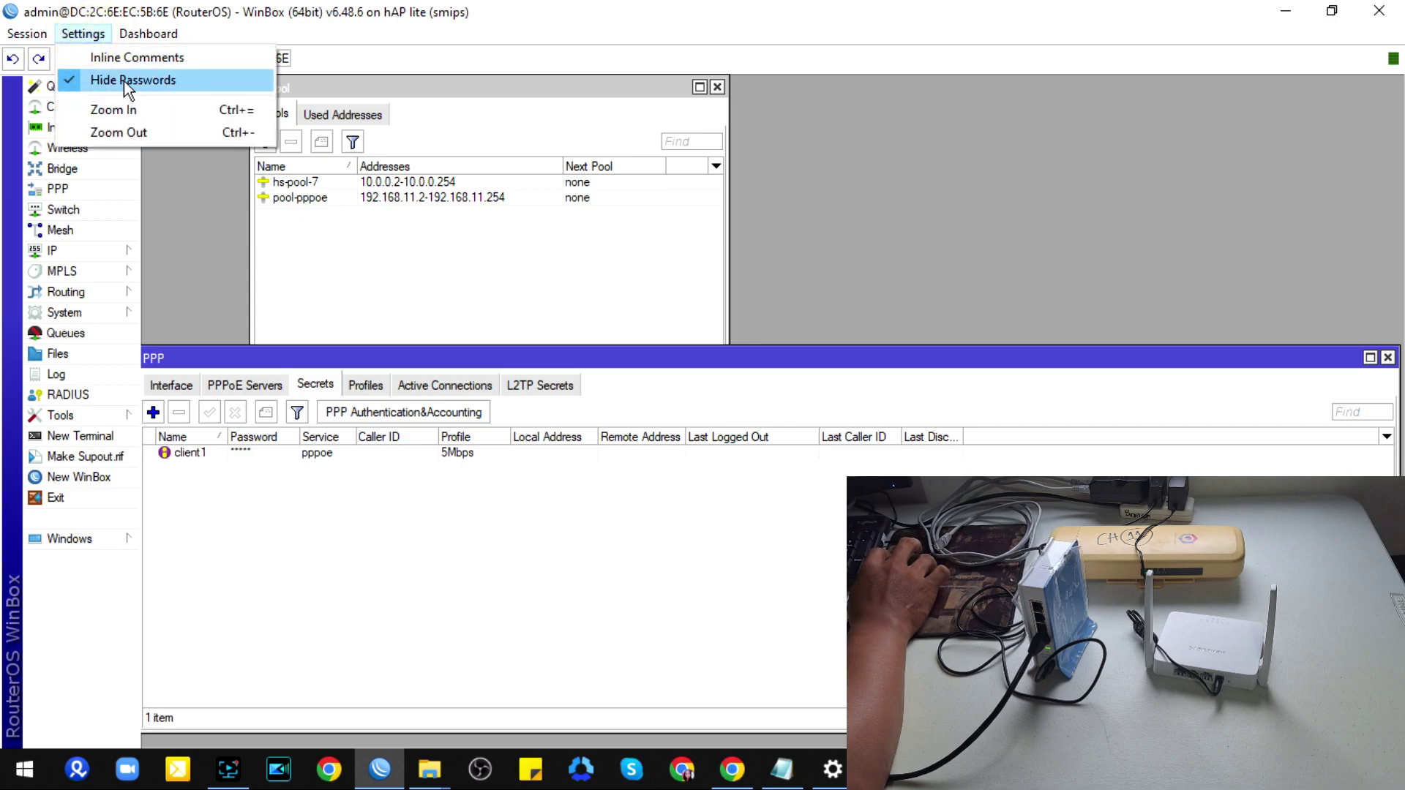
pyautogui.click(124, 81)
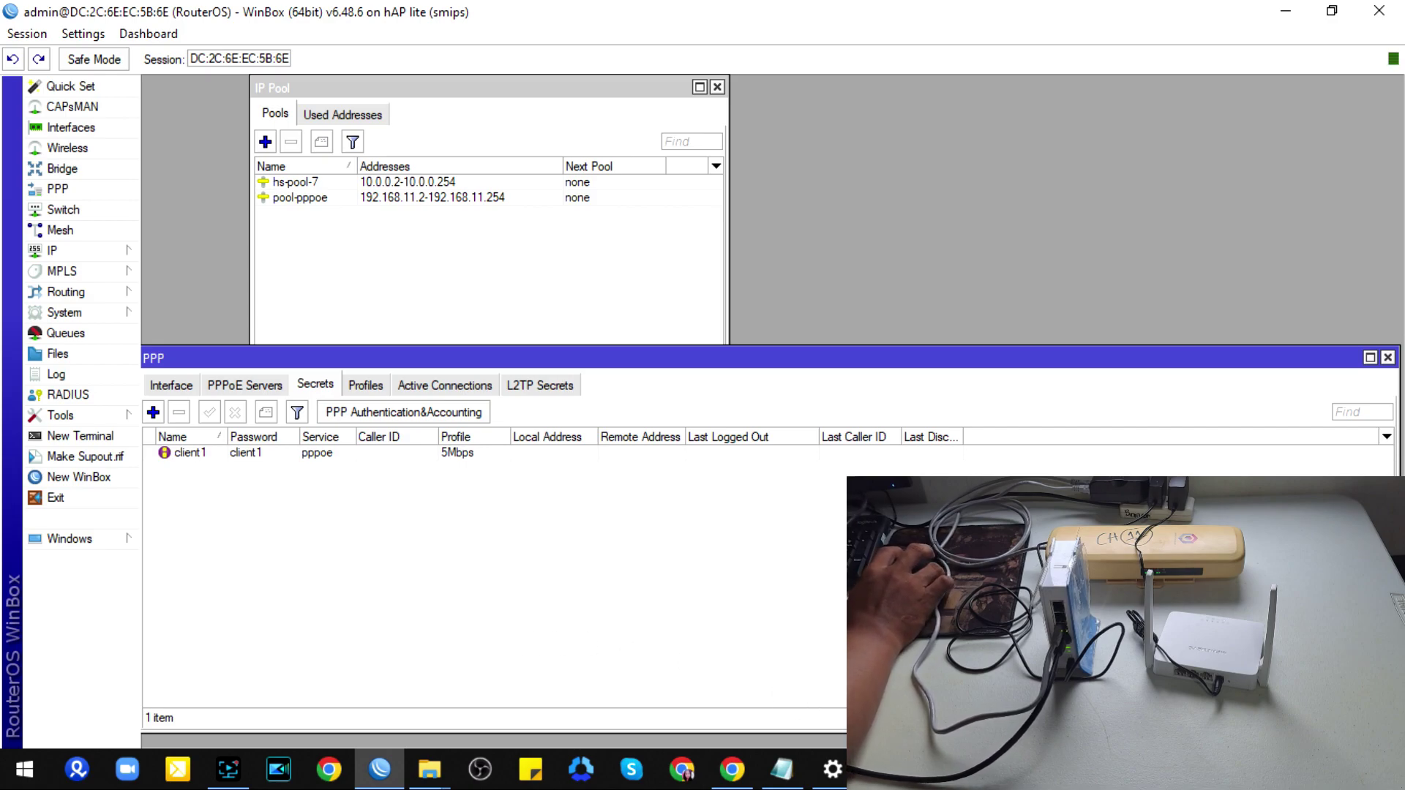
# Step: Join the open VanzJ WiFi network from the taskbar network list
pyautogui.click(1310, 770)
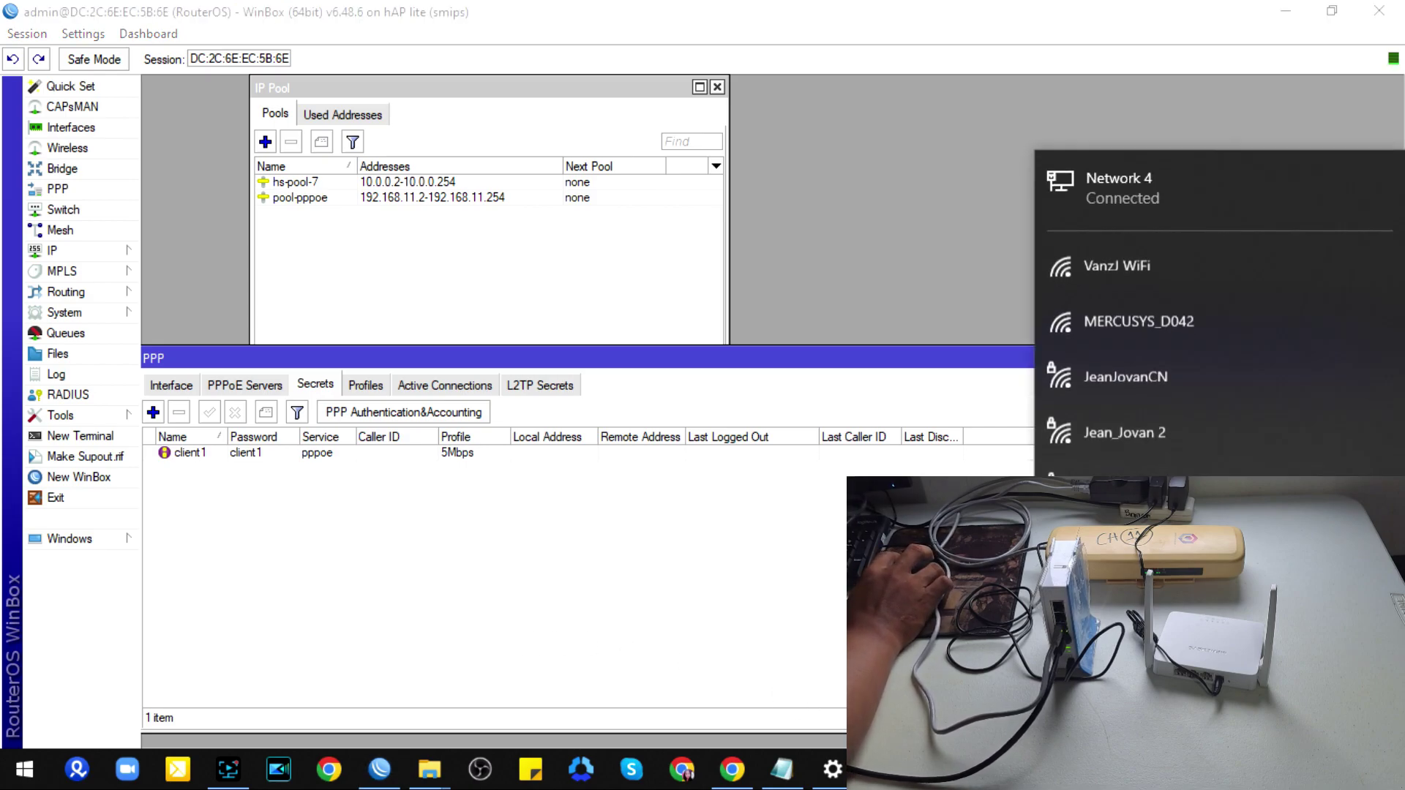
pyautogui.click(1151, 275)
pyautogui.click(1315, 408)
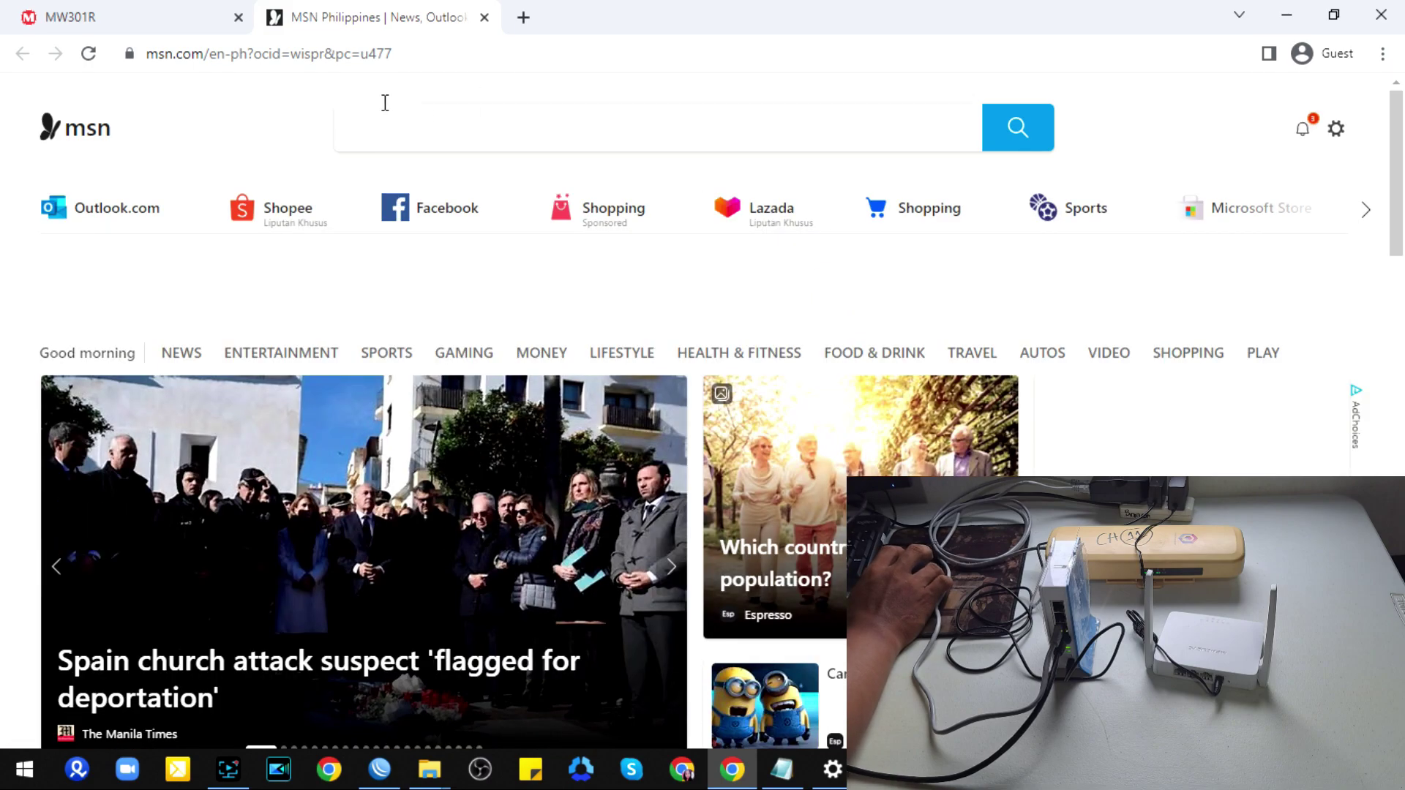
# Step: Load 10.0.0.1 in the current Chrome tab and again in a new tab
pyautogui.click(428, 53)
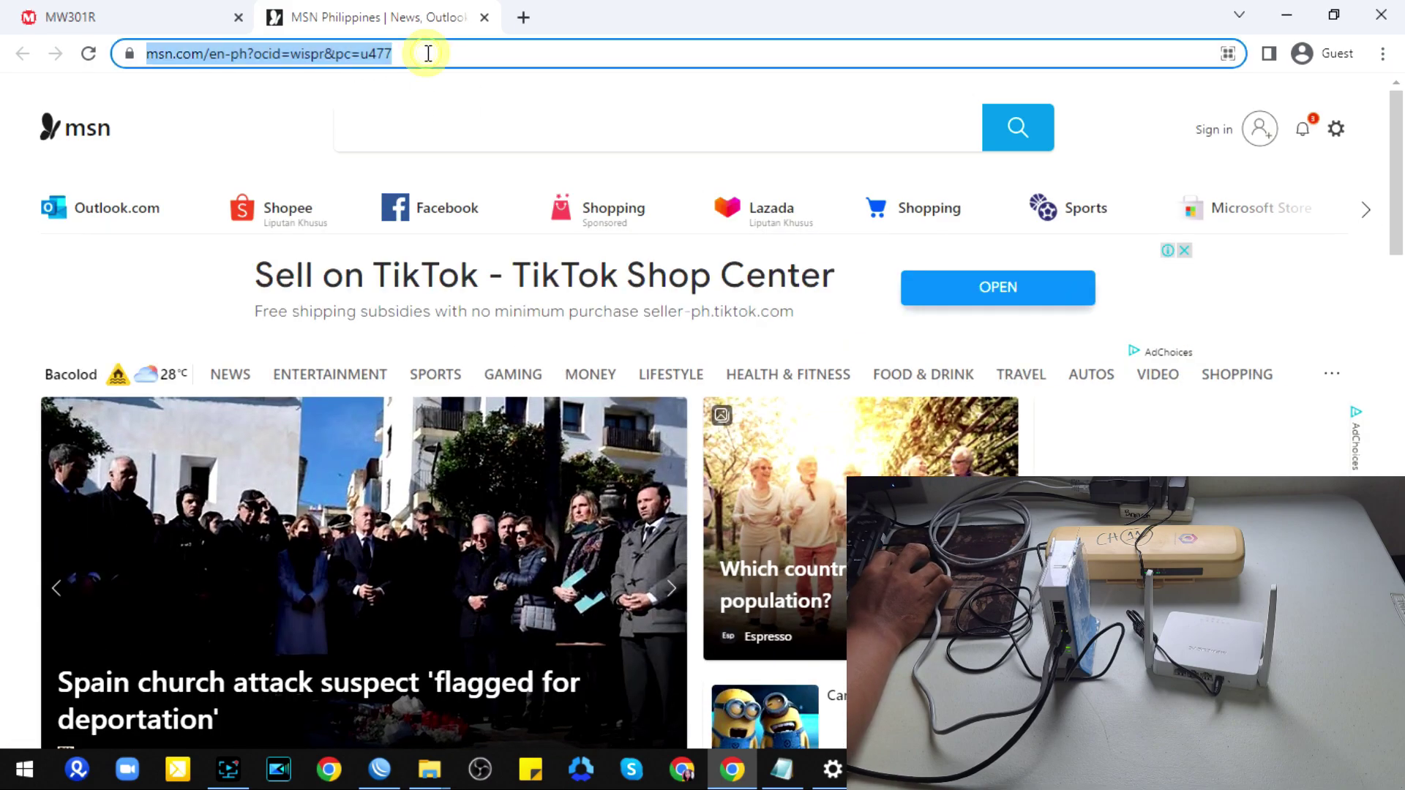
pyautogui.write('10')
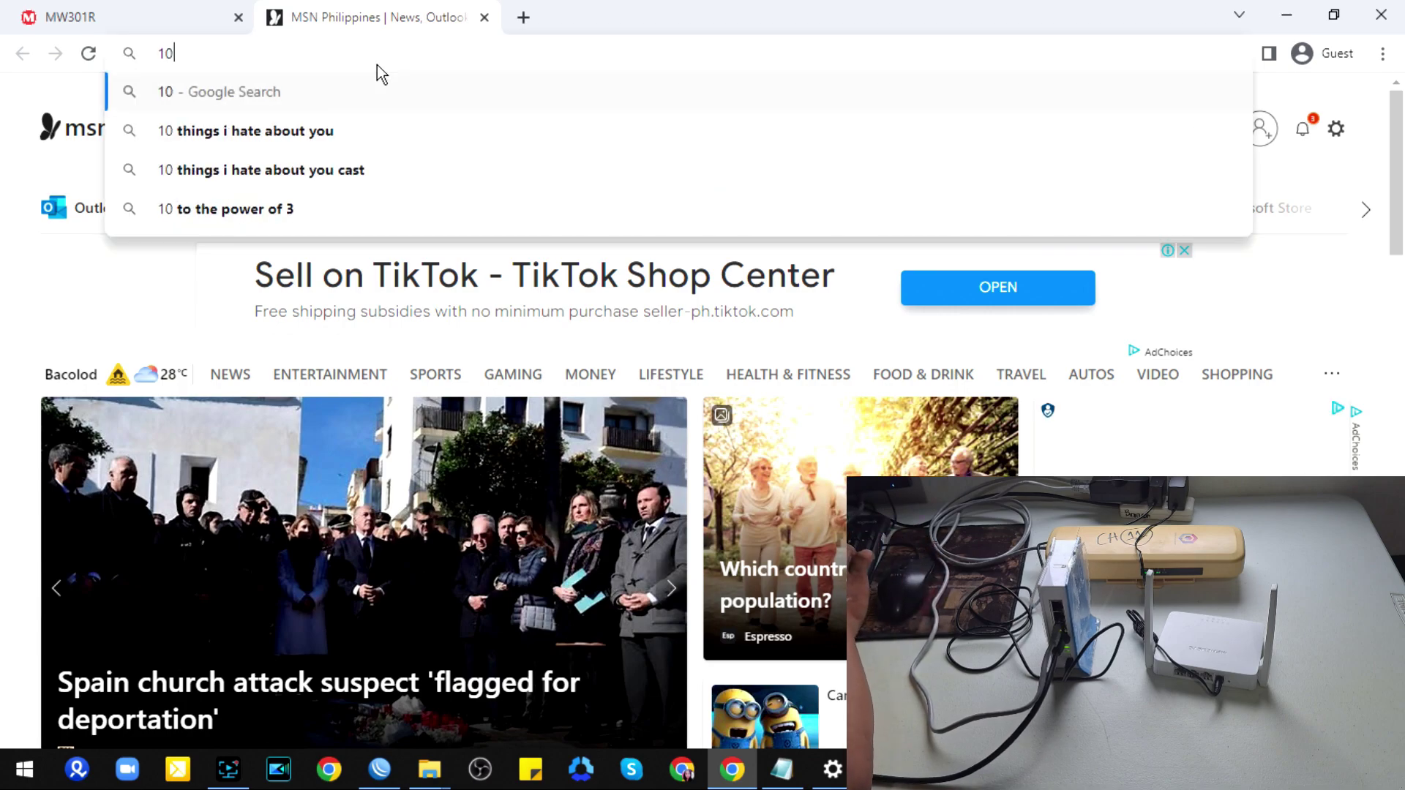
pyautogui.write('.0.0.')
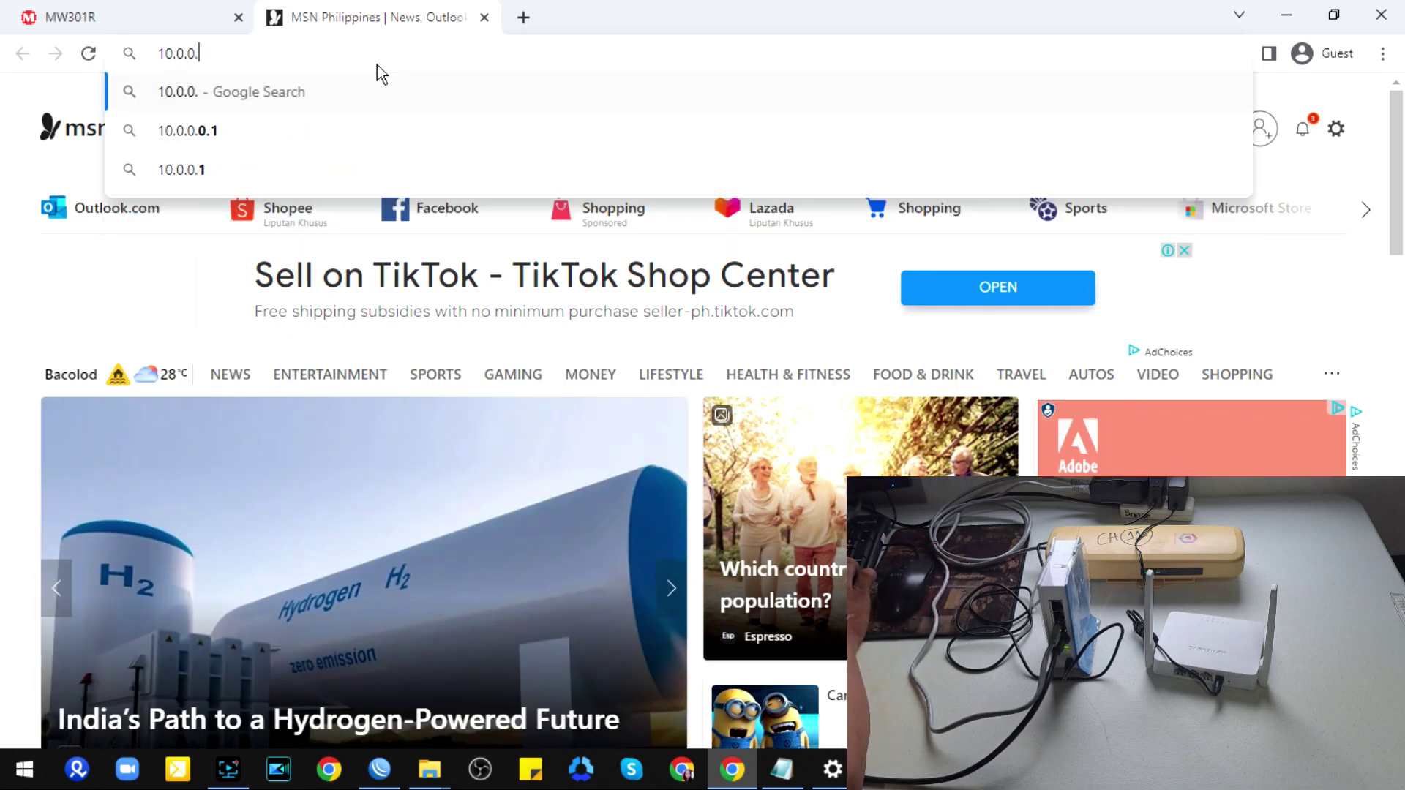
pyautogui.write('1')
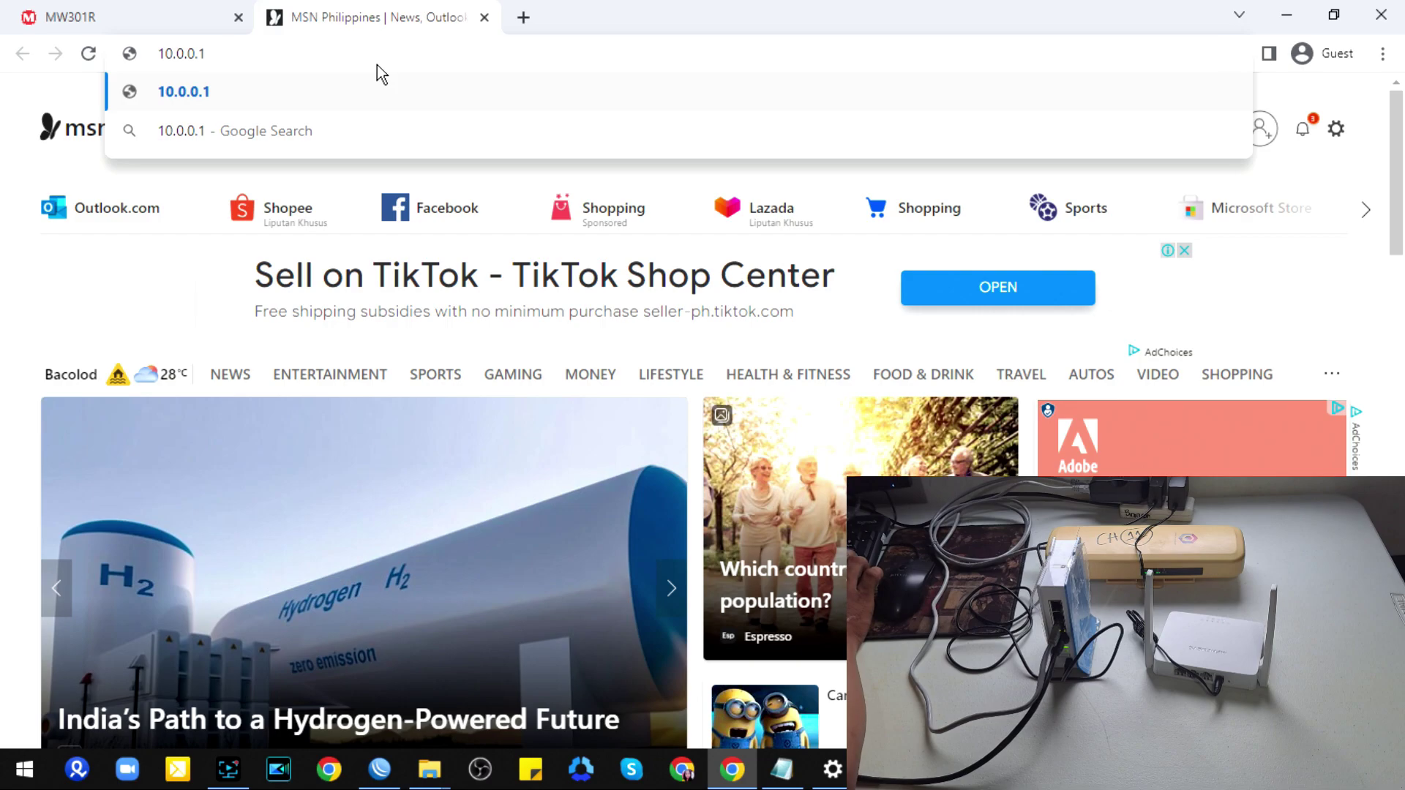
pyautogui.press('Return')
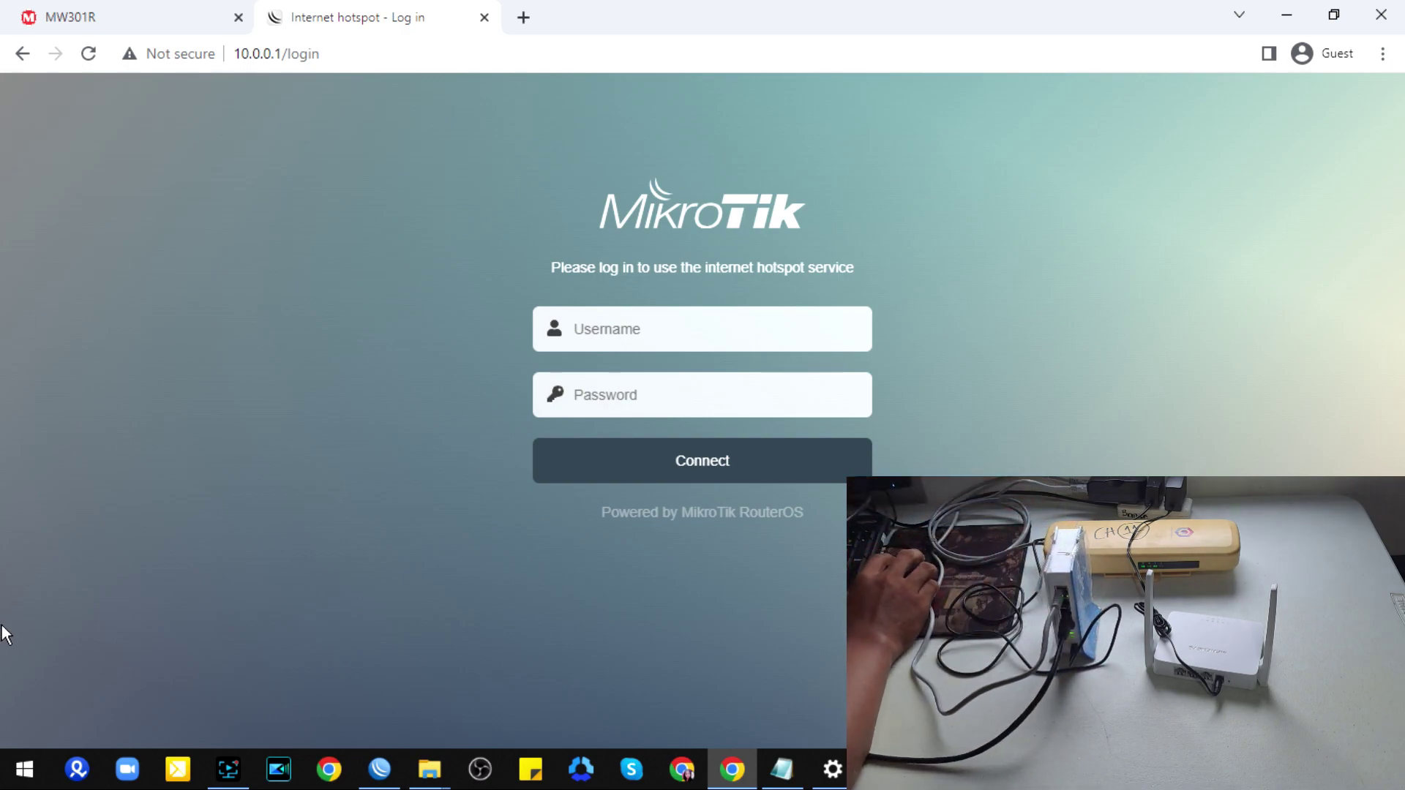
pyautogui.click(524, 18)
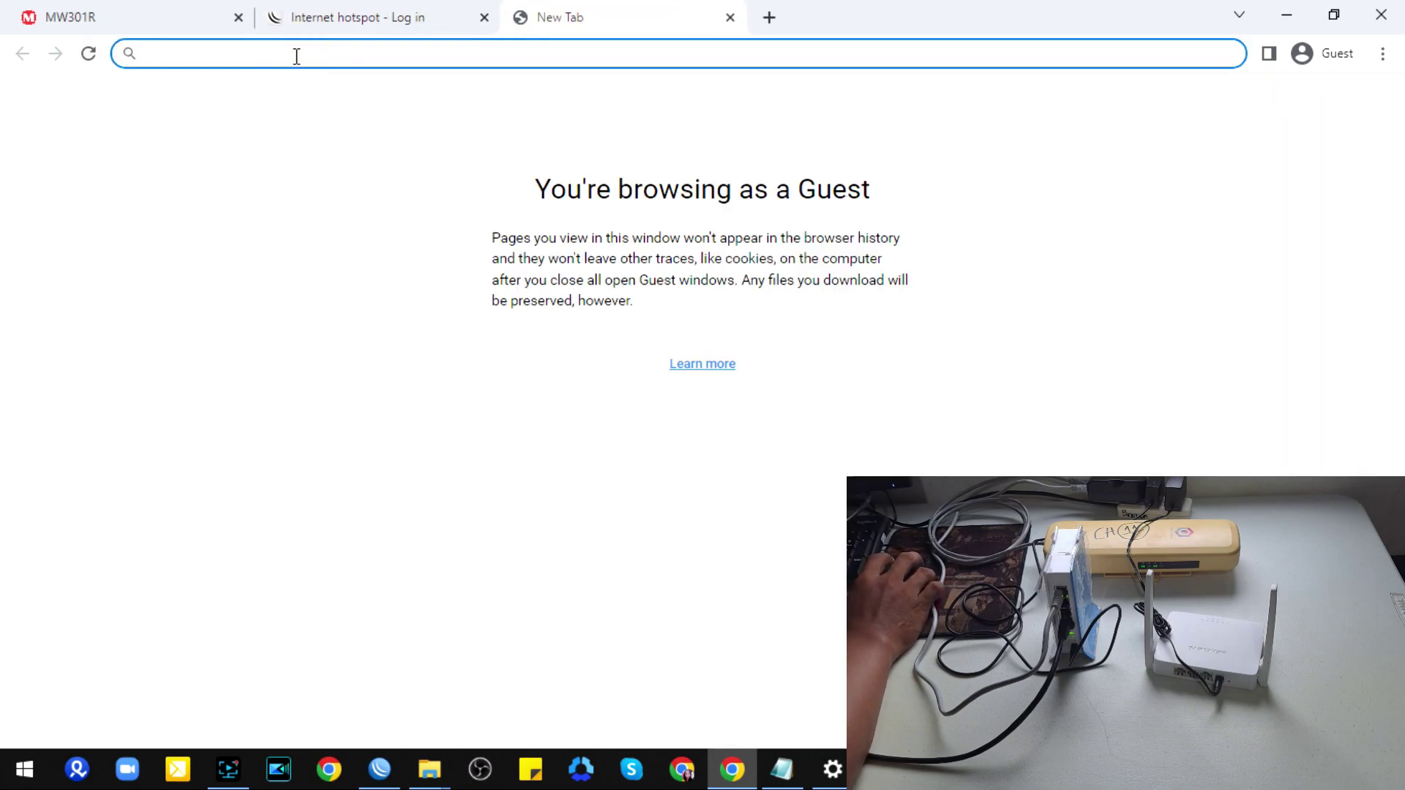
pyautogui.write('10.')
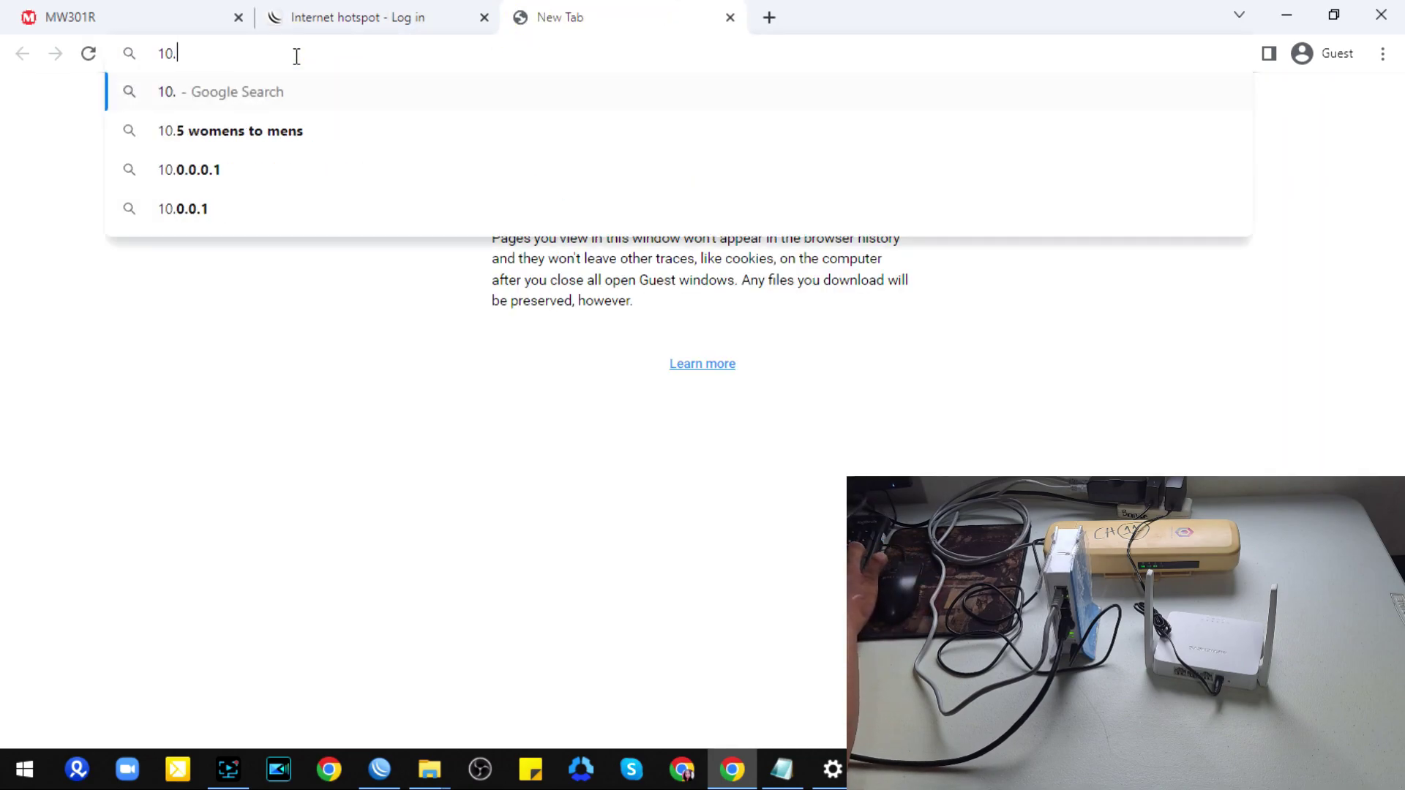
pyautogui.write('0.0.1')
pyautogui.press('Return')
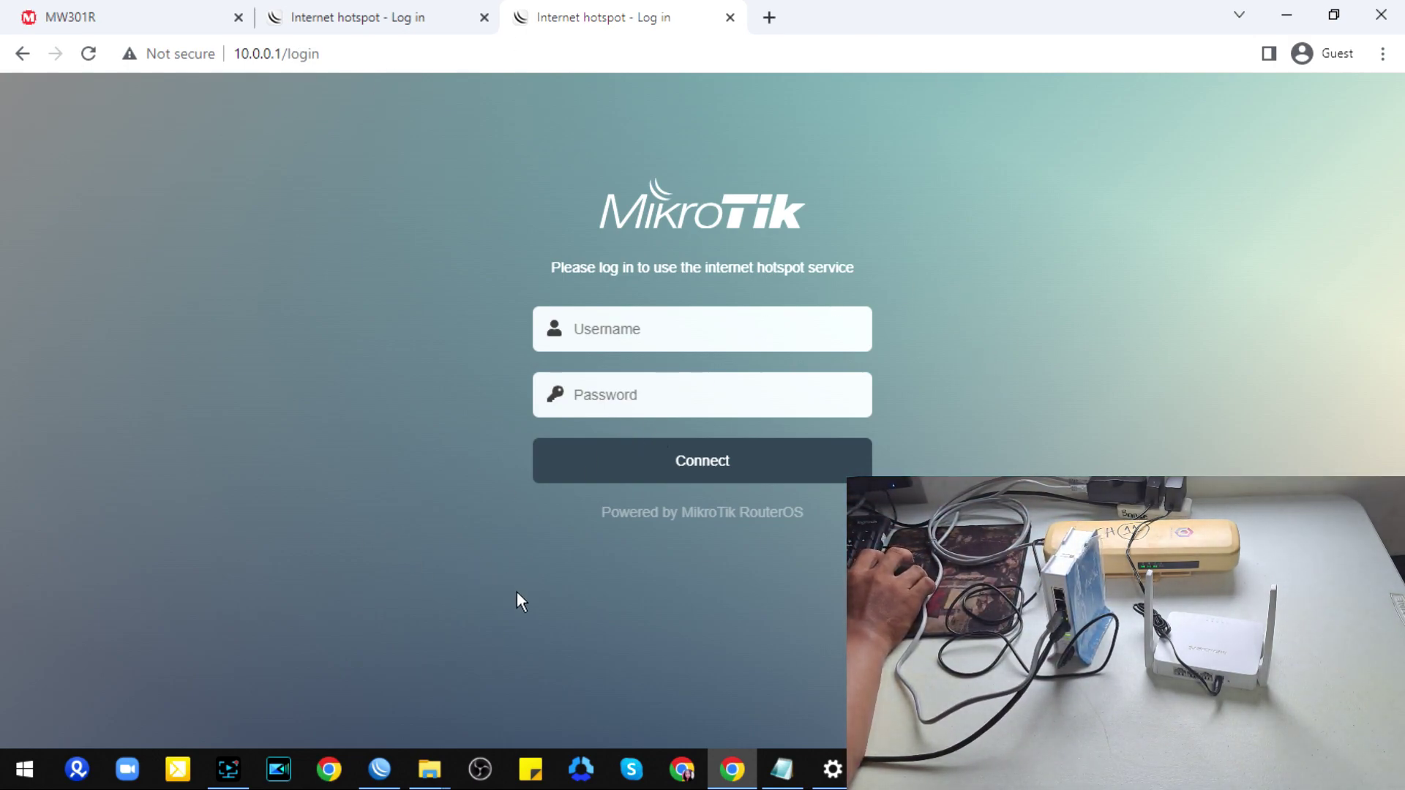
pyautogui.click(380, 769)
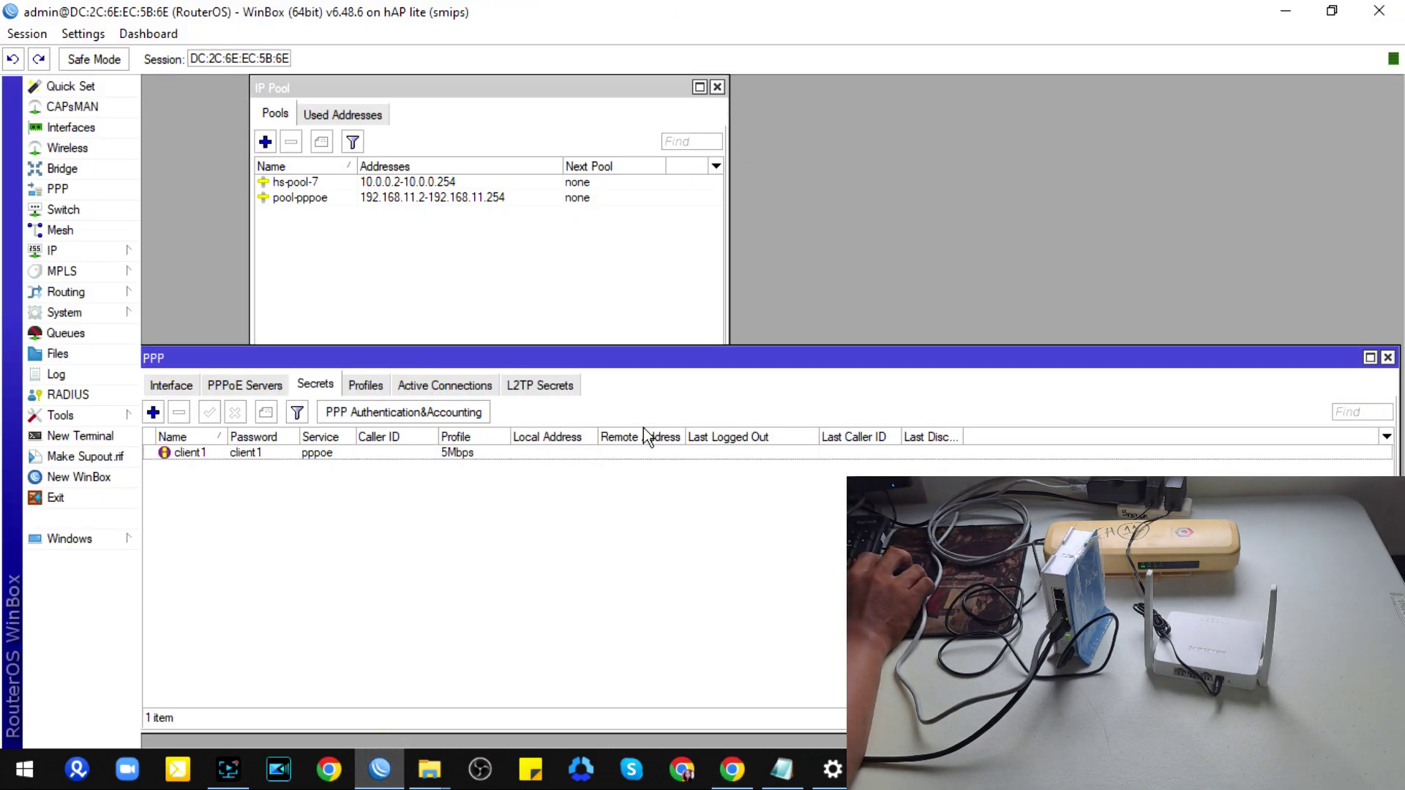
# Step: Delete the admin user from the IP Hotspot Users list
pyautogui.click(90, 255)
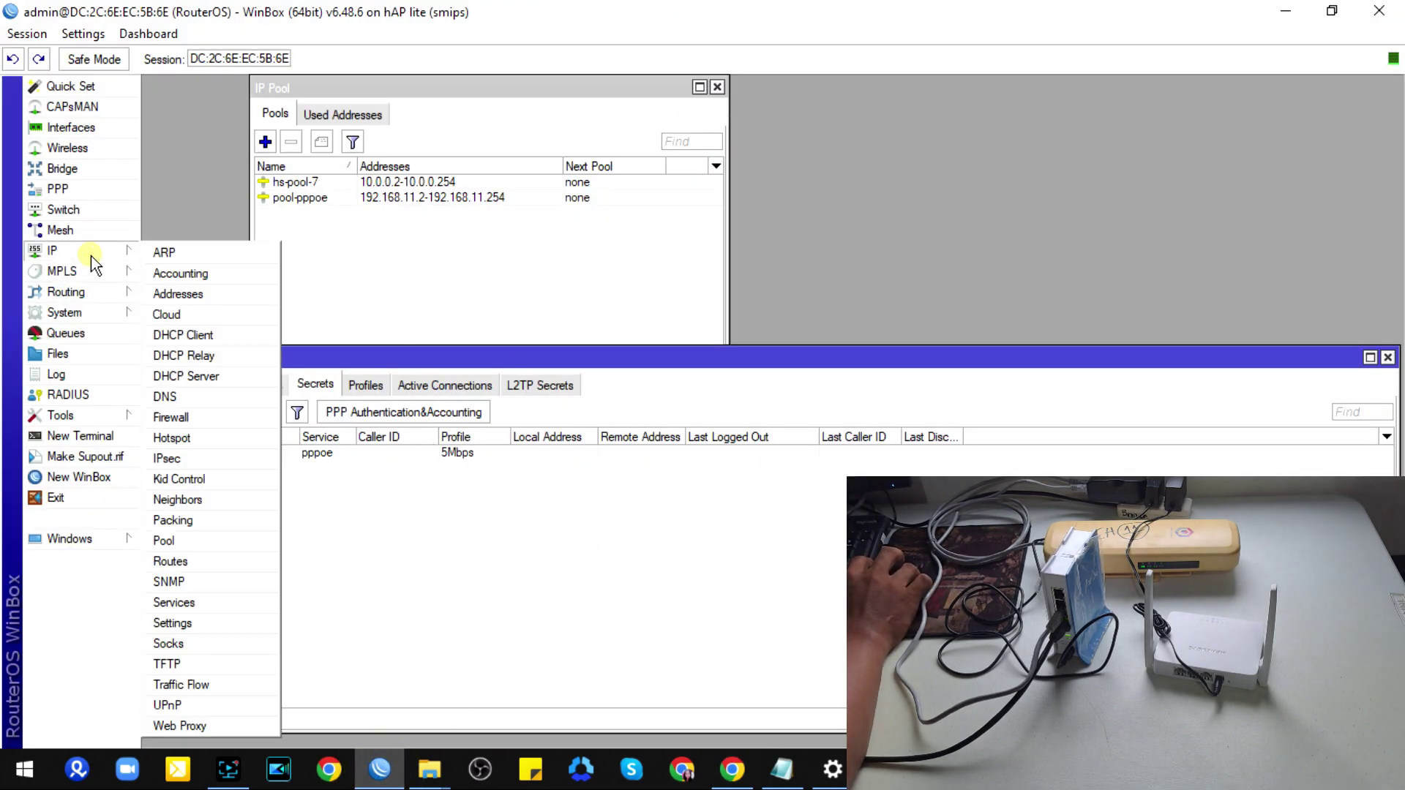
pyautogui.click(195, 437)
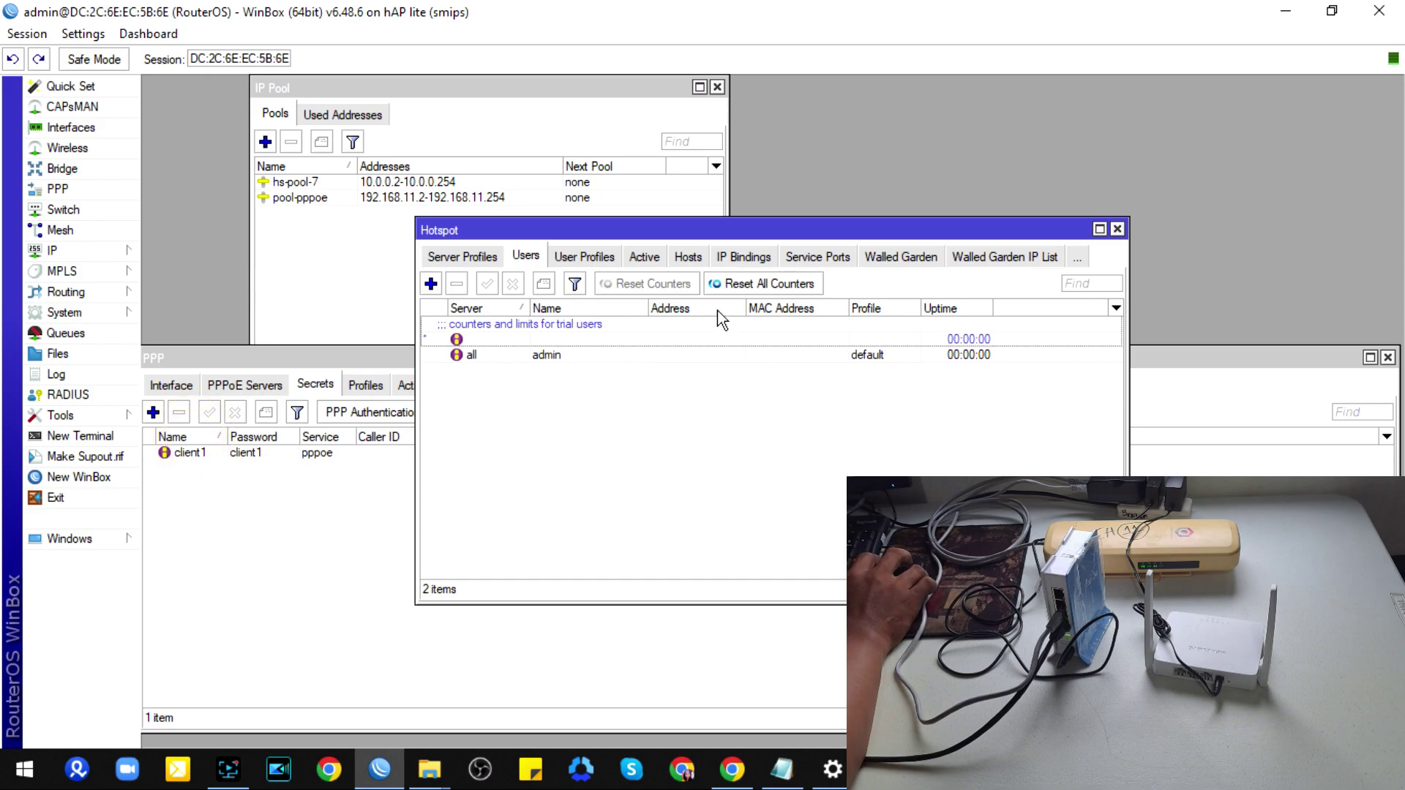
pyautogui.click(556, 355)
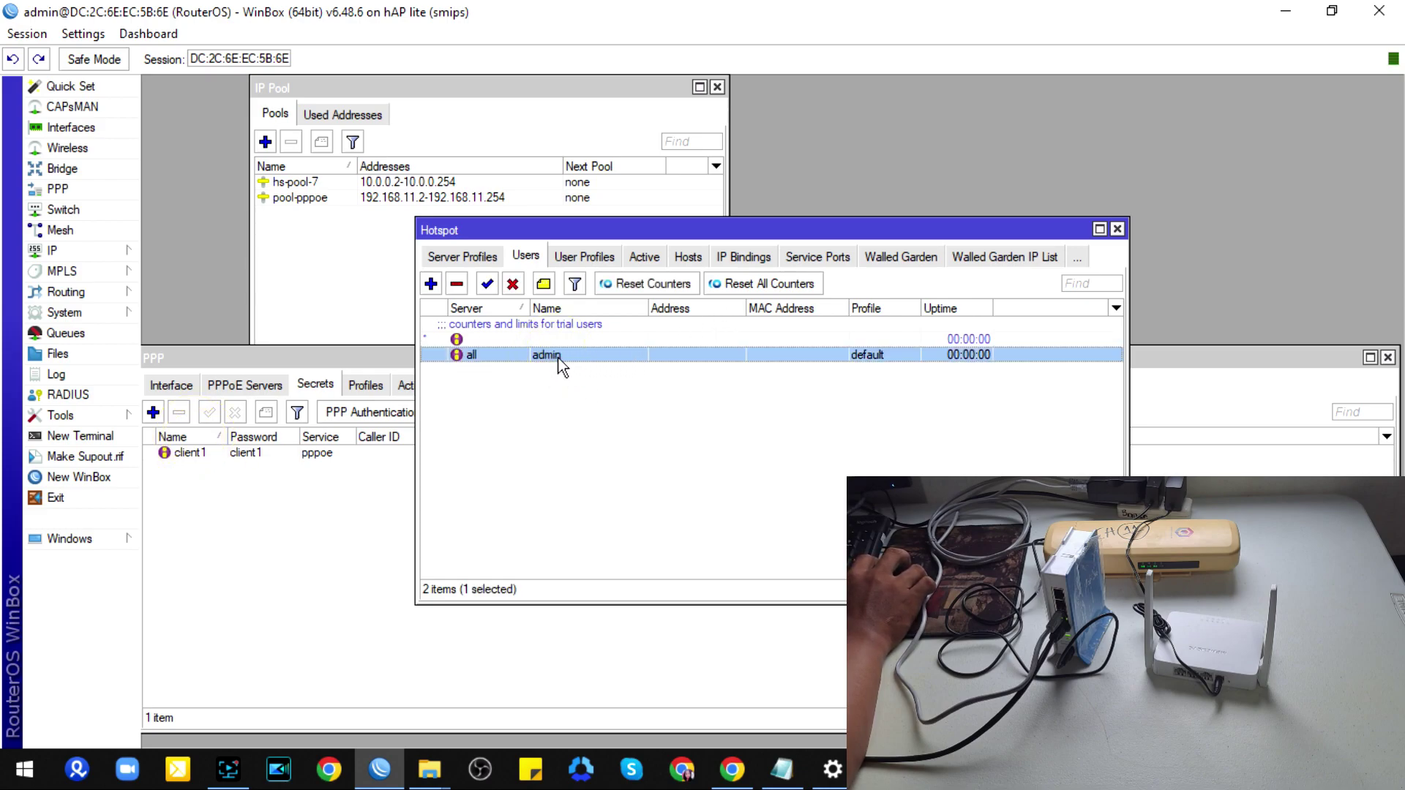
pyautogui.click(456, 284)
# Step: Add a hotspot user named test with a password
pyautogui.click(430, 284)
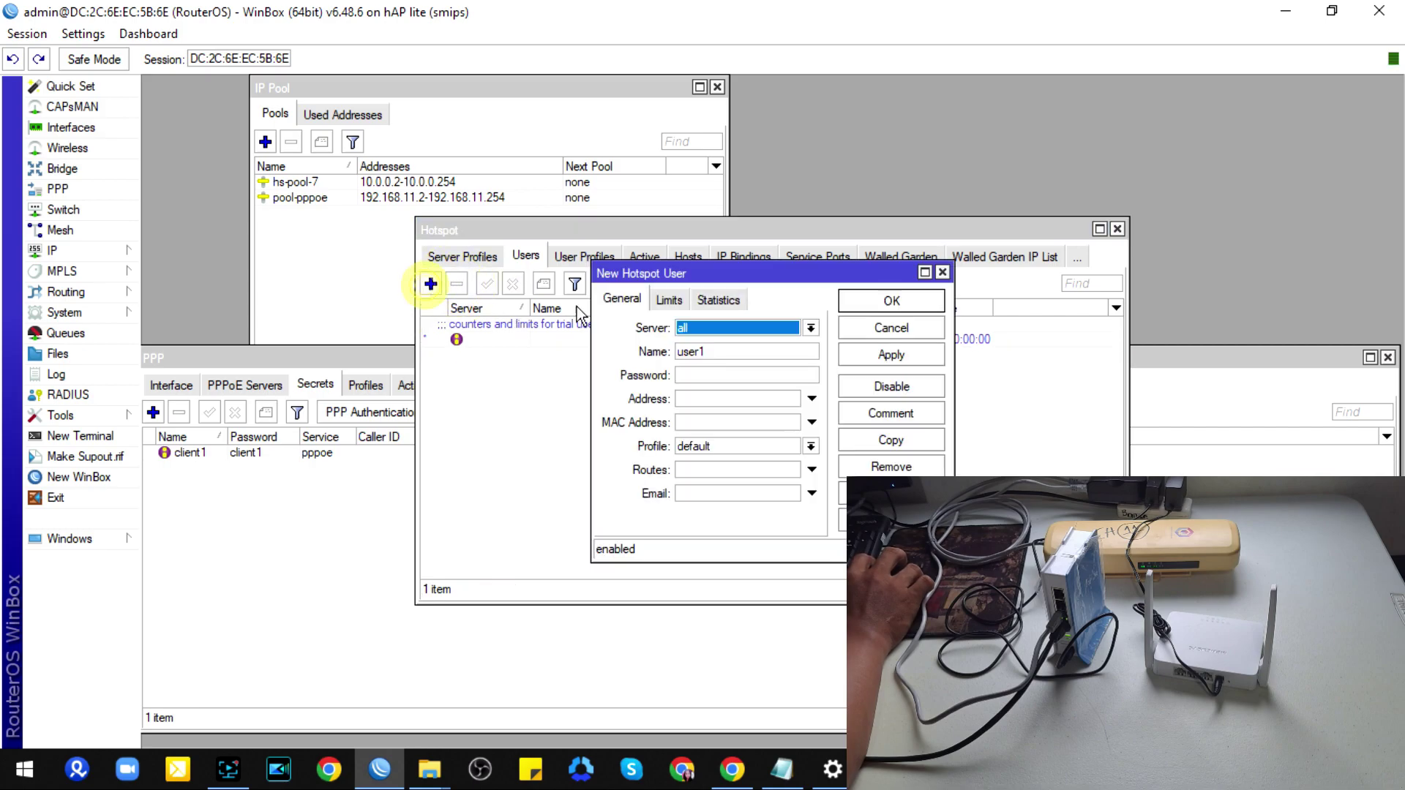
pyautogui.doubleClick(721, 354)
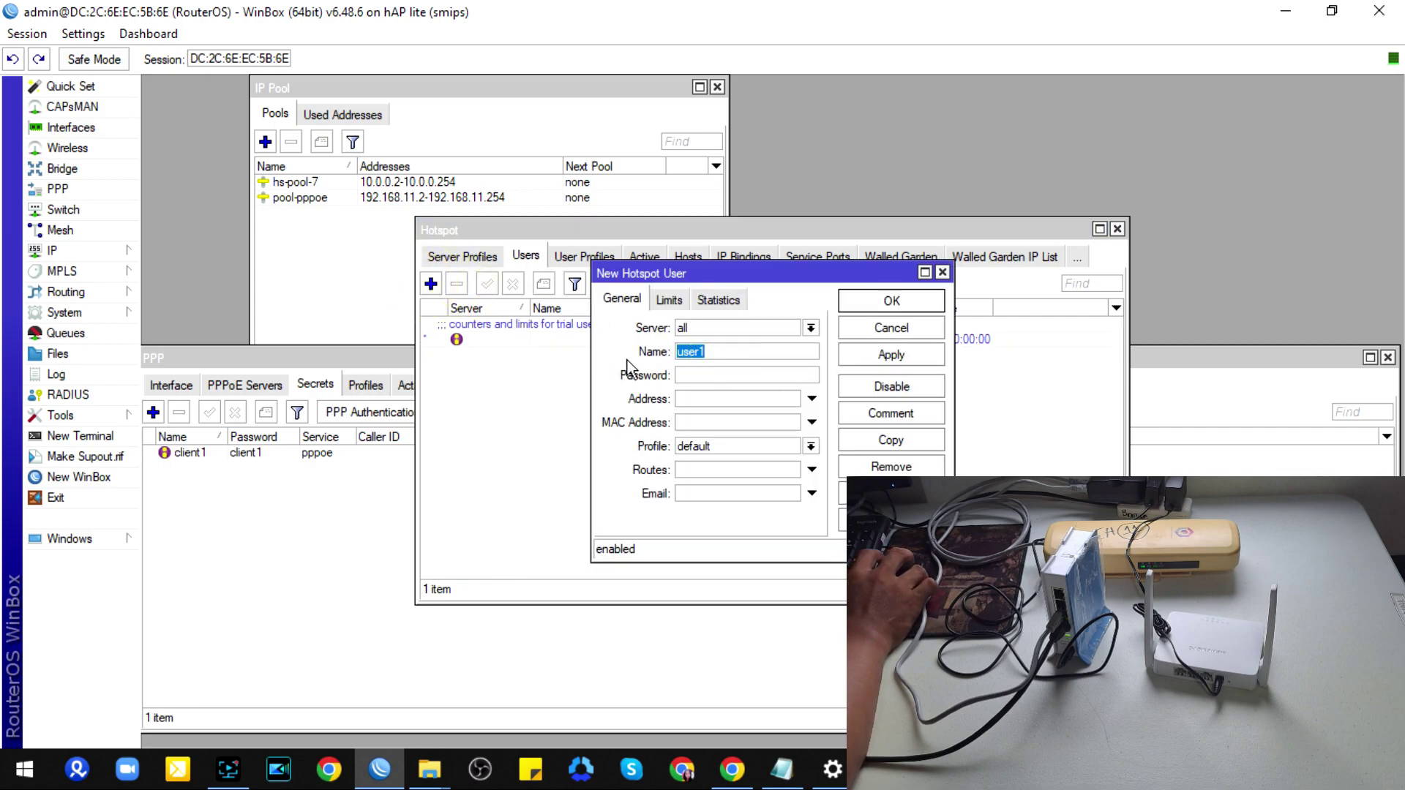
pyautogui.click(709, 371)
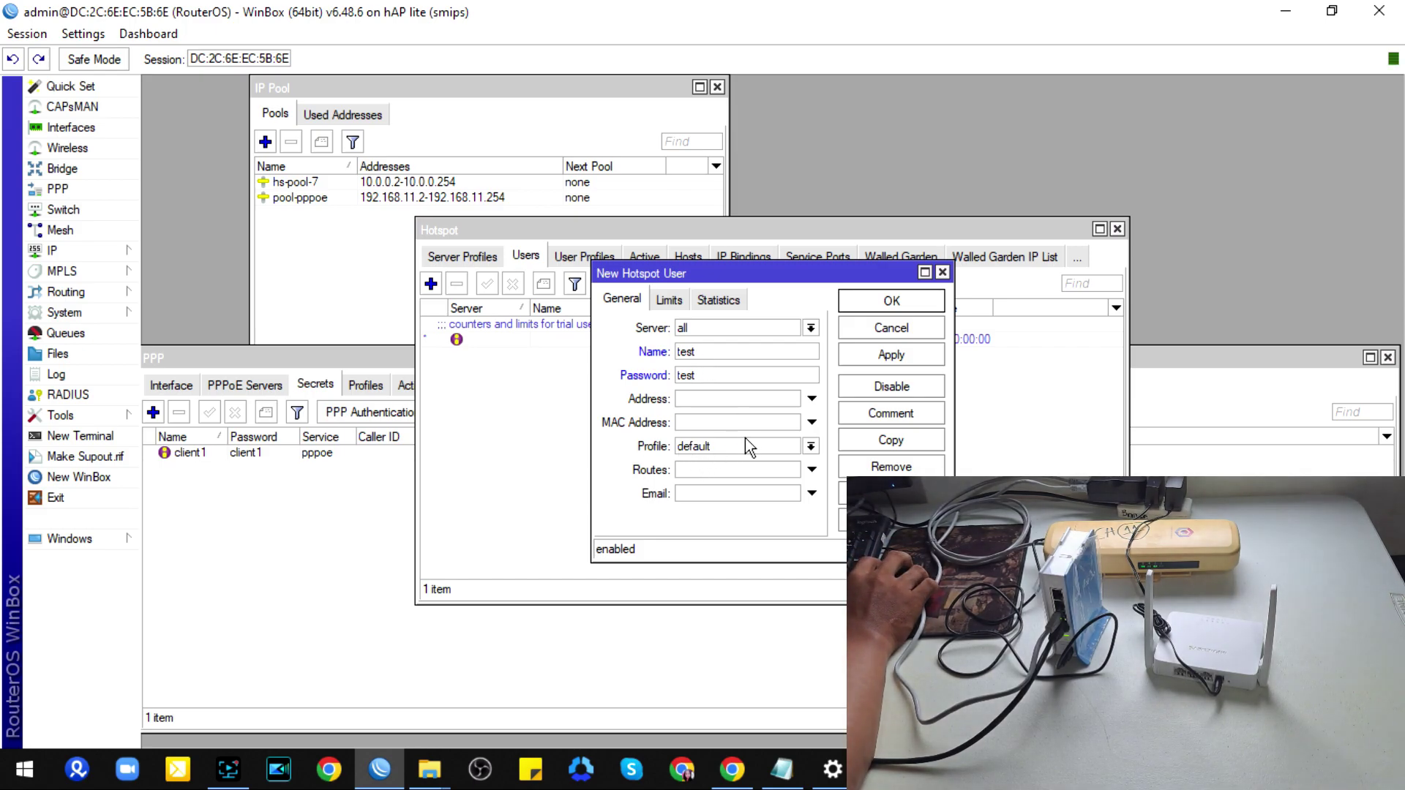
pyautogui.click(888, 306)
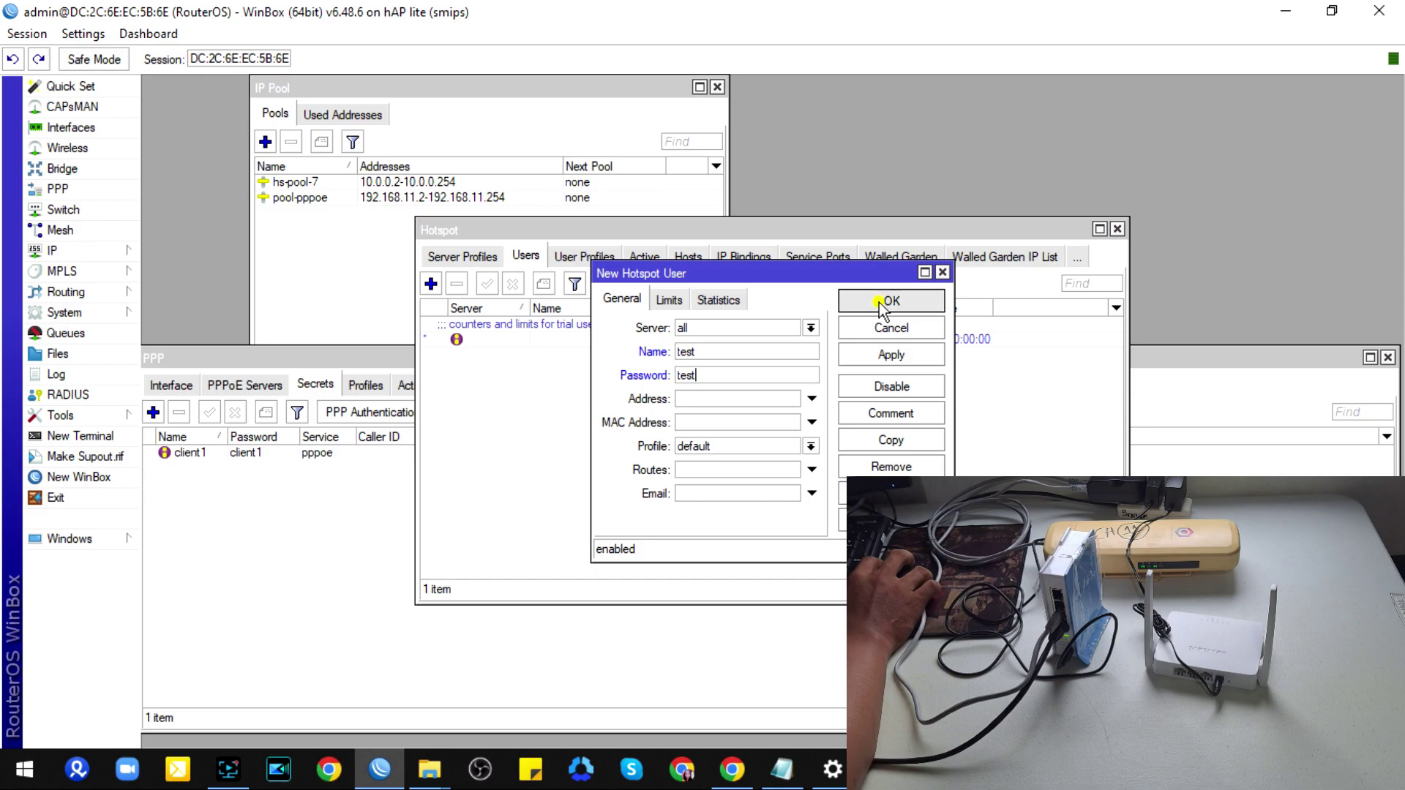
pyautogui.click(732, 768)
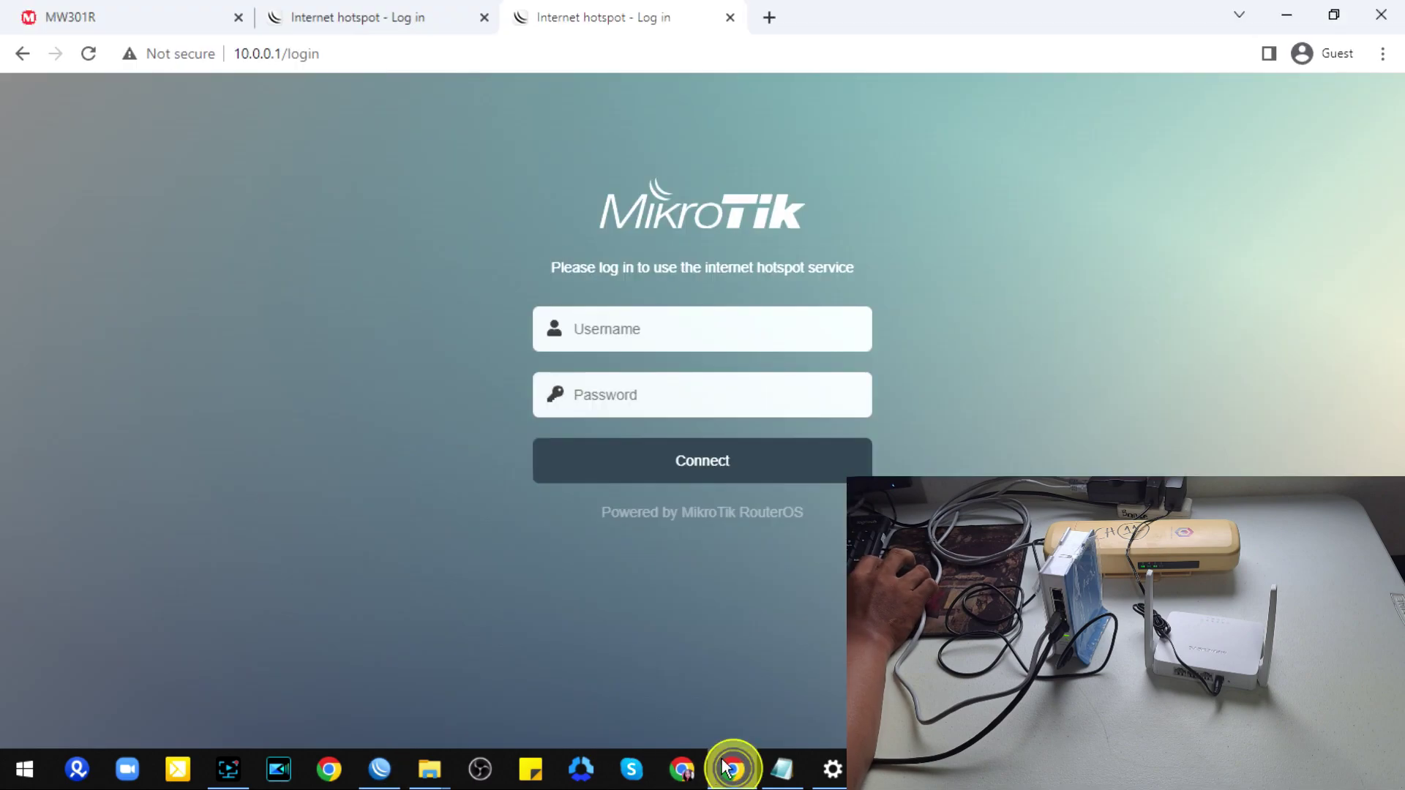
# Step: Log in on the hotspot page with username test and its password
pyautogui.click(618, 333)
pyautogui.click(637, 393)
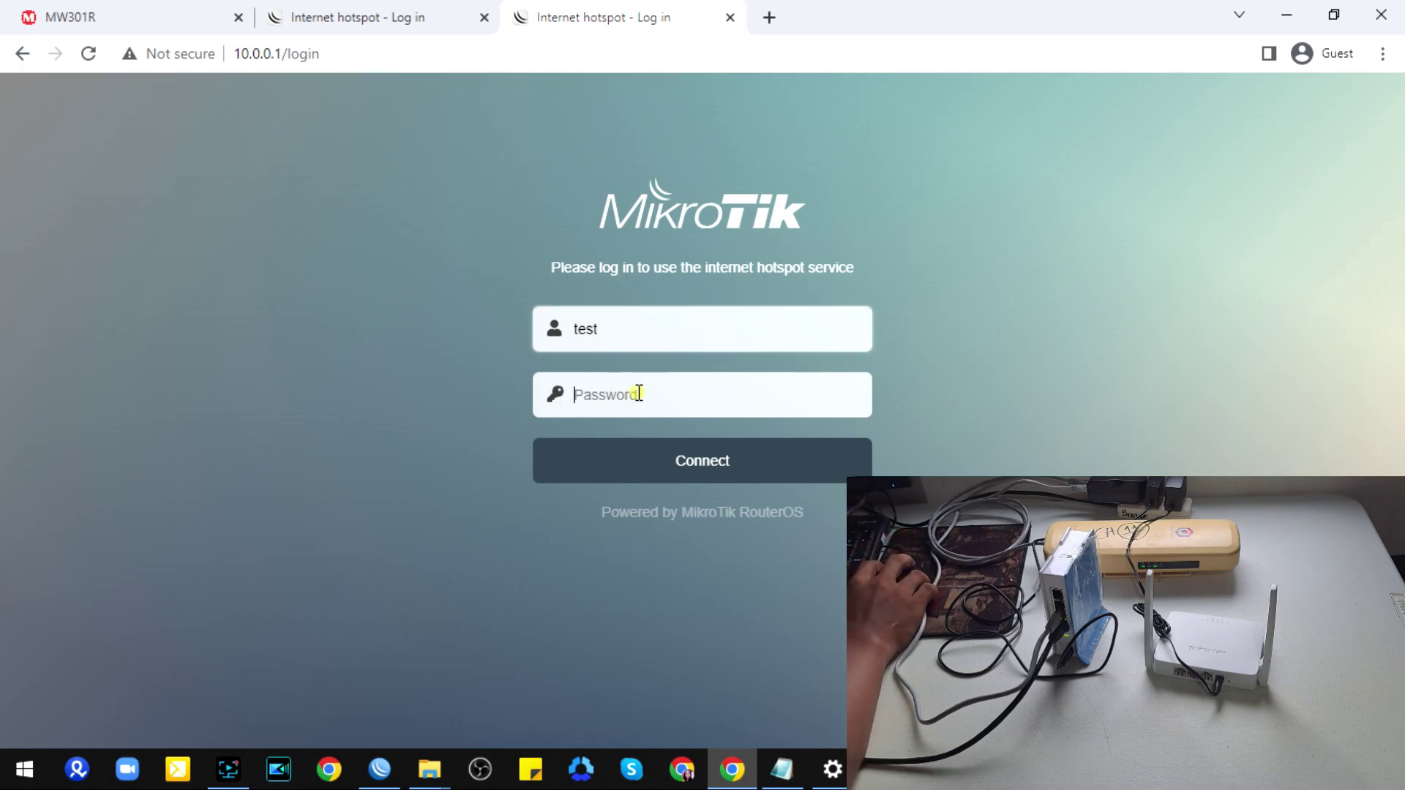
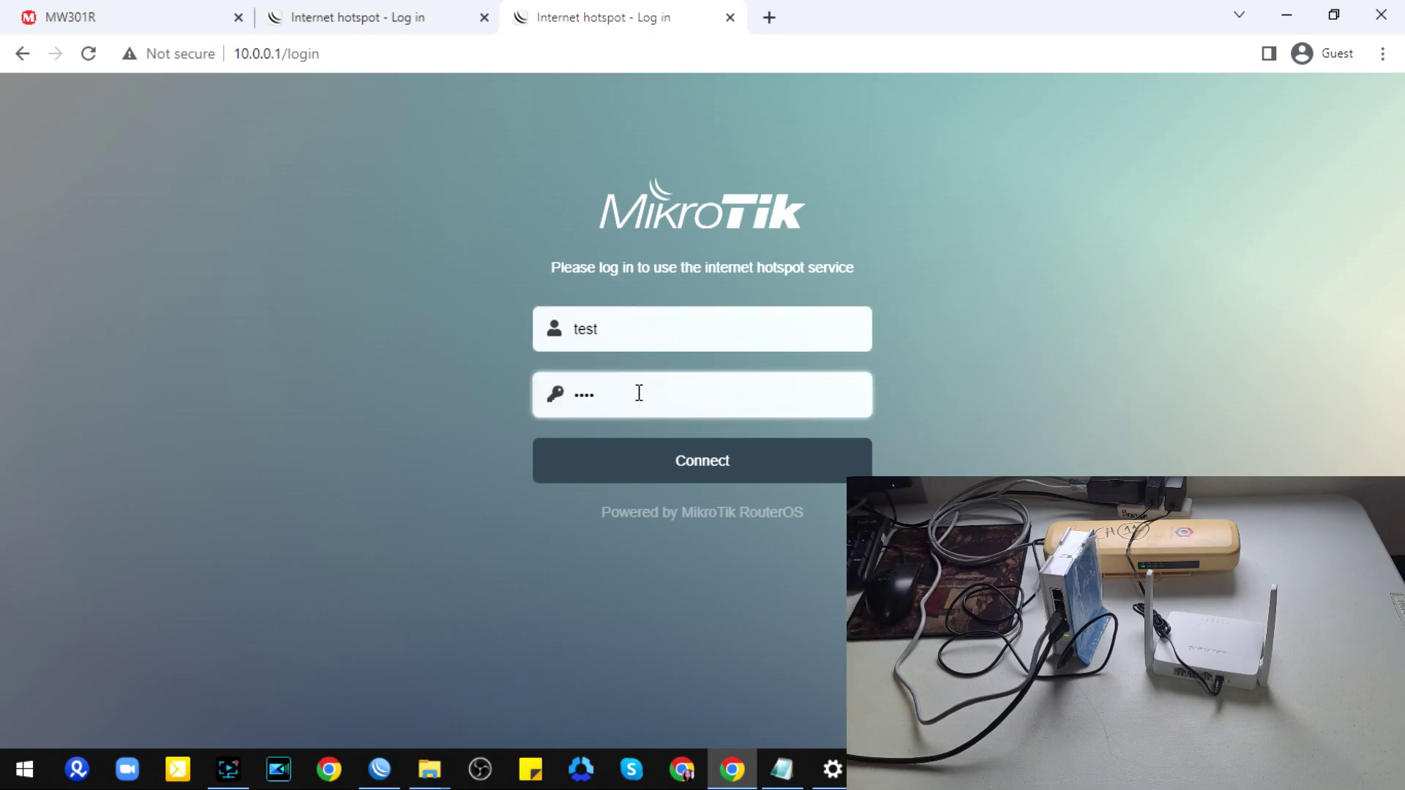
pyautogui.click(713, 461)
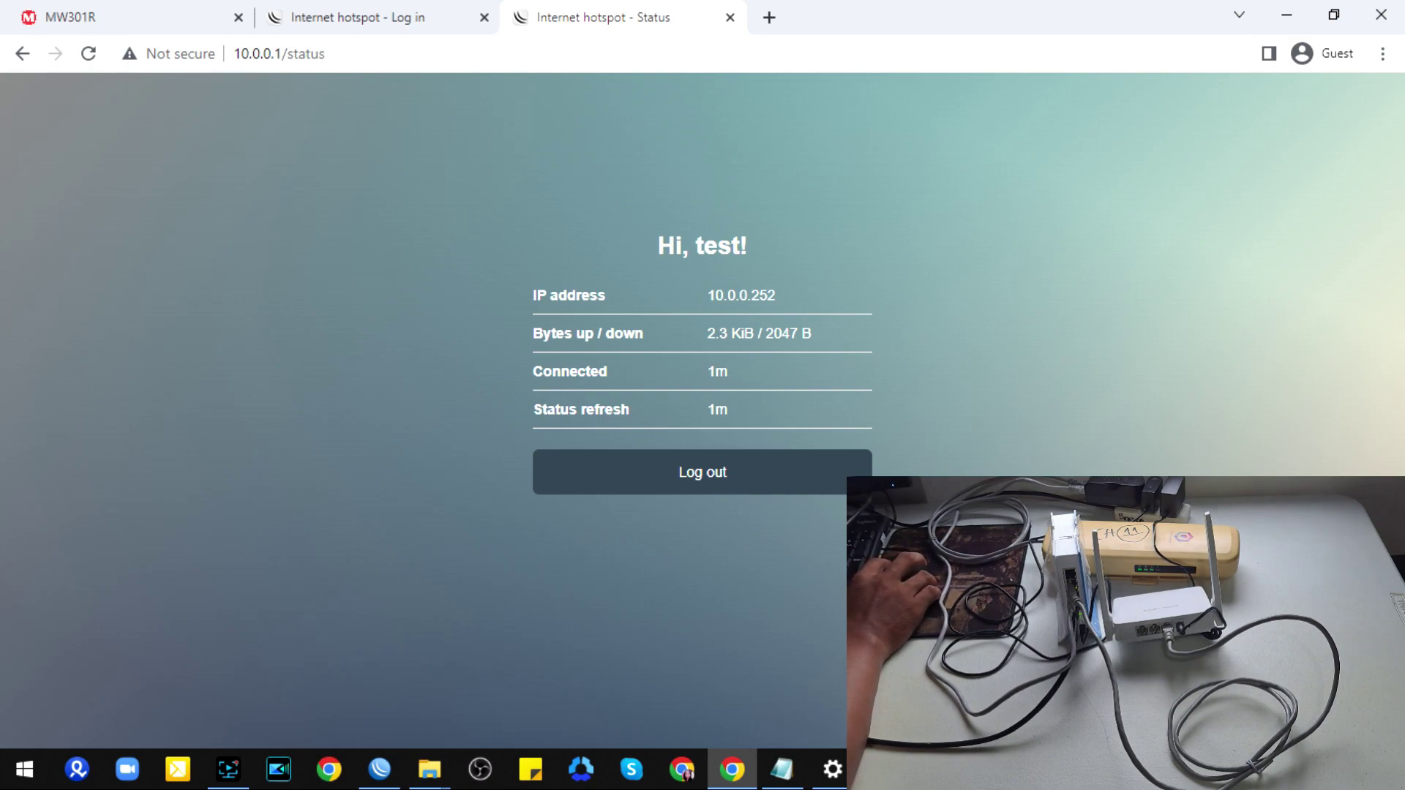
# Step: Join the MERCUSYS_D042 Wi-Fi network from the taskbar network list
pyautogui.click(1290, 770)
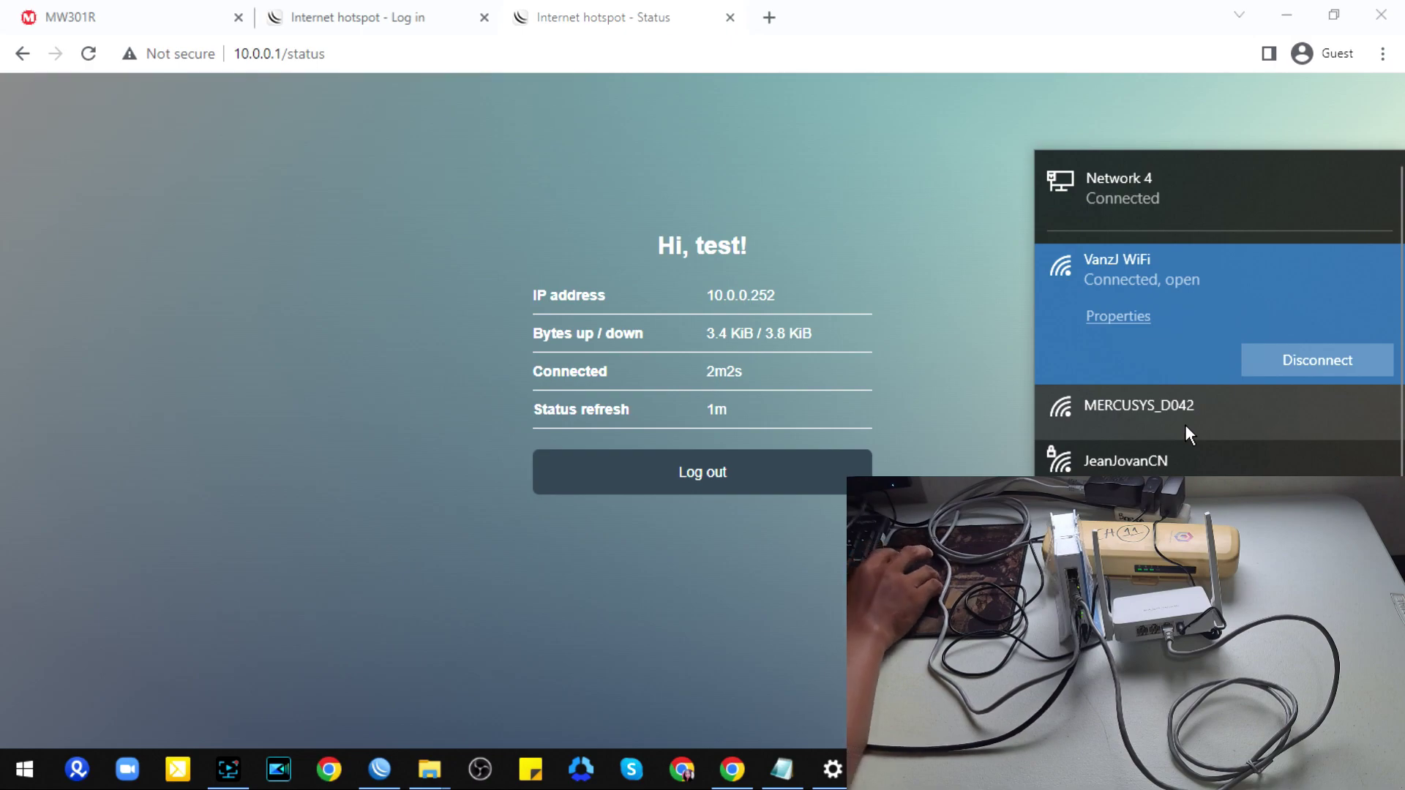
pyautogui.click(1134, 416)
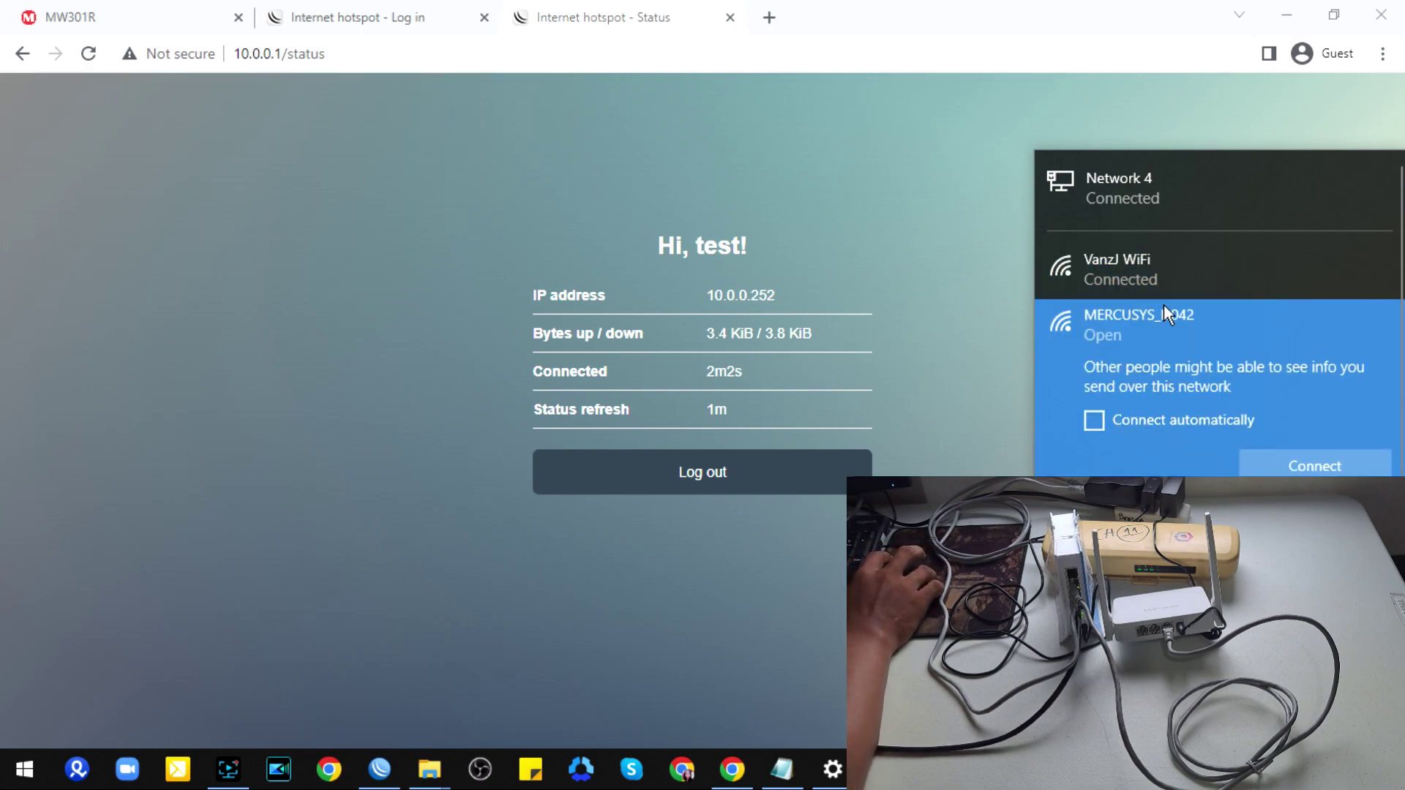
pyautogui.click(1327, 470)
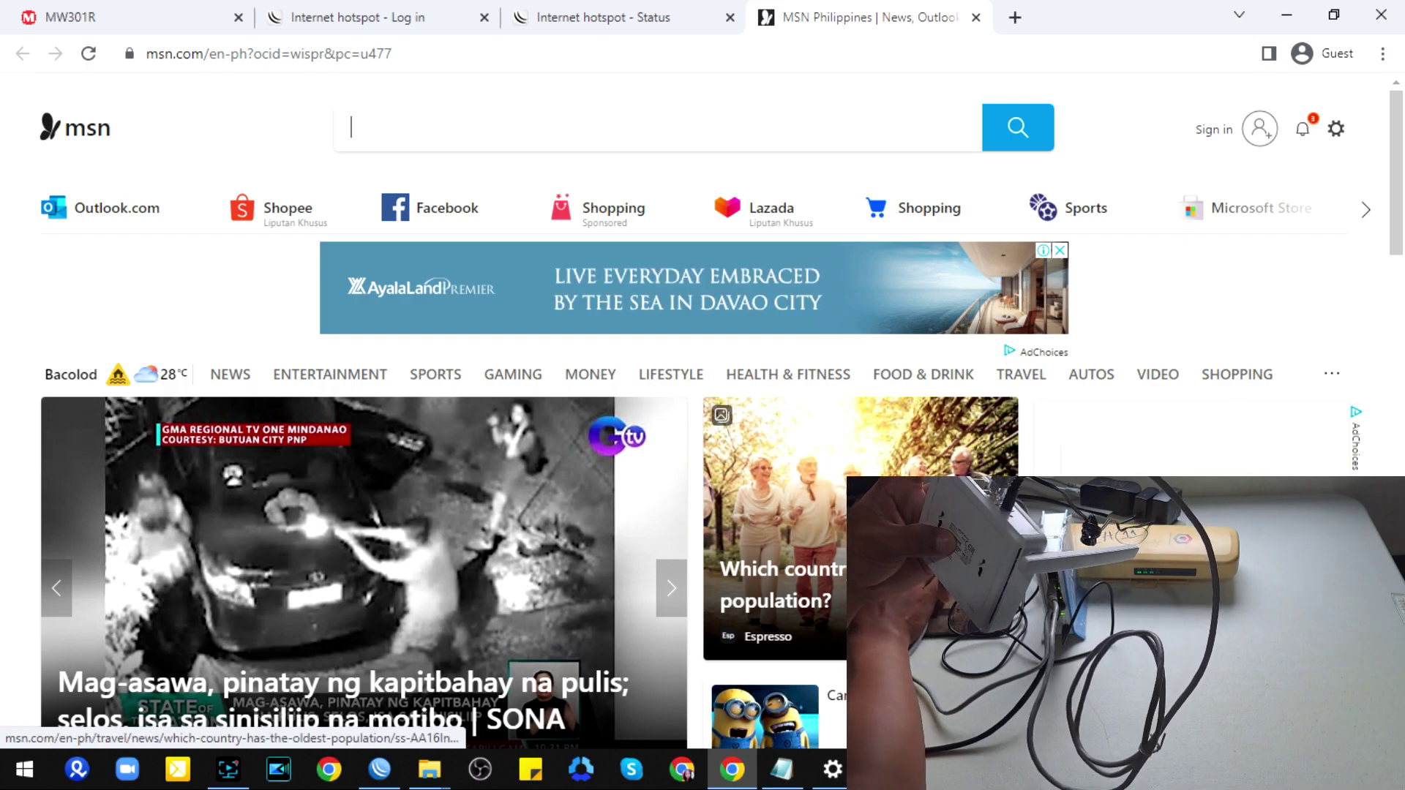
pyautogui.click(781, 769)
pyautogui.click(549, 162)
pyautogui.moveTo(365, 157); pyautogui.dragTo(517, 157)
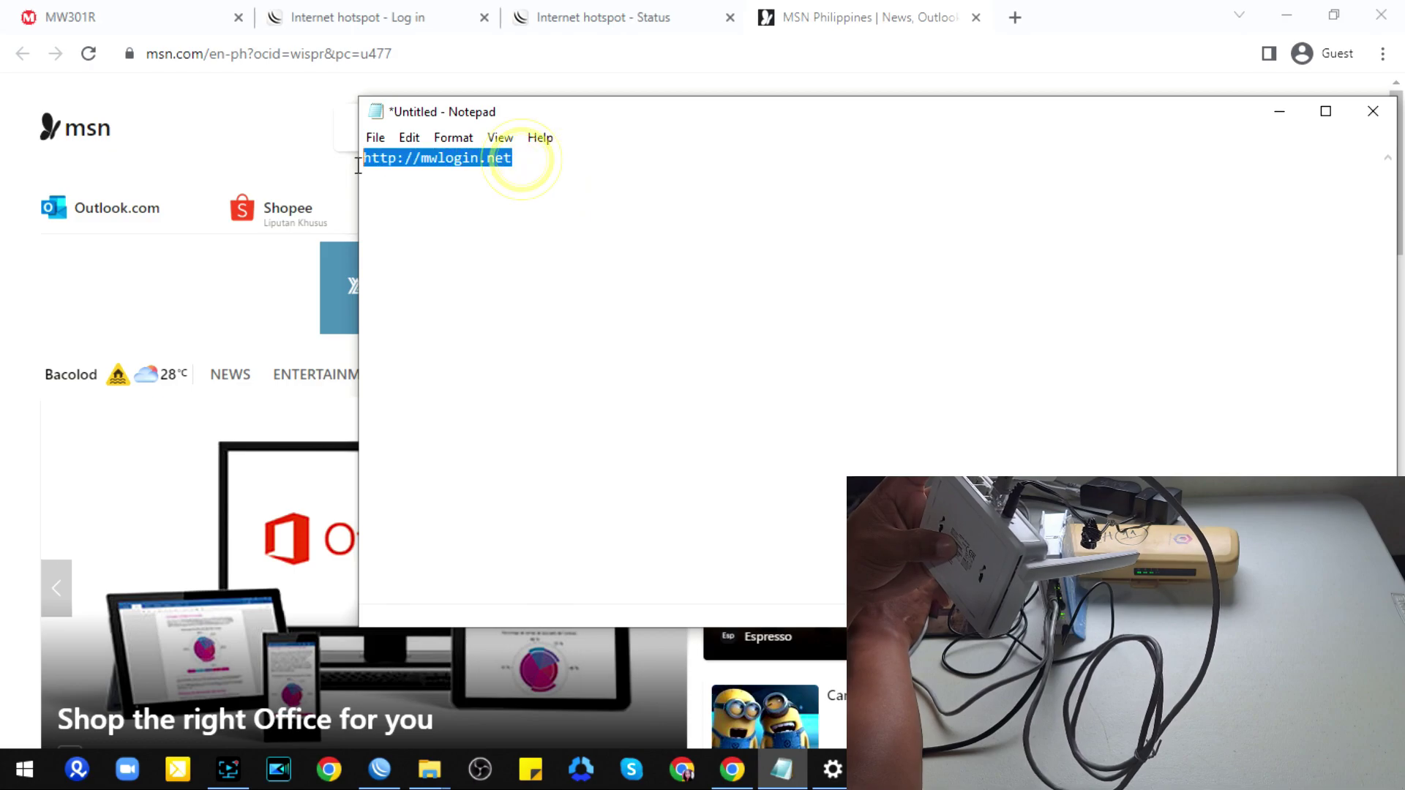
pyautogui.rightClick(431, 159)
pyautogui.click(505, 229)
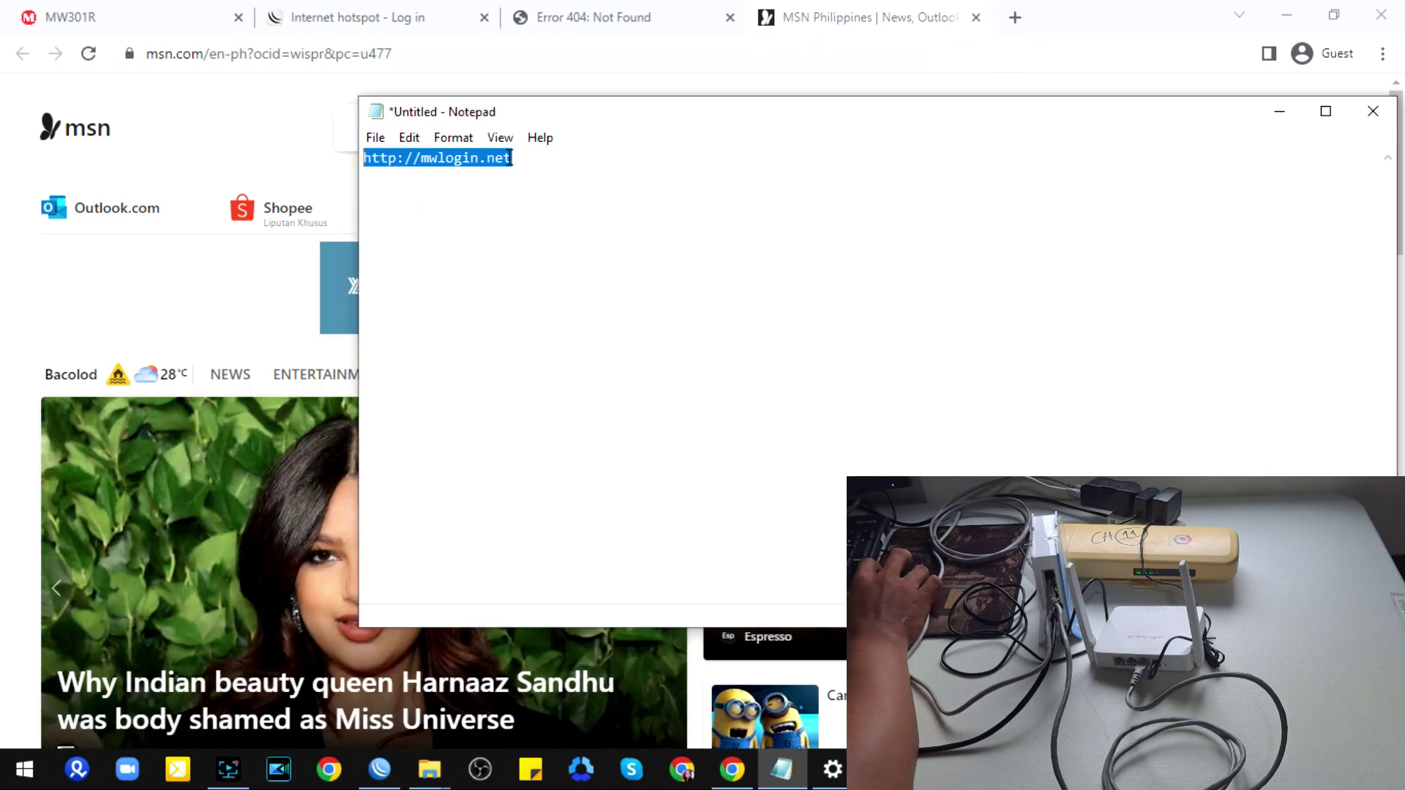
pyautogui.click(824, 22)
pyautogui.click(407, 55)
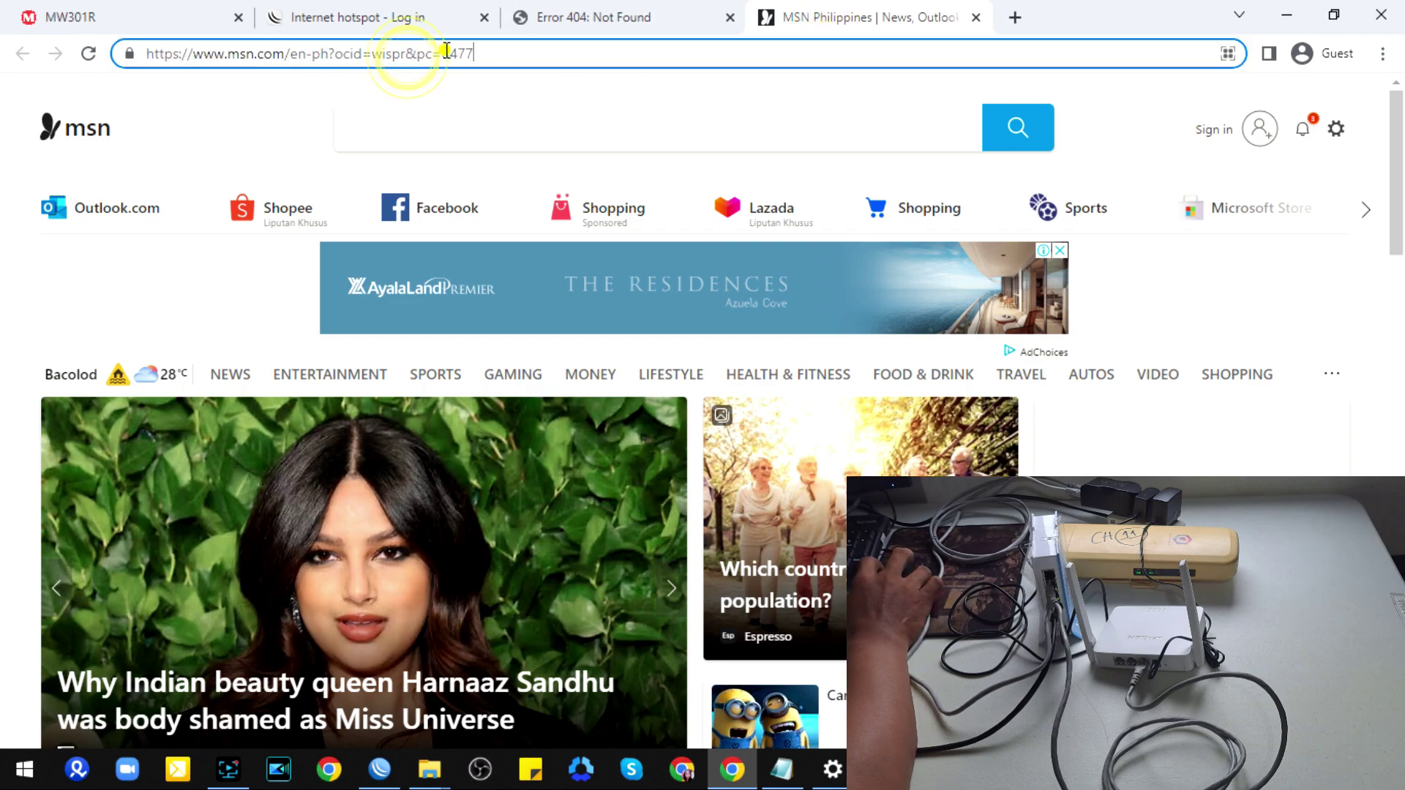
pyautogui.moveTo(489, 54); pyautogui.dragTo(124, 65)
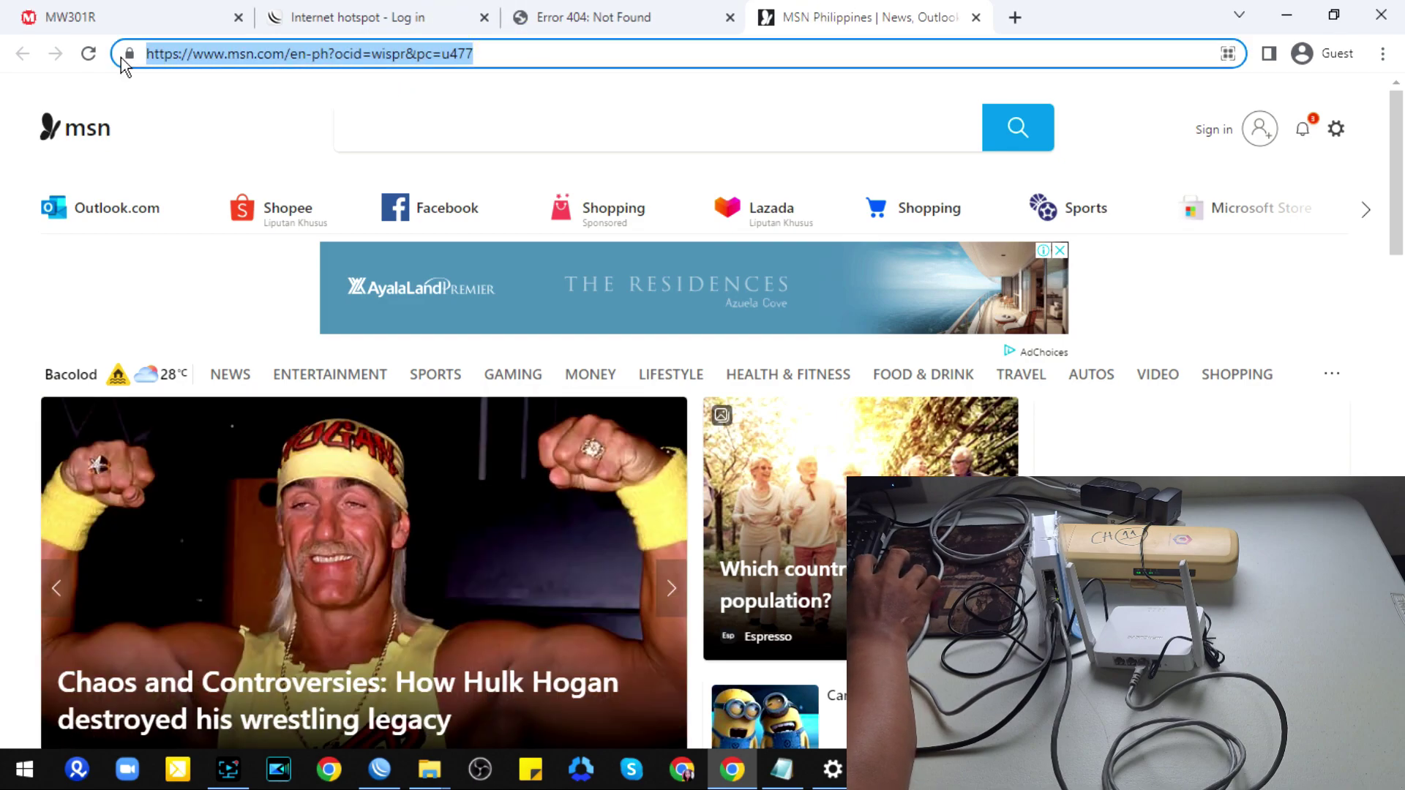
pyautogui.hotkey('ctrl', 'v')
pyautogui.press('Return')
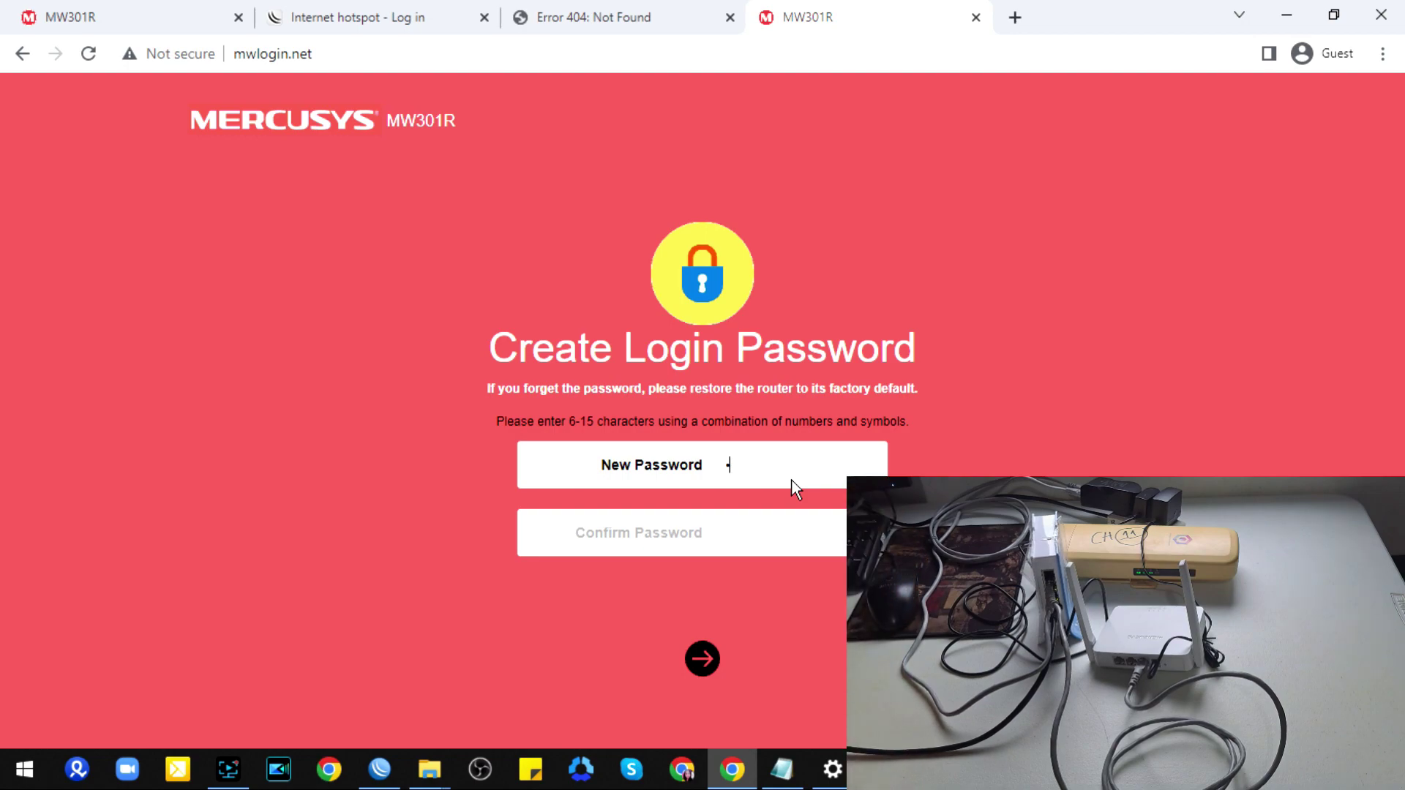
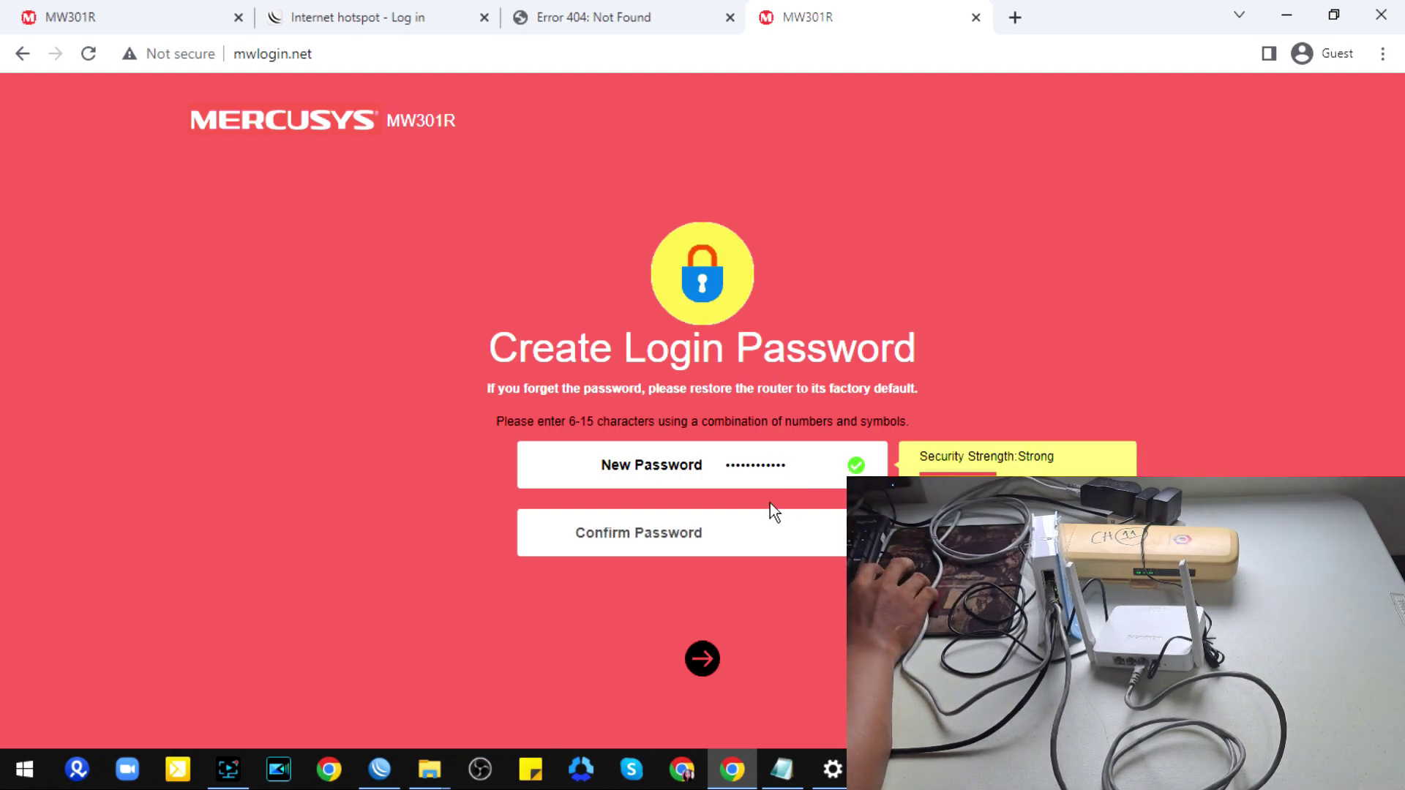
# Step: Enter a new router login password, confirm it, and submit it to reach the Network step
pyautogui.click(744, 534)
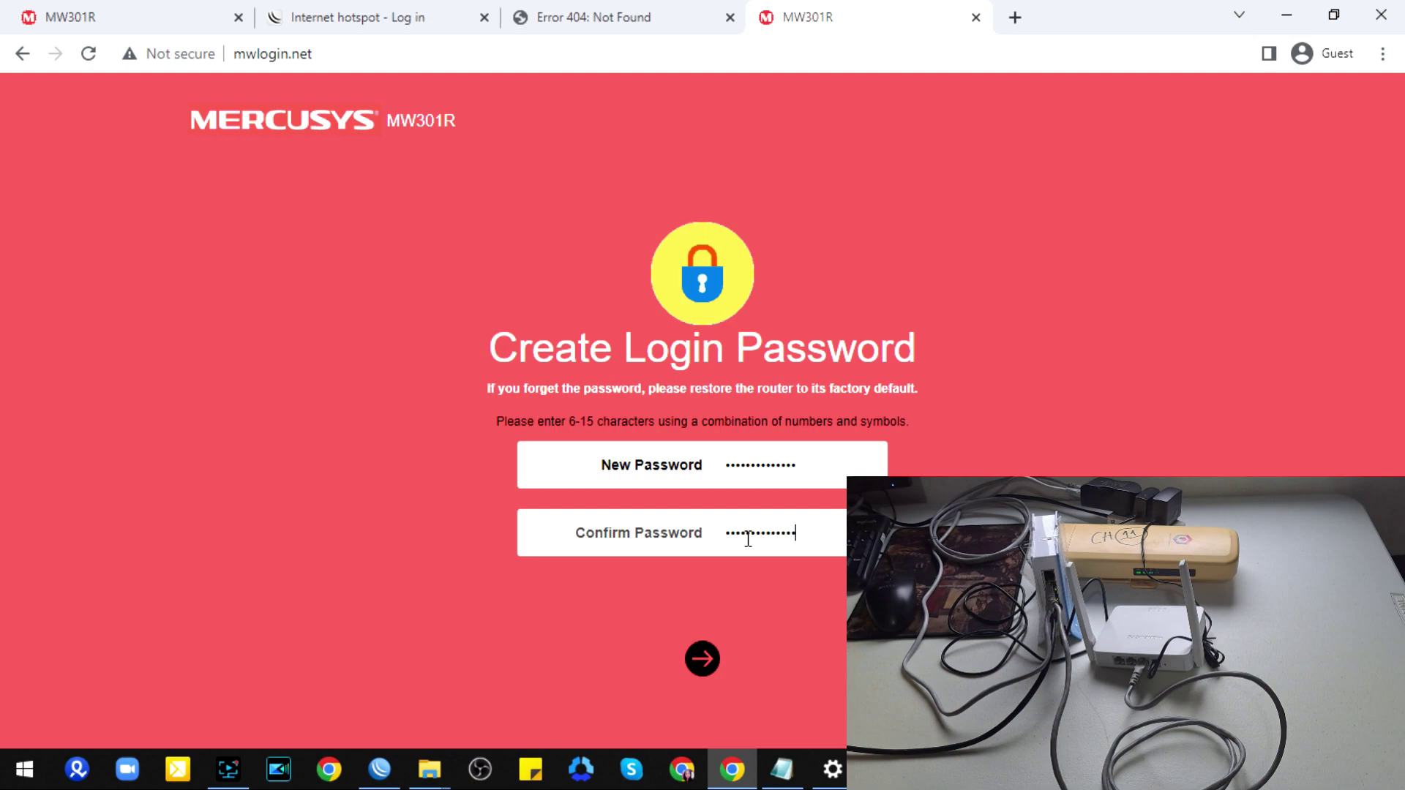
pyautogui.click(703, 659)
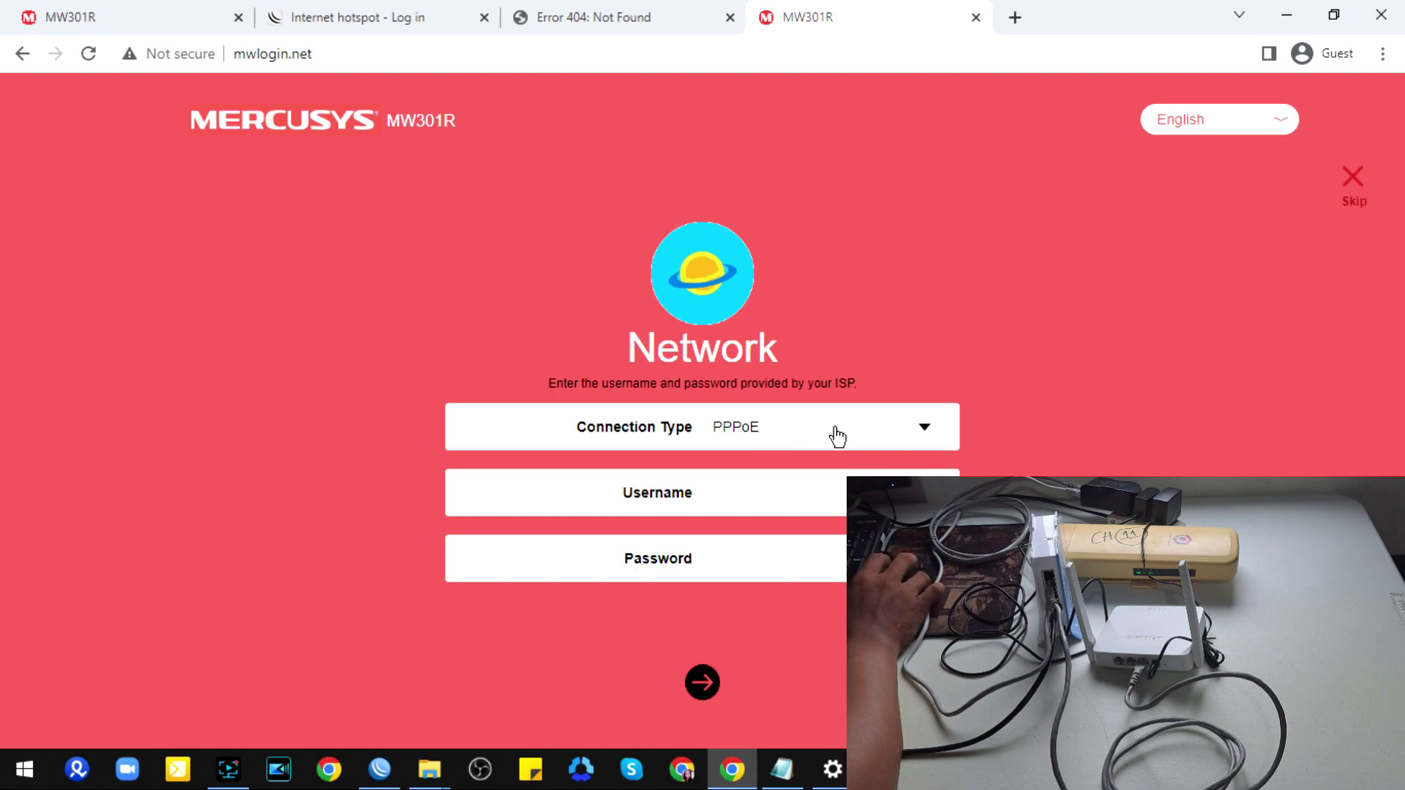
# Step: Keep PPPoE as the connection type, then bring WinBox forward to look up the PPPoE credentials
pyautogui.click(919, 438)
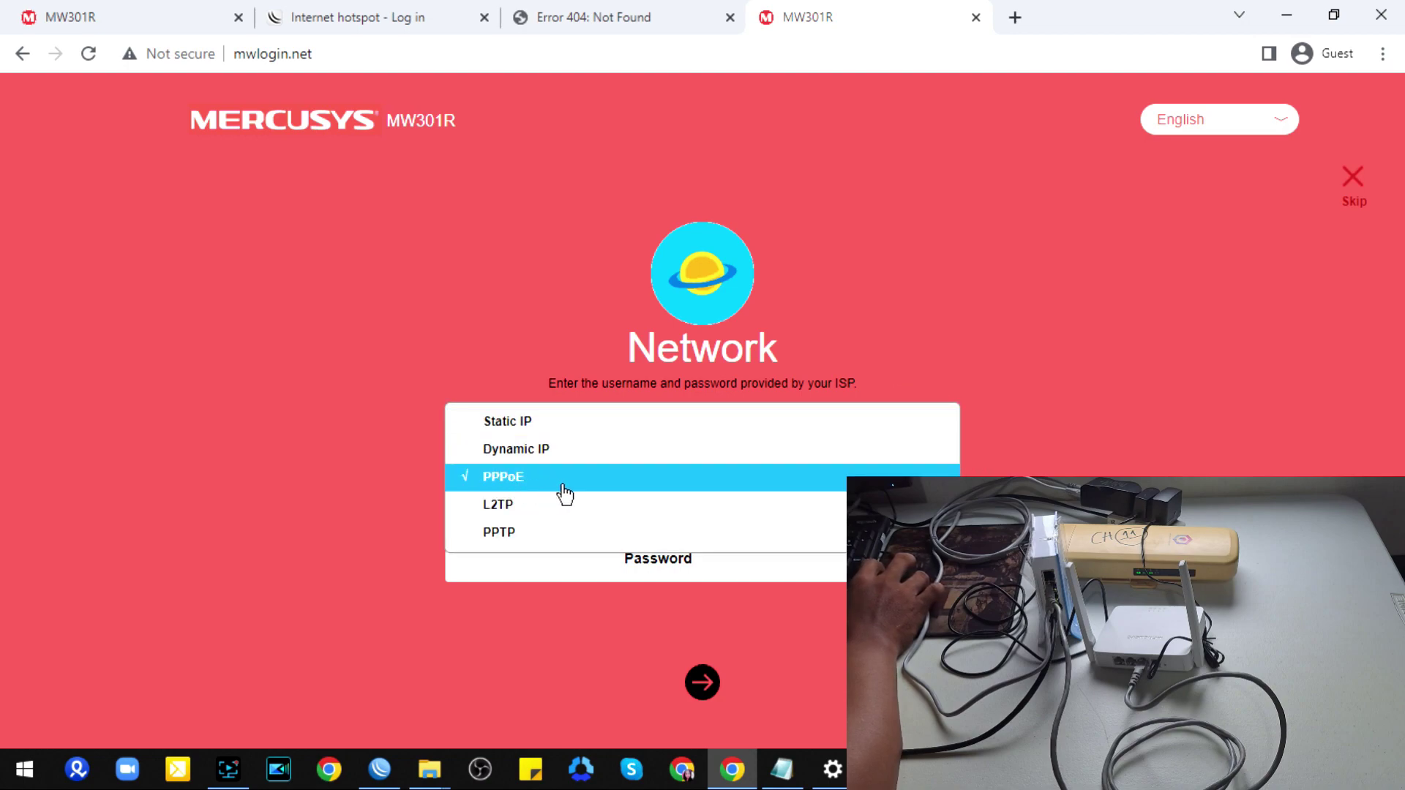
pyautogui.click(512, 480)
pyautogui.click(719, 496)
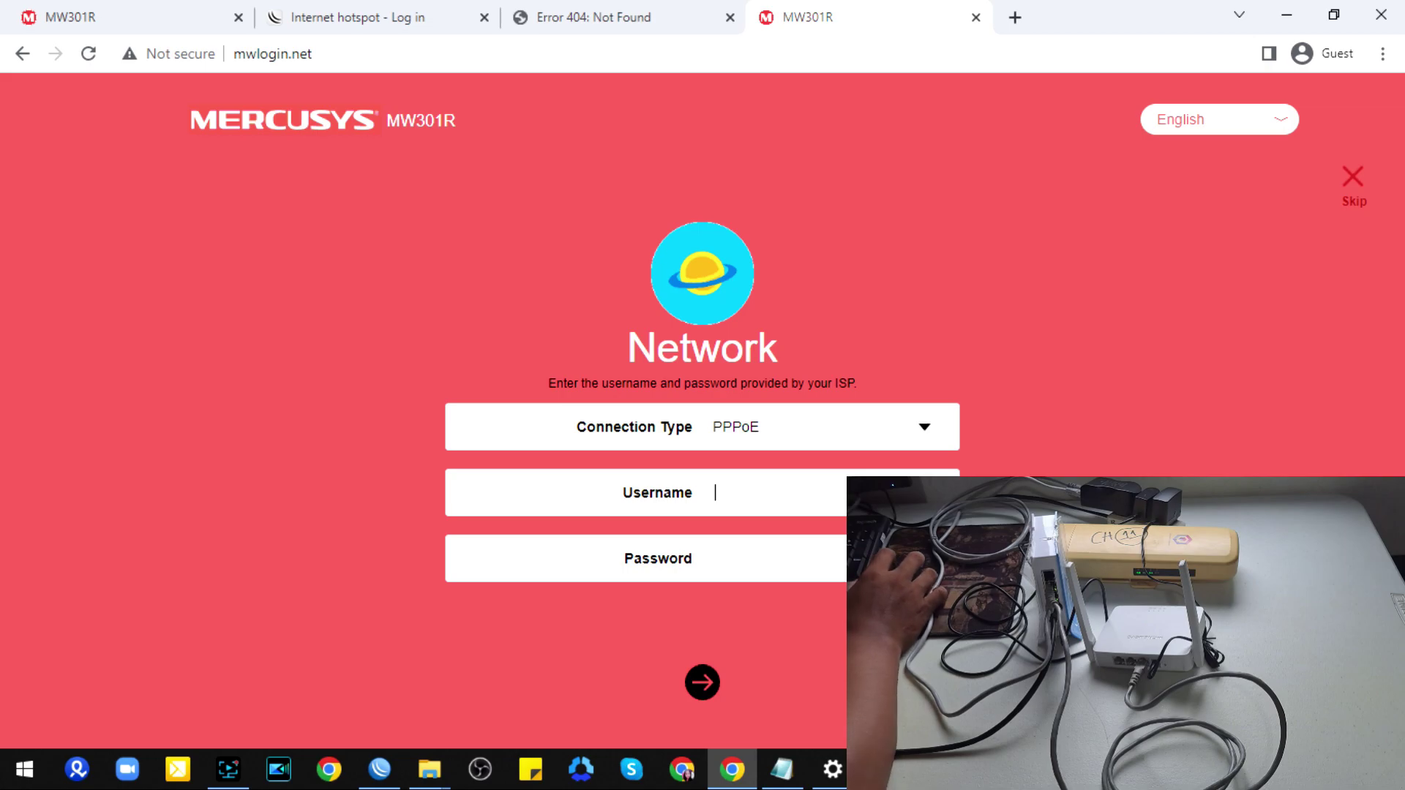
pyautogui.click(379, 769)
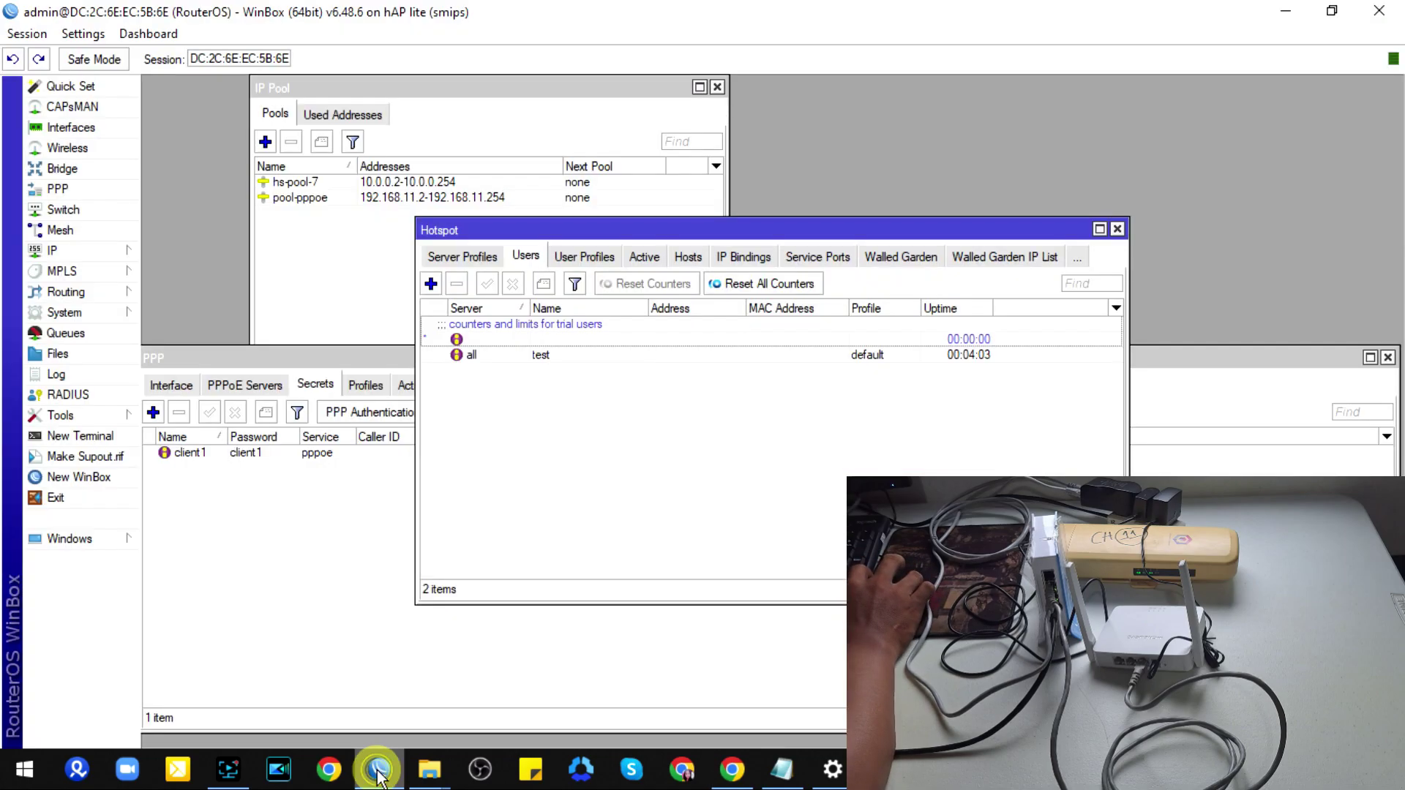
# Step: Close the Hotspot window, check the client1 PPP secret, and return to the PPPoE username field
pyautogui.click(1117, 229)
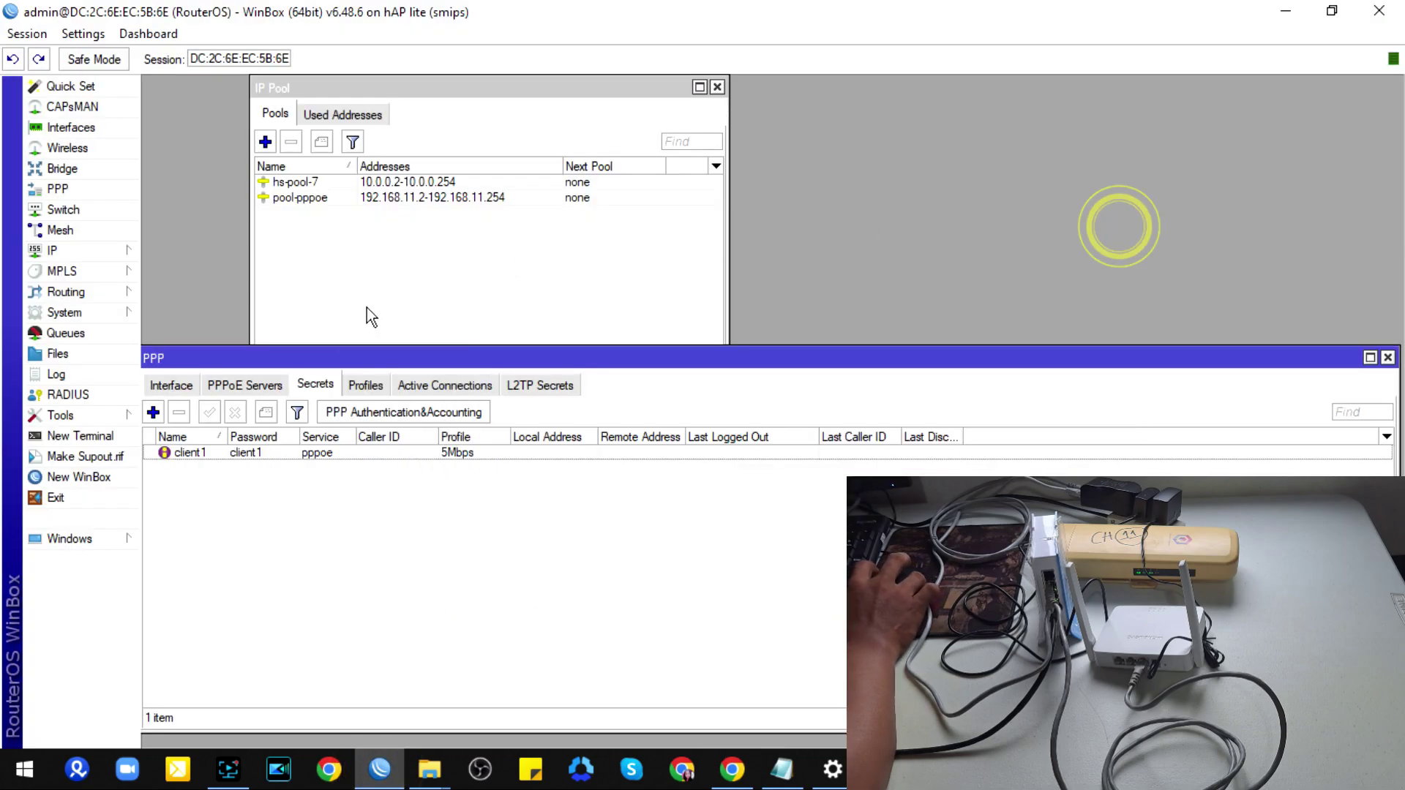
pyautogui.click(318, 384)
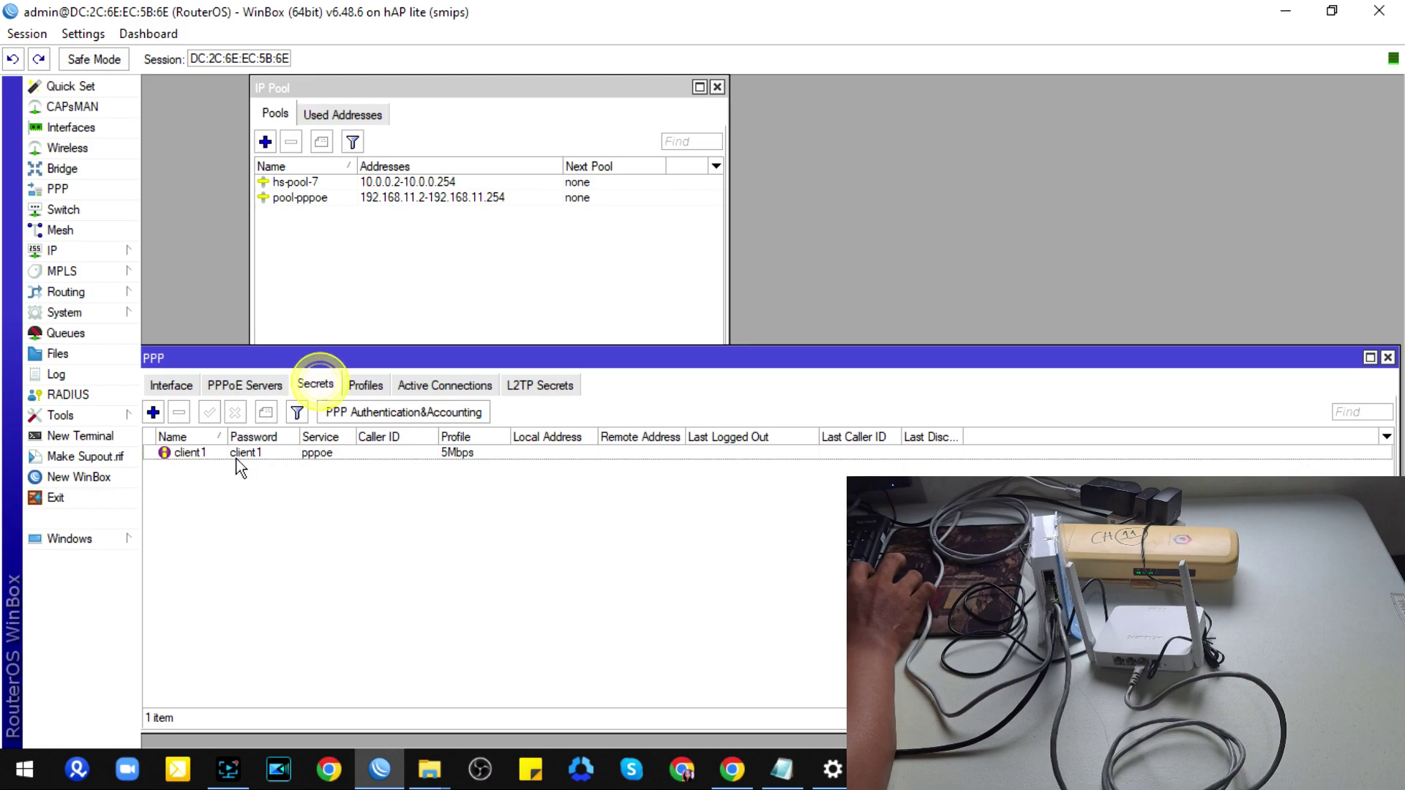
pyautogui.click(190, 454)
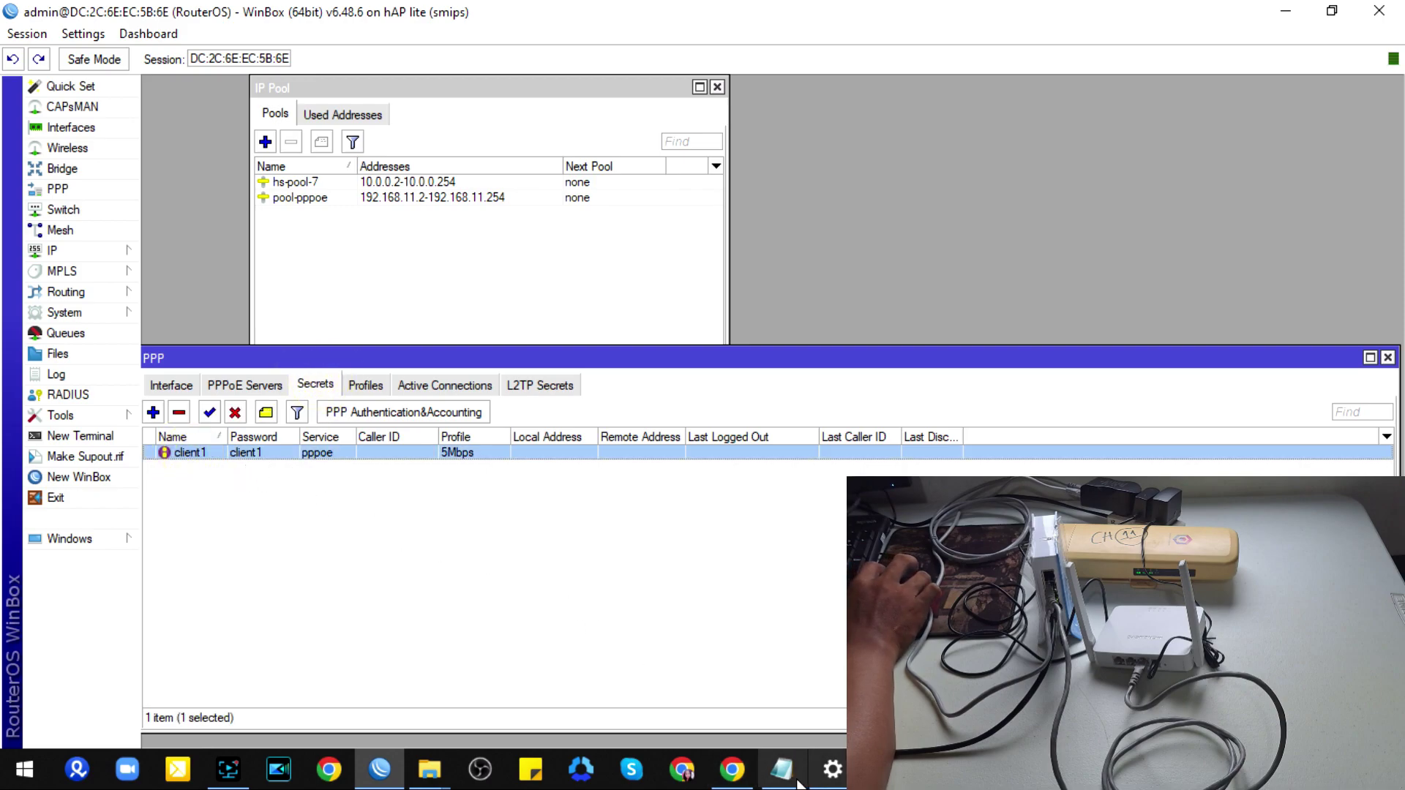
pyautogui.click(732, 769)
pyautogui.click(716, 496)
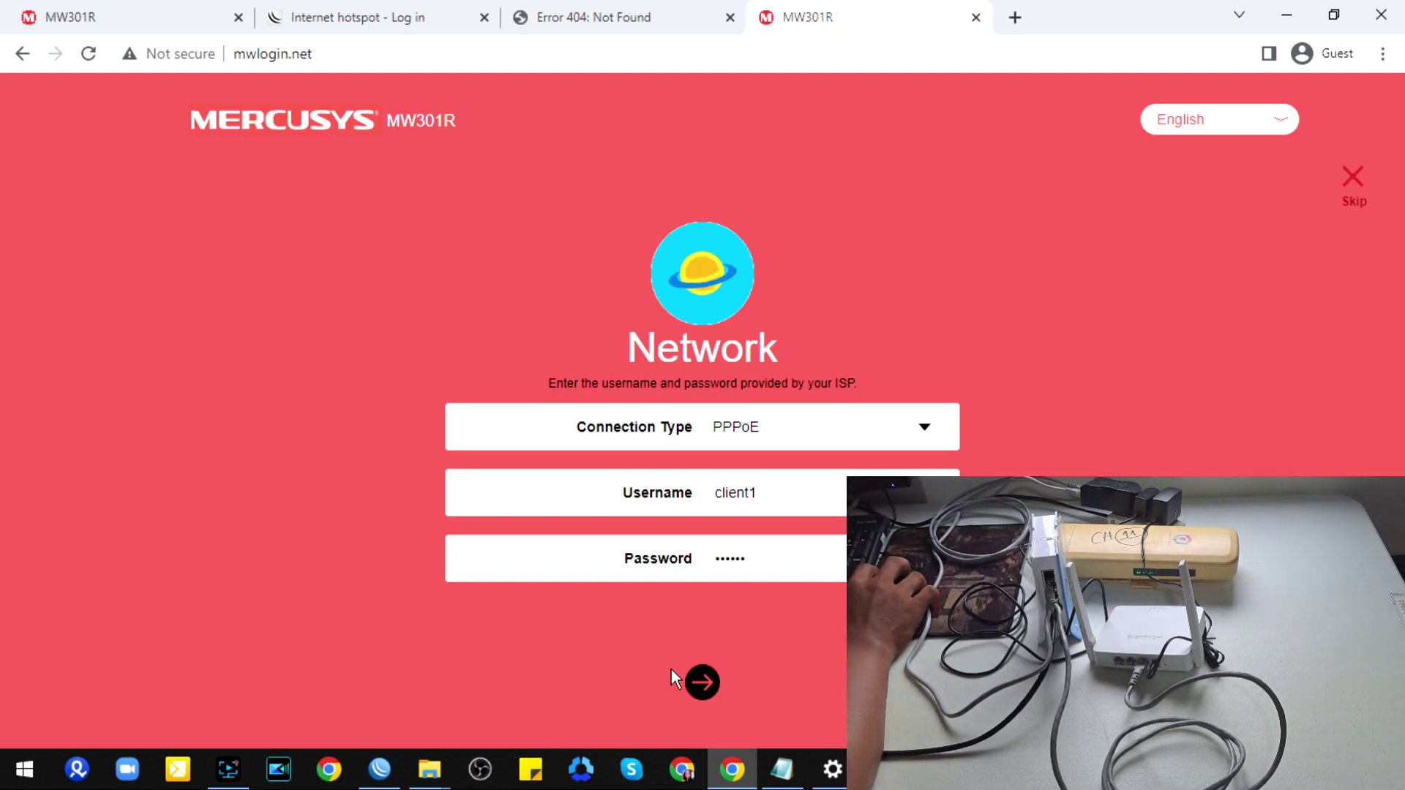
# Step: Keep SSID MERCUSYS_D042, give it a new Wi-Fi password, and continue to the finish step
pyautogui.click(701, 684)
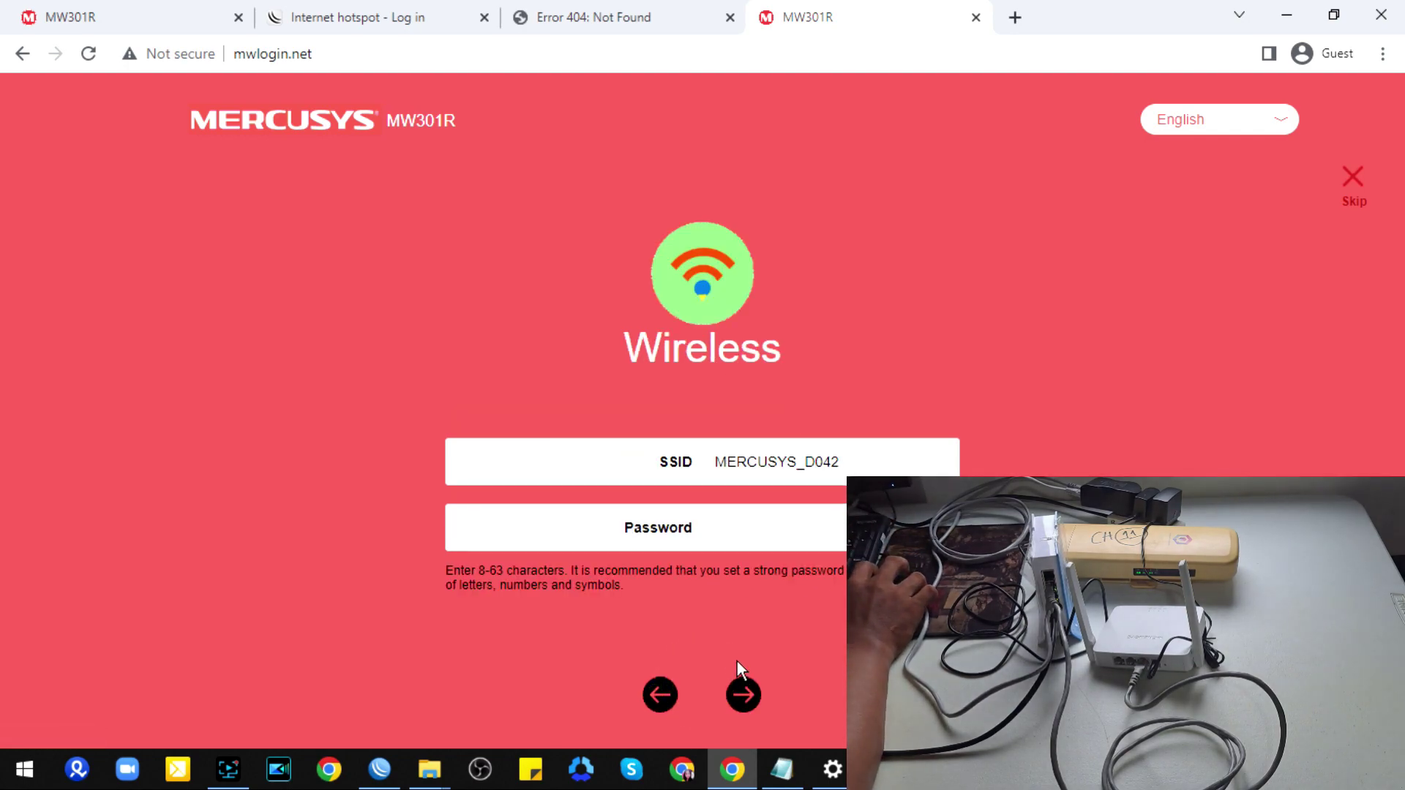
pyautogui.click(845, 462)
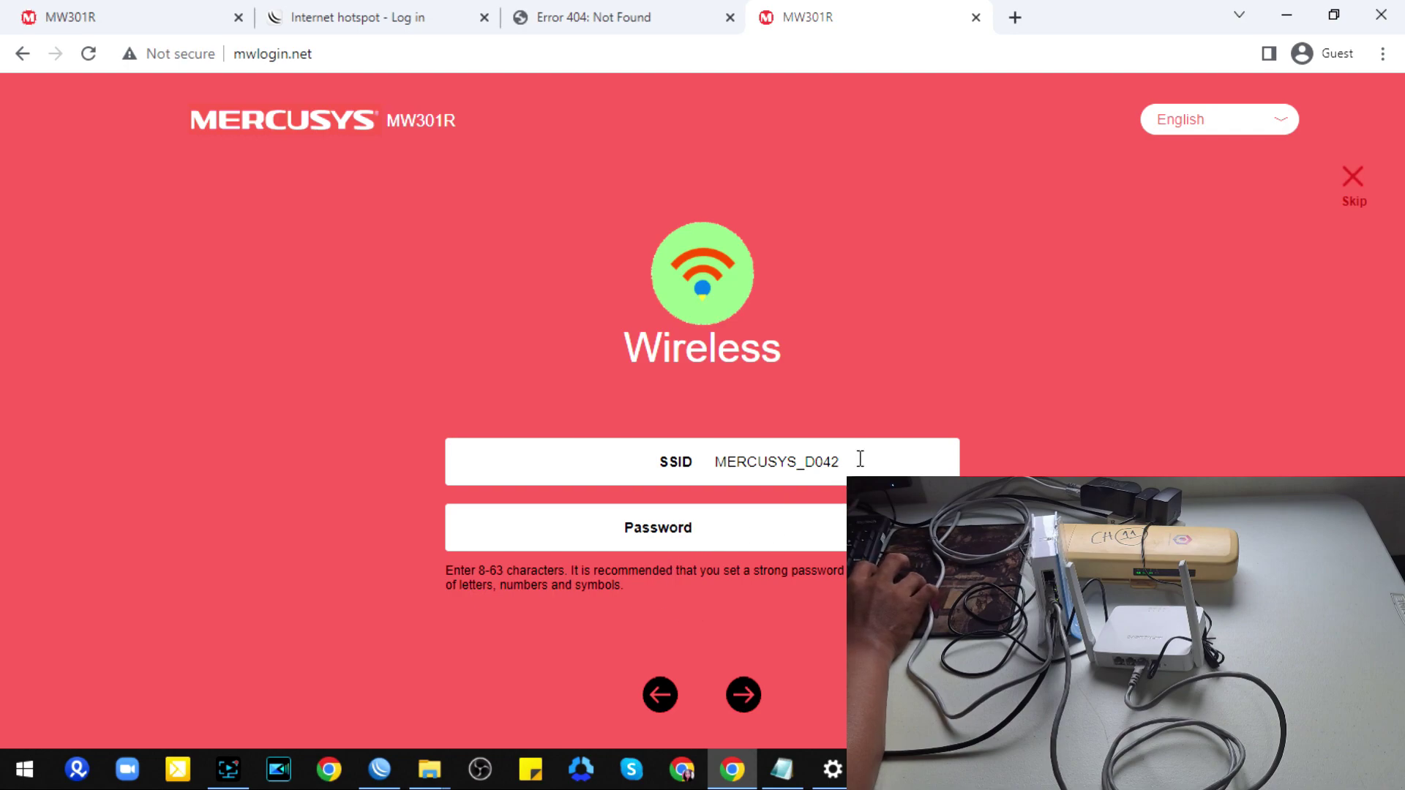
pyautogui.click(721, 526)
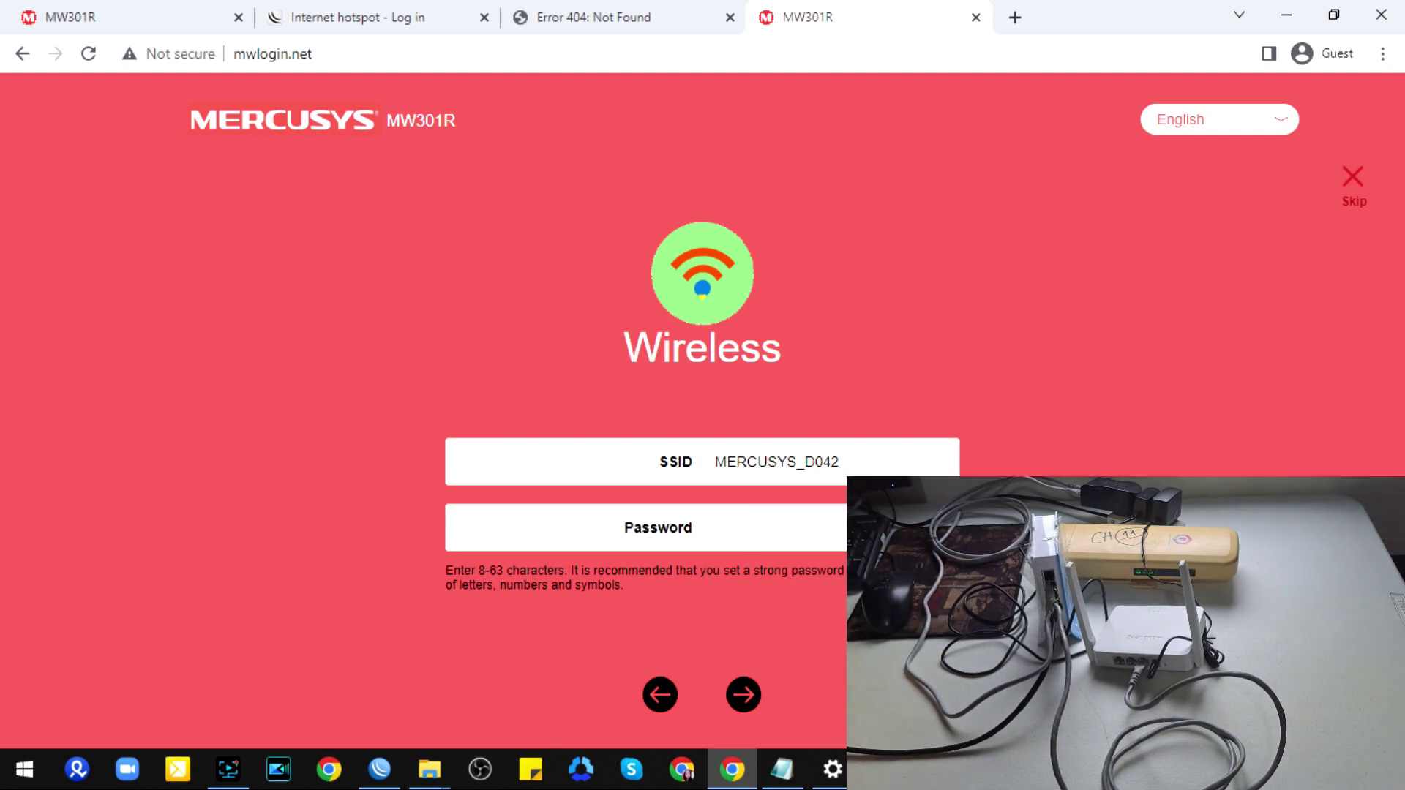
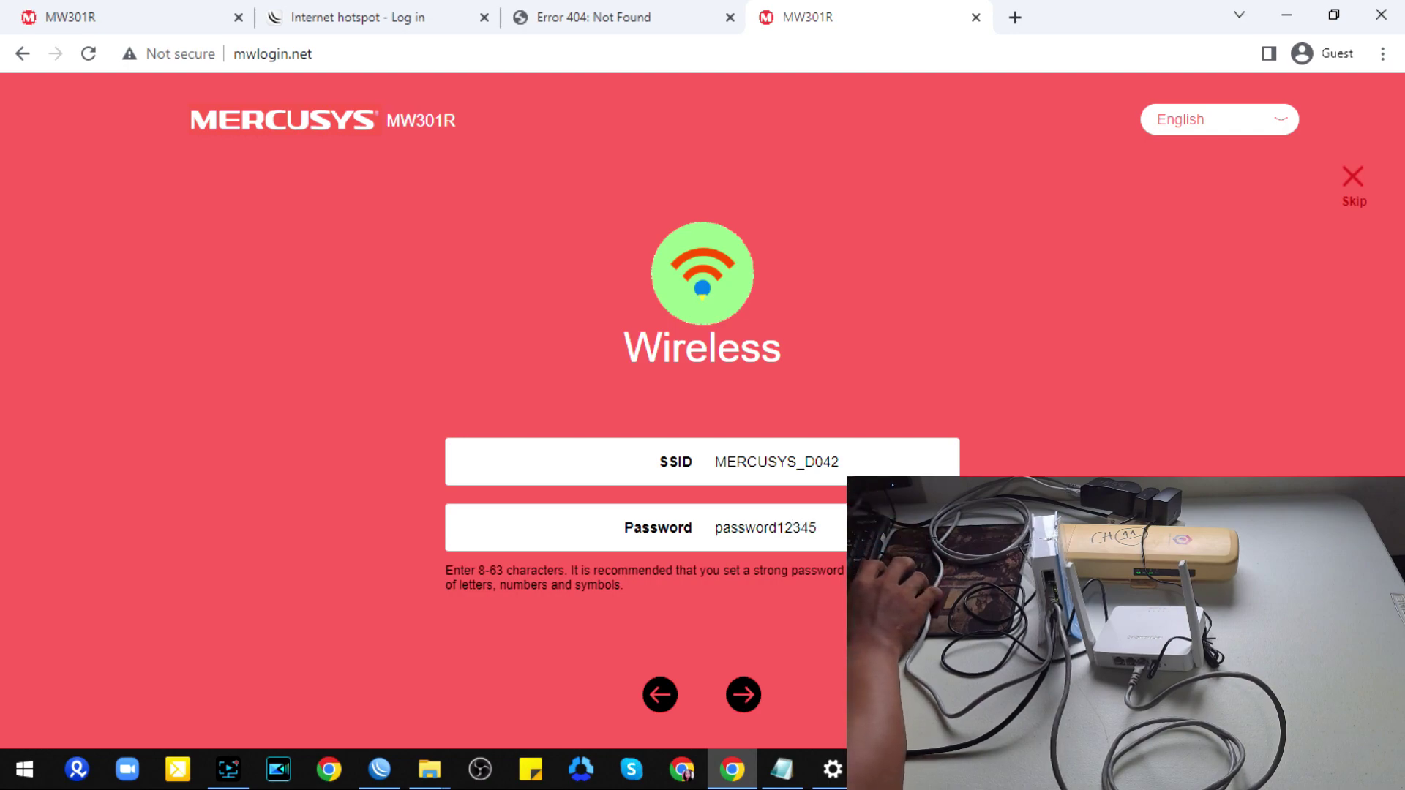
pyautogui.click(743, 699)
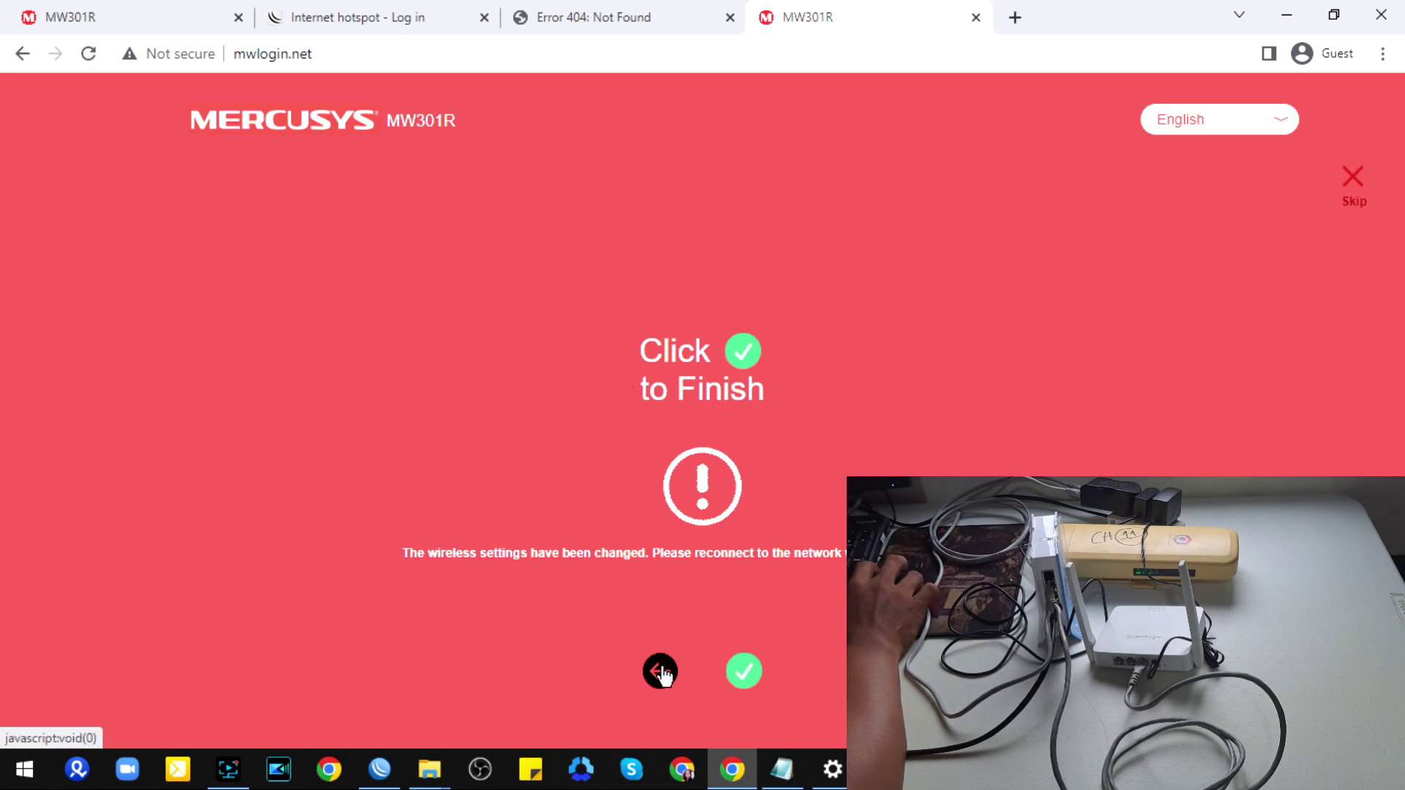
# Step: Check WinBox's PPP Active Connections list for a connected PPPoE client
pyautogui.moveTo(377, 785)
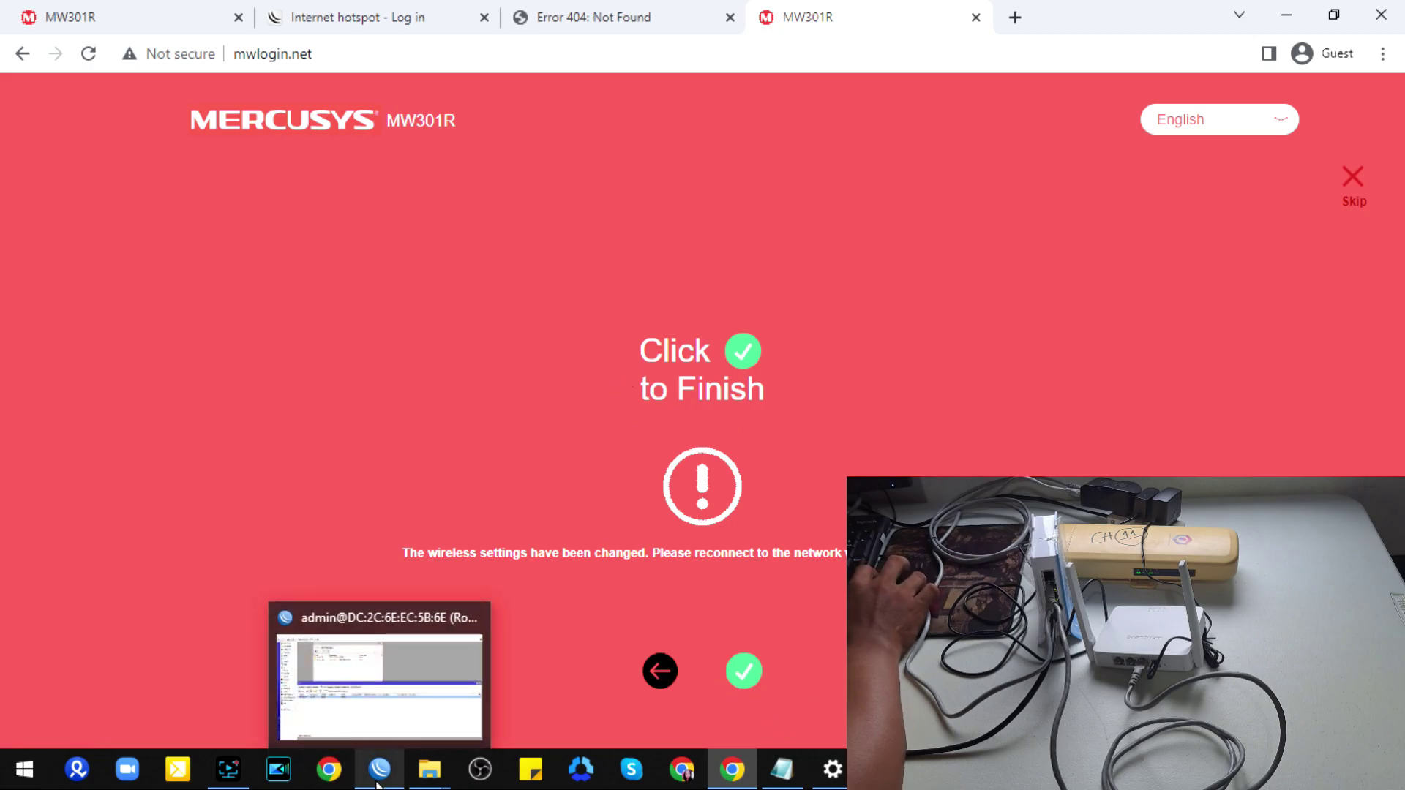
pyautogui.click(450, 721)
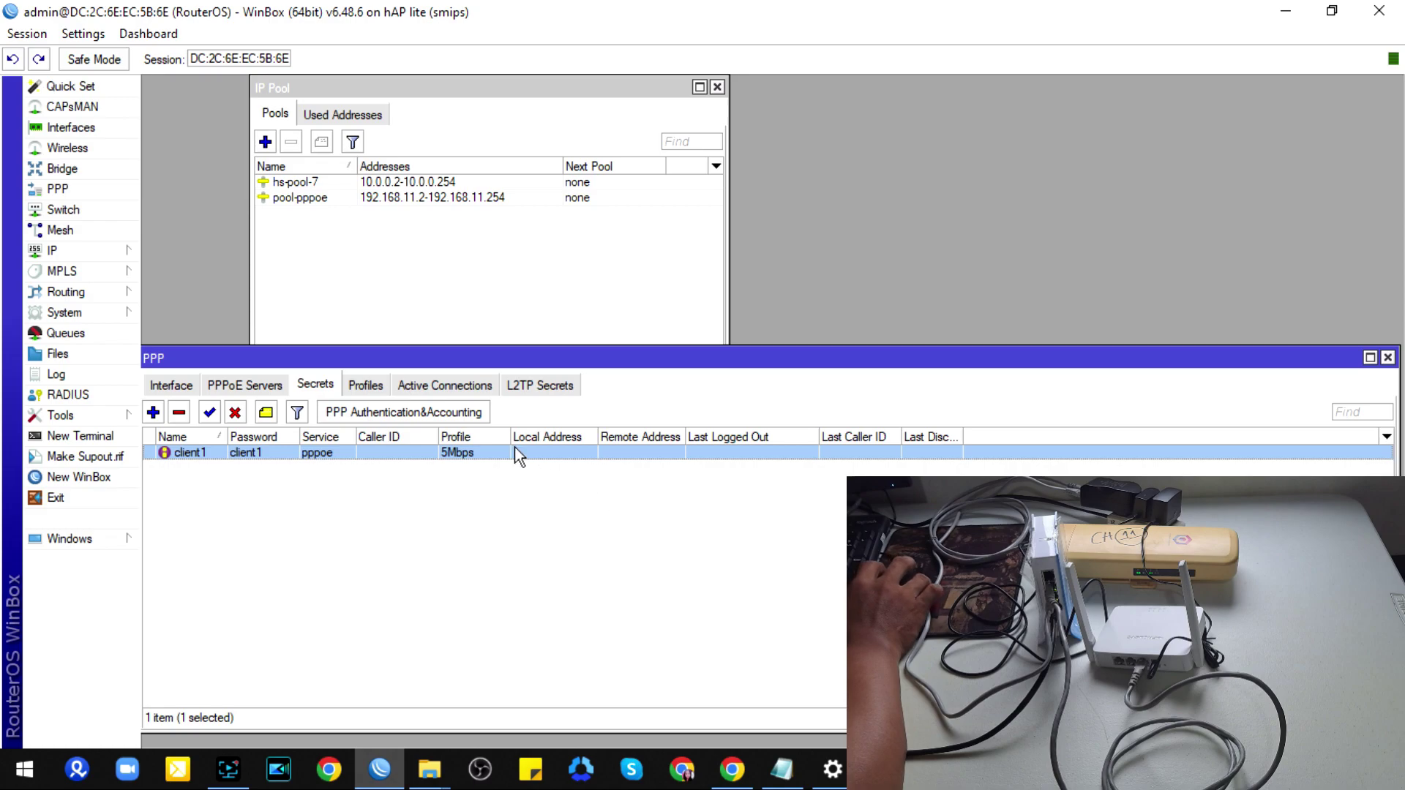
pyautogui.click(458, 388)
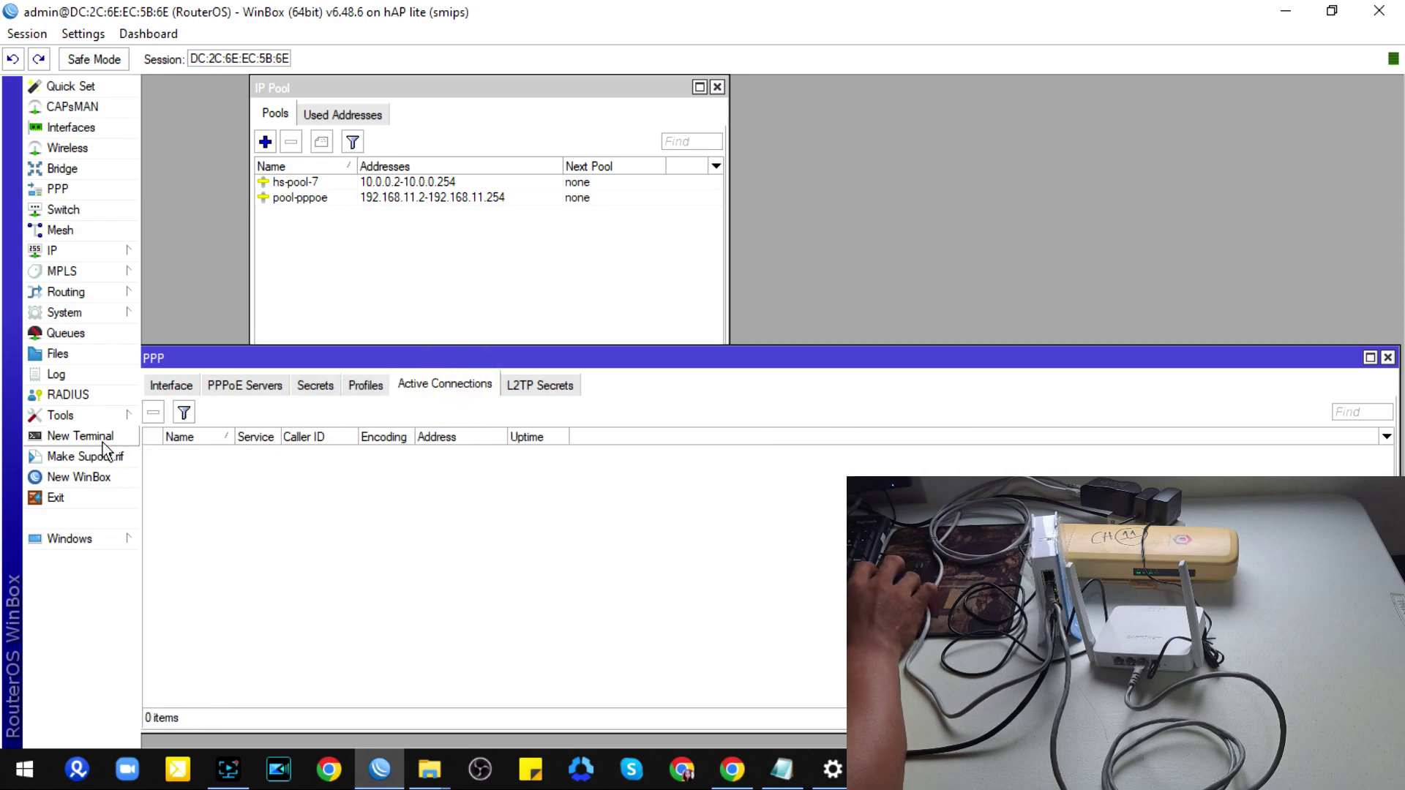
pyautogui.click(428, 389)
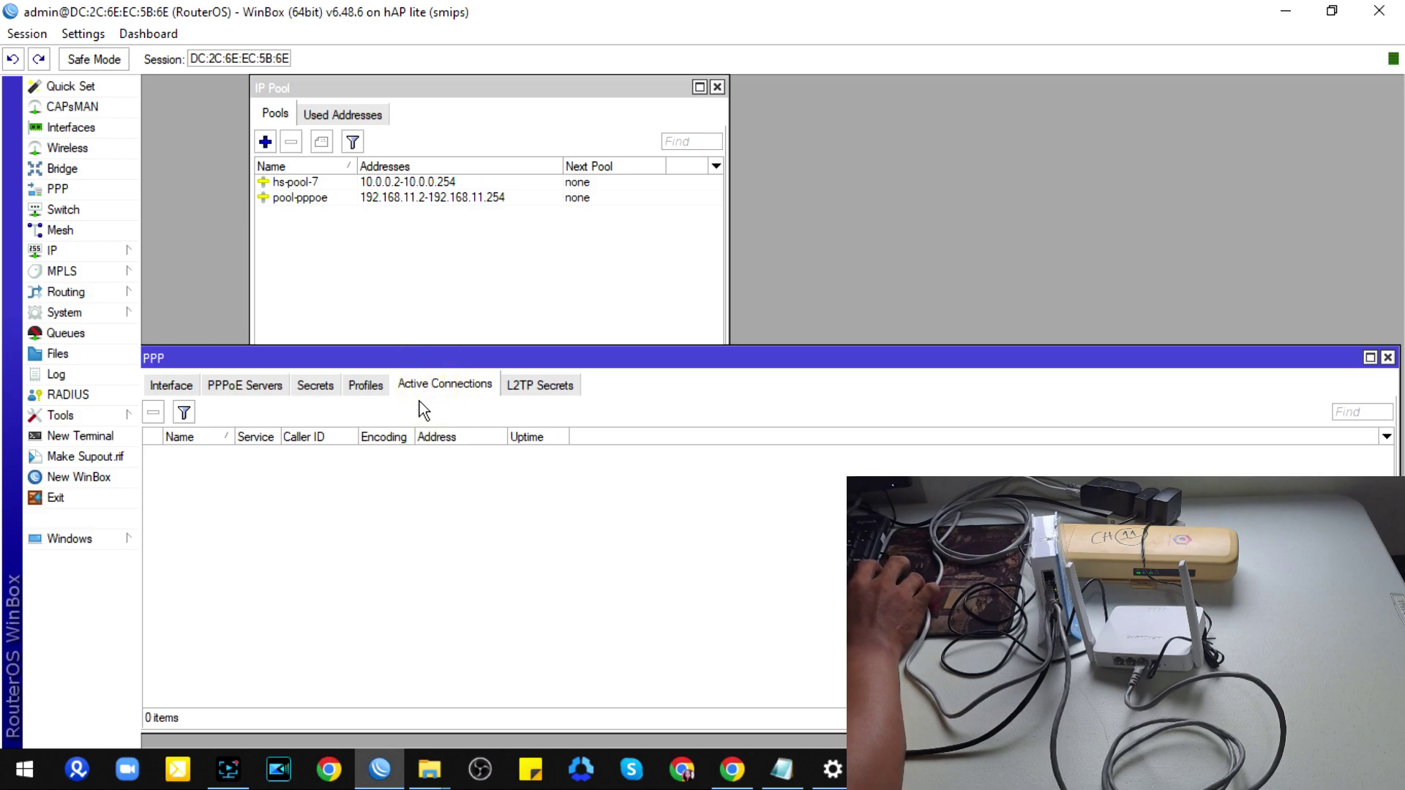
# Step: Return to the Mercusys Click to Finish page and complete the quick setup
pyautogui.click(731, 769)
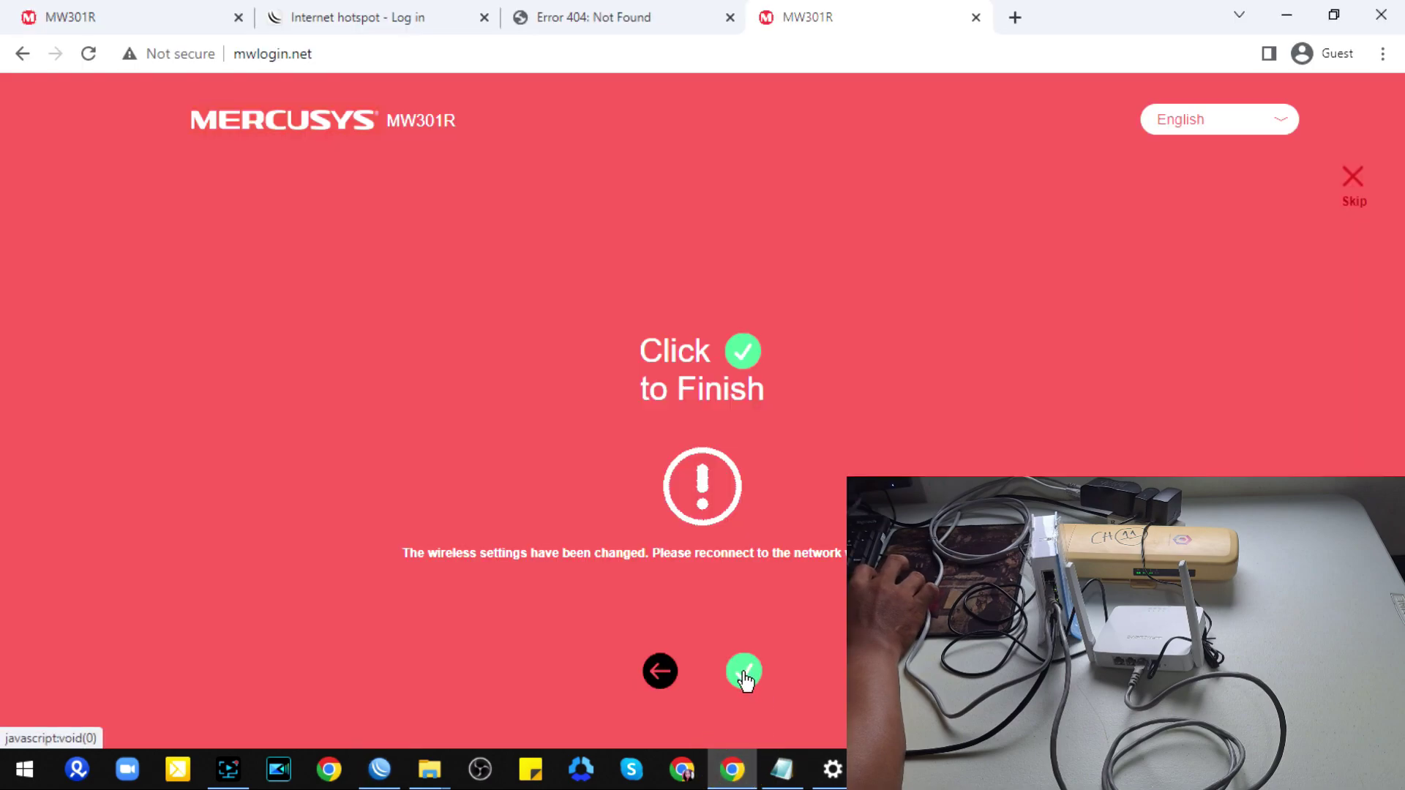
pyautogui.click(380, 772)
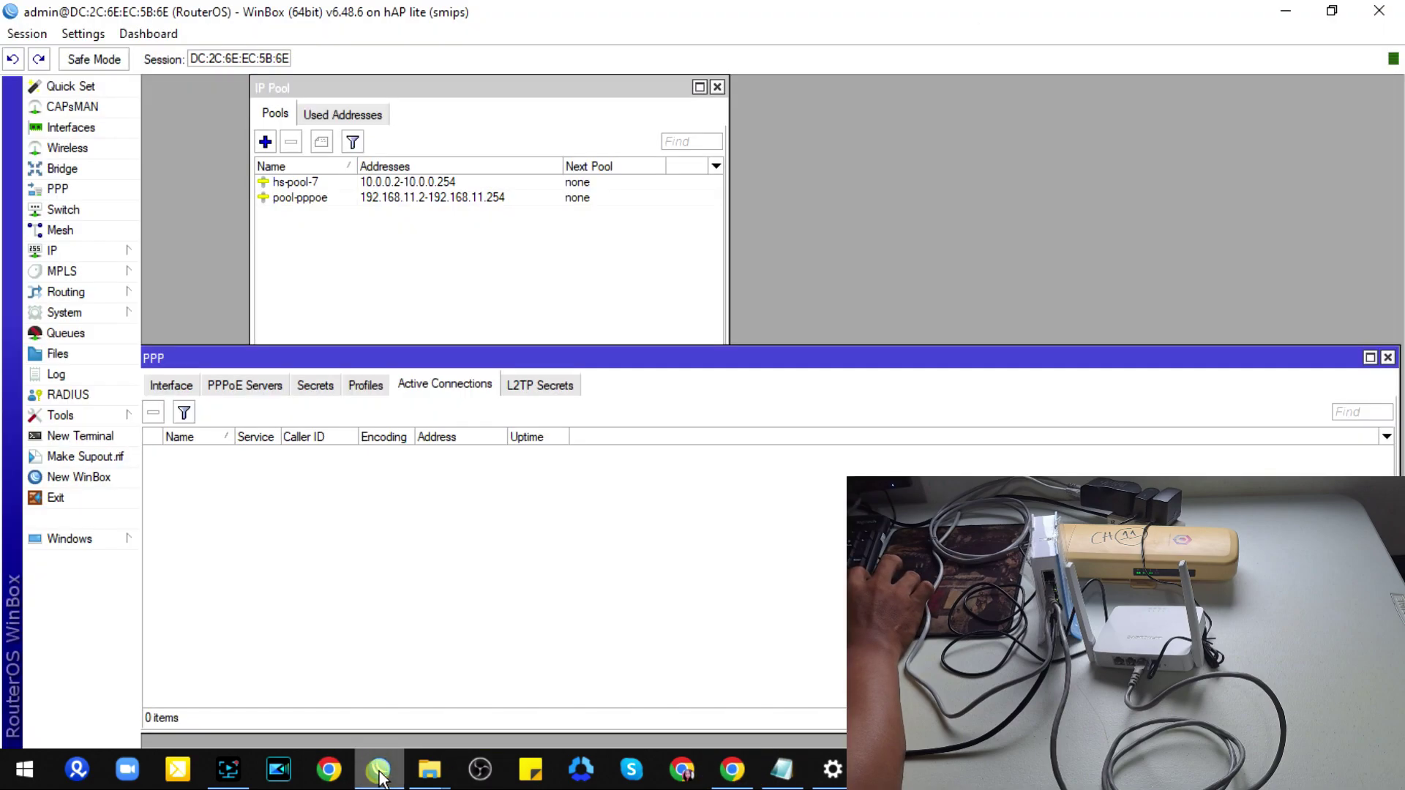
pyautogui.click(380, 775)
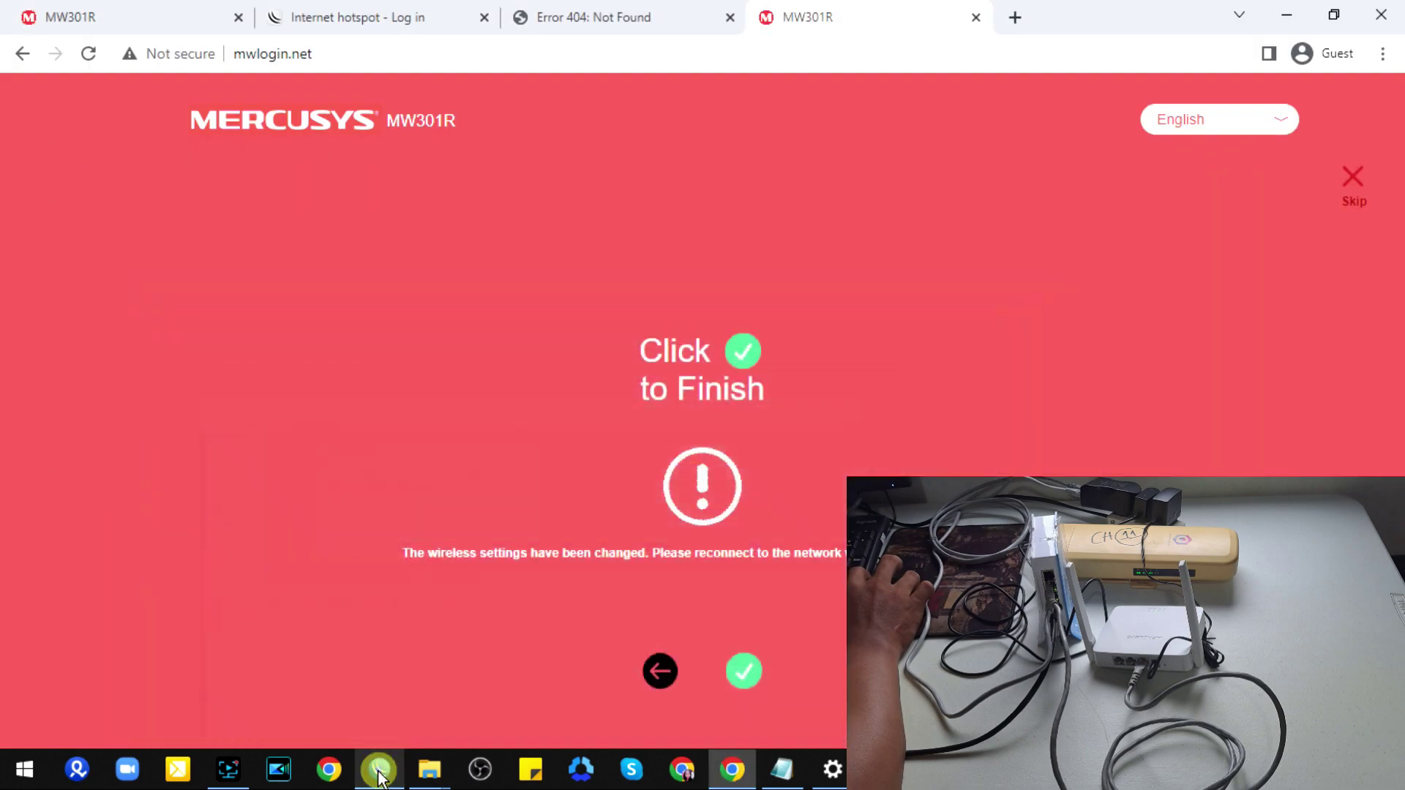
pyautogui.click(745, 676)
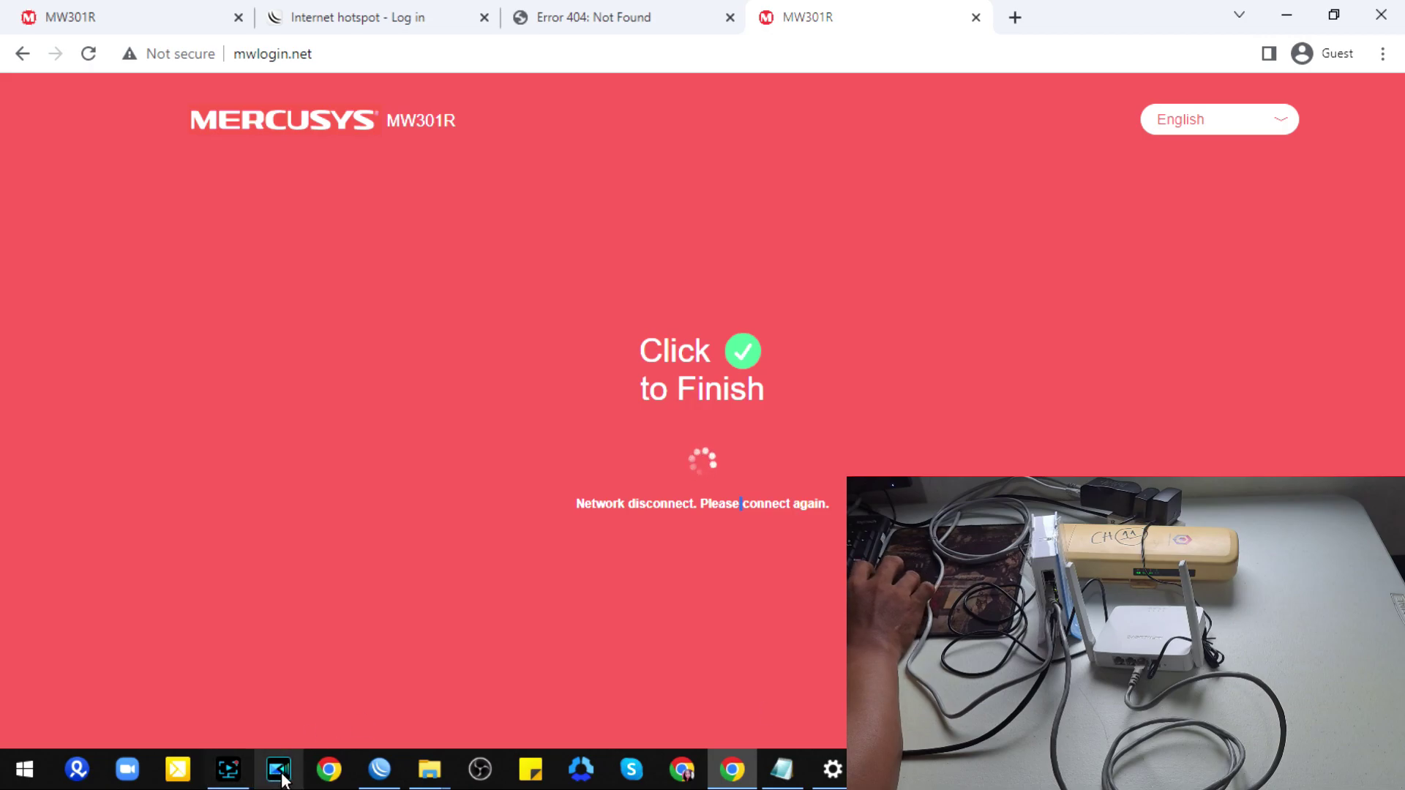
pyautogui.click(386, 781)
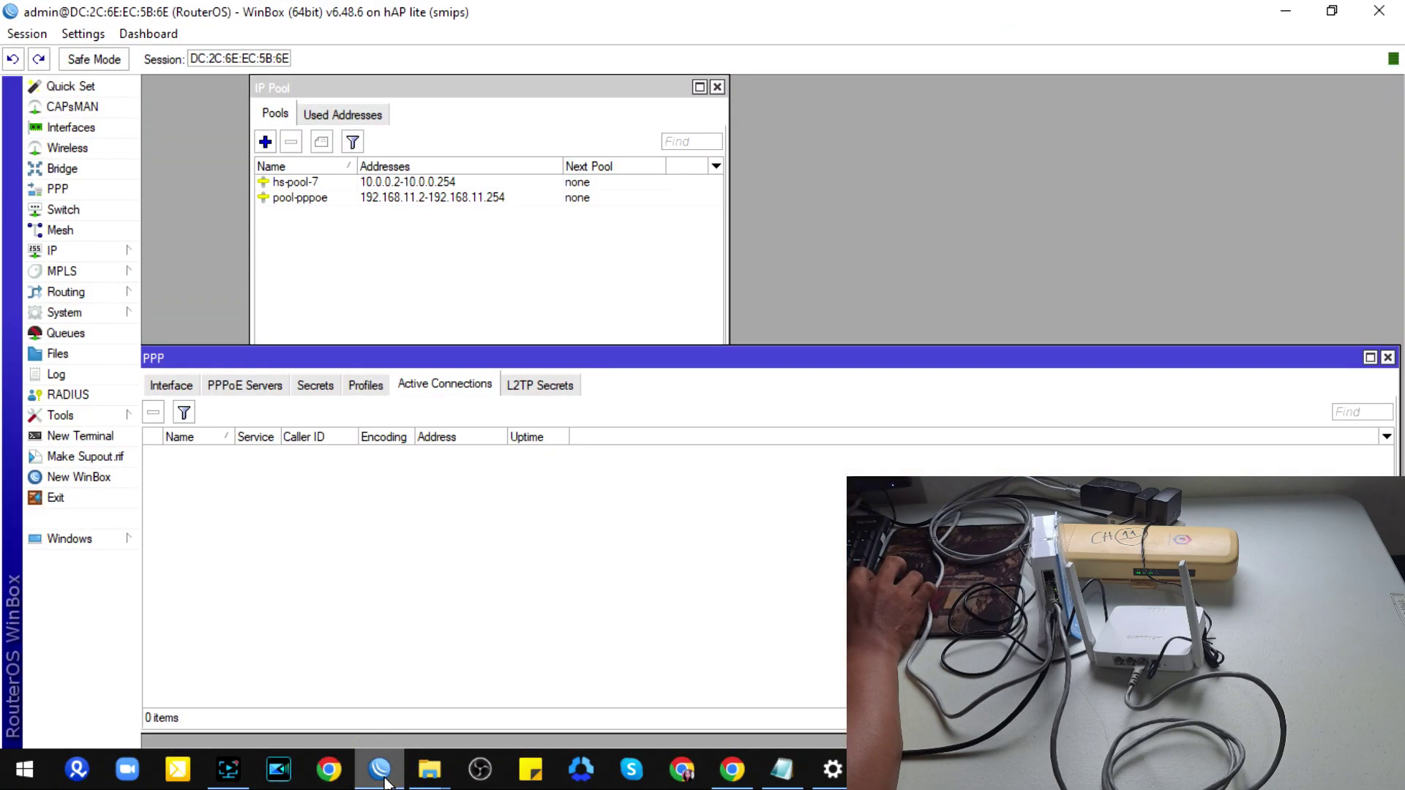
pyautogui.click(385, 780)
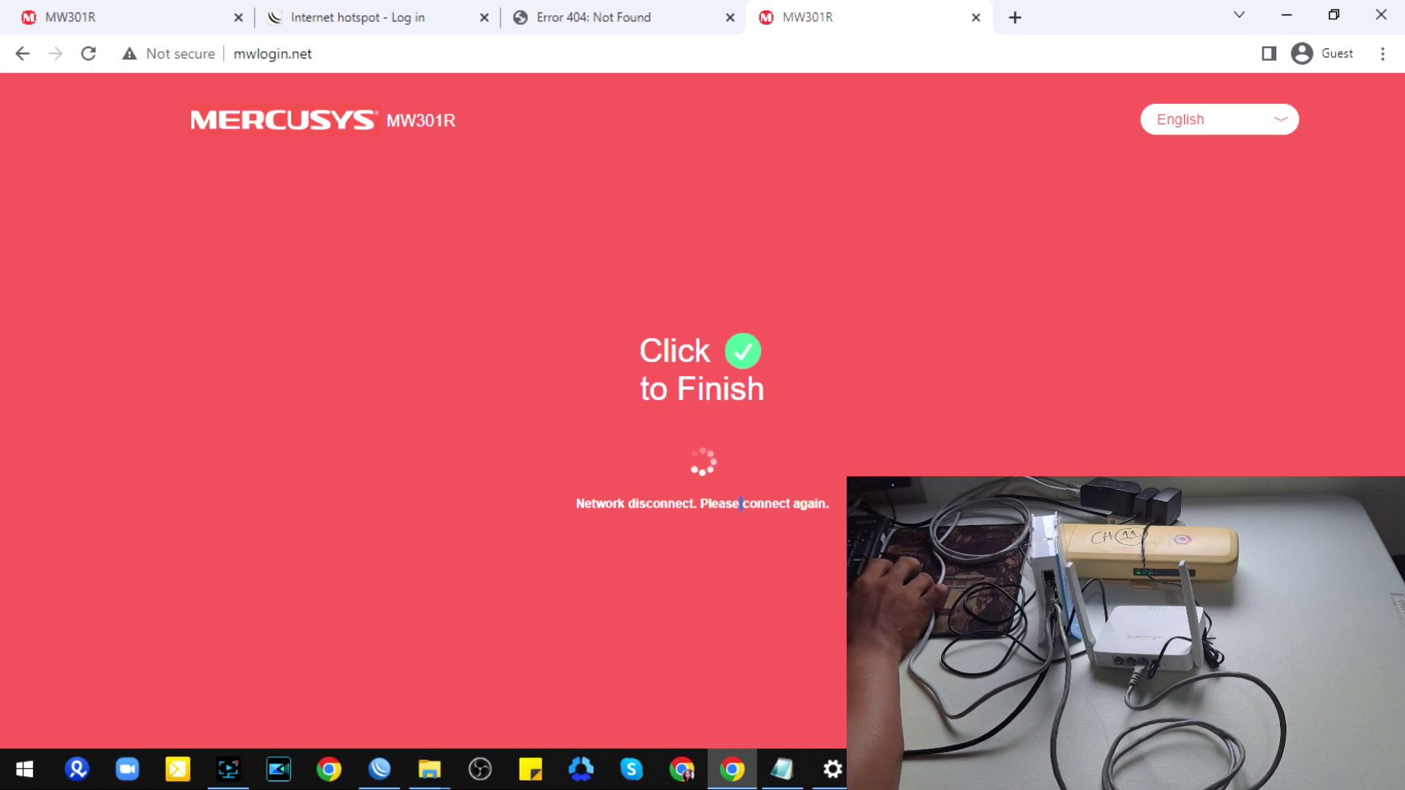
pyautogui.click(1269, 770)
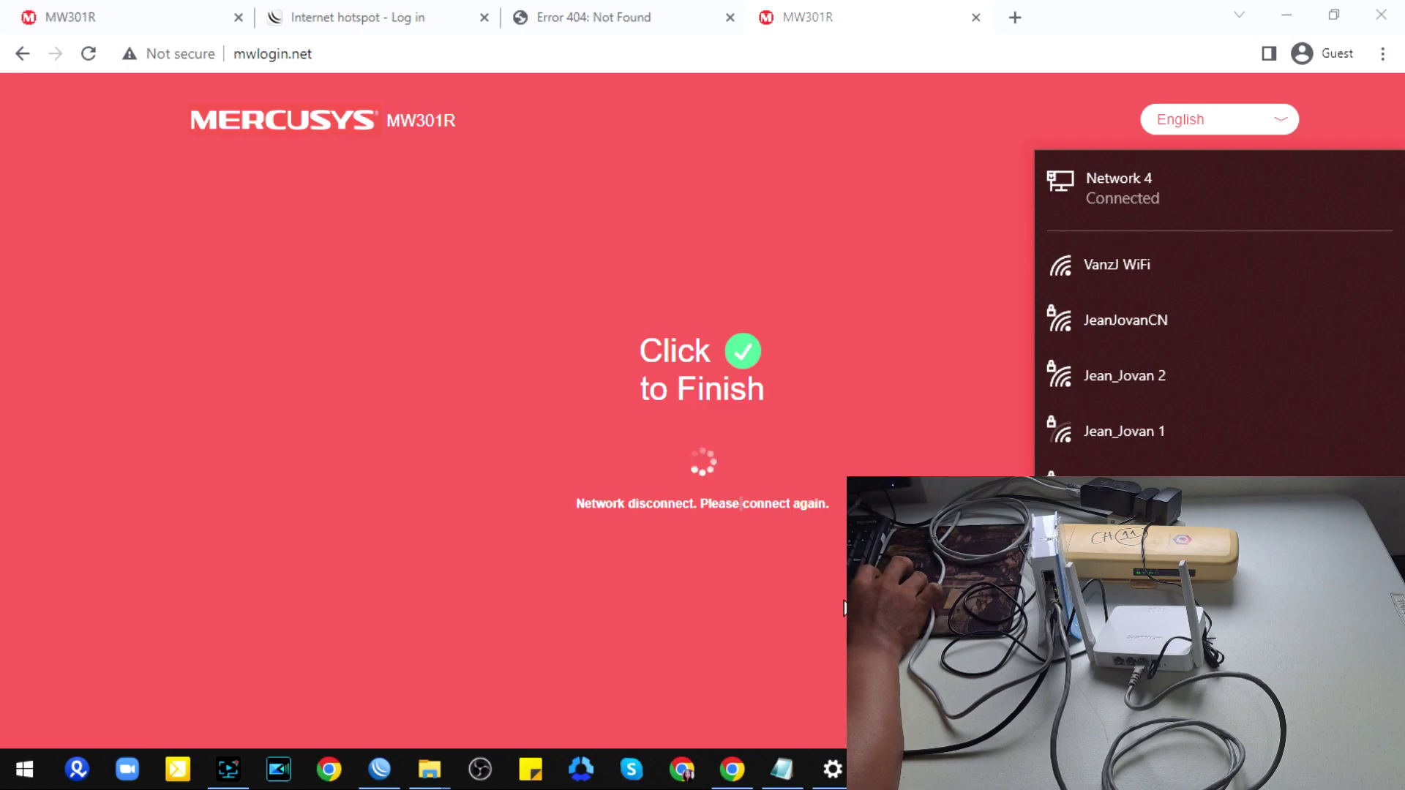
pyautogui.click(840, 600)
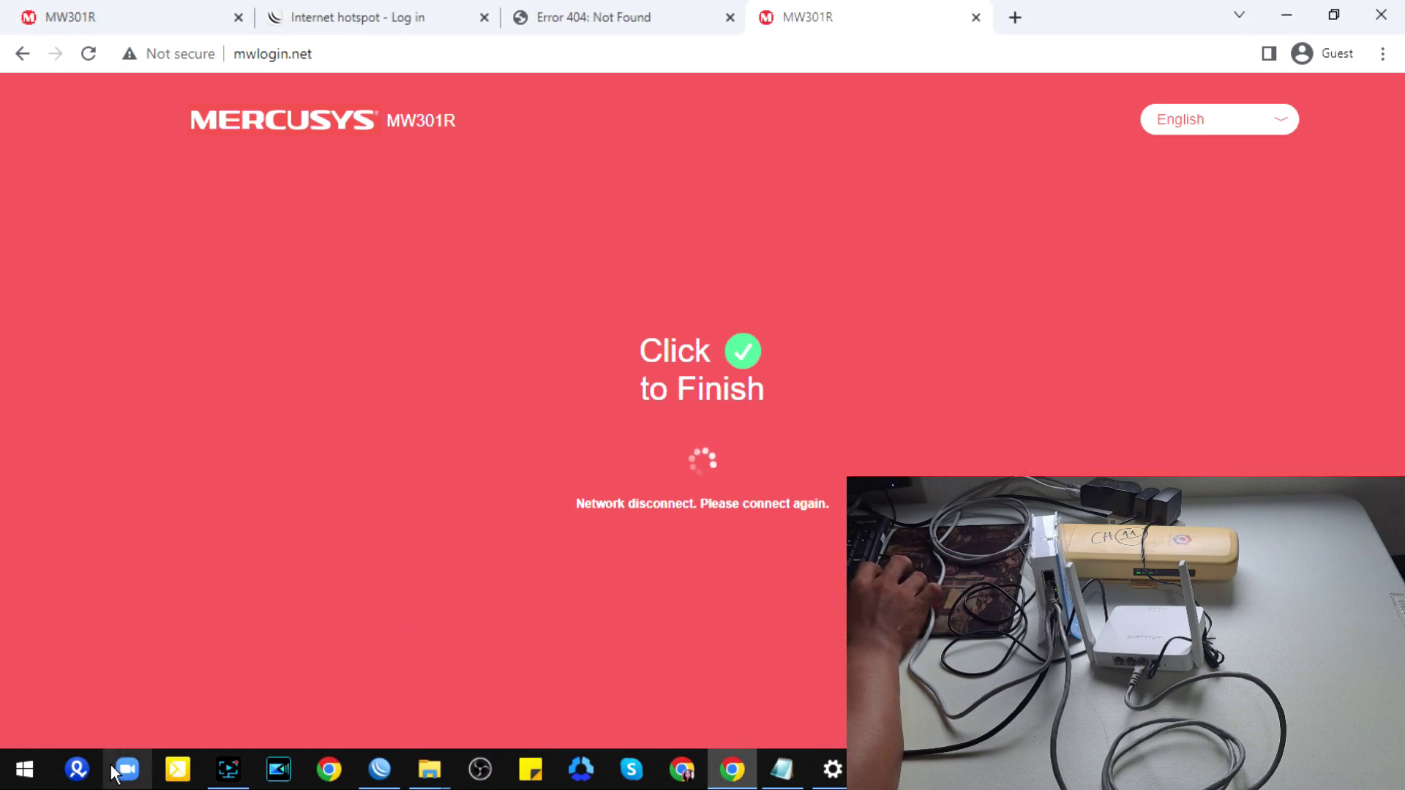
pyautogui.click(380, 777)
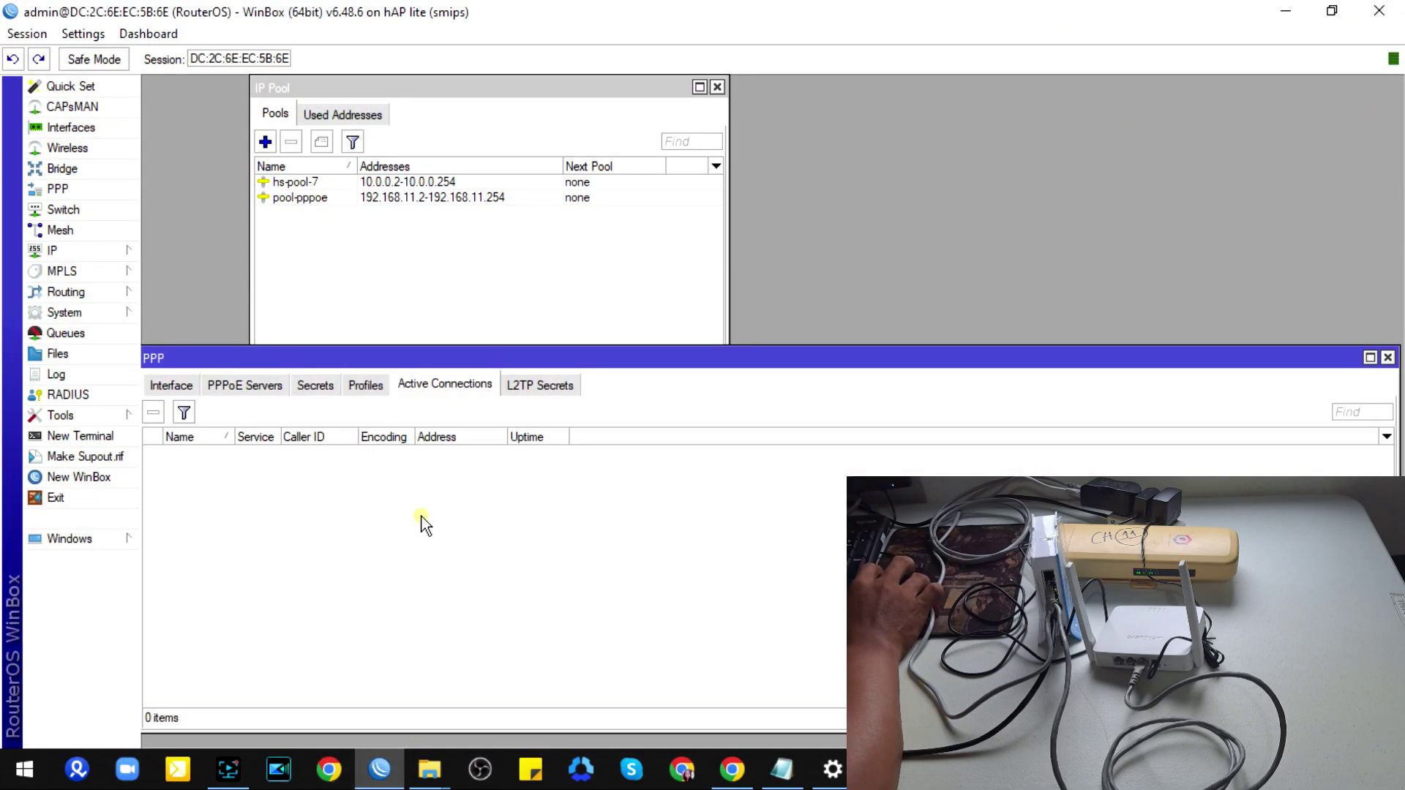
pyautogui.click(328, 383)
pyautogui.click(417, 382)
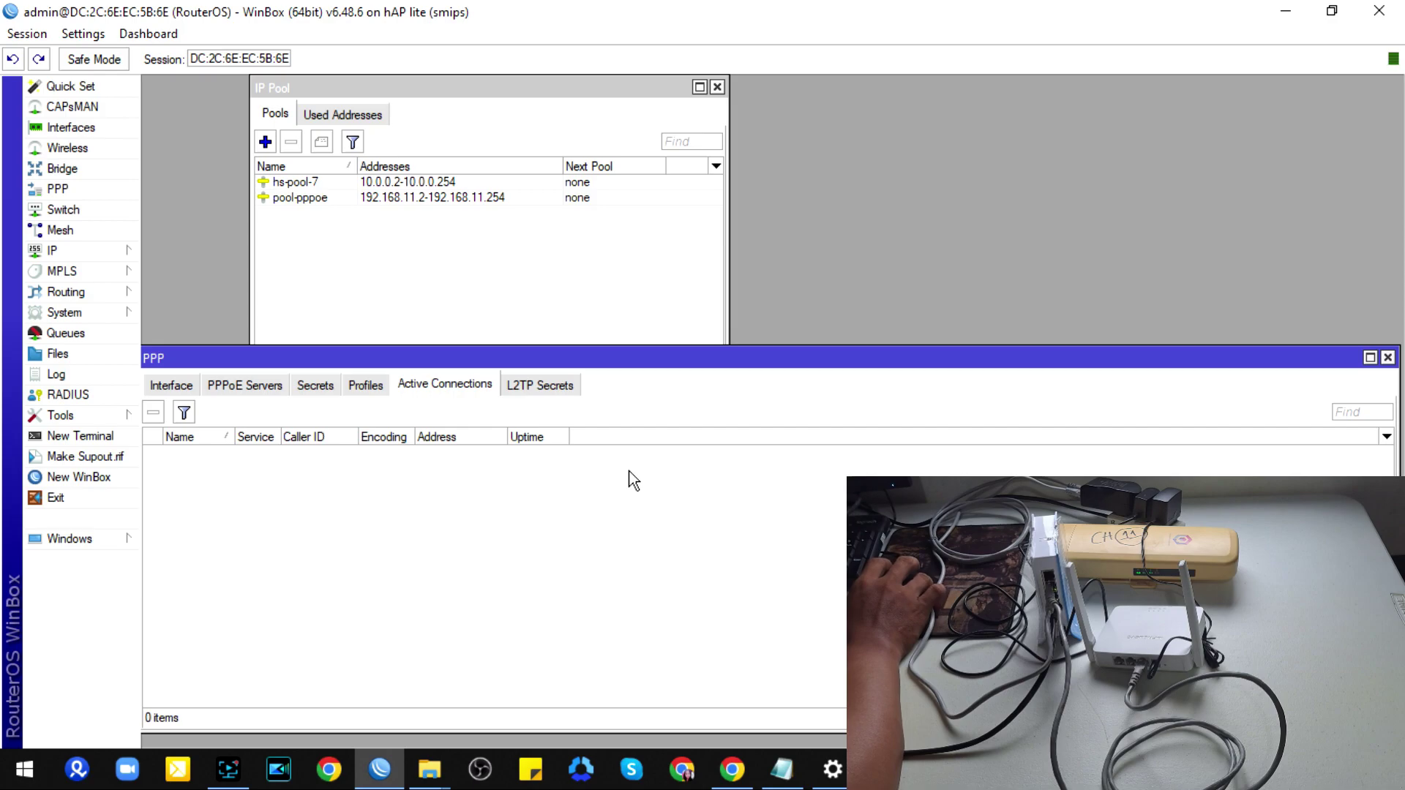
pyautogui.click(732, 769)
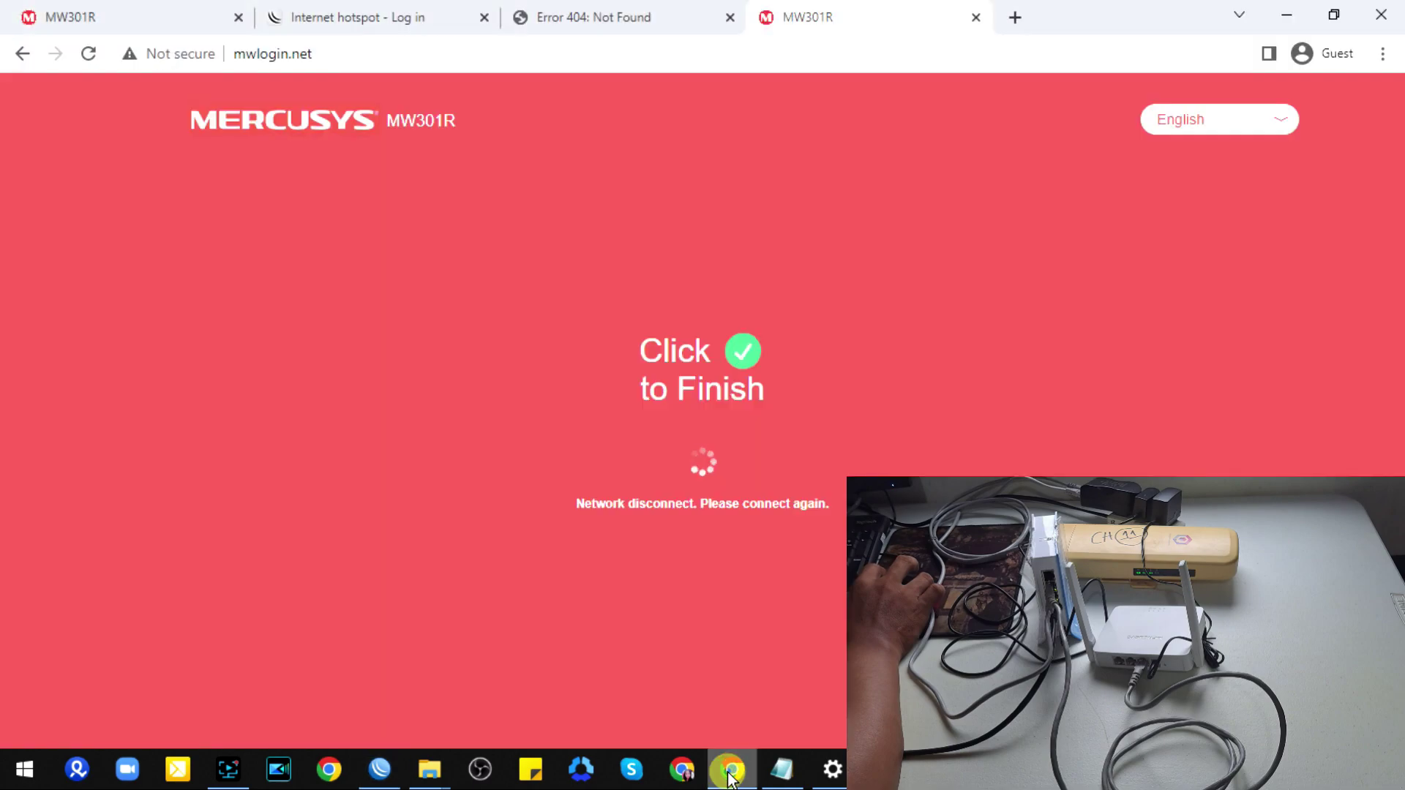
pyautogui.click(741, 352)
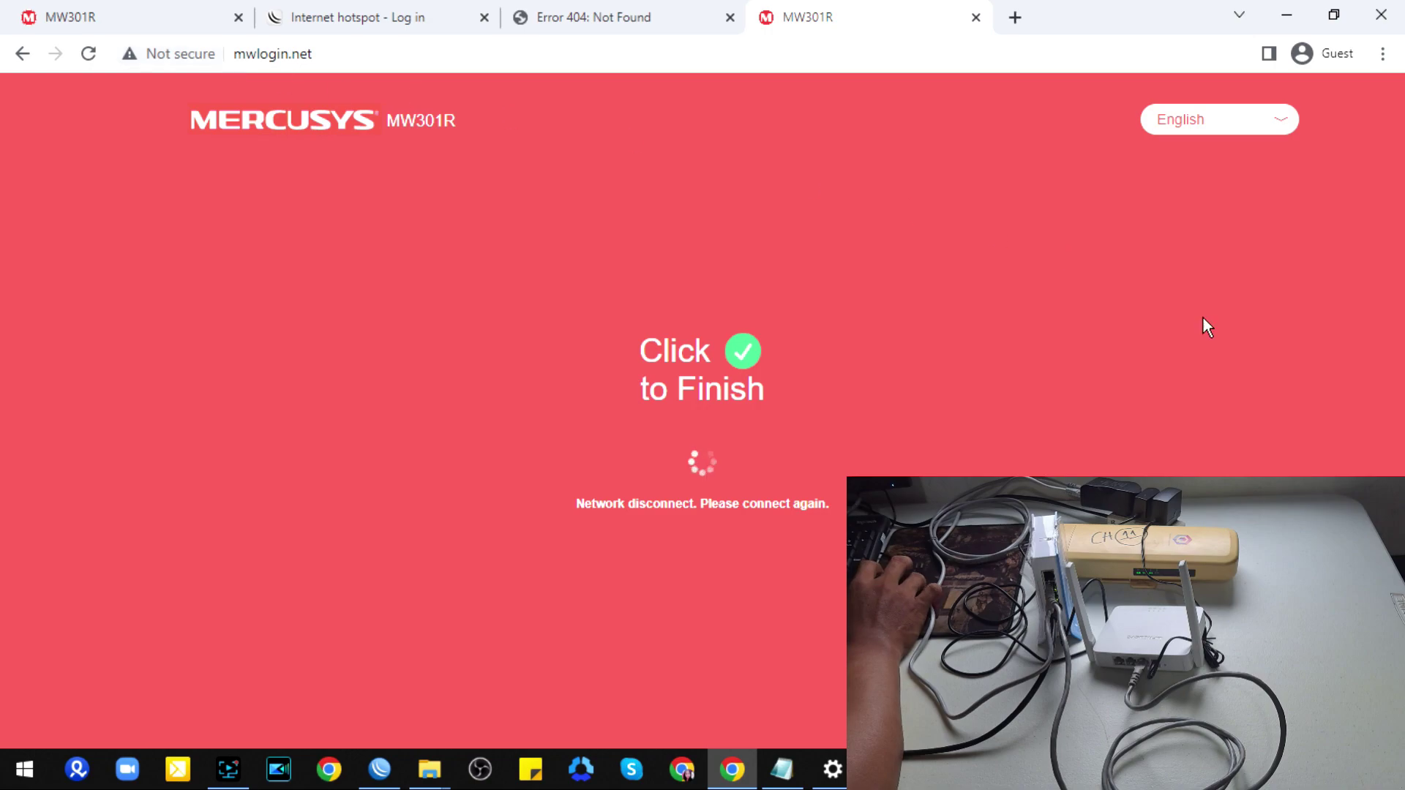
# Step: Connect the PC to the MERCUSYS_D042 Wi-Fi network and return to the MW301R dashboard
pyautogui.click(1288, 774)
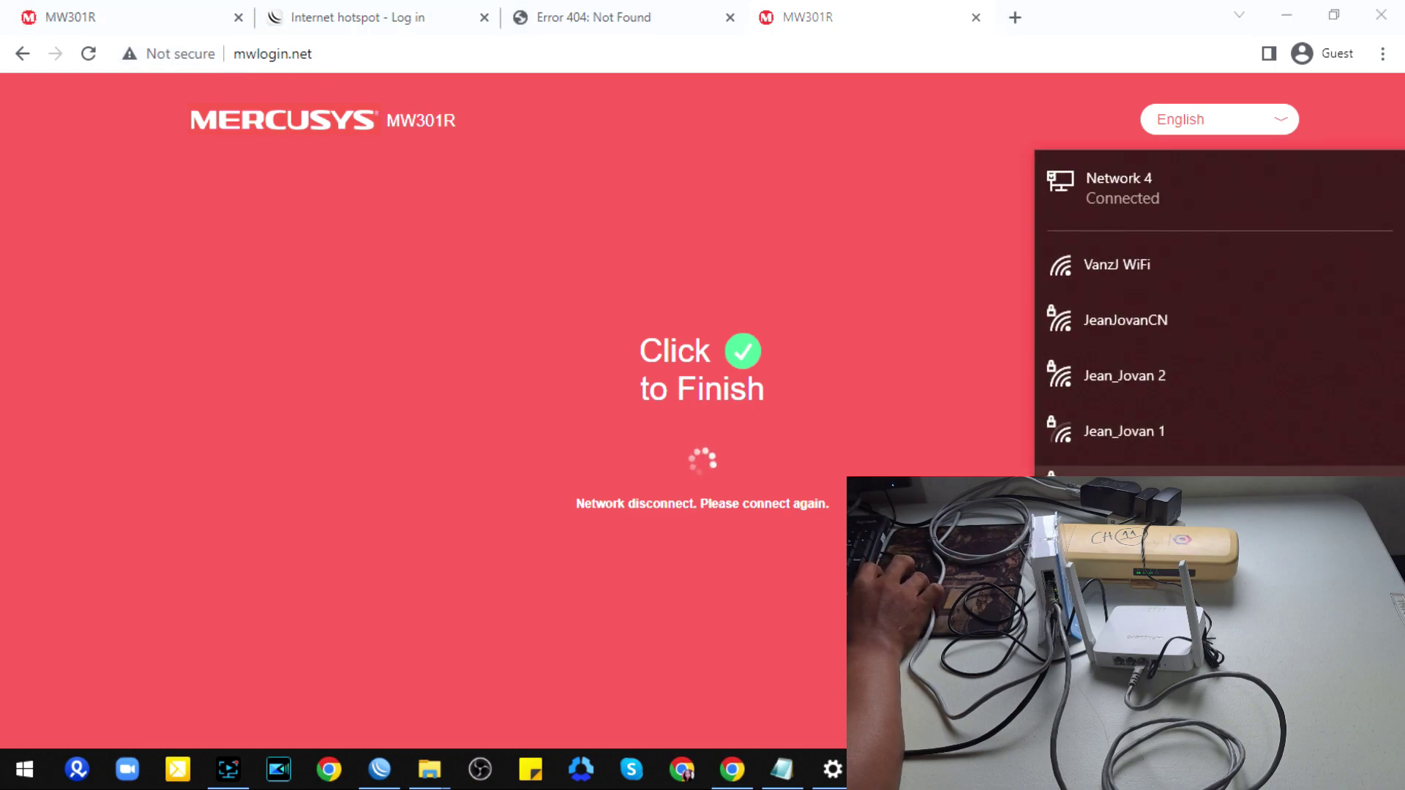
pyautogui.click(1215, 492)
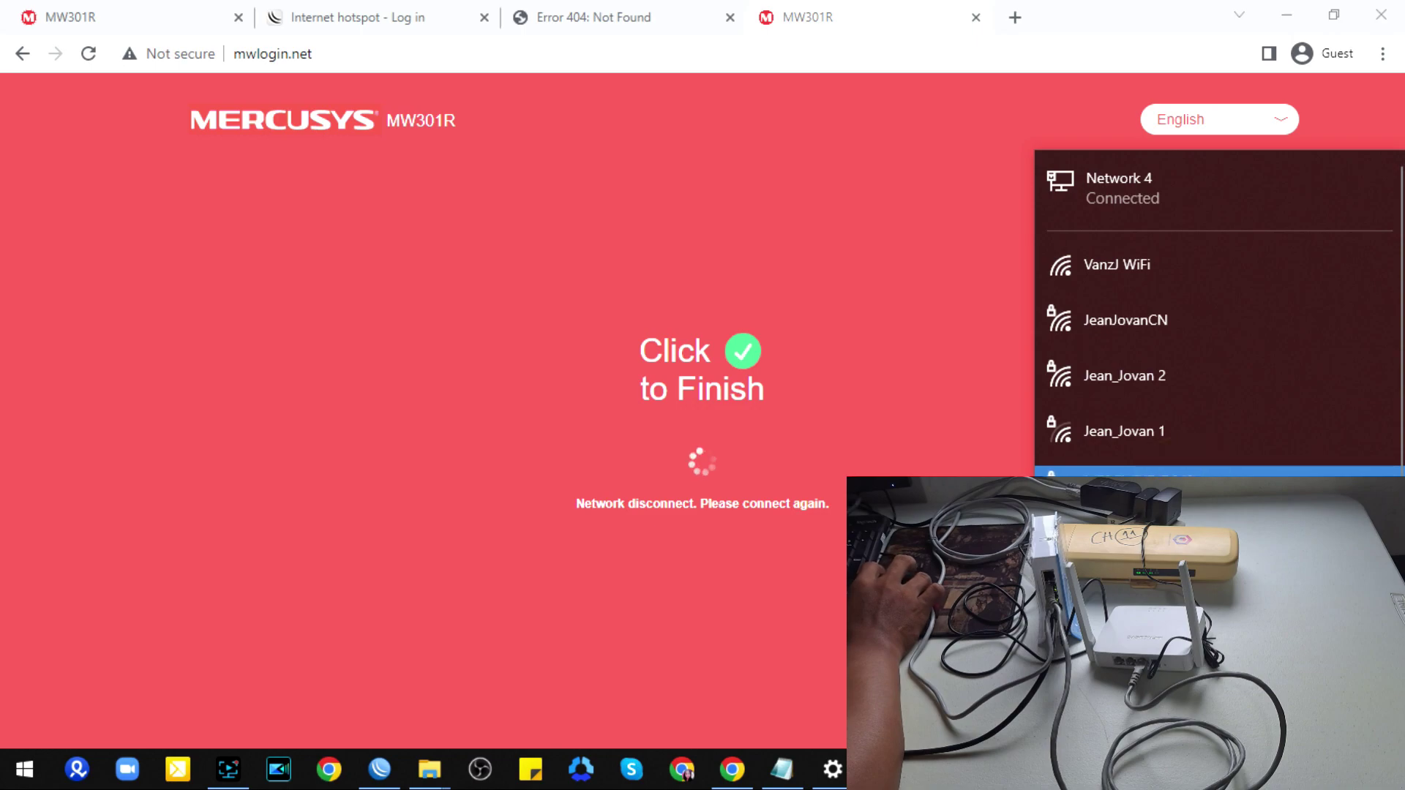
pyautogui.scroll(-1, 1215, 492)
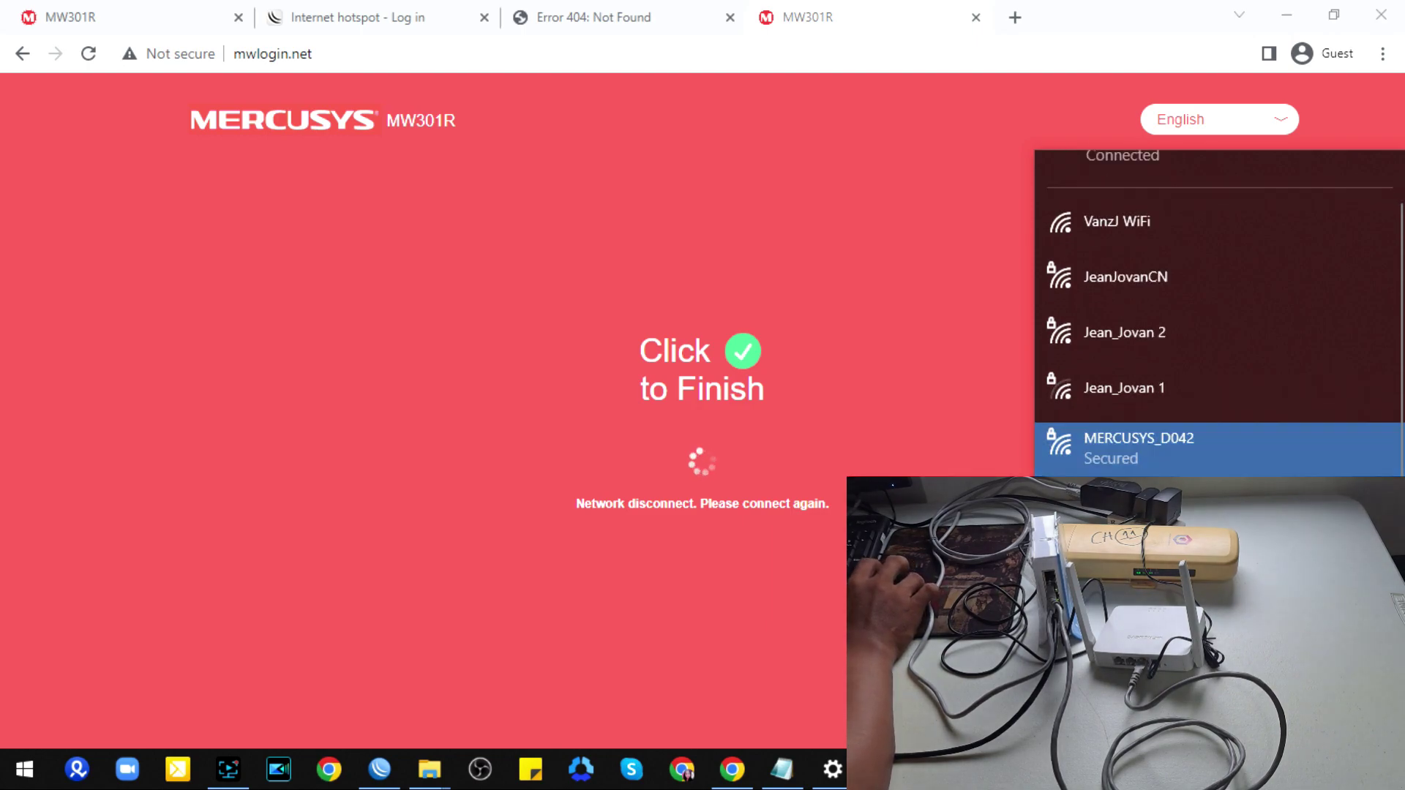
pyautogui.click(380, 769)
pyautogui.click(380, 770)
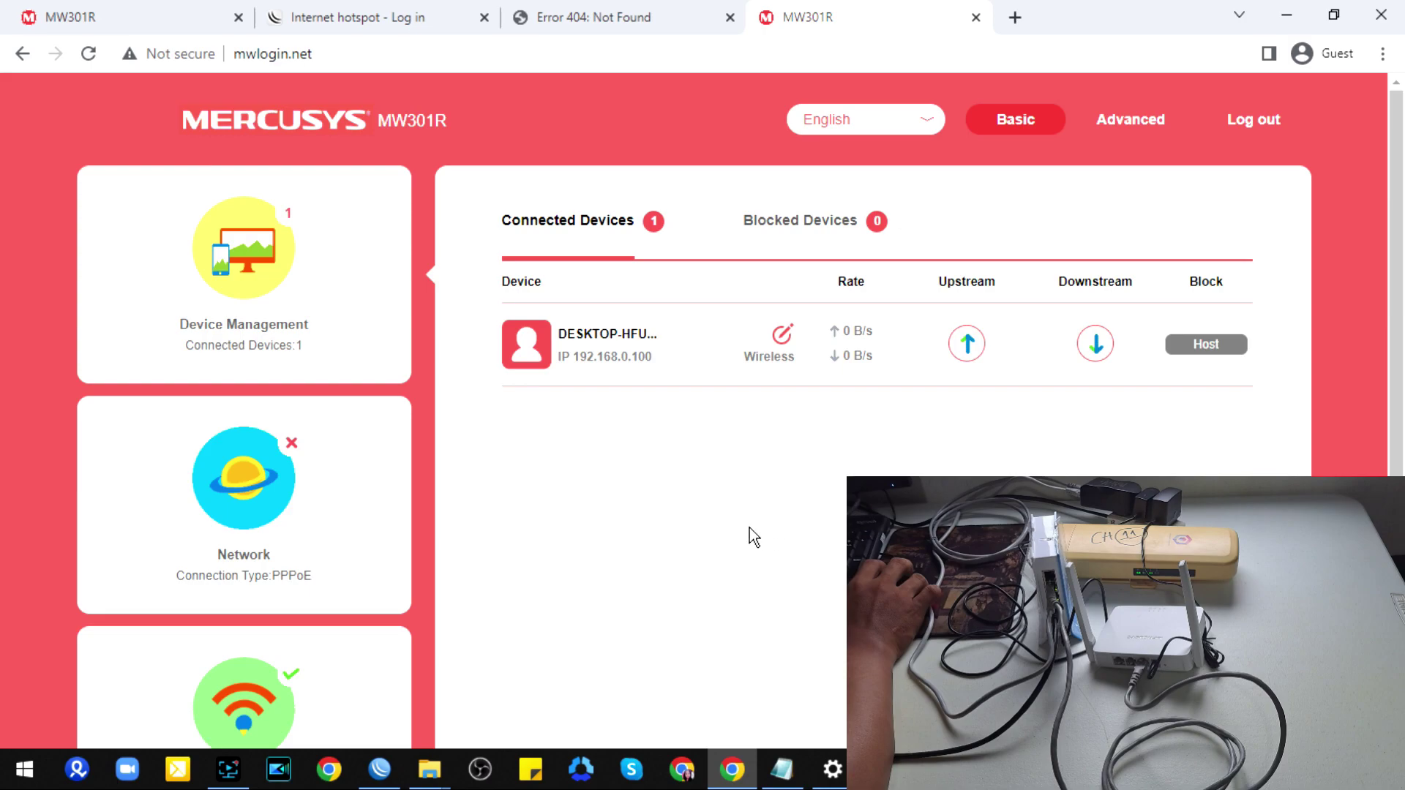
# Step: Review WinBox's PPP Profiles and confirm Active Connections still lists 0 items
pyautogui.click(1287, 14)
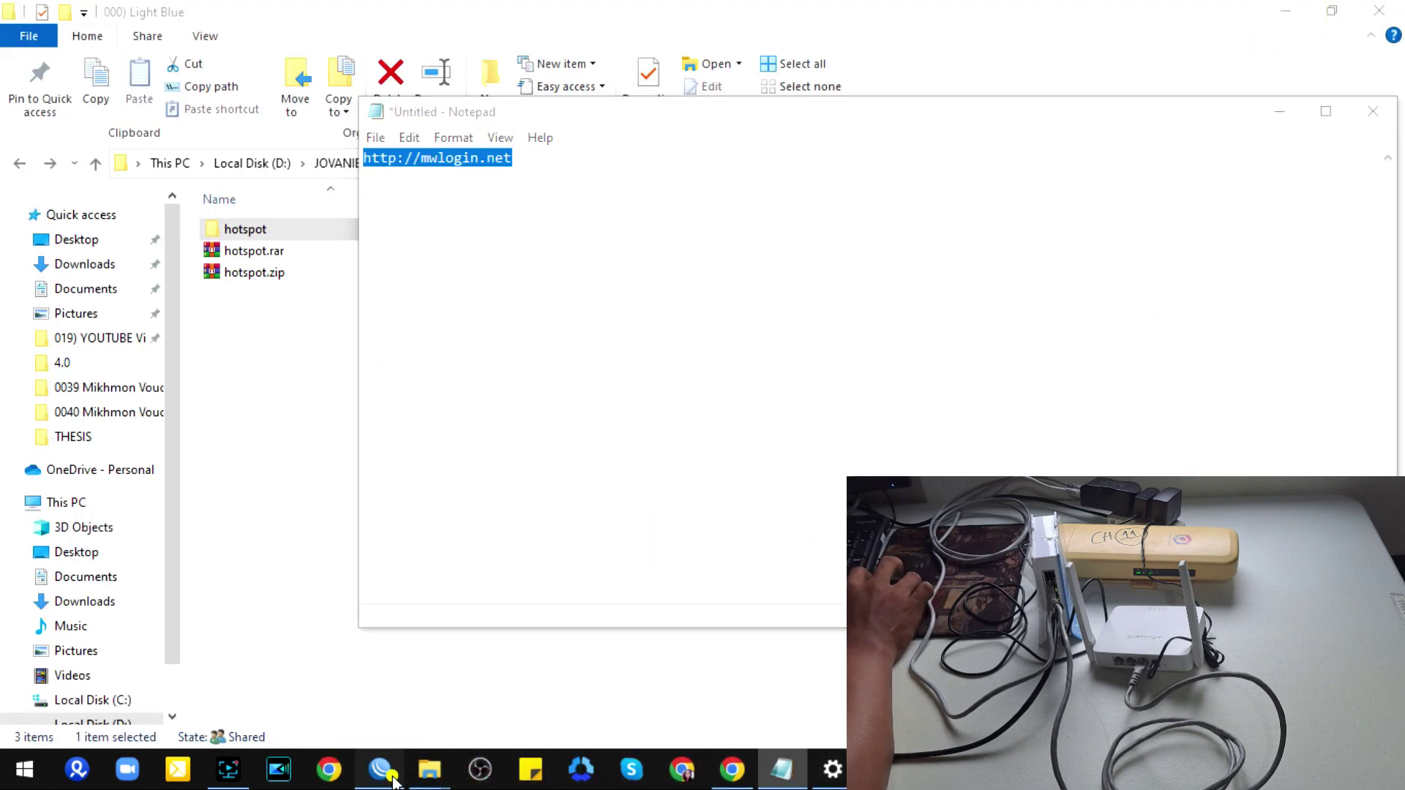
pyautogui.click(380, 767)
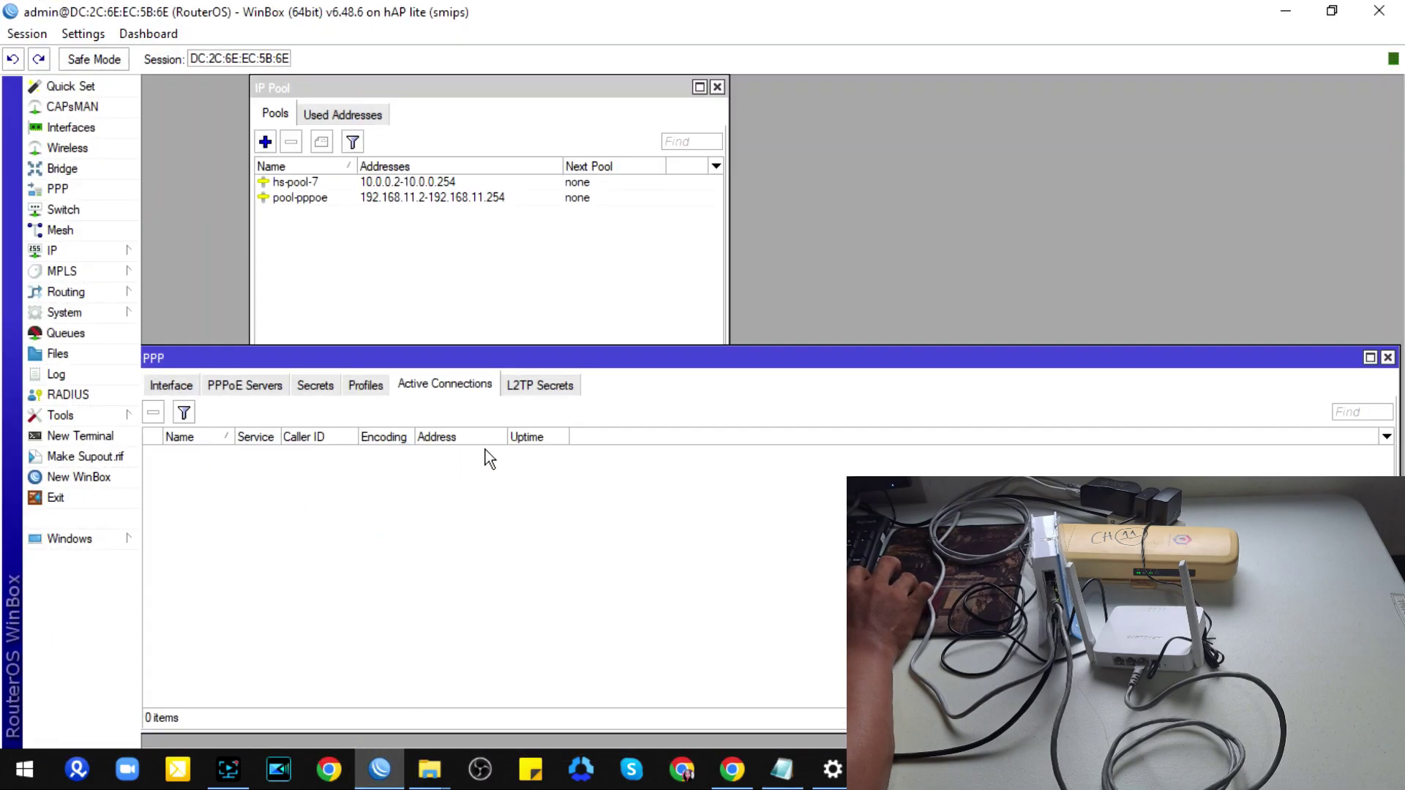
pyautogui.click(367, 383)
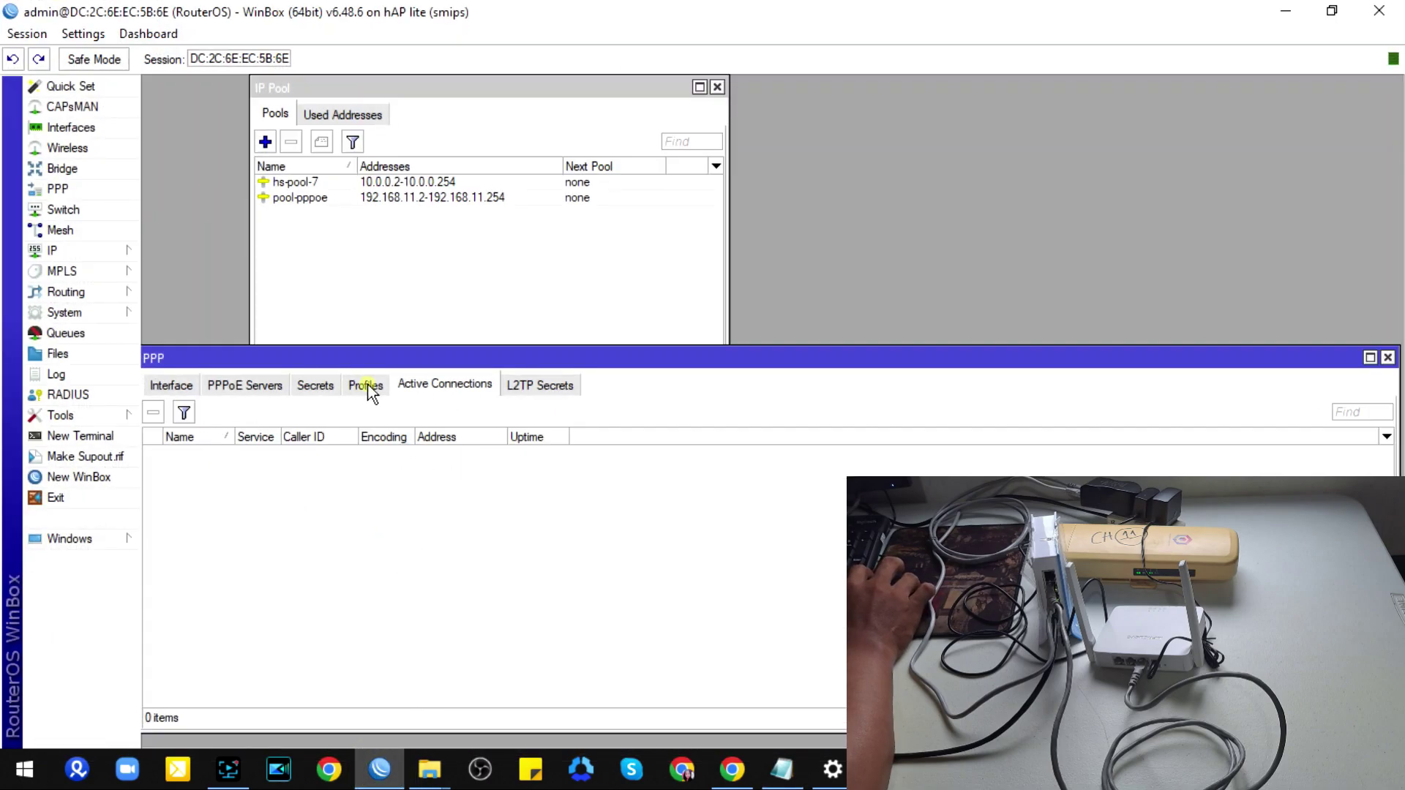
pyautogui.click(425, 388)
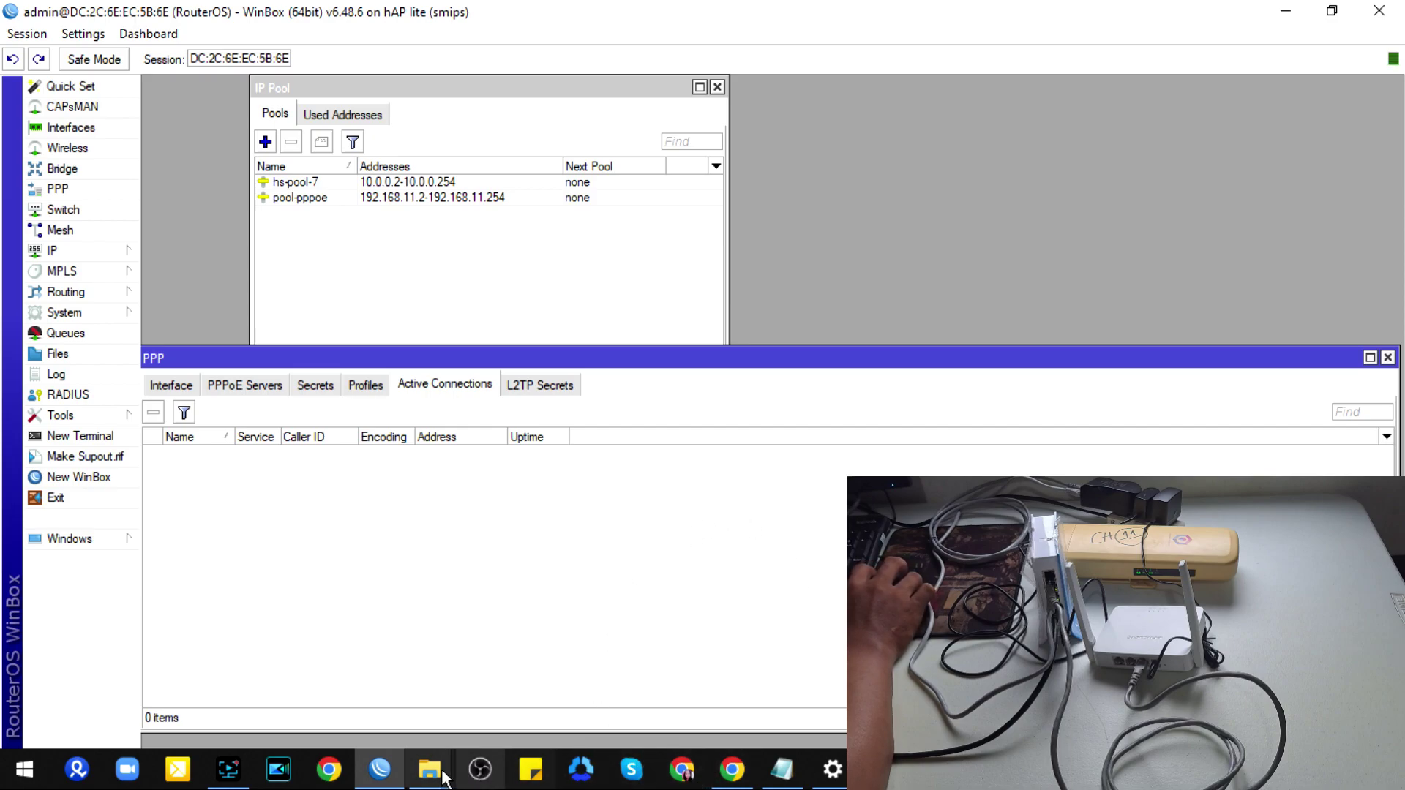
pyautogui.moveTo(410, 775)
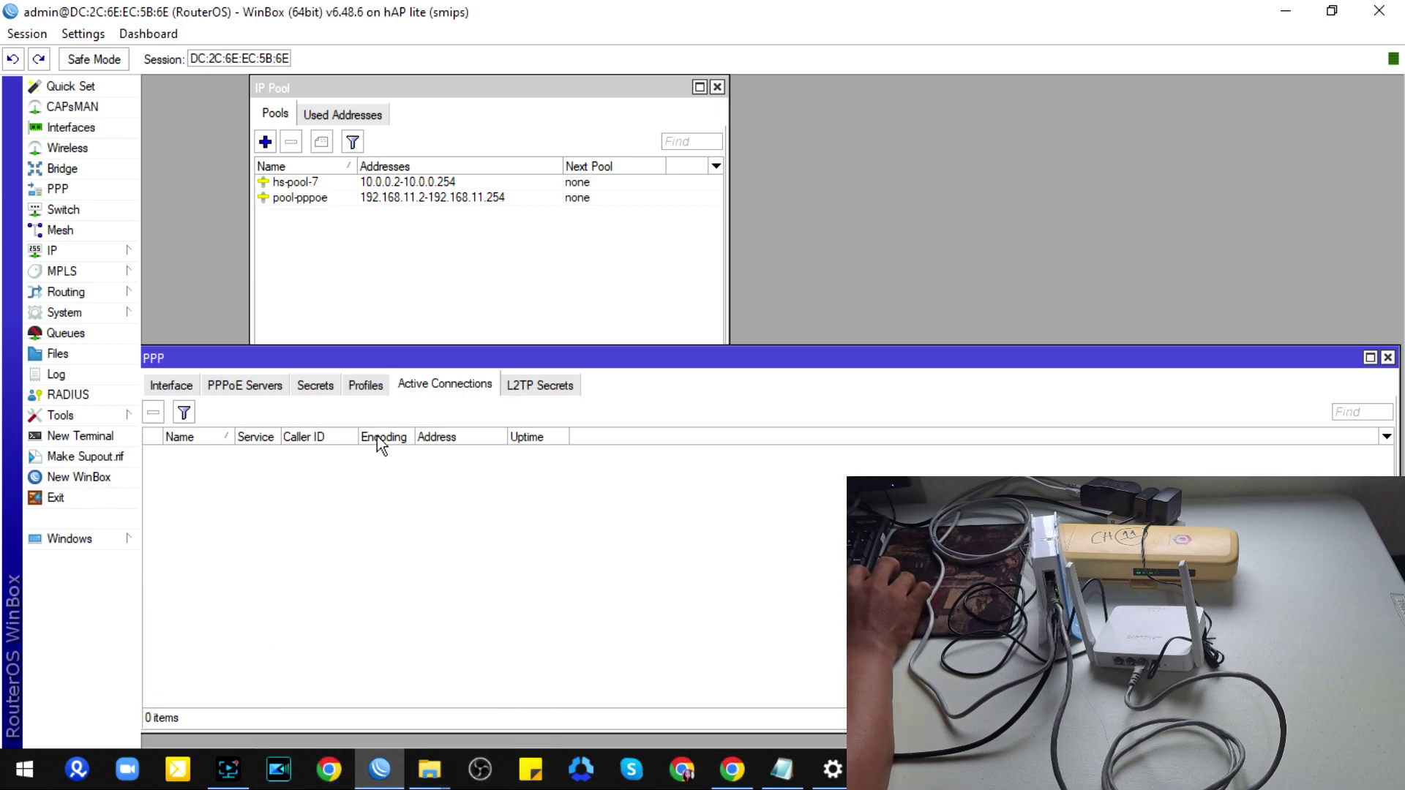
pyautogui.click(442, 530)
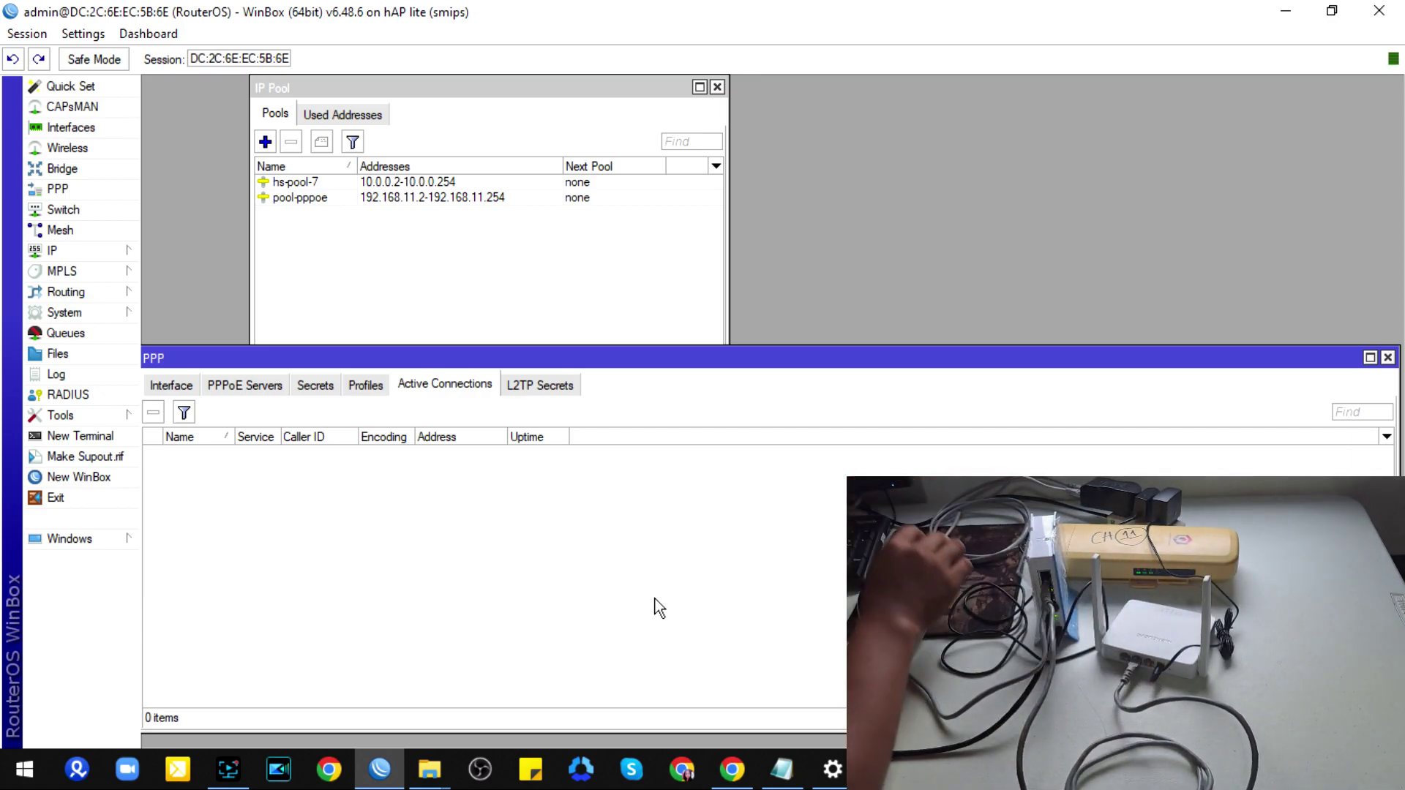
pyautogui.hotkey('alt', 'Tab')
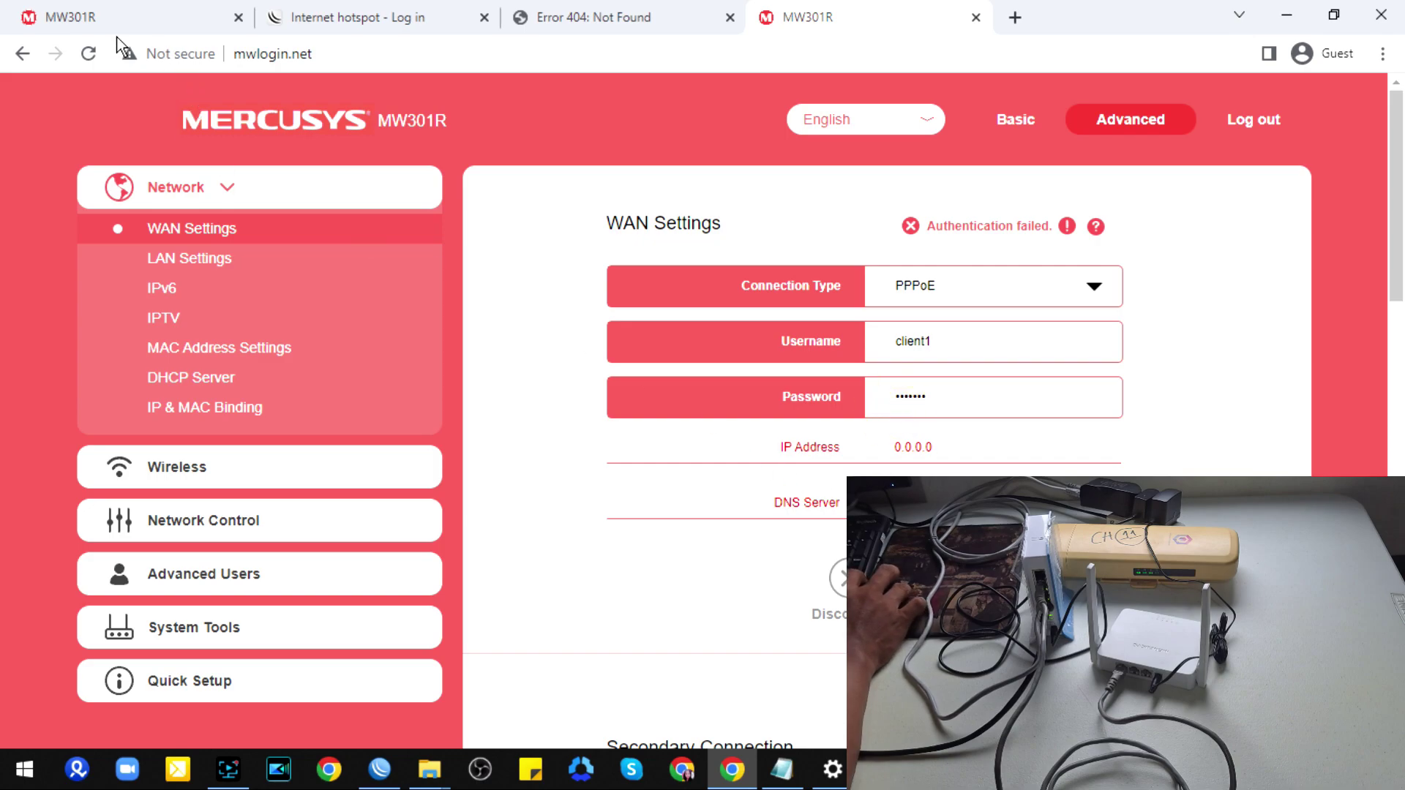
# Step: Reload the Mercusys page and open the Network (PPPoE) settings showing authentication failed
pyautogui.click(89, 52)
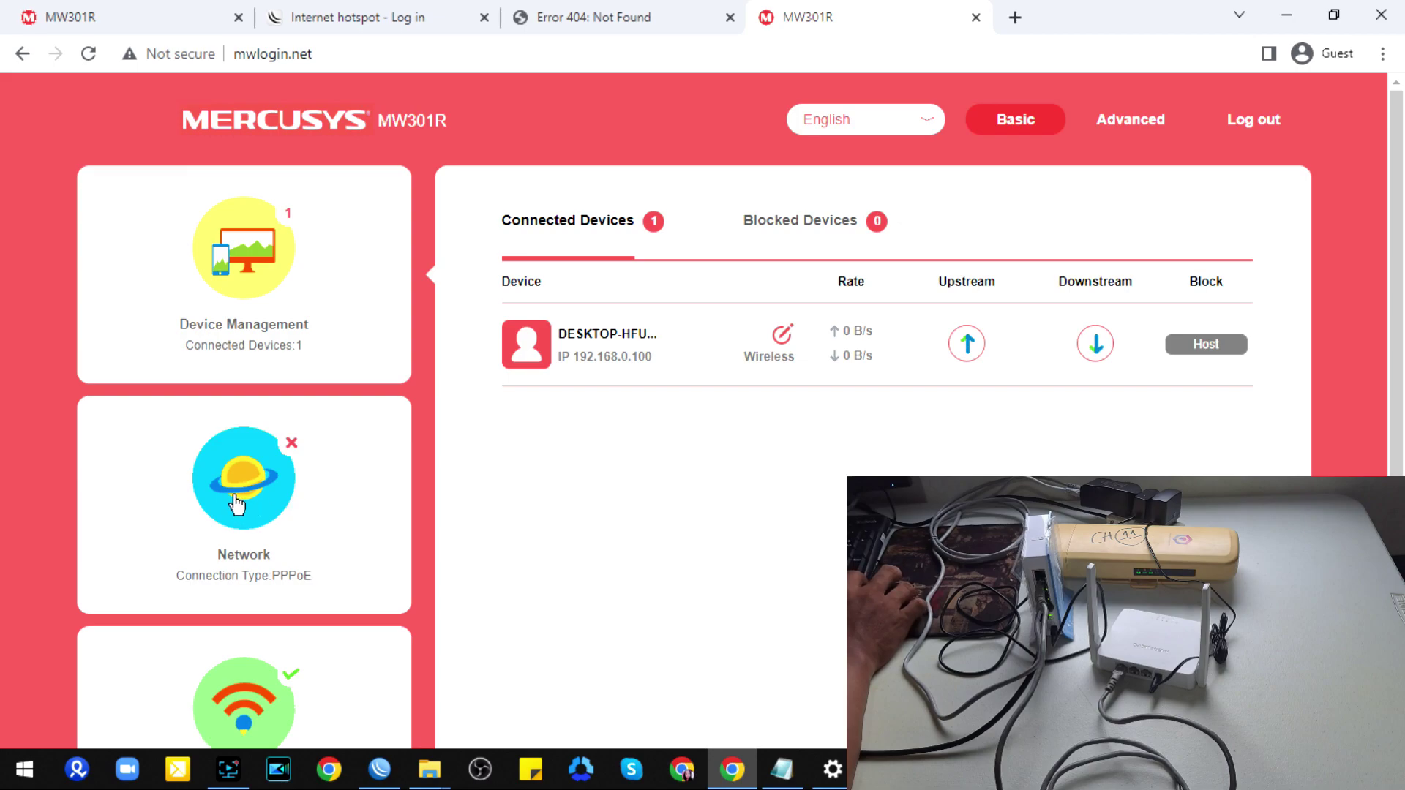
pyautogui.click(236, 503)
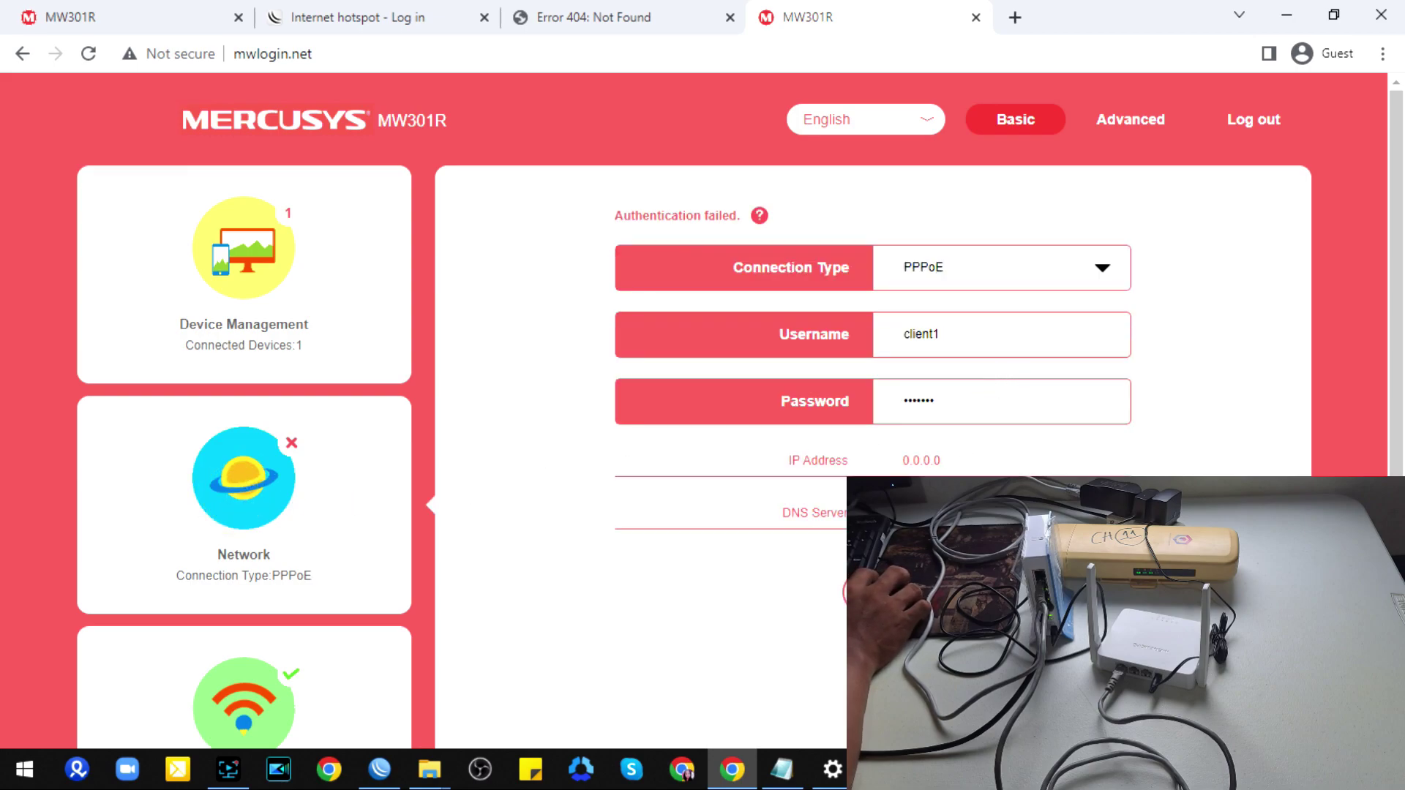